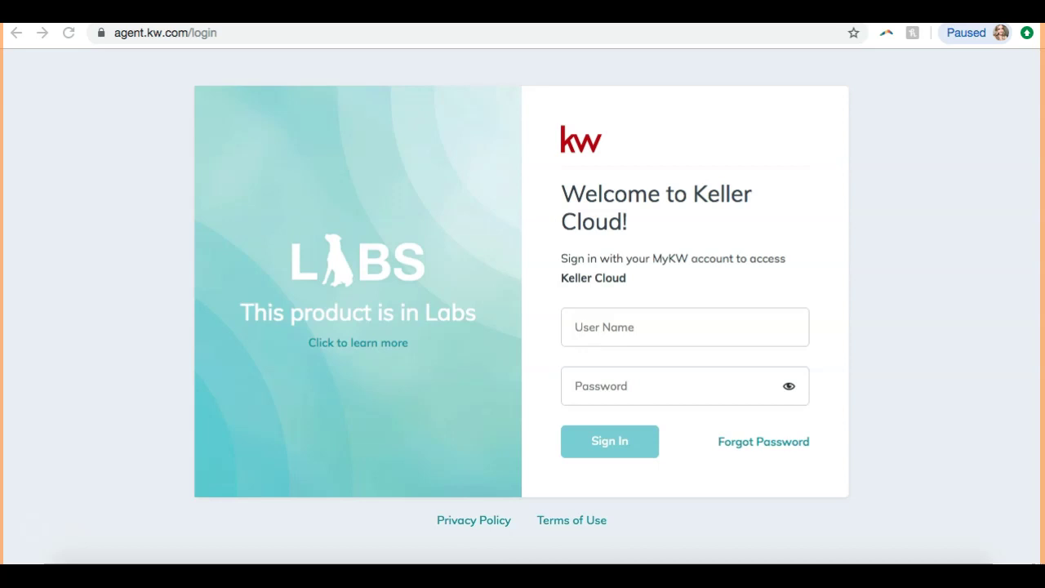
- Enter the agent's user name and account password on the KW Command sign-in page and sign in
{"action": "left_click", "coordinate": [65, 106]}
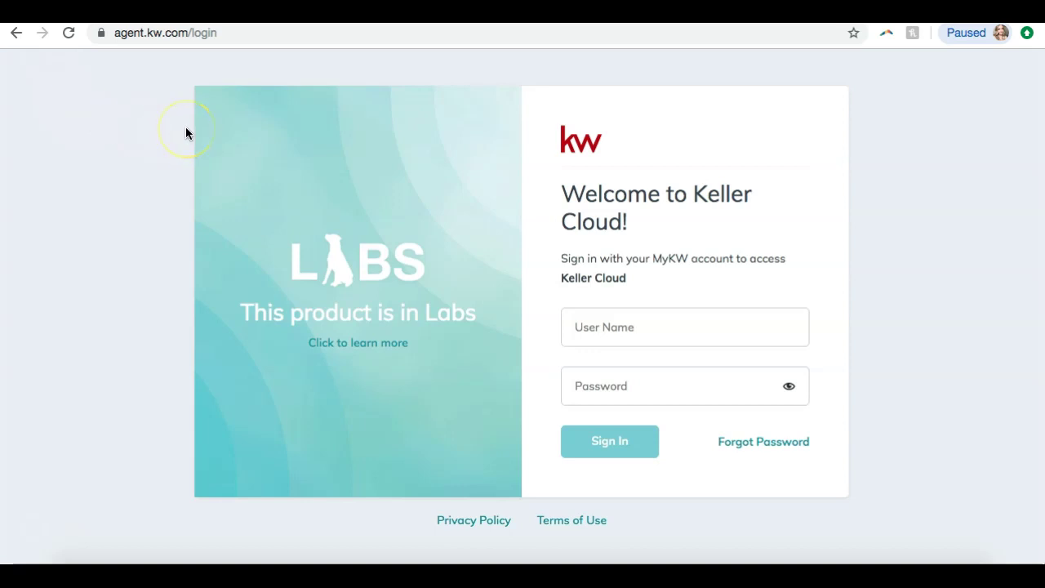
{"action": "left_click", "coordinate": [634, 325]}
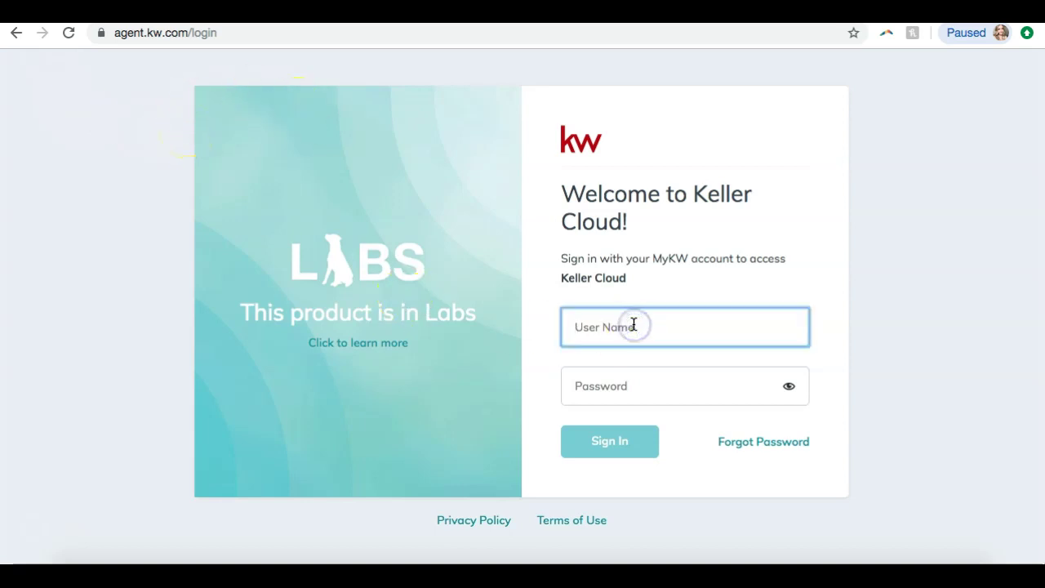
{"action": "key", "text": "Tab"}
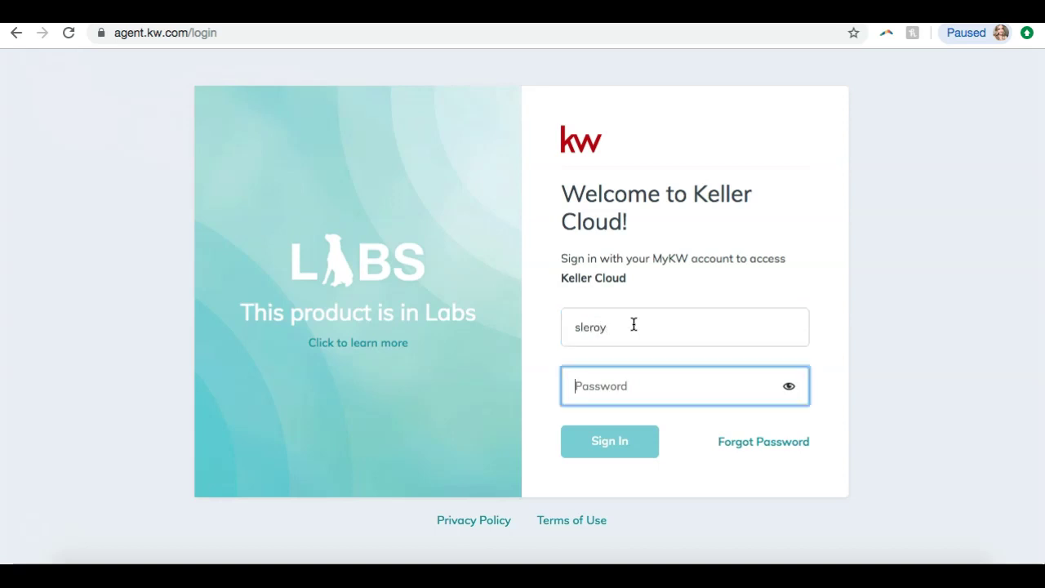
{"action": "type", "text": "***********"}
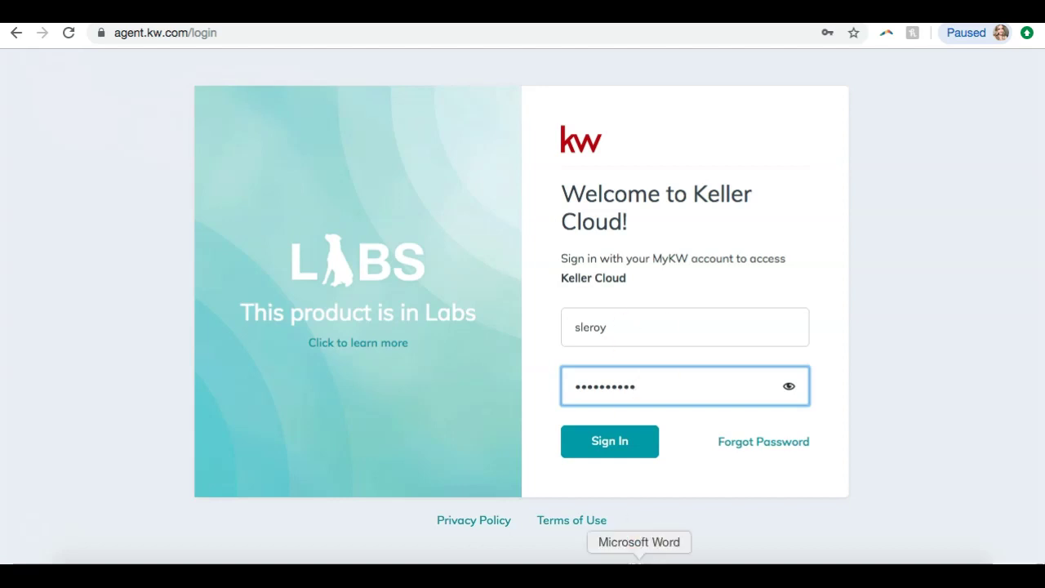
{"action": "left_click", "coordinate": [643, 441]}
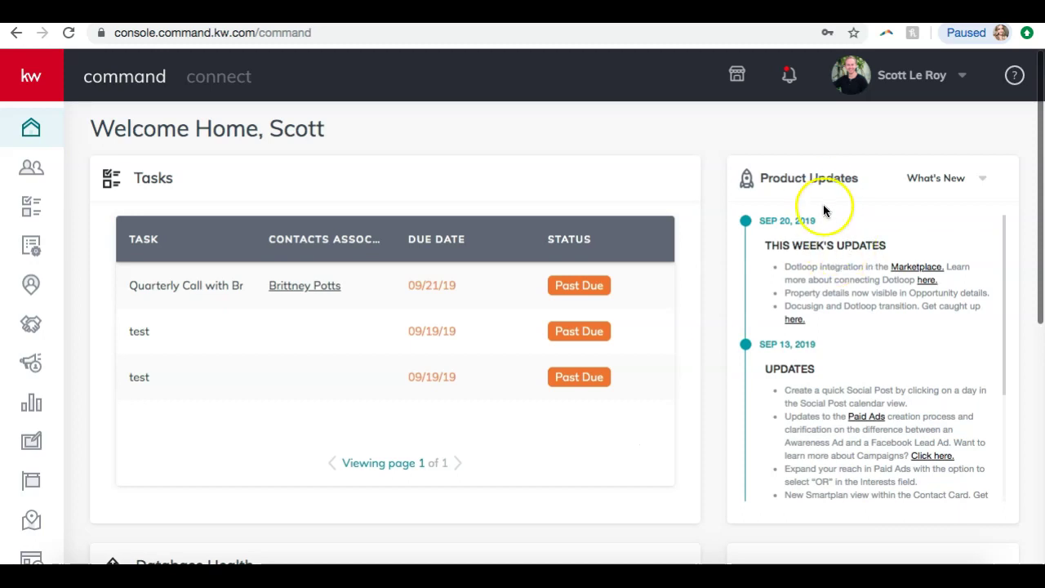
- Open Settings from the profile name dropdown at the top right
{"action": "left_click", "coordinate": [898, 84]}
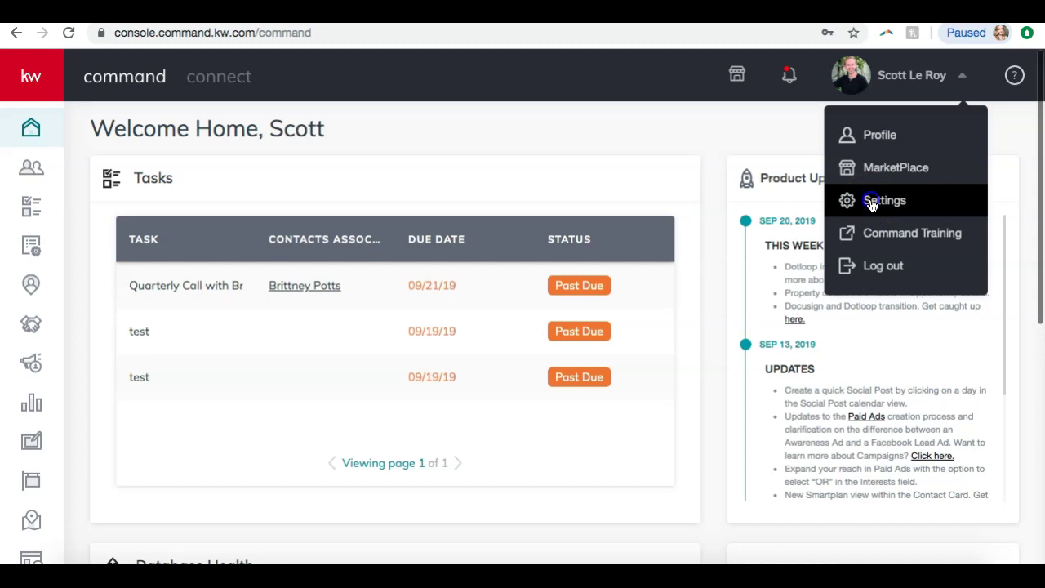
{"action": "left_click", "coordinate": [871, 202]}
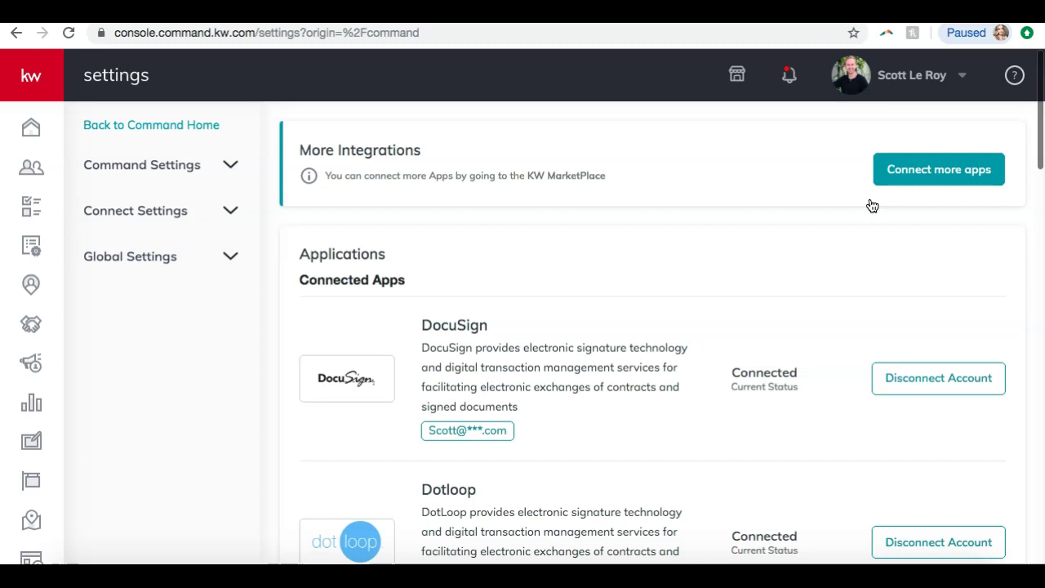
- Expand Connect Settings in the sidebar and open the Marketing Profile page
{"action": "left_click", "coordinate": [178, 214]}
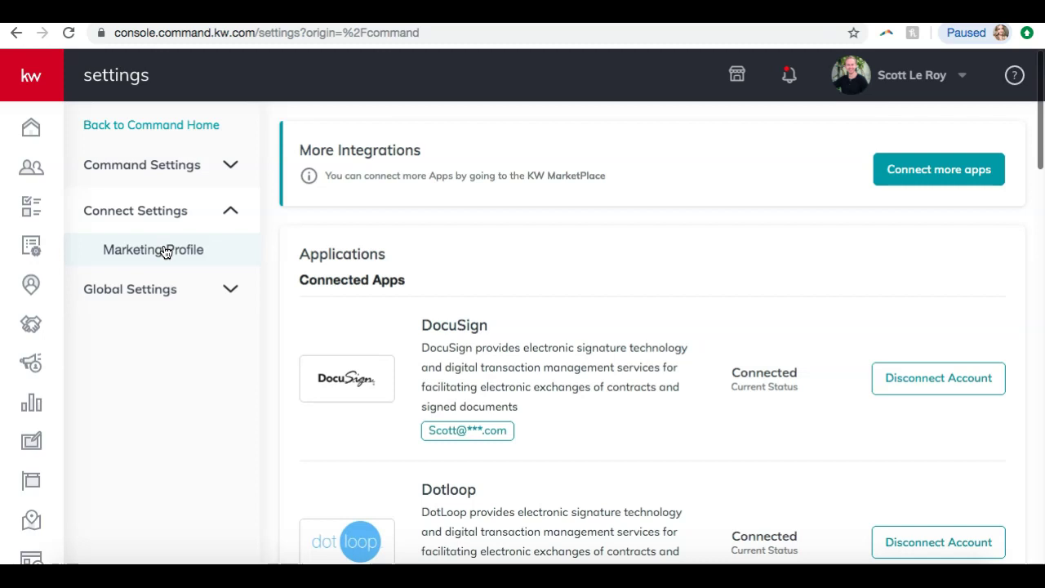
{"action": "left_click", "coordinate": [165, 251]}
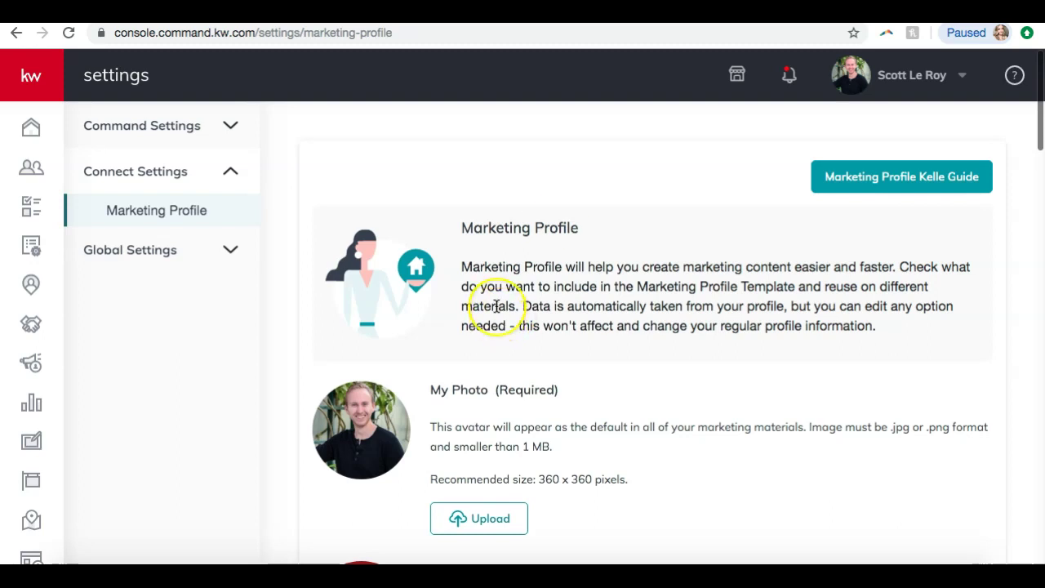
{"action": "scroll", "coordinate": [496, 307], "scroll_direction": "down", "scroll_amount": 5}
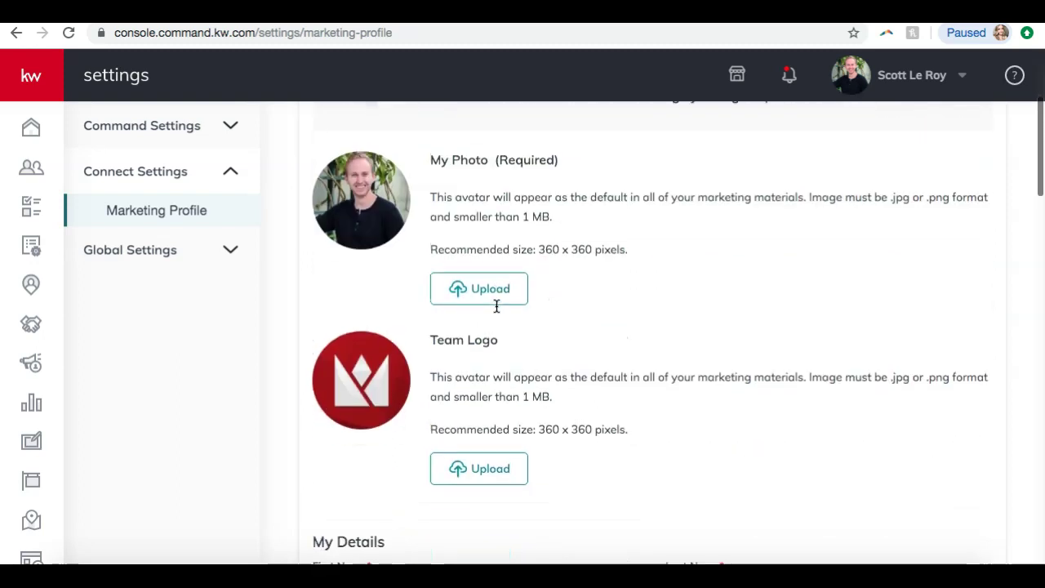
{"action": "scroll", "coordinate": [496, 306], "scroll_direction": "up", "scroll_amount": 1}
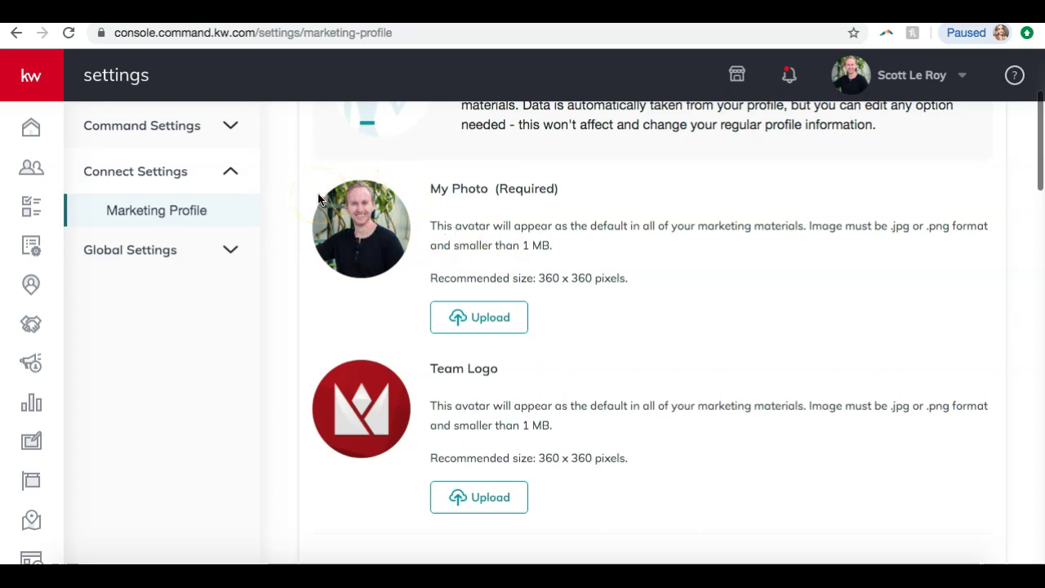
{"action": "scroll", "coordinate": [462, 390], "scroll_direction": "down", "scroll_amount": 3}
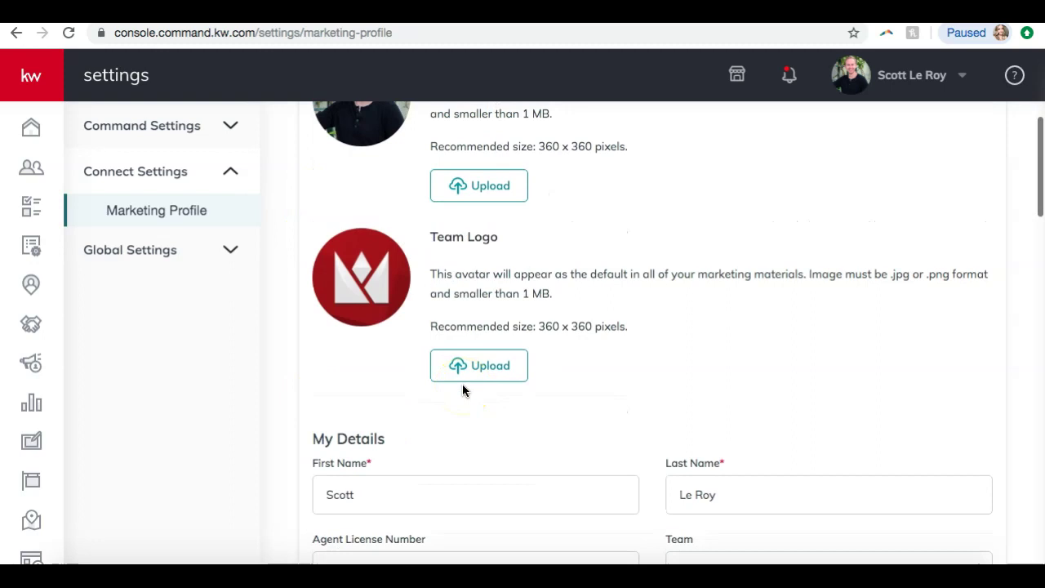
{"action": "scroll", "coordinate": [462, 391], "scroll_direction": "down", "scroll_amount": 7}
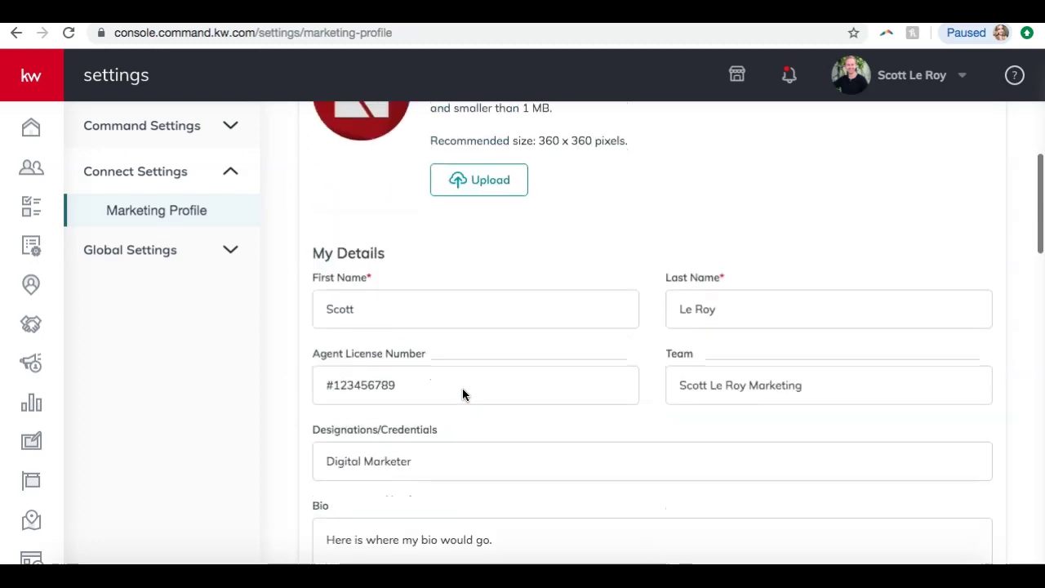
{"action": "scroll", "coordinate": [462, 395], "scroll_direction": "up", "scroll_amount": 1}
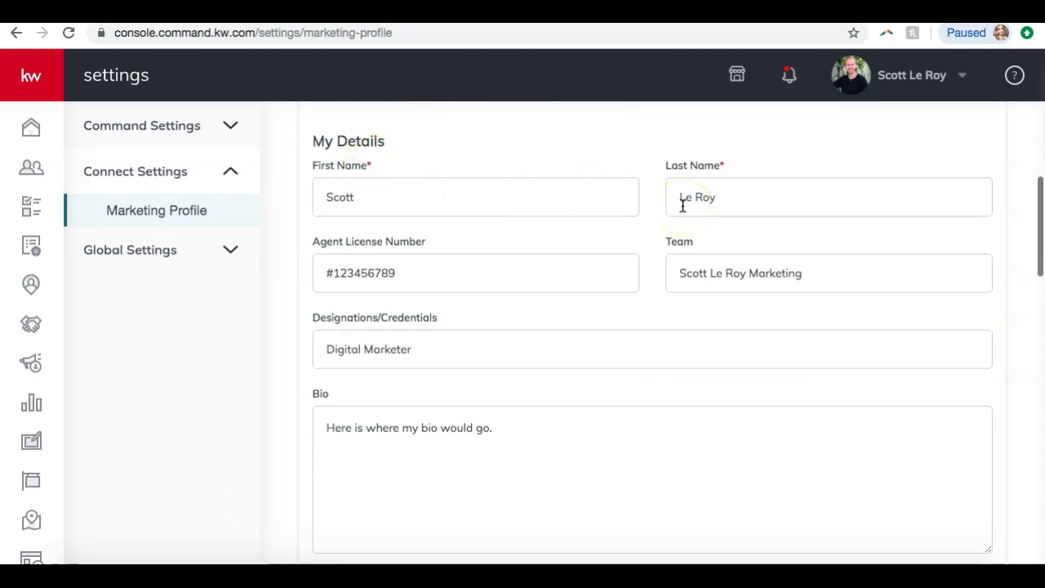
{"action": "scroll", "coordinate": [682, 206], "scroll_direction": "down", "scroll_amount": 2}
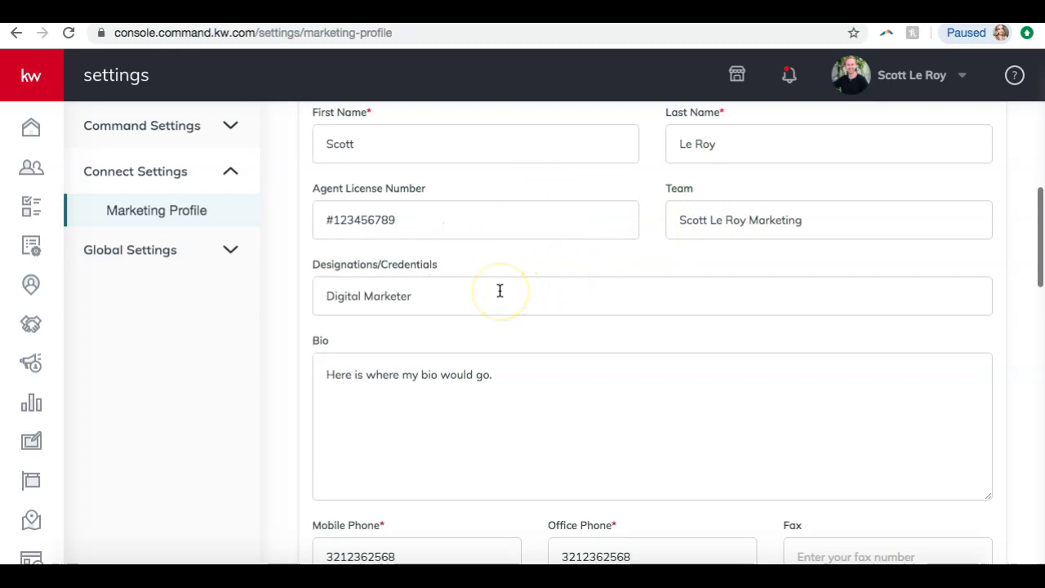
{"action": "scroll", "coordinate": [499, 291], "scroll_direction": "down", "scroll_amount": 3}
{"action": "scroll", "coordinate": [499, 290], "scroll_direction": "down", "scroll_amount": 1}
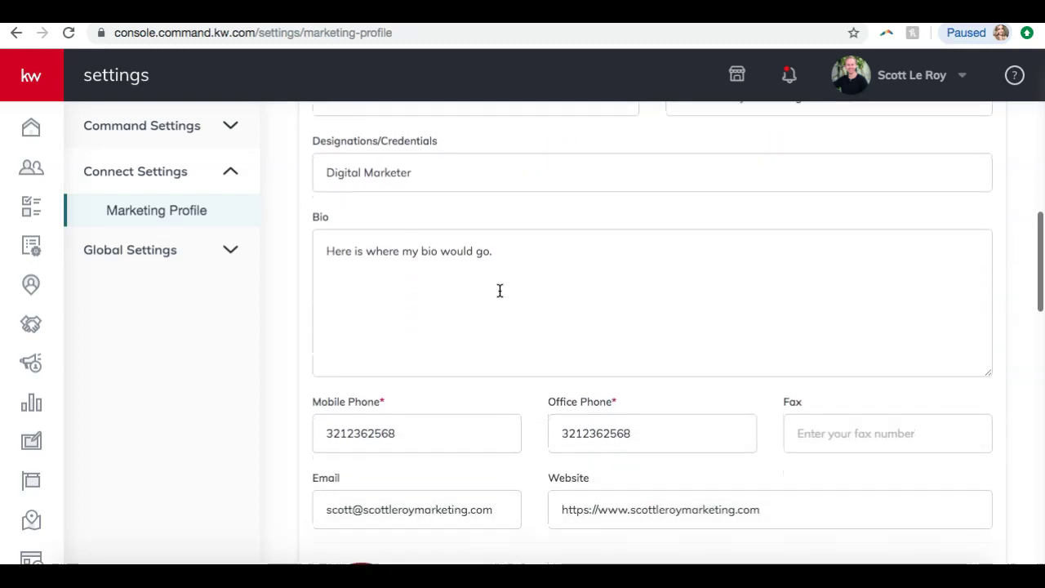
{"action": "scroll", "coordinate": [499, 291], "scroll_direction": "down", "scroll_amount": 6}
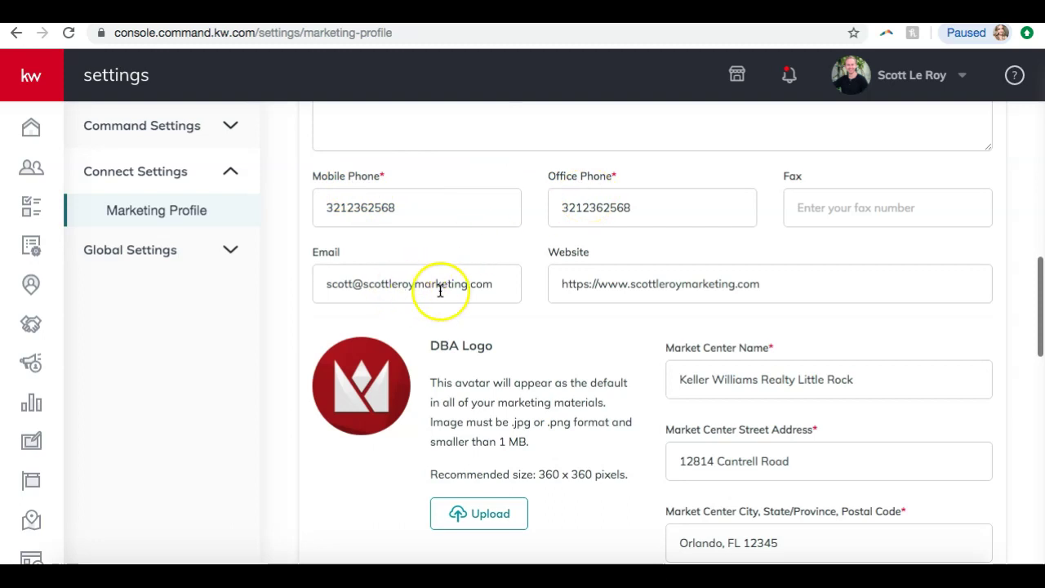
{"action": "scroll", "coordinate": [642, 291], "scroll_direction": "down", "scroll_amount": 3}
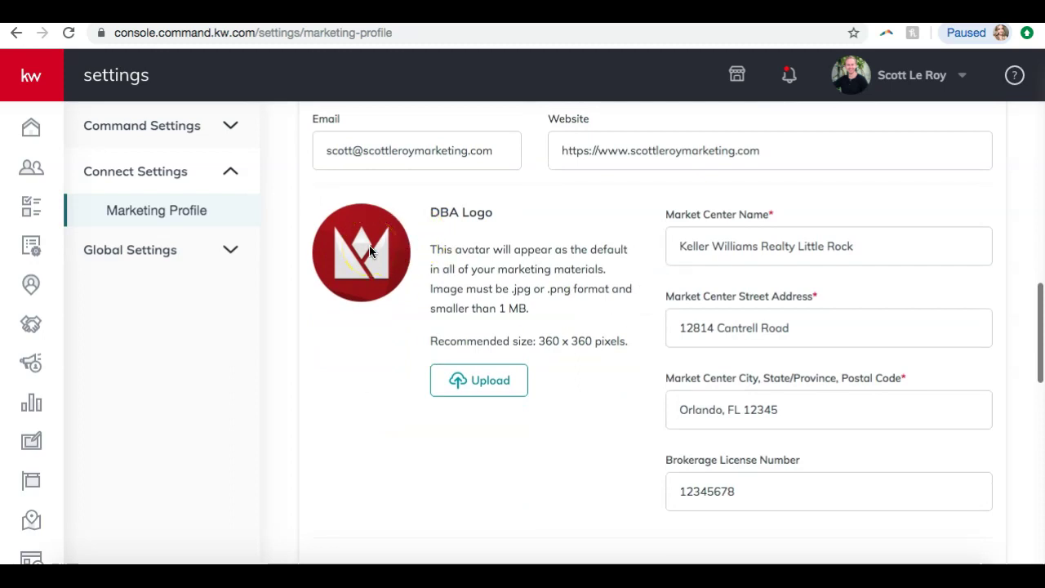
{"action": "scroll", "coordinate": [531, 224], "scroll_direction": "down", "scroll_amount": 1}
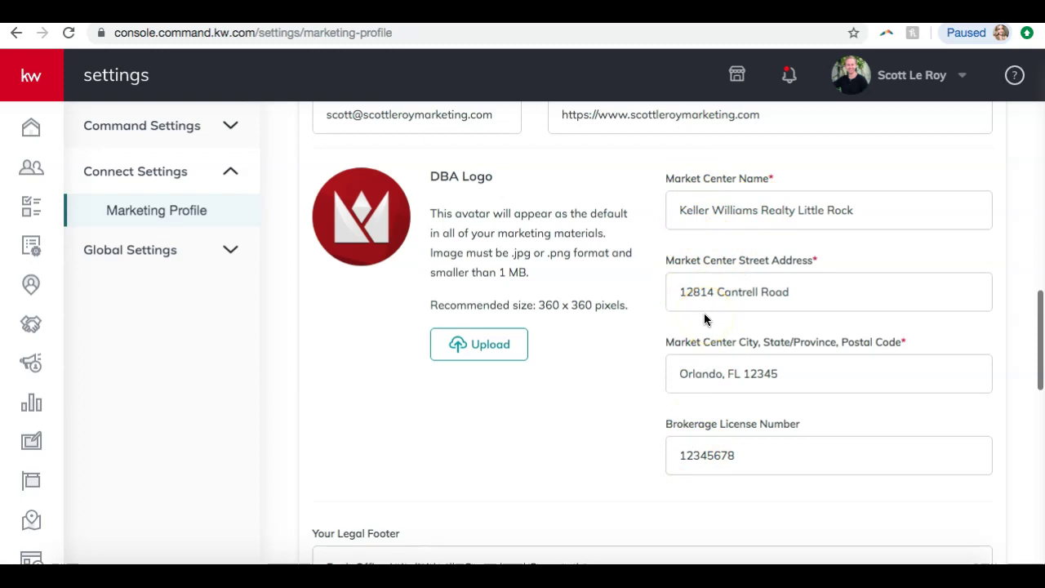
{"action": "scroll", "coordinate": [705, 316], "scroll_direction": "down", "scroll_amount": 5}
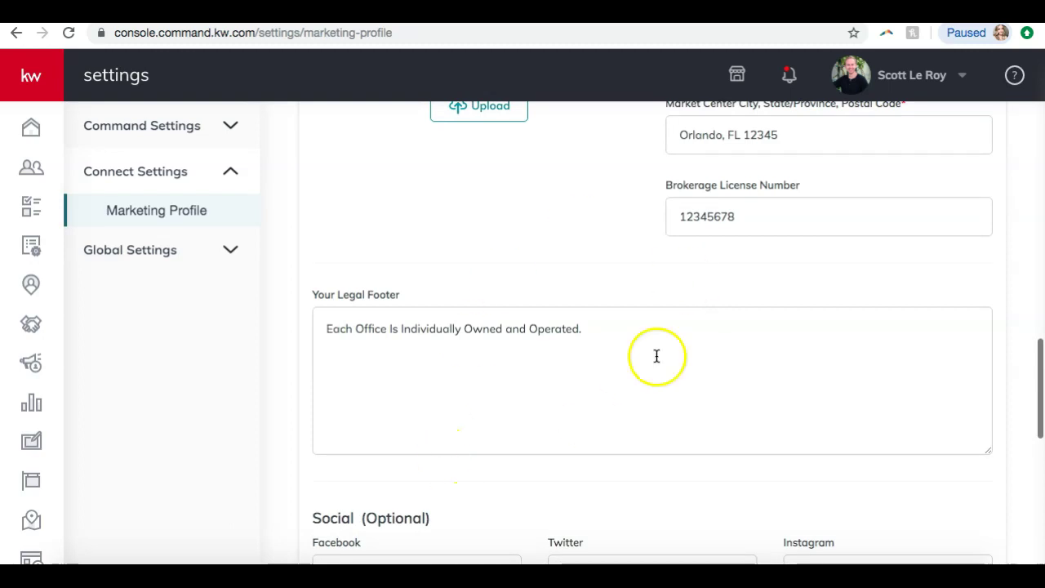
{"action": "scroll", "coordinate": [539, 255], "scroll_direction": "down", "scroll_amount": 4}
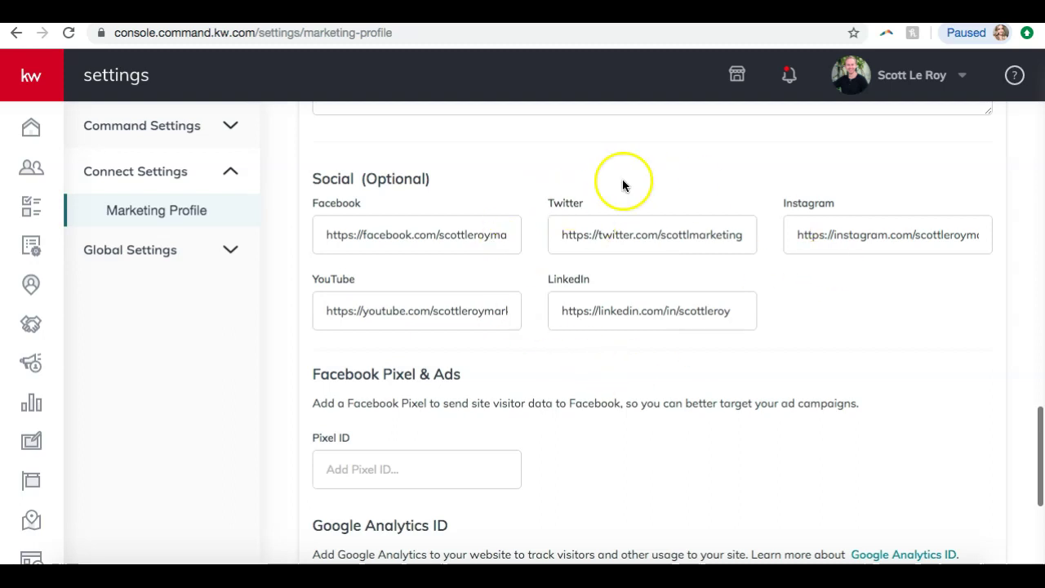
{"action": "scroll", "coordinate": [628, 184], "scroll_direction": "down", "scroll_amount": 2}
{"action": "scroll", "coordinate": [622, 186], "scroll_direction": "down", "scroll_amount": 2}
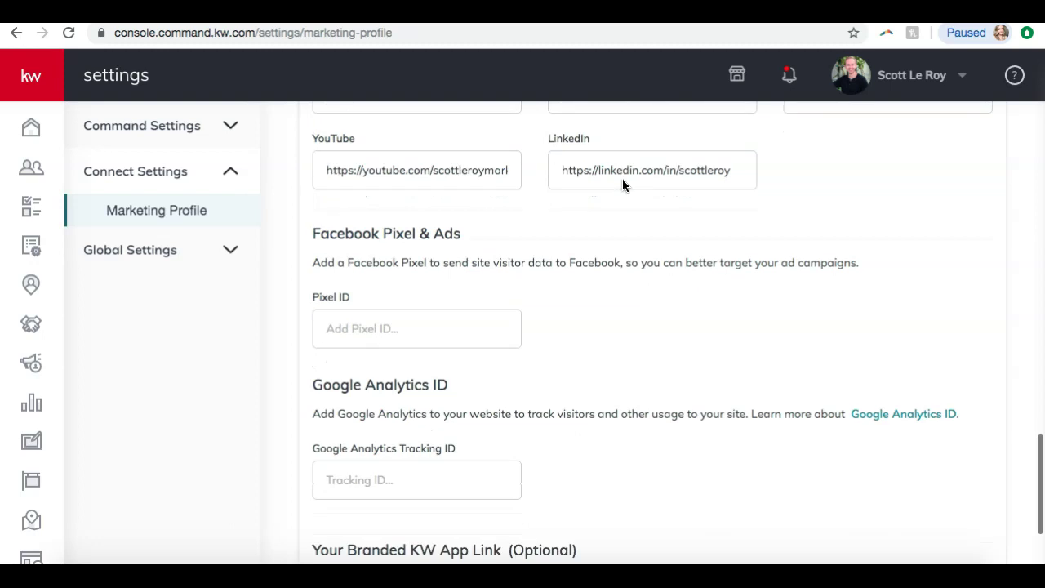
{"action": "scroll", "coordinate": [622, 186], "scroll_direction": "down", "scroll_amount": 2}
{"action": "scroll", "coordinate": [622, 185], "scroll_direction": "up", "scroll_amount": 2}
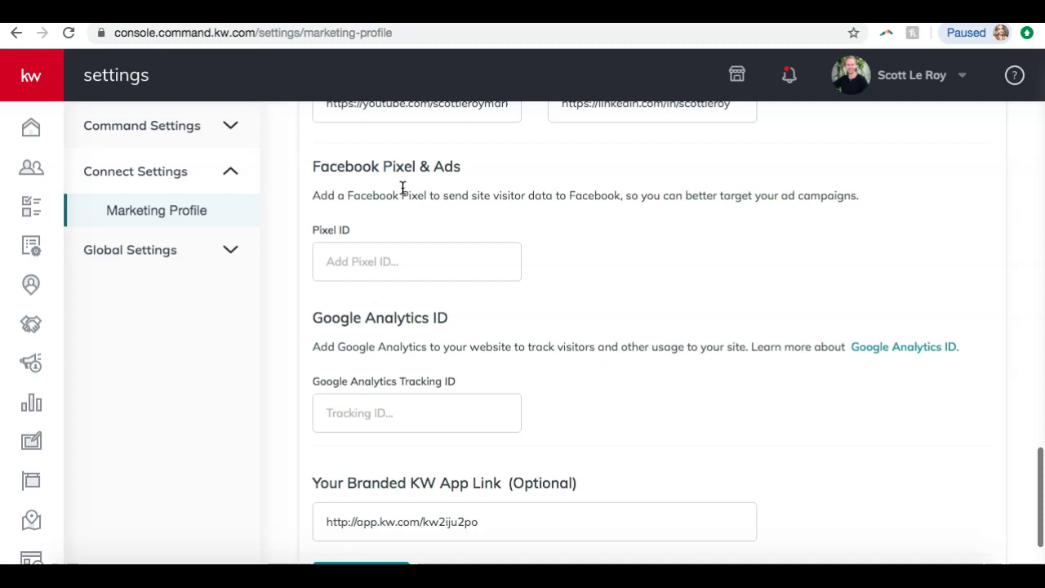
{"action": "left_click", "coordinate": [481, 341]}
{"action": "scroll", "coordinate": [454, 312], "scroll_direction": "down", "scroll_amount": 2}
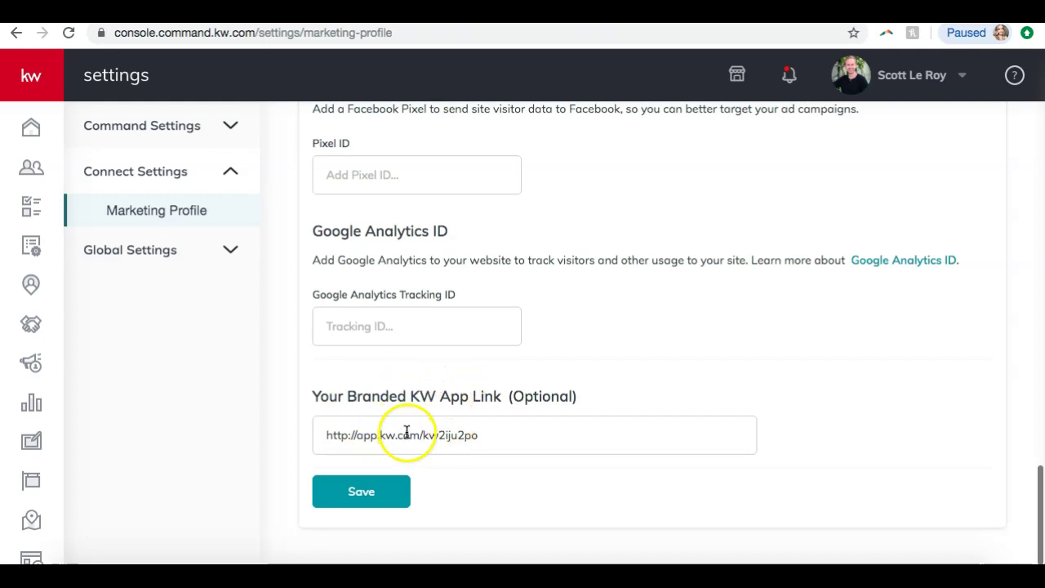
- Save the Marketing Profile, close the success confirmation, and expand the Command settings pages
{"action": "left_click", "coordinate": [520, 434]}
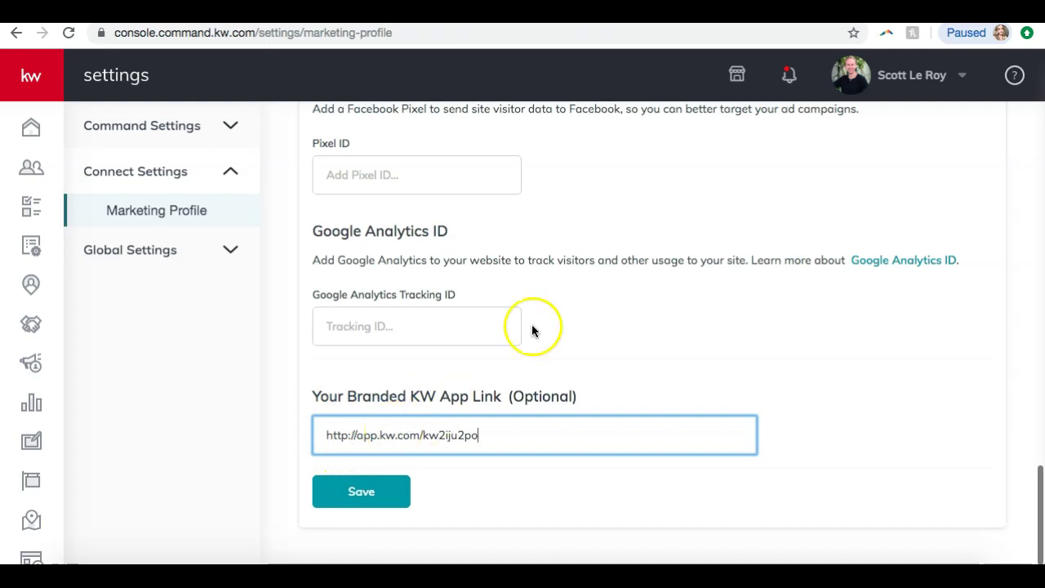
{"action": "left_click", "coordinate": [373, 496]}
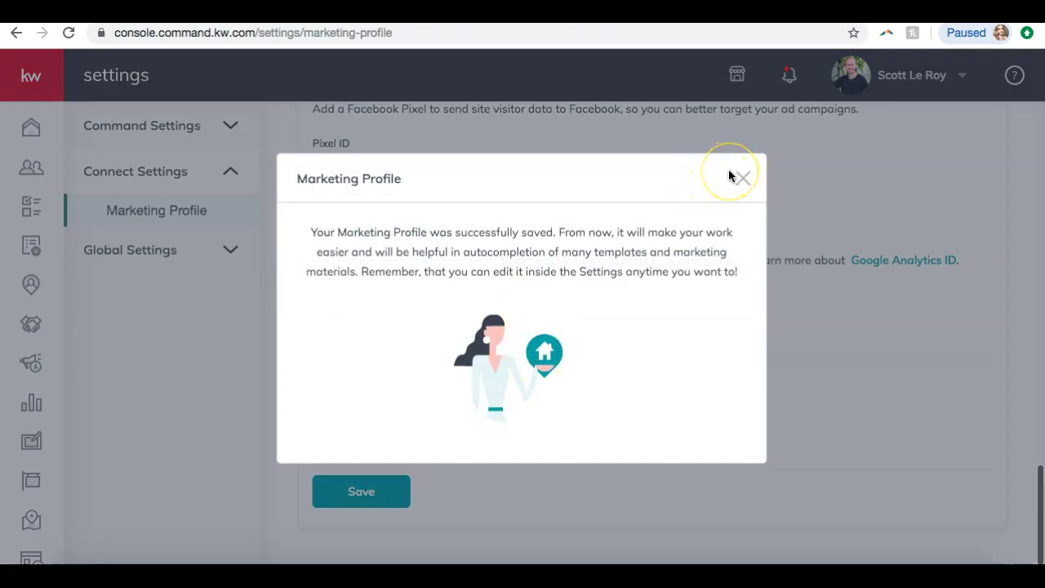
{"action": "left_click", "coordinate": [741, 177]}
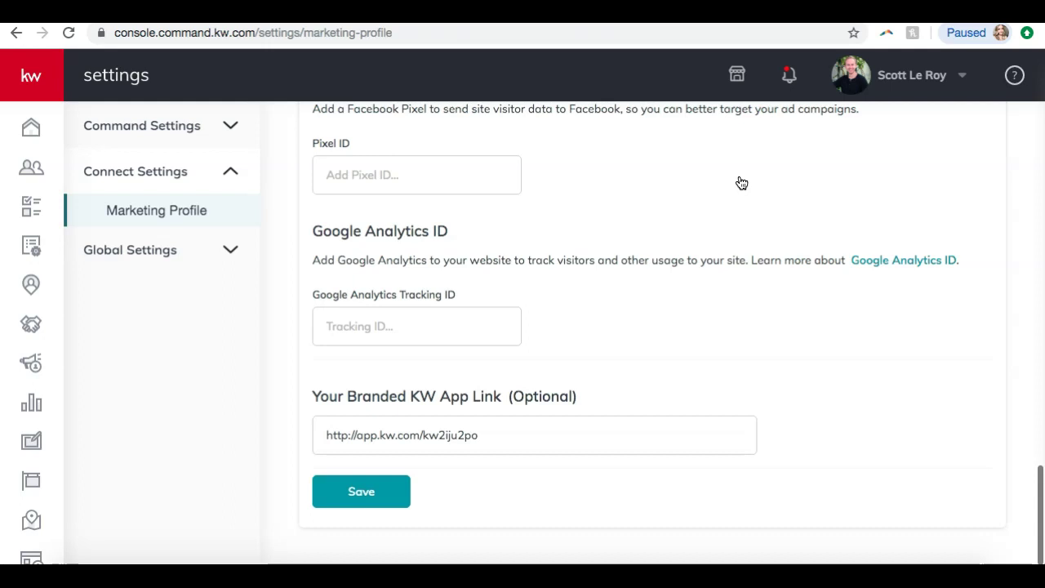
{"action": "left_click", "coordinate": [142, 127]}
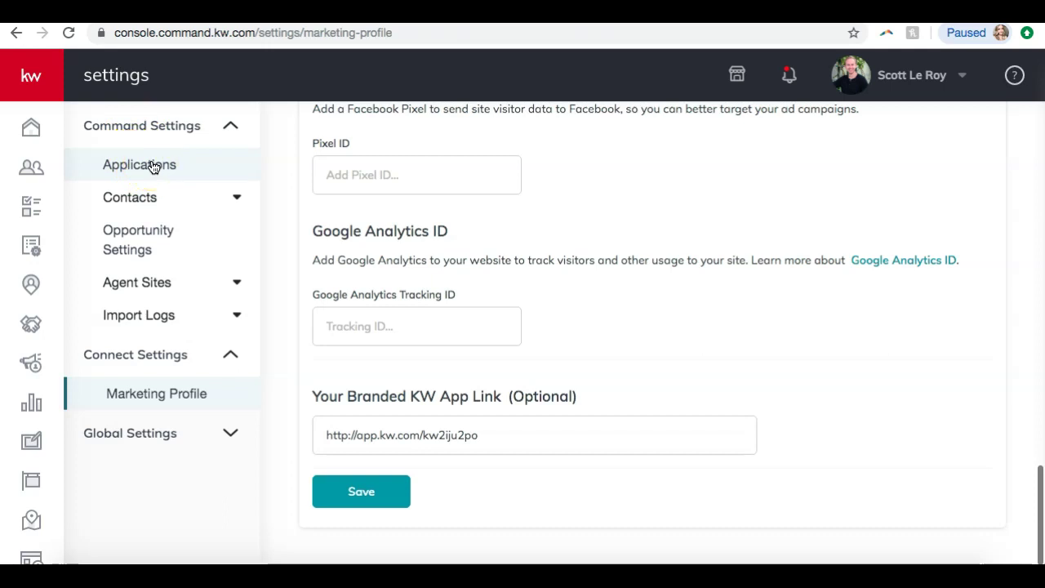
{"action": "left_click", "coordinate": [154, 167]}
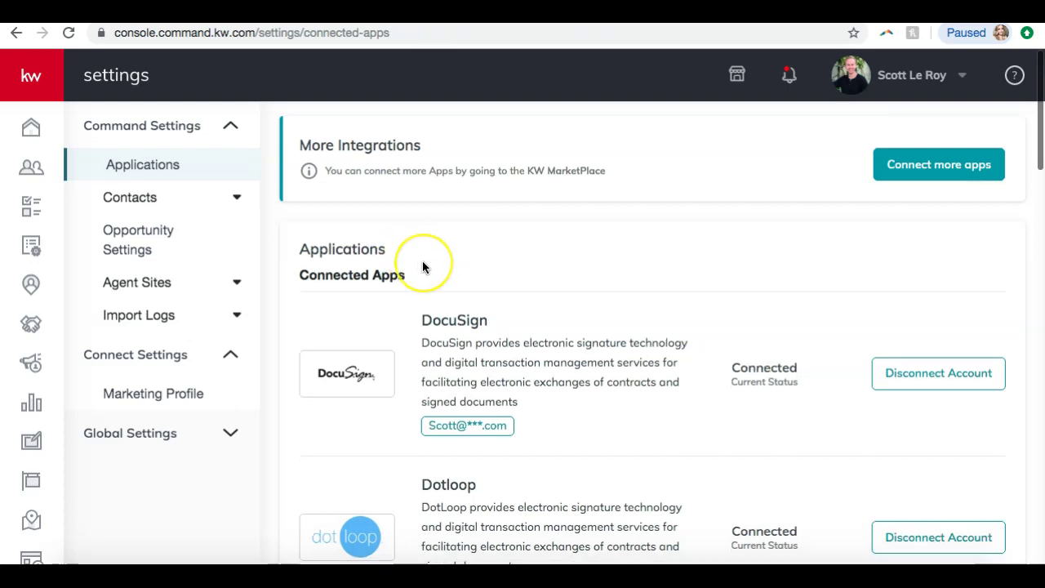
{"action": "scroll", "coordinate": [422, 263], "scroll_direction": "down", "scroll_amount": 1}
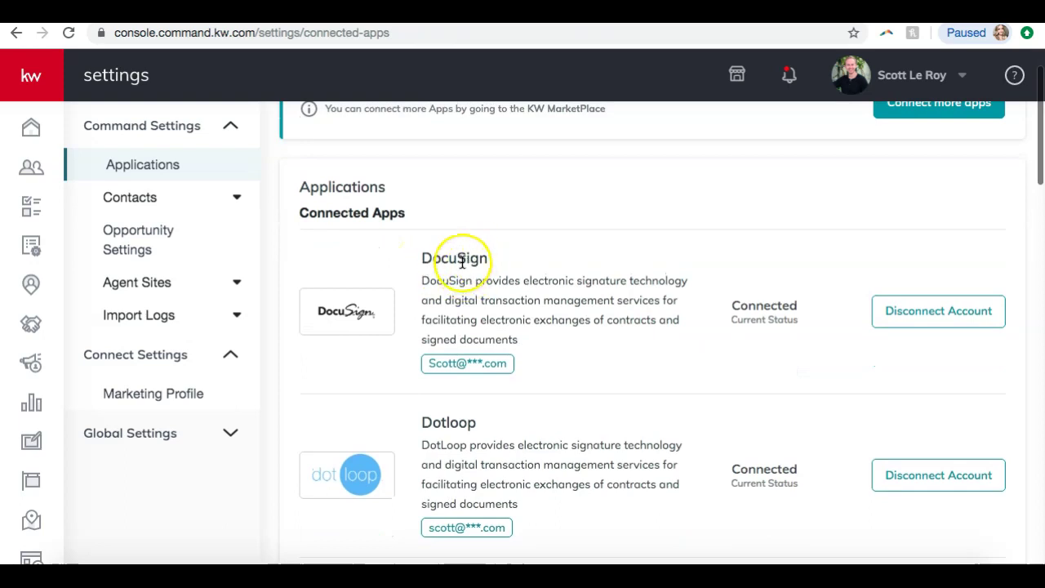
{"action": "scroll", "coordinate": [462, 261], "scroll_direction": "down", "scroll_amount": 1}
{"action": "scroll", "coordinate": [462, 261], "scroll_direction": "down", "scroll_amount": 3}
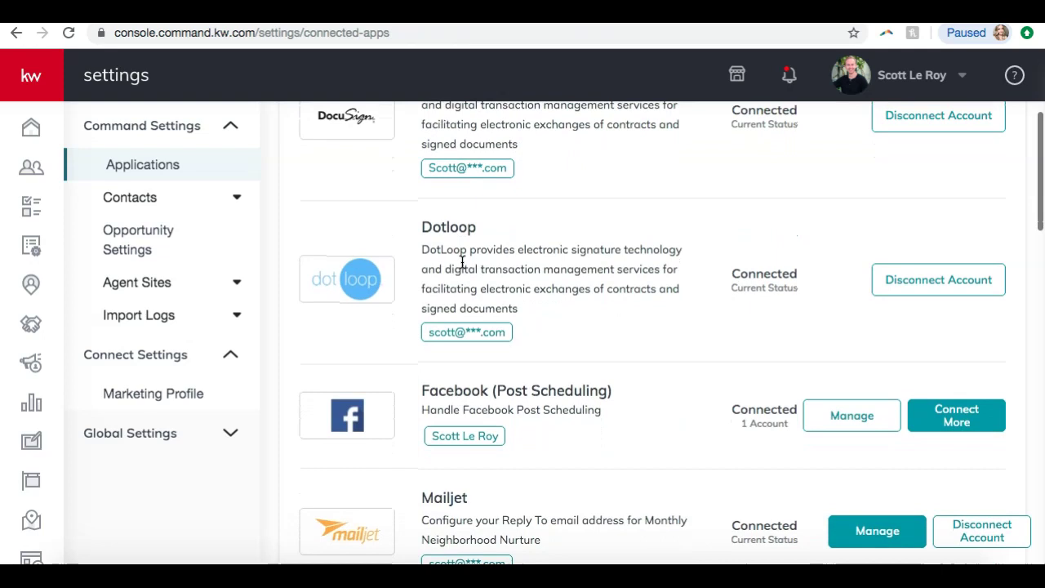
{"action": "scroll", "coordinate": [462, 262], "scroll_direction": "down", "scroll_amount": 1}
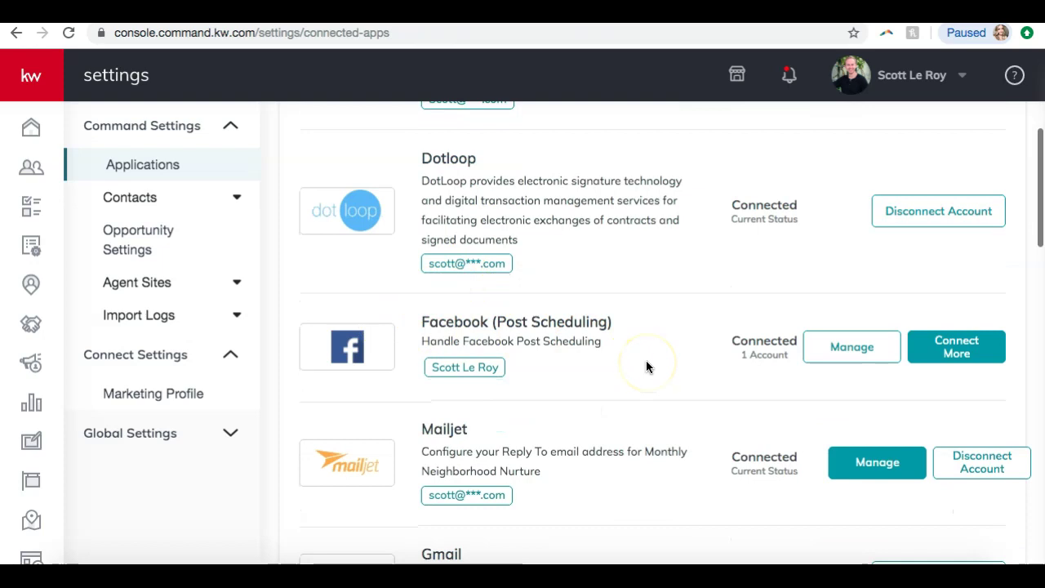
{"action": "scroll", "coordinate": [646, 367], "scroll_direction": "down", "scroll_amount": 1}
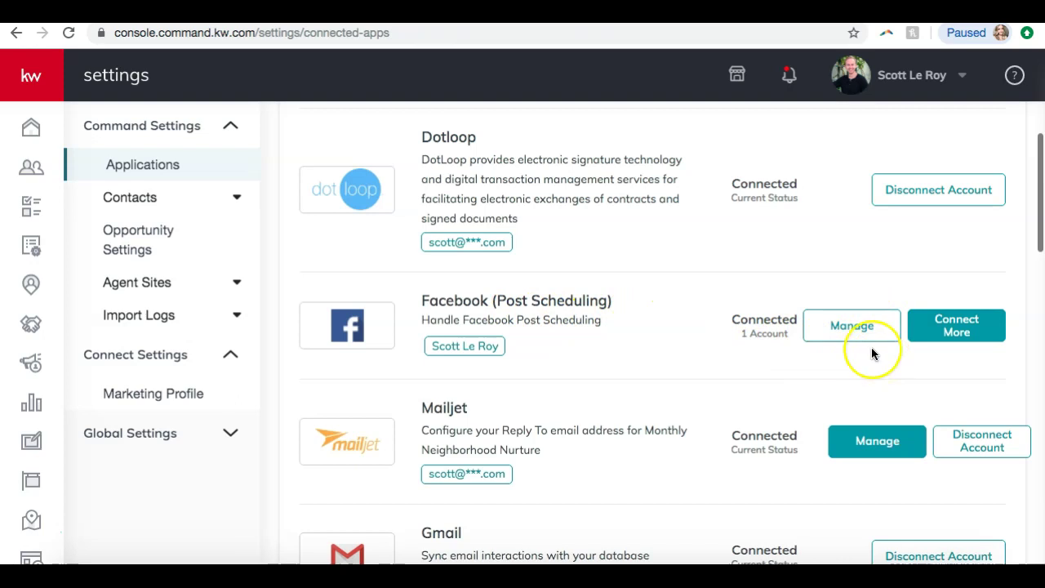
{"action": "scroll", "coordinate": [873, 352], "scroll_direction": "down", "scroll_amount": 6}
{"action": "scroll", "coordinate": [871, 353], "scroll_direction": "down", "scroll_amount": 1}
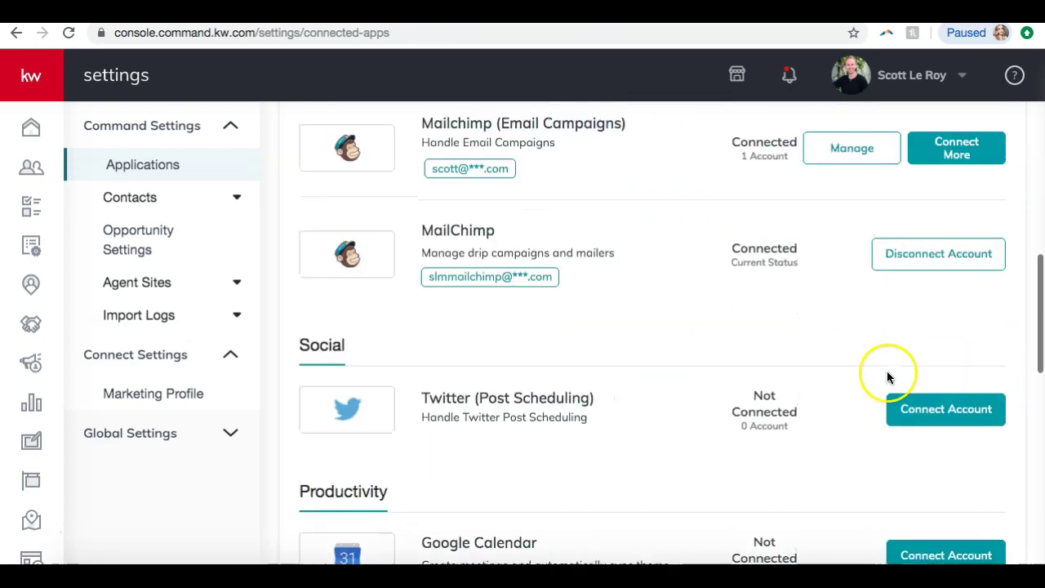
{"action": "scroll", "coordinate": [898, 355], "scroll_direction": "up", "scroll_amount": 6}
{"action": "scroll", "coordinate": [895, 343], "scroll_direction": "down", "scroll_amount": 3}
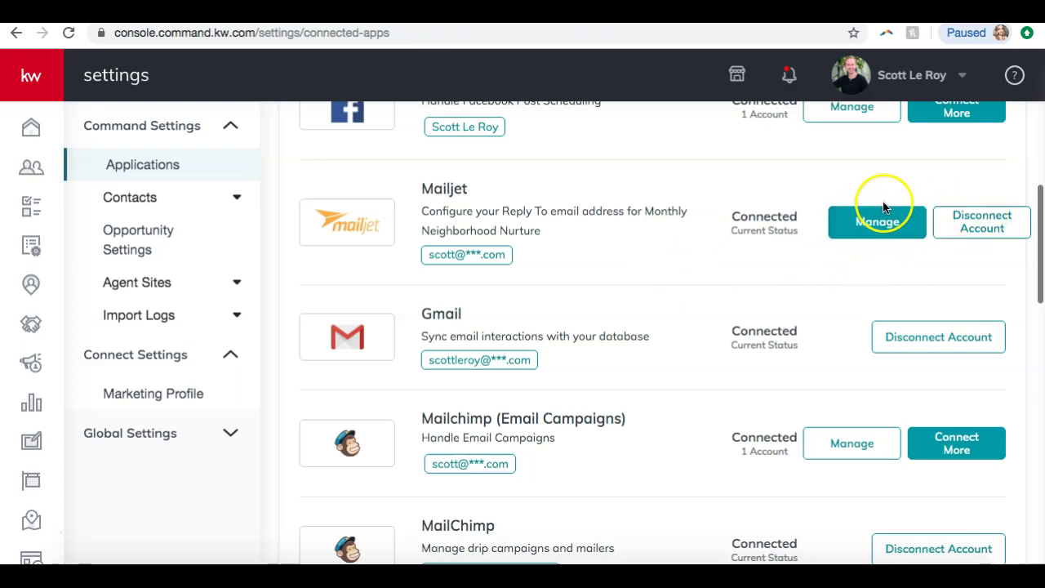
{"action": "scroll", "coordinate": [620, 229], "scroll_direction": "down", "scroll_amount": 2}
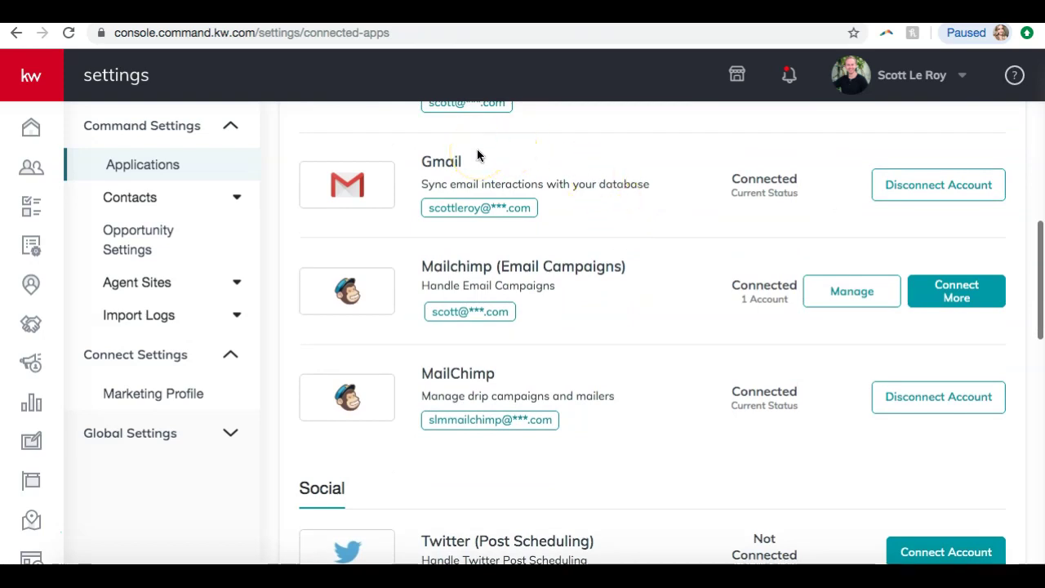
{"action": "scroll", "coordinate": [477, 155], "scroll_direction": "down", "scroll_amount": 2}
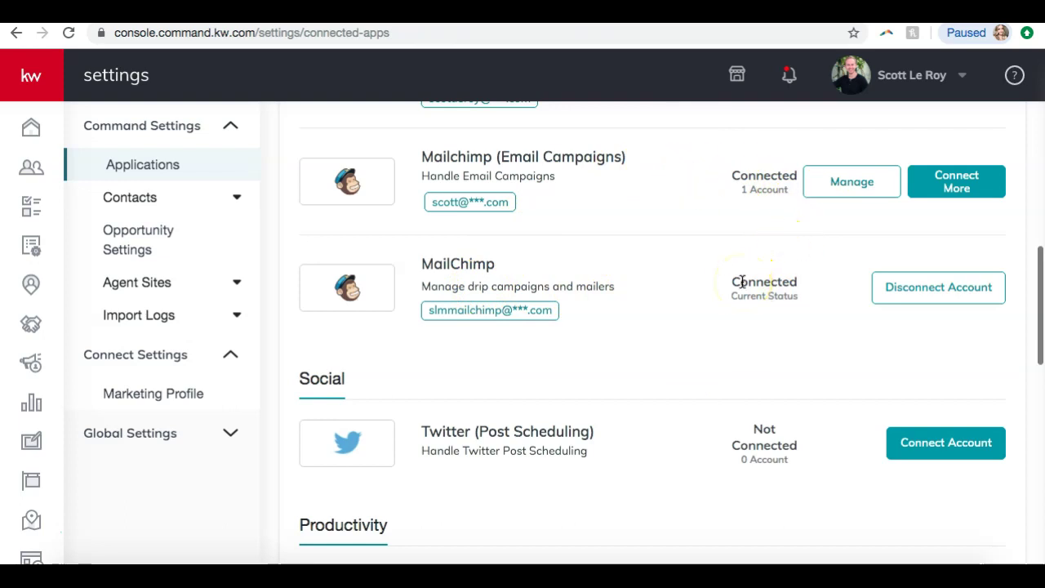
{"action": "scroll", "coordinate": [742, 281], "scroll_direction": "down", "scroll_amount": 3}
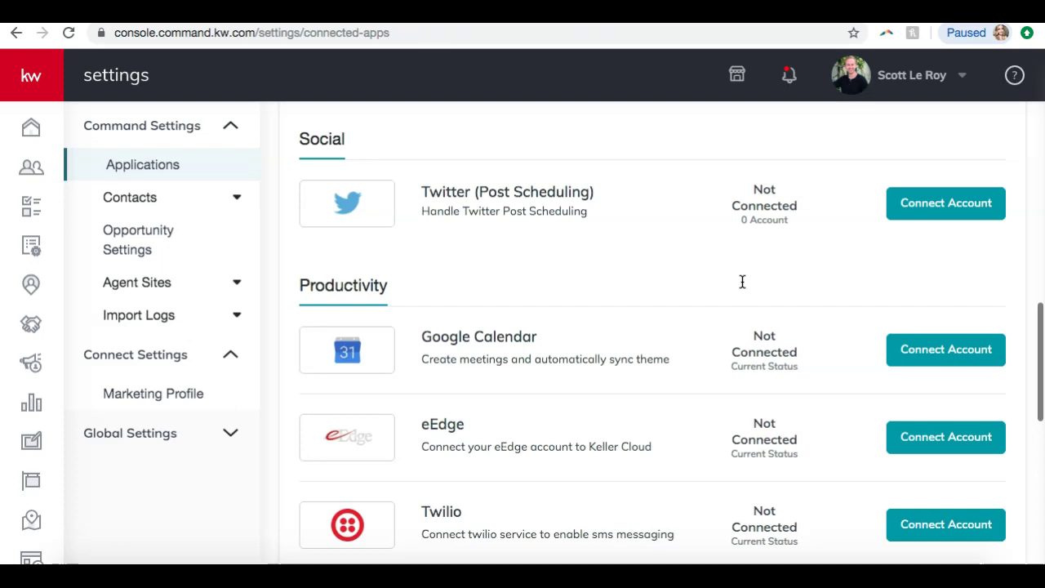
{"action": "left_click", "coordinate": [939, 204]}
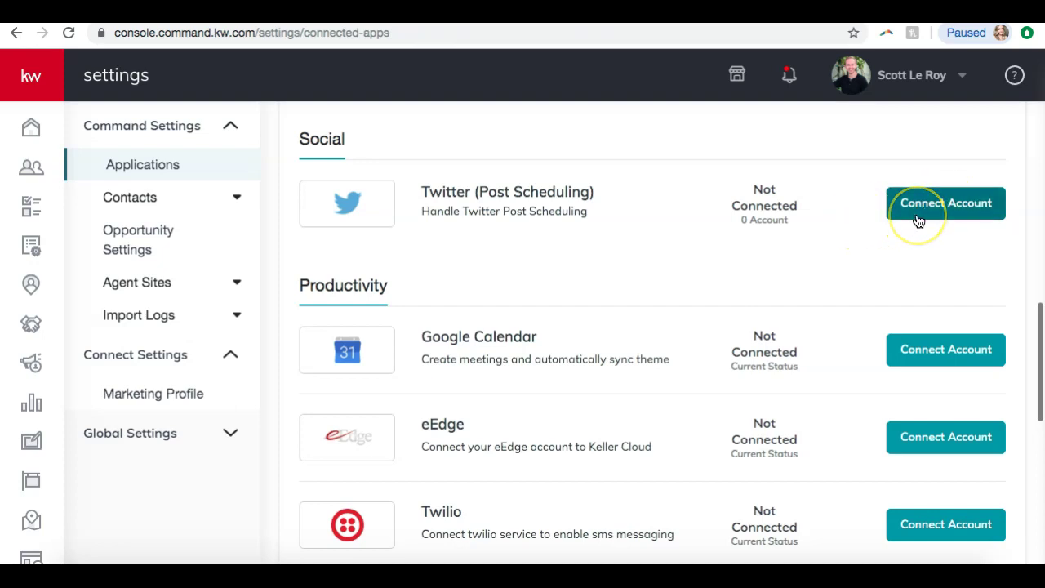
{"action": "left_click", "coordinate": [918, 222]}
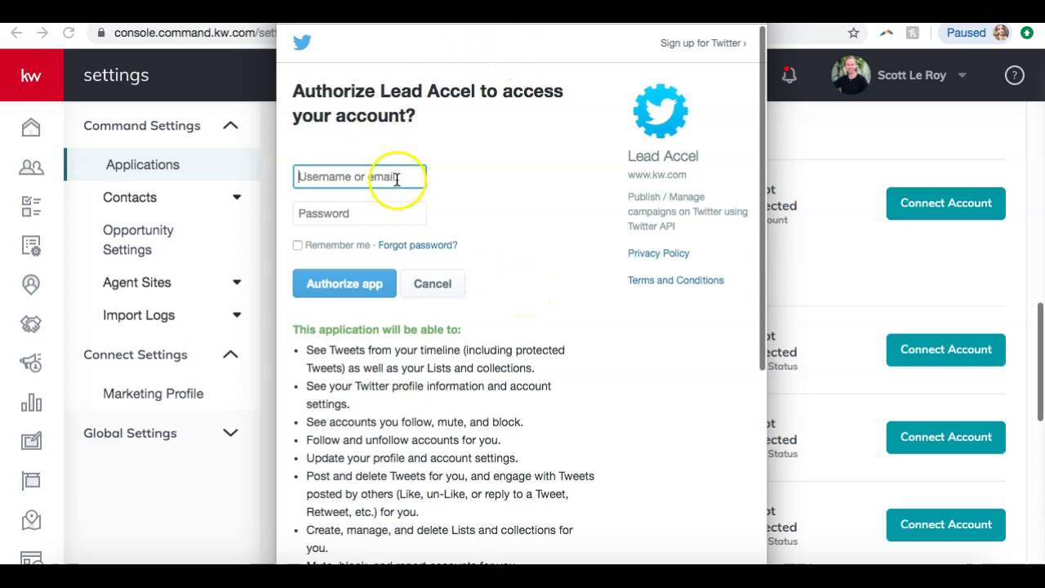
{"action": "left_click_drag", "start_coordinate": [509, 7], "coordinate": [517, 39]}
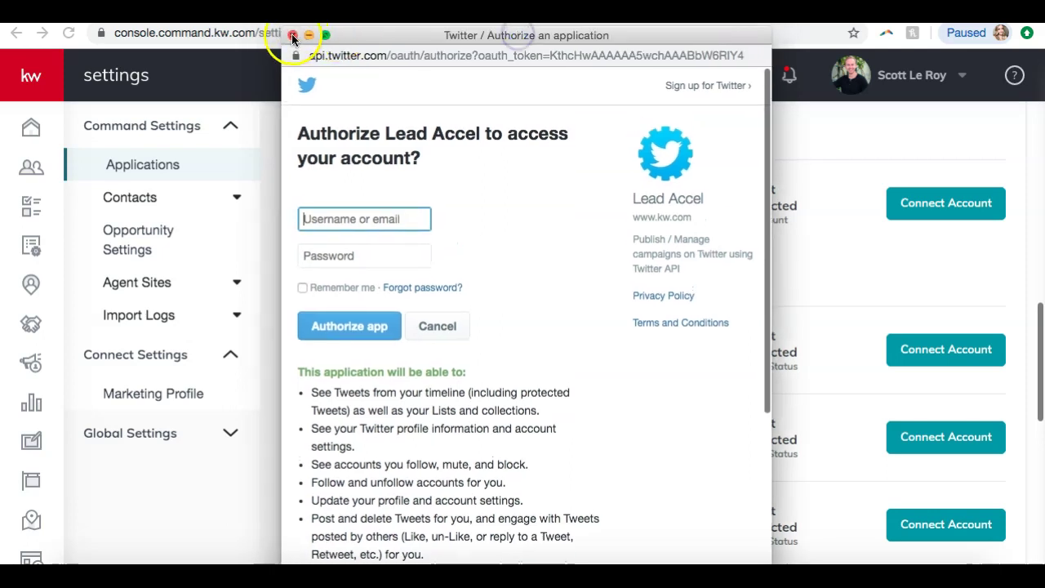
{"action": "left_click", "coordinate": [292, 39]}
{"action": "scroll", "coordinate": [493, 168], "scroll_direction": "down", "scroll_amount": 2}
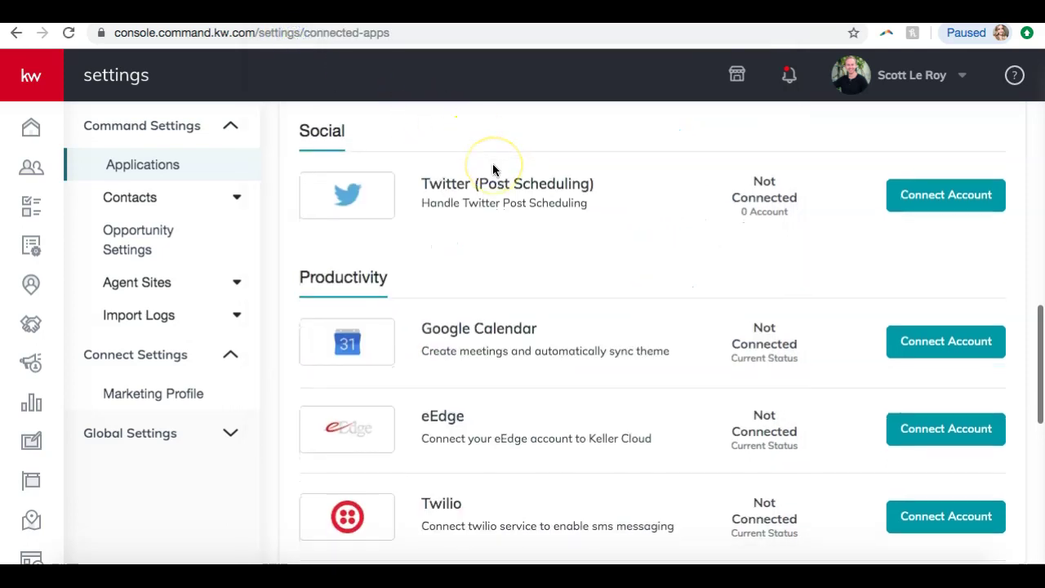
{"action": "scroll", "coordinate": [492, 169], "scroll_direction": "down", "scroll_amount": 4}
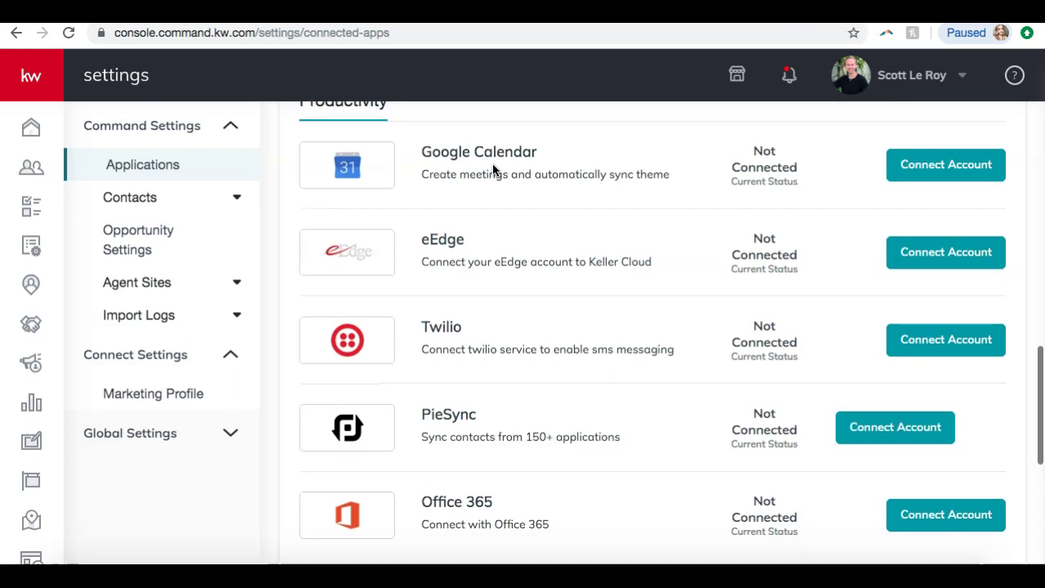
{"action": "scroll", "coordinate": [492, 169], "scroll_direction": "down", "scroll_amount": 6}
{"action": "scroll", "coordinate": [492, 169], "scroll_direction": "down", "scroll_amount": 5}
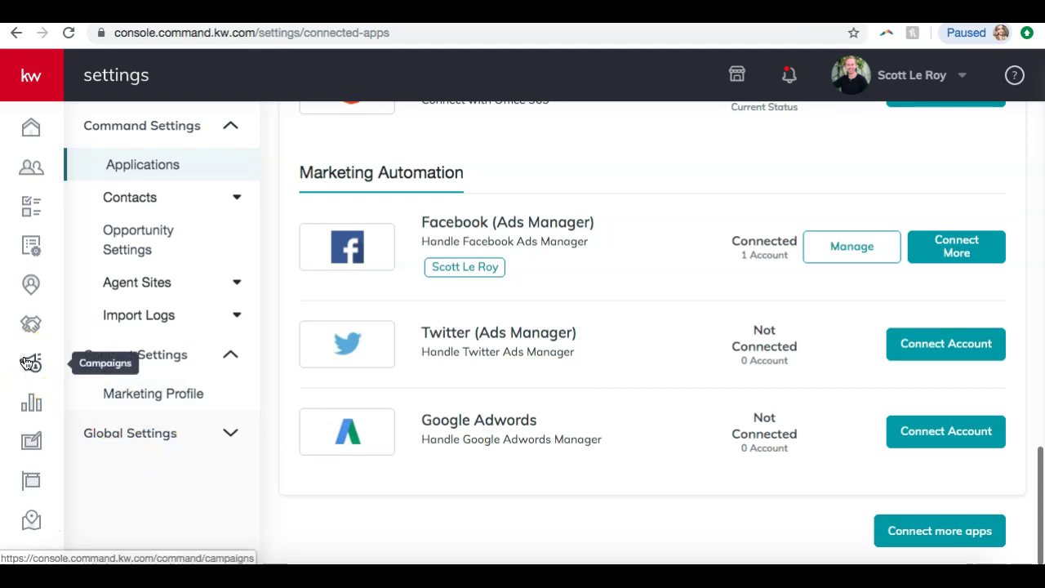
- Go to the Paid Campaigns page through the Campaigns icon in the left sidebar
{"action": "left_click", "coordinate": [25, 365]}
{"action": "left_click", "coordinate": [33, 360]}
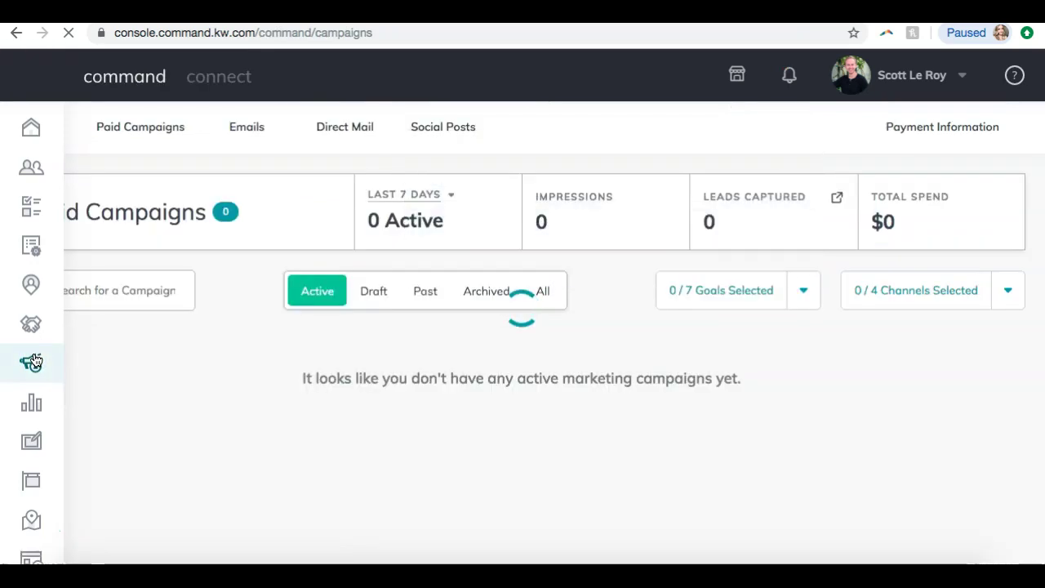
{"action": "left_click", "coordinate": [238, 297]}
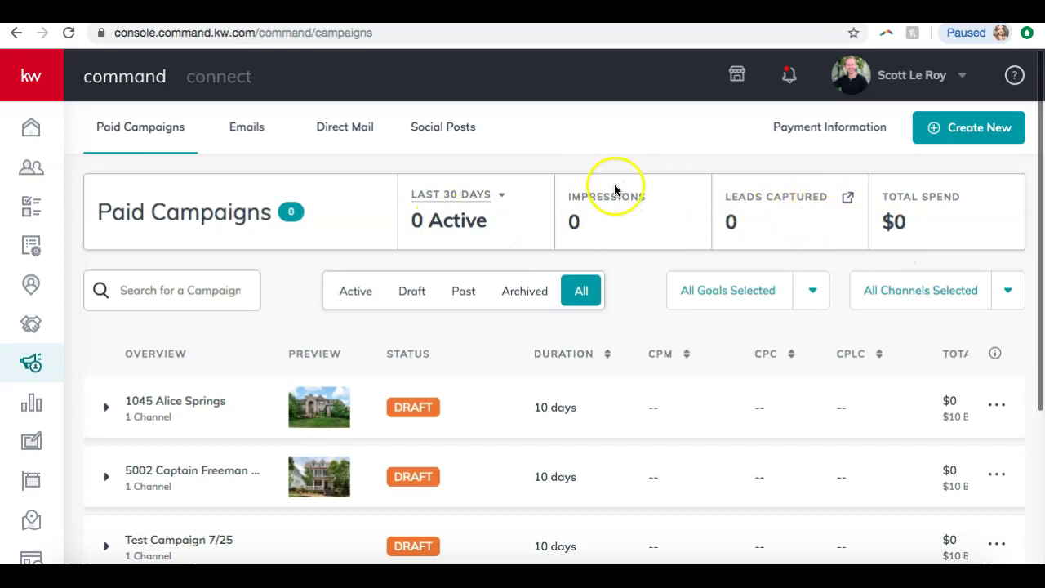
{"action": "scroll", "coordinate": [613, 190], "scroll_direction": "down", "scroll_amount": 2}
{"action": "scroll", "coordinate": [612, 190], "scroll_direction": "down", "scroll_amount": 3}
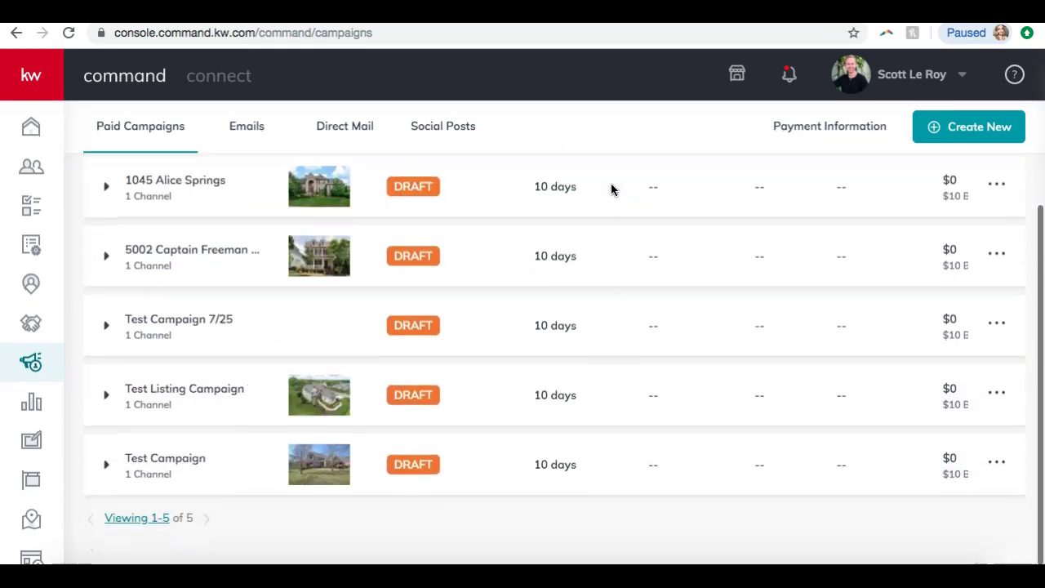
{"action": "scroll", "coordinate": [611, 188], "scroll_direction": "up", "scroll_amount": 1}
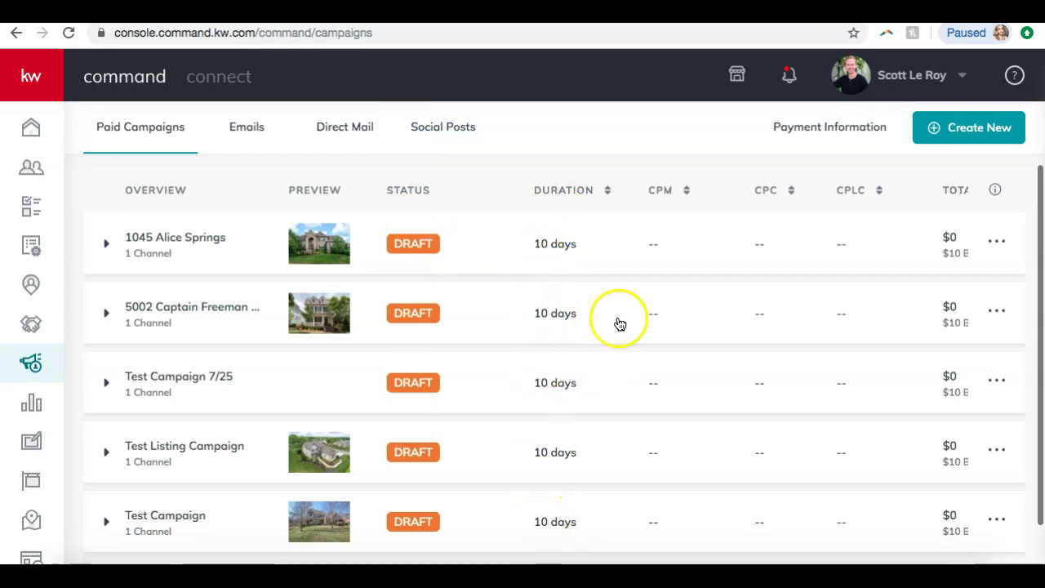
{"action": "scroll", "coordinate": [648, 299], "scroll_direction": "right", "scroll_amount": 2}
{"action": "scroll", "coordinate": [648, 298], "scroll_direction": "right", "scroll_amount": 3}
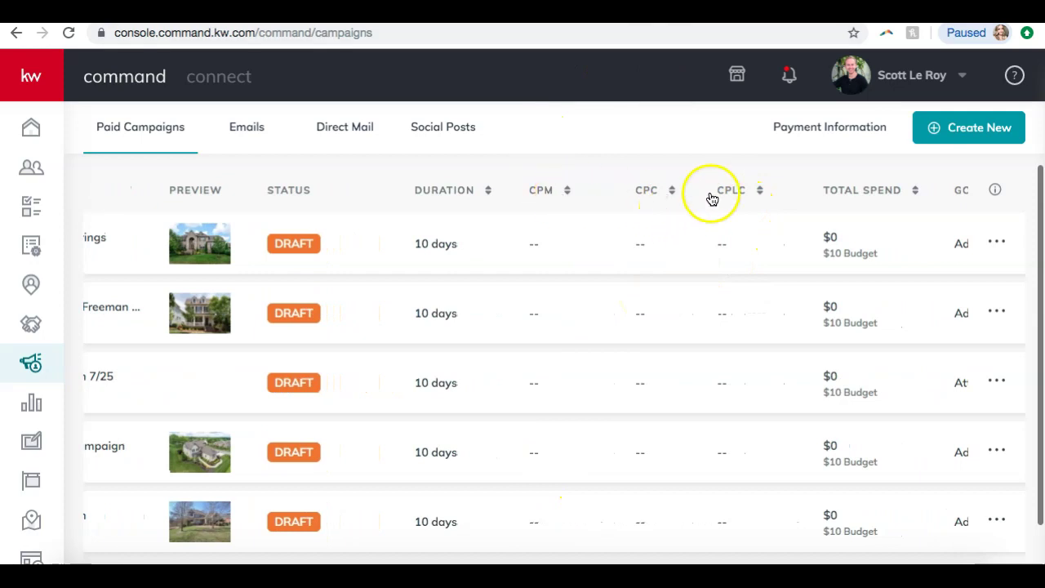
{"action": "scroll", "coordinate": [756, 224], "scroll_direction": "right", "scroll_amount": 3}
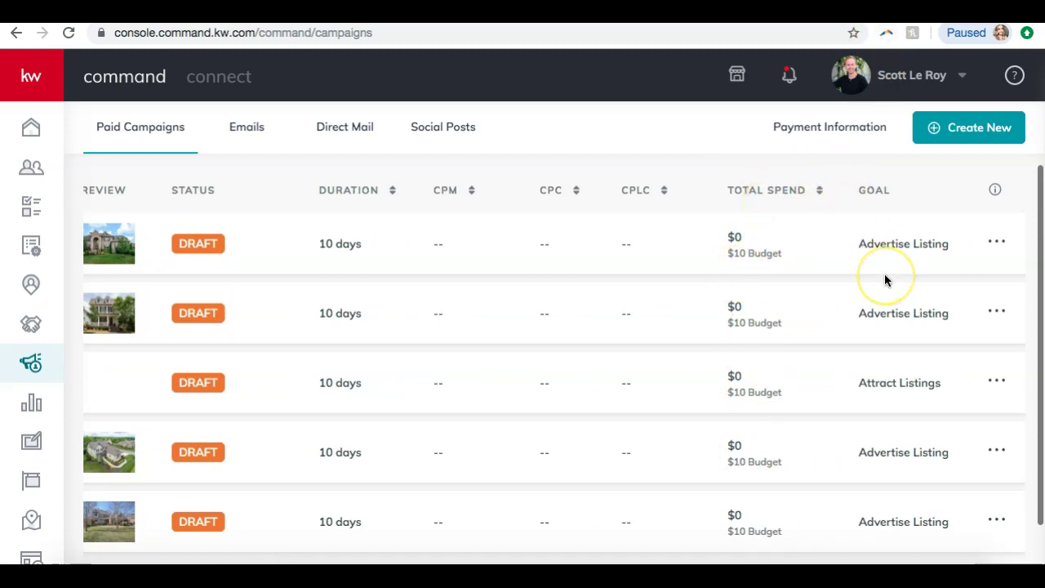
{"action": "left_click", "coordinate": [996, 243]}
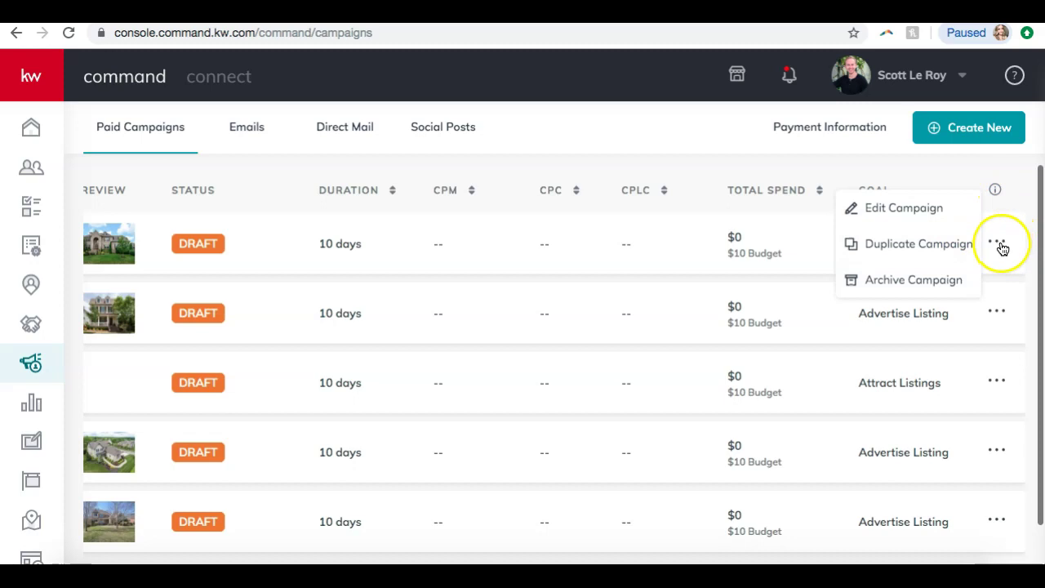
{"action": "left_click", "coordinate": [929, 283]}
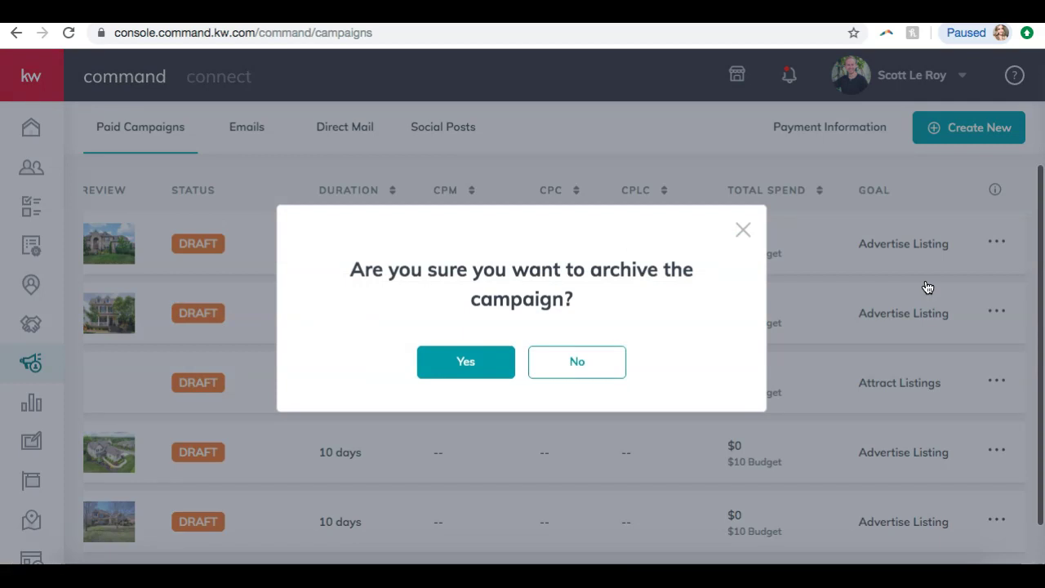
{"action": "left_click", "coordinate": [481, 372]}
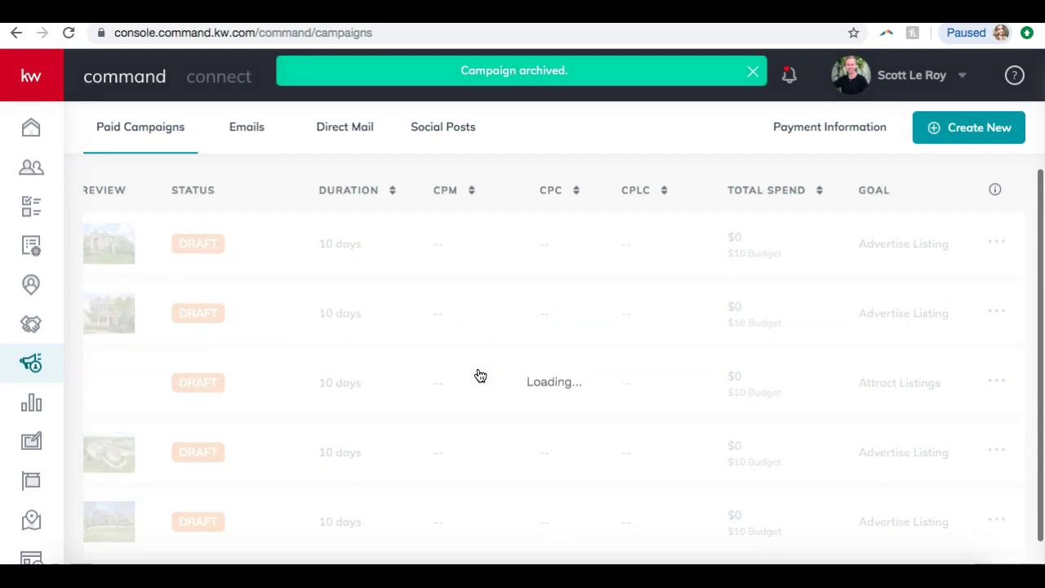
{"action": "left_click", "coordinate": [896, 80]}
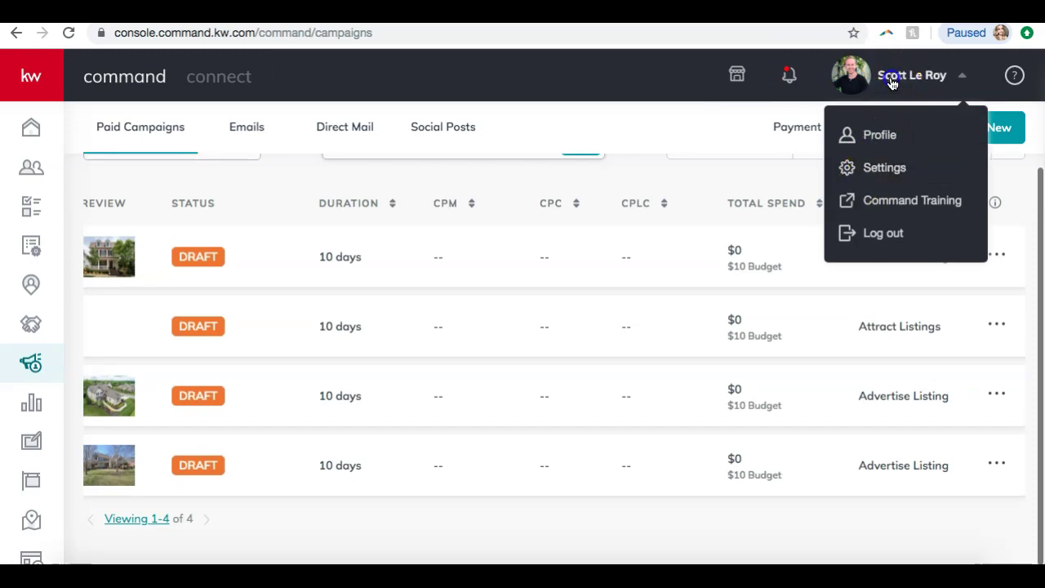
{"action": "left_click", "coordinate": [893, 82]}
{"action": "scroll", "coordinate": [500, 288], "scroll_direction": "left", "scroll_amount": 3}
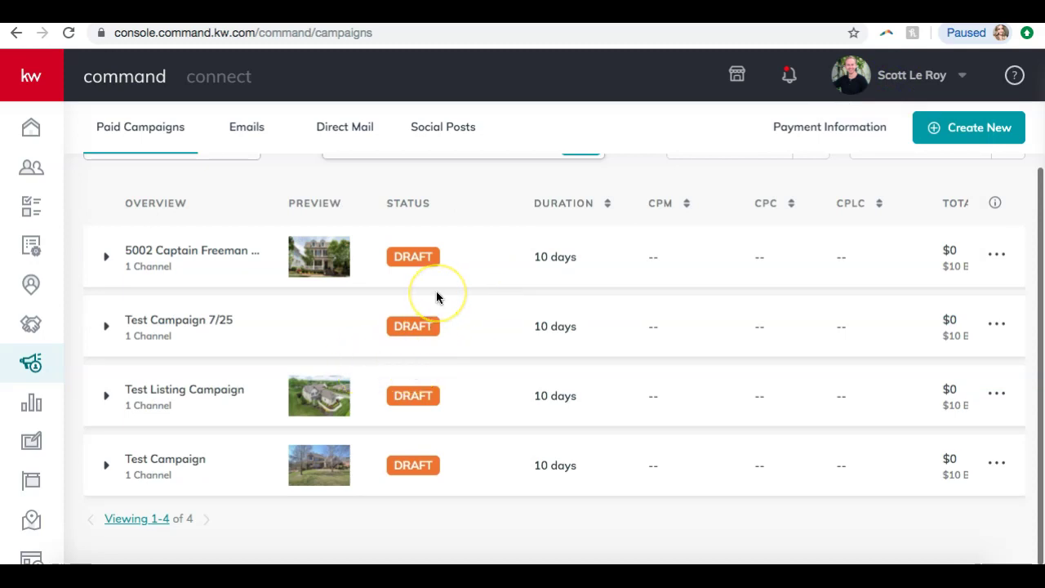
{"action": "scroll", "coordinate": [436, 297], "scroll_direction": "up", "scroll_amount": 3}
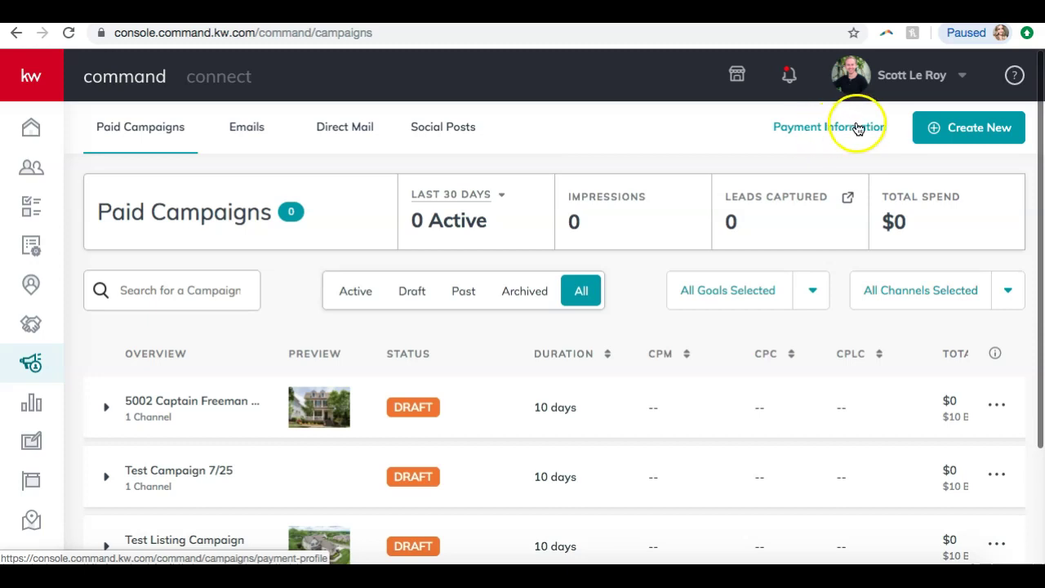
- Start a new campaign from Create New on the Paid Campaigns page
{"action": "left_click", "coordinate": [940, 132]}
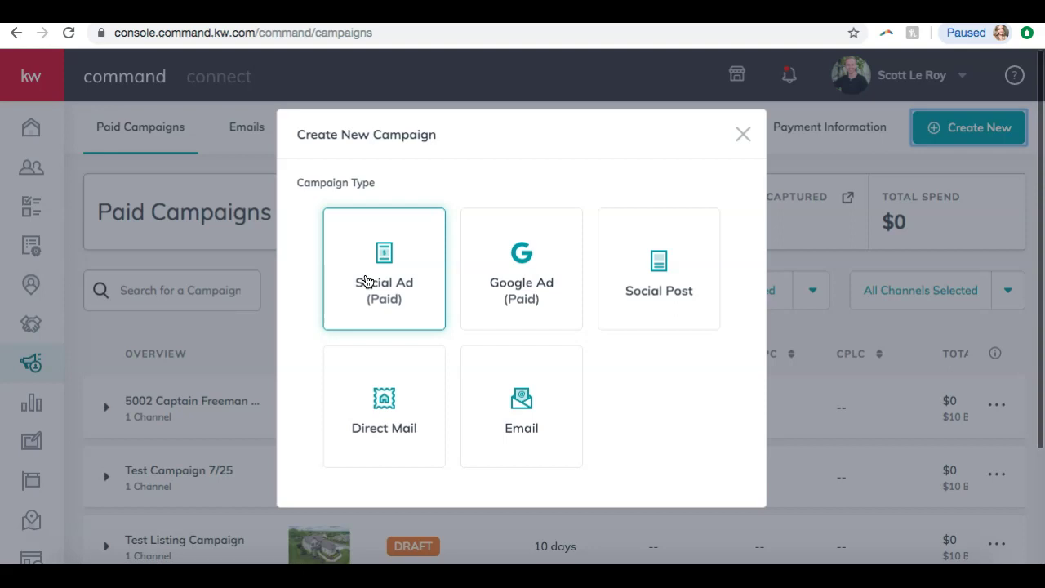
{"action": "left_click", "coordinate": [365, 281]}
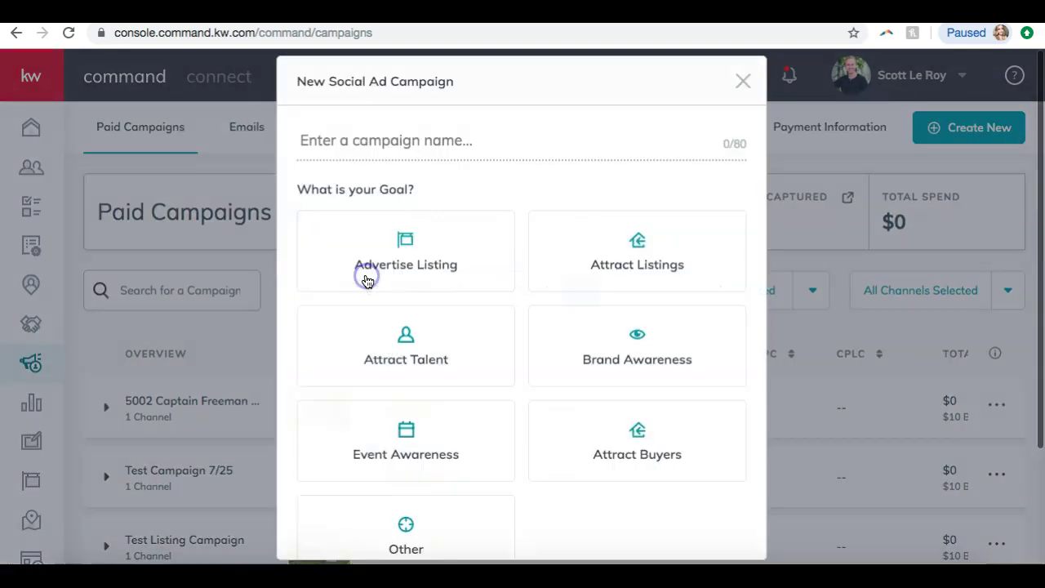
{"action": "left_click", "coordinate": [443, 133]}
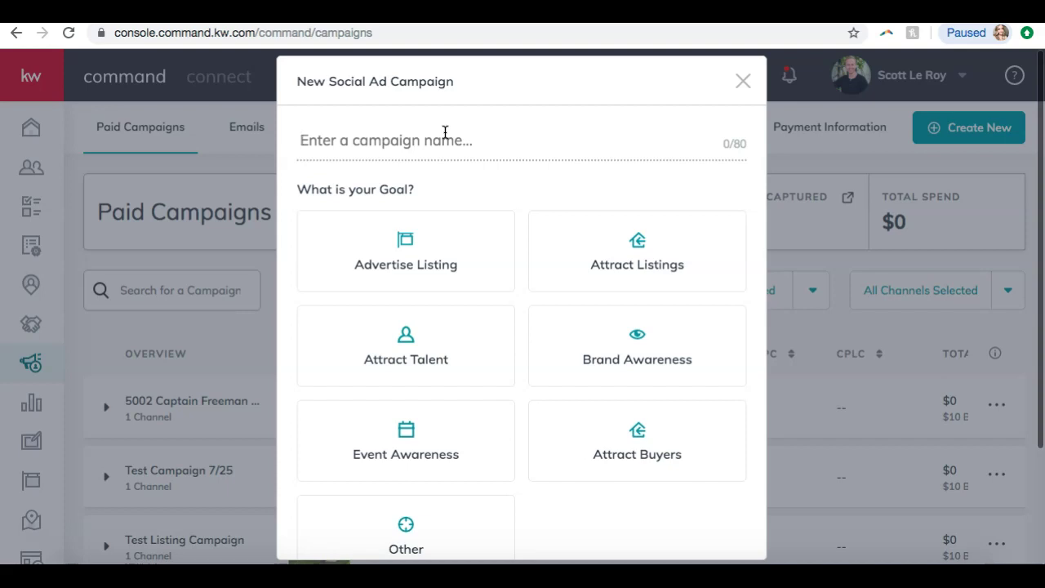
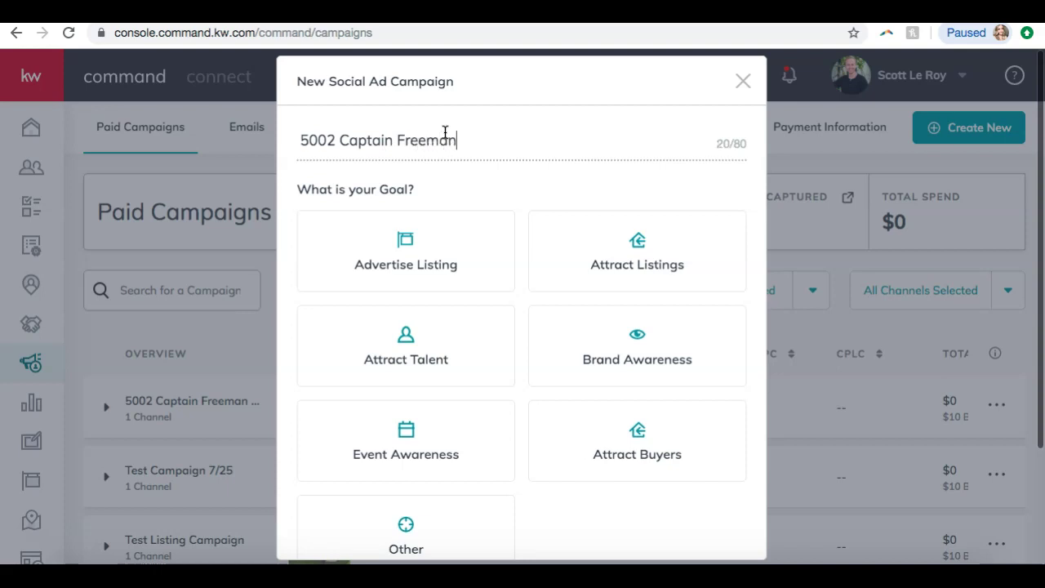
{"action": "scroll", "coordinate": [447, 168], "scroll_direction": "down", "scroll_amount": 1}
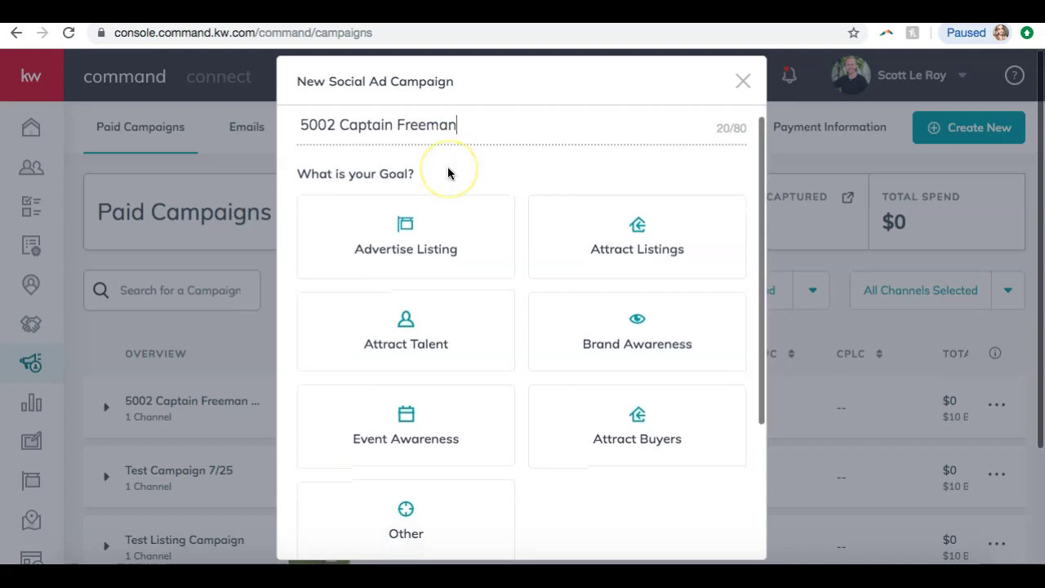
{"action": "scroll", "coordinate": [447, 169], "scroll_direction": "down", "scroll_amount": 2}
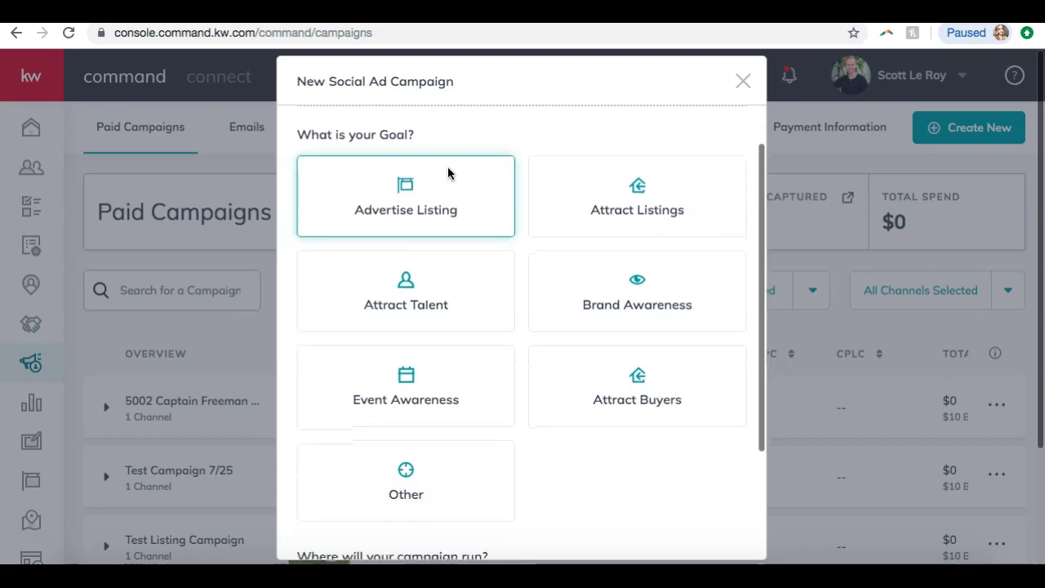
- Set the goal to Advertise Listing with Facebook as the only ticked channel
{"action": "left_click", "coordinate": [410, 200]}
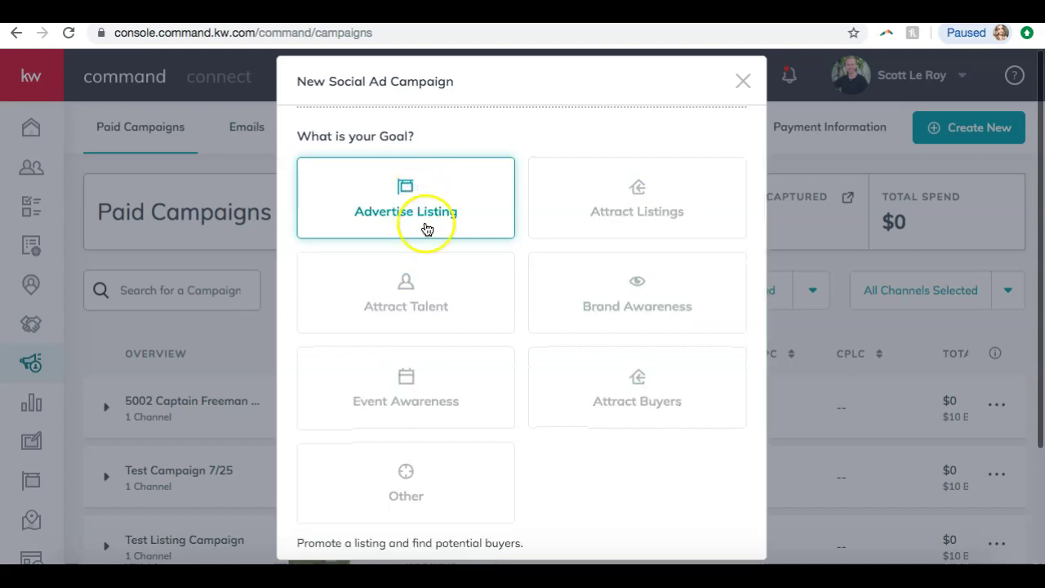
{"action": "scroll", "coordinate": [437, 245], "scroll_direction": "down", "scroll_amount": 1}
{"action": "scroll", "coordinate": [441, 251], "scroll_direction": "down", "scroll_amount": 8}
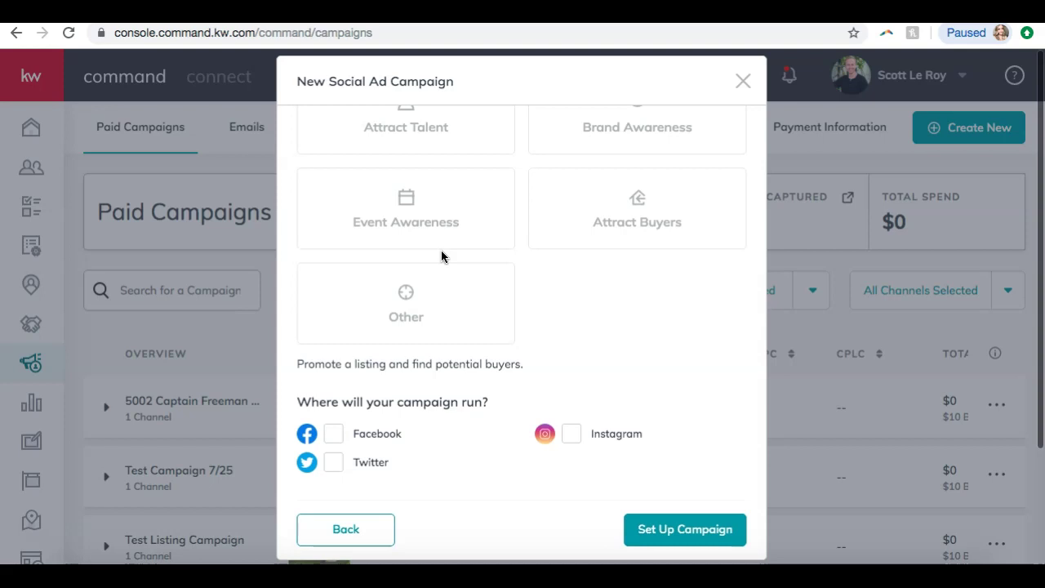
{"action": "left_click", "coordinate": [338, 438]}
{"action": "left_click", "coordinate": [366, 462]}
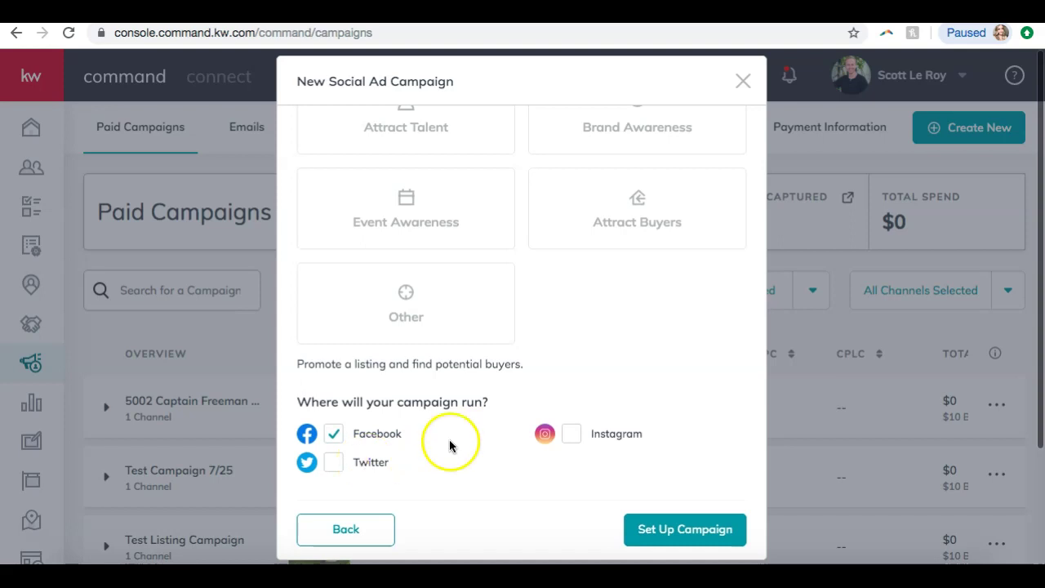
{"action": "left_click", "coordinate": [573, 436]}
{"action": "left_click", "coordinate": [574, 439]}
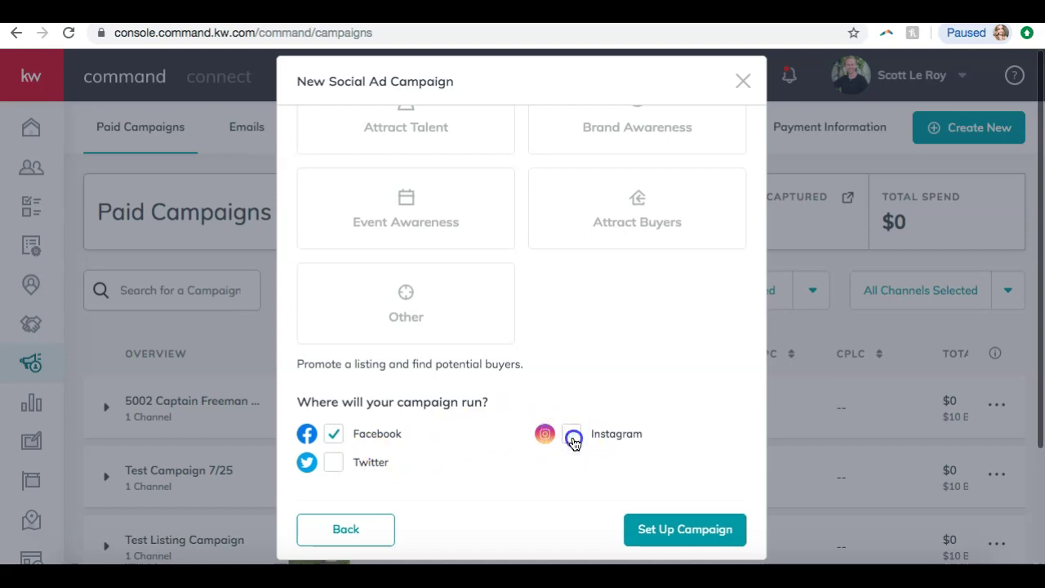
{"action": "left_click", "coordinate": [335, 439]}
{"action": "left_click", "coordinate": [334, 435]}
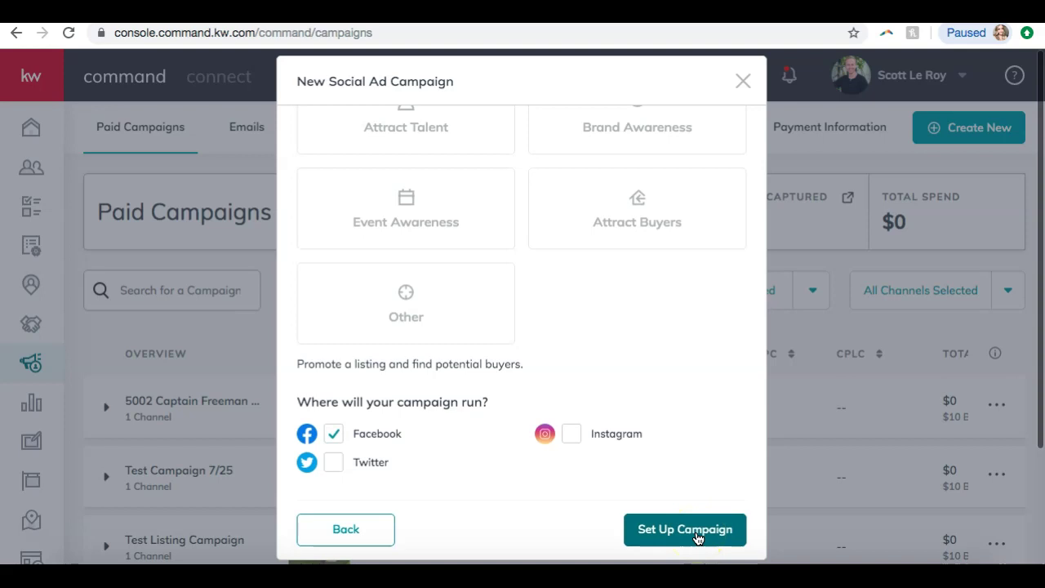
- Set up the campaign, dismiss the channel warning, and close the listing search without choosing a property
{"action": "left_click", "coordinate": [698, 537]}
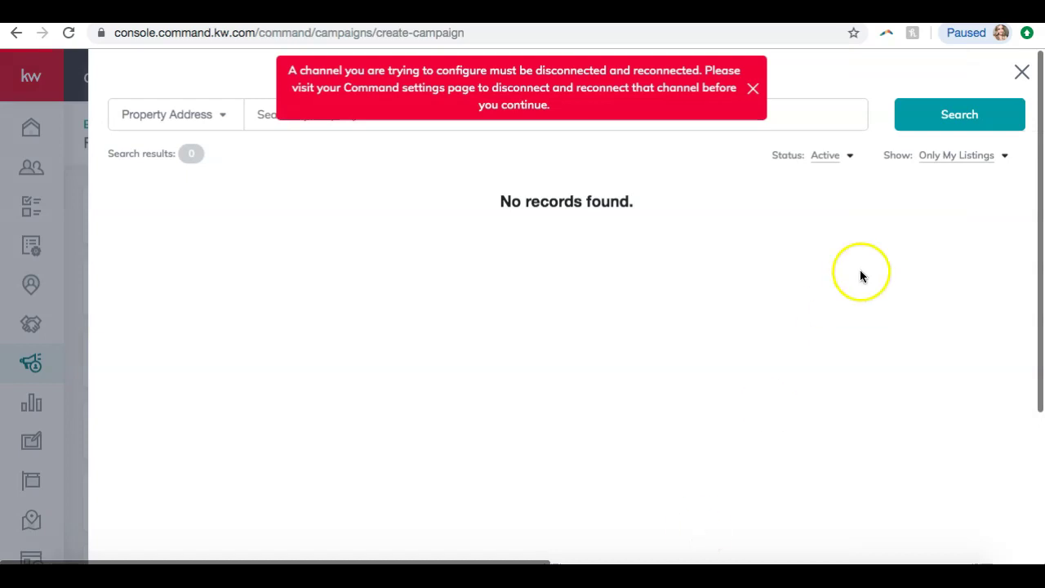
{"action": "left_click", "coordinate": [753, 89]}
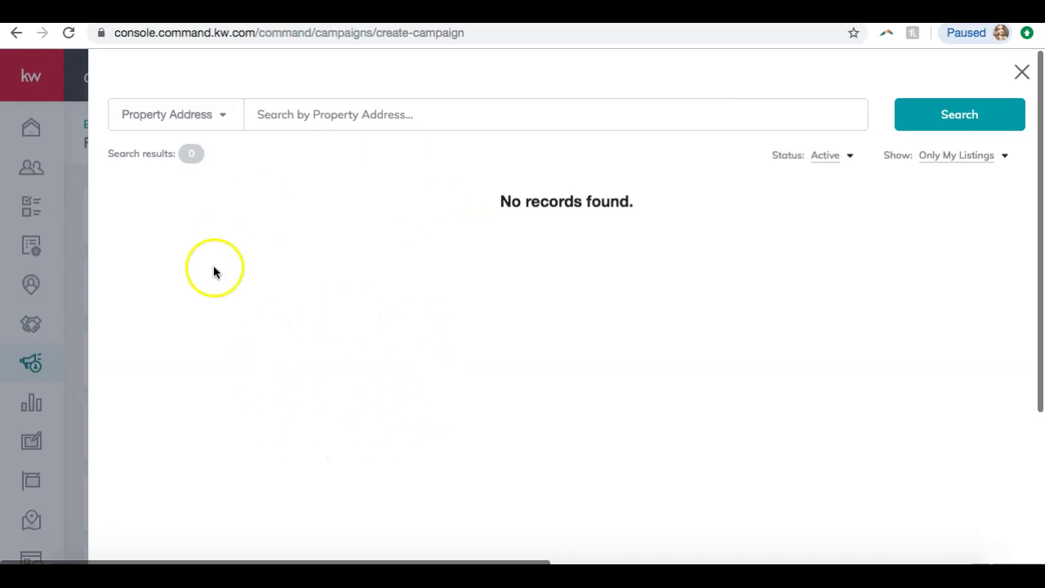
{"action": "left_click", "coordinate": [195, 107]}
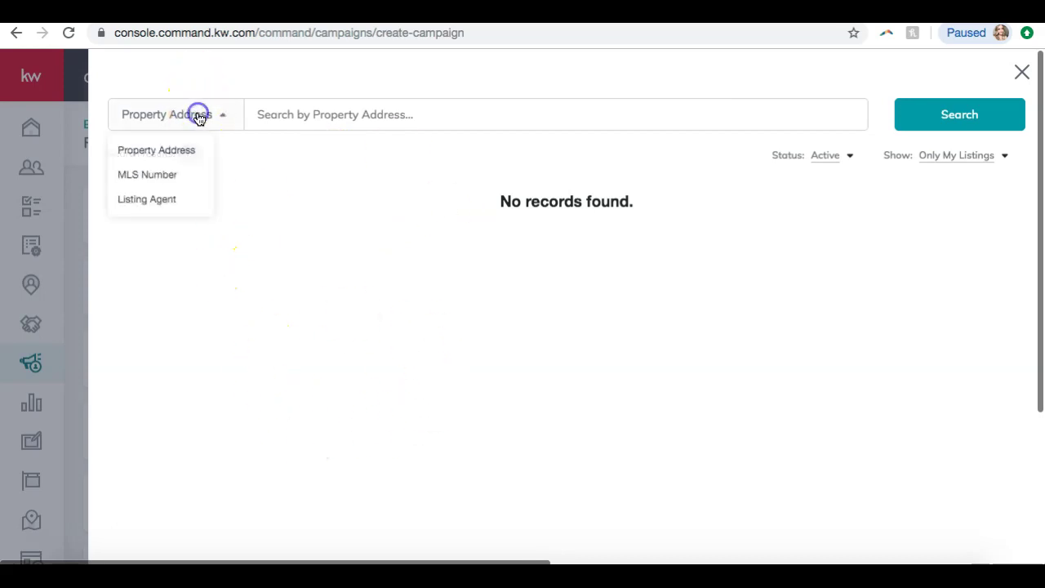
{"action": "left_click", "coordinate": [177, 204]}
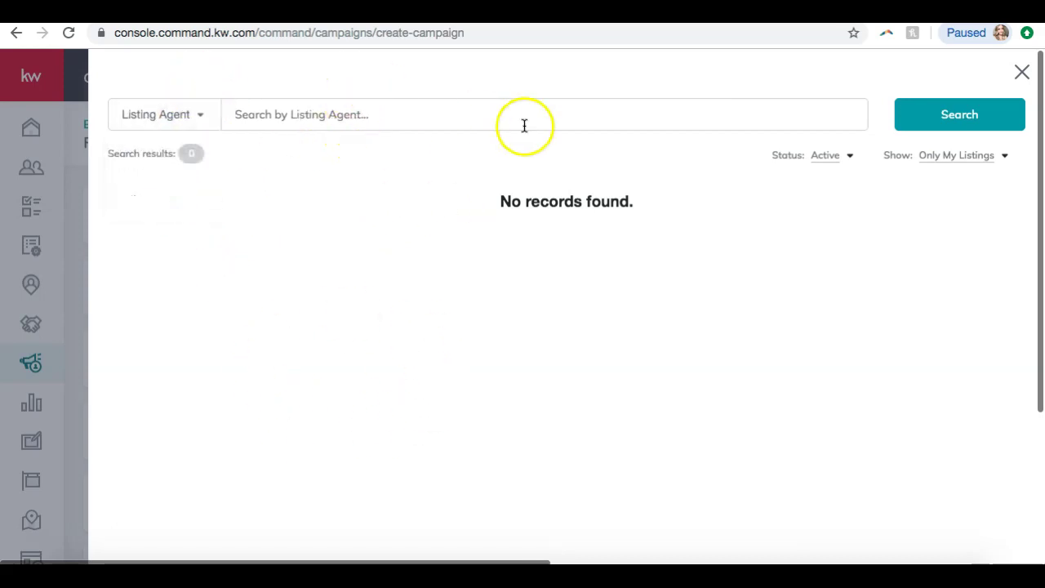
{"action": "left_click", "coordinate": [149, 113]}
{"action": "left_click", "coordinate": [154, 149]}
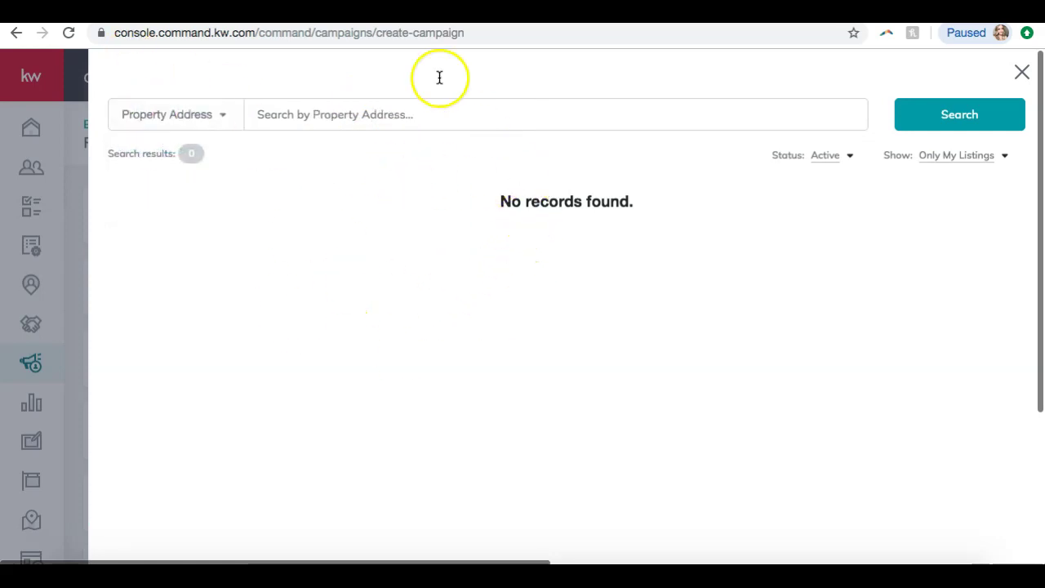
{"action": "left_click", "coordinate": [399, 121]}
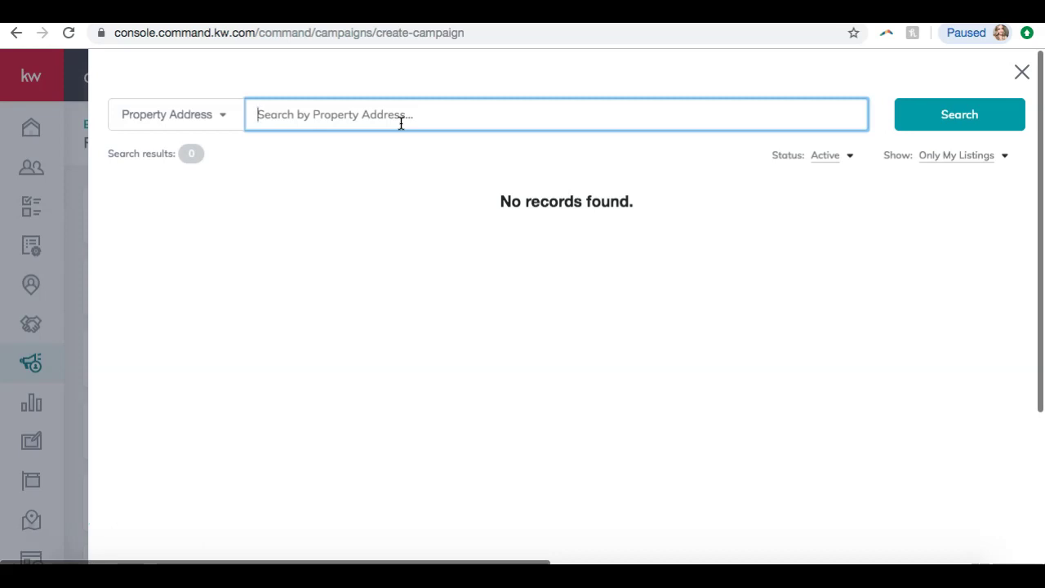
{"action": "left_click", "coordinate": [1022, 73]}
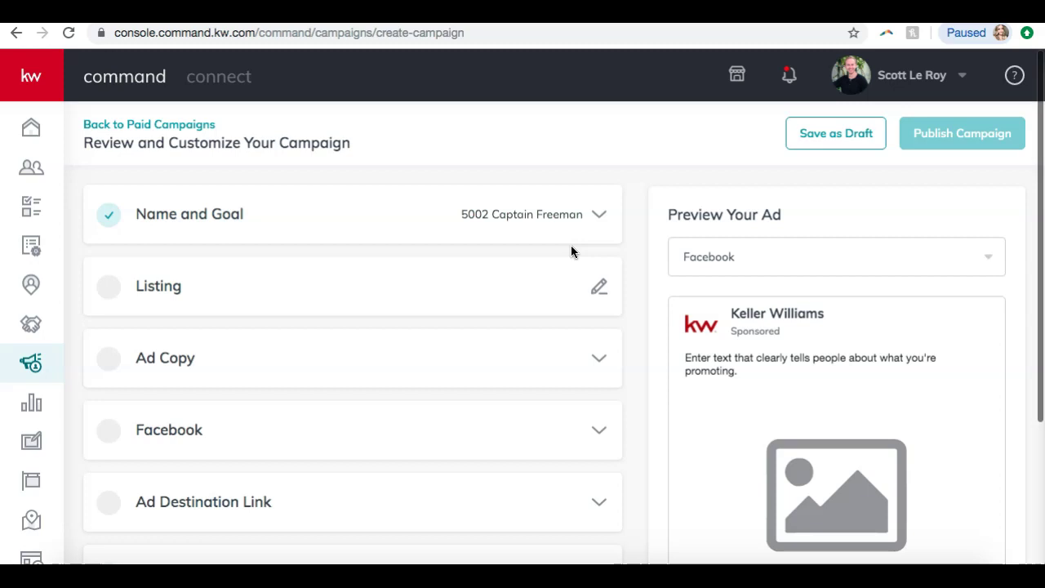
- Mark the Name and Goal step as complete on the review page
{"action": "left_click", "coordinate": [426, 252]}
{"action": "scroll", "coordinate": [426, 251], "scroll_direction": "down", "scroll_amount": 3}
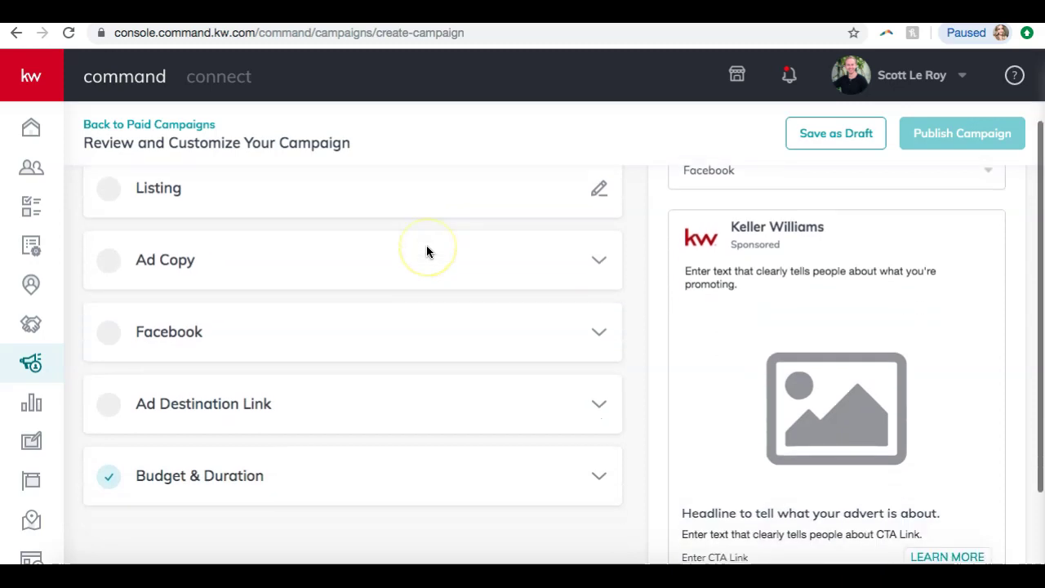
{"action": "scroll", "coordinate": [426, 251], "scroll_direction": "up", "scroll_amount": 3}
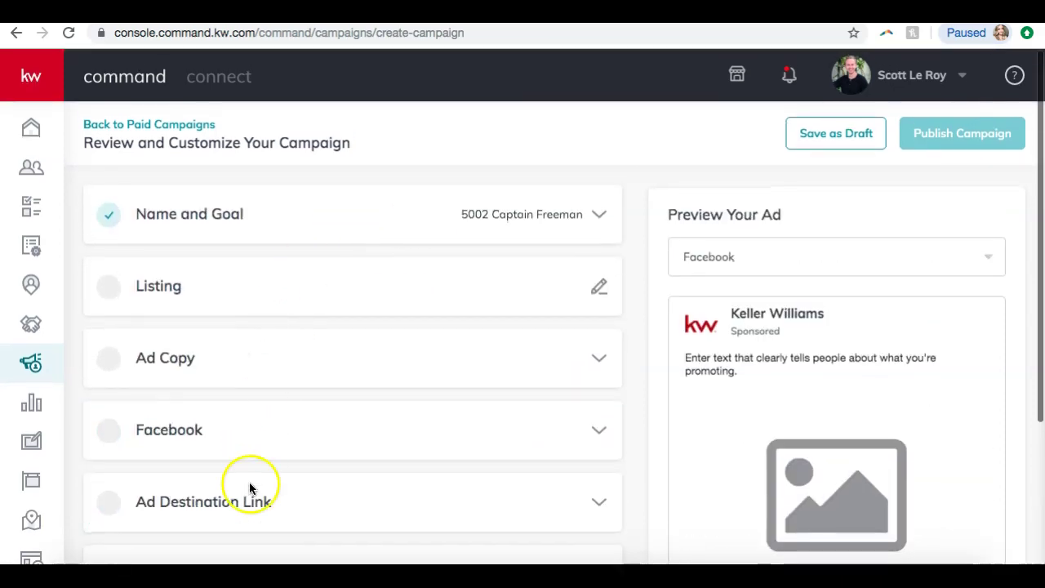
{"action": "left_click", "coordinate": [106, 215]}
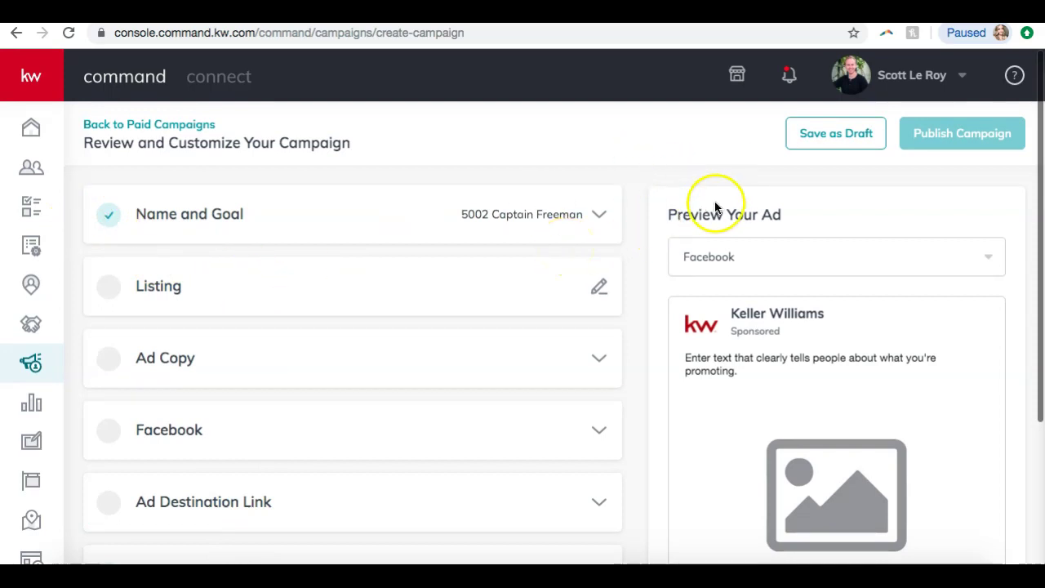
{"action": "scroll", "coordinate": [716, 205], "scroll_direction": "down", "scroll_amount": 3}
{"action": "scroll", "coordinate": [717, 204], "scroll_direction": "up", "scroll_amount": 3}
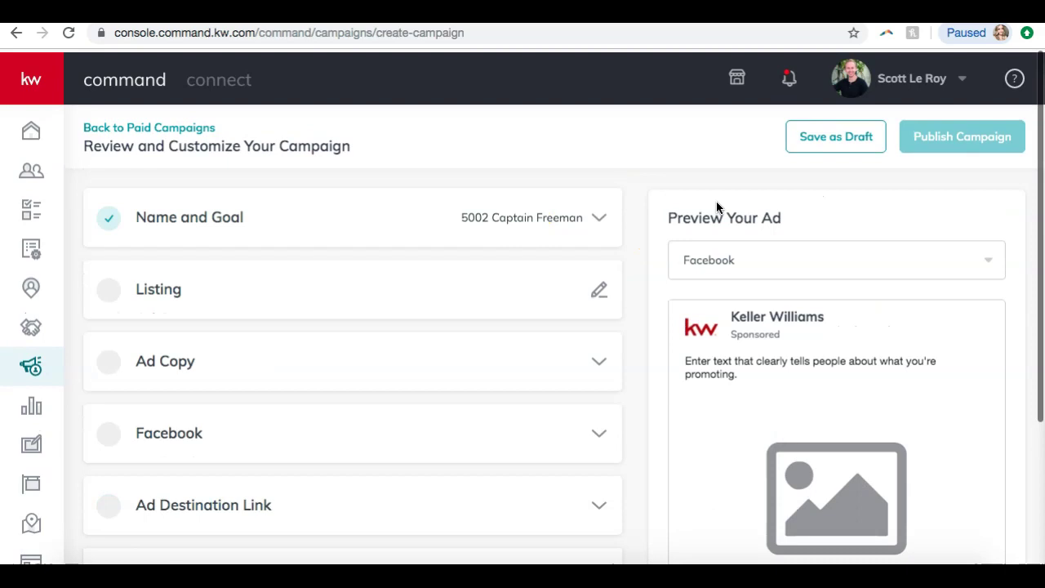
{"action": "scroll", "coordinate": [717, 204], "scroll_direction": "down", "scroll_amount": 3}
{"action": "scroll", "coordinate": [716, 207], "scroll_direction": "up", "scroll_amount": 5}
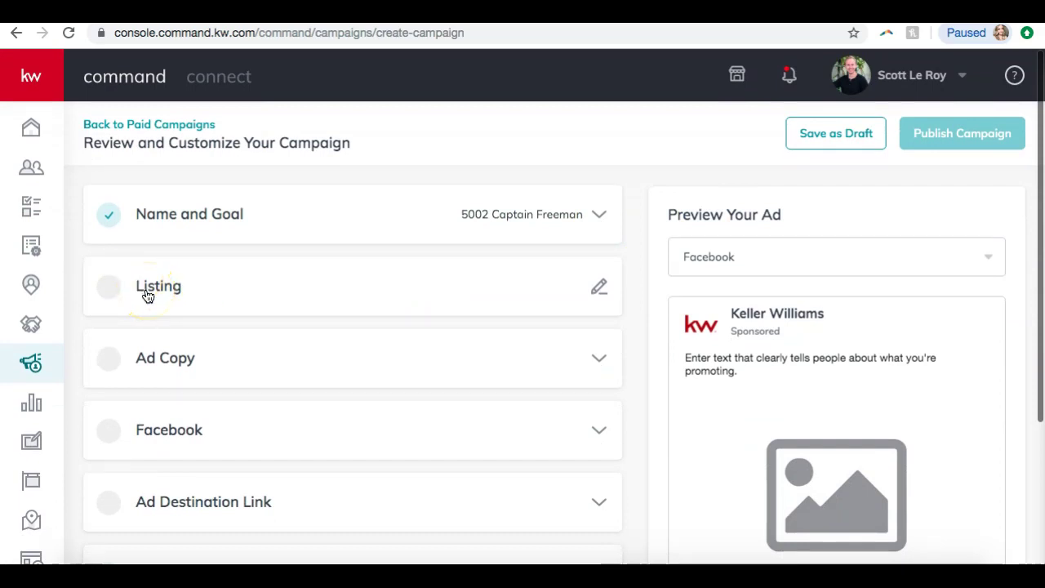
{"action": "scroll", "coordinate": [178, 296], "scroll_direction": "down", "scroll_amount": 2}
- Expand Ad Copy and enter the headline 'Amazing New Listing in Franklin'
{"action": "left_click", "coordinate": [220, 266]}
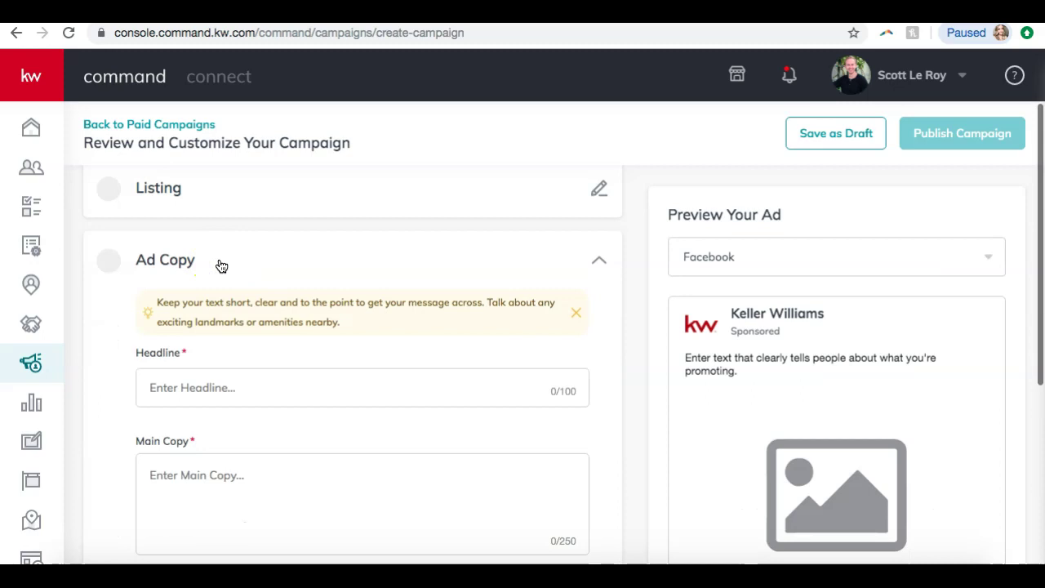
{"action": "scroll", "coordinate": [219, 268], "scroll_direction": "down", "scroll_amount": 1}
{"action": "left_click", "coordinate": [273, 278]}
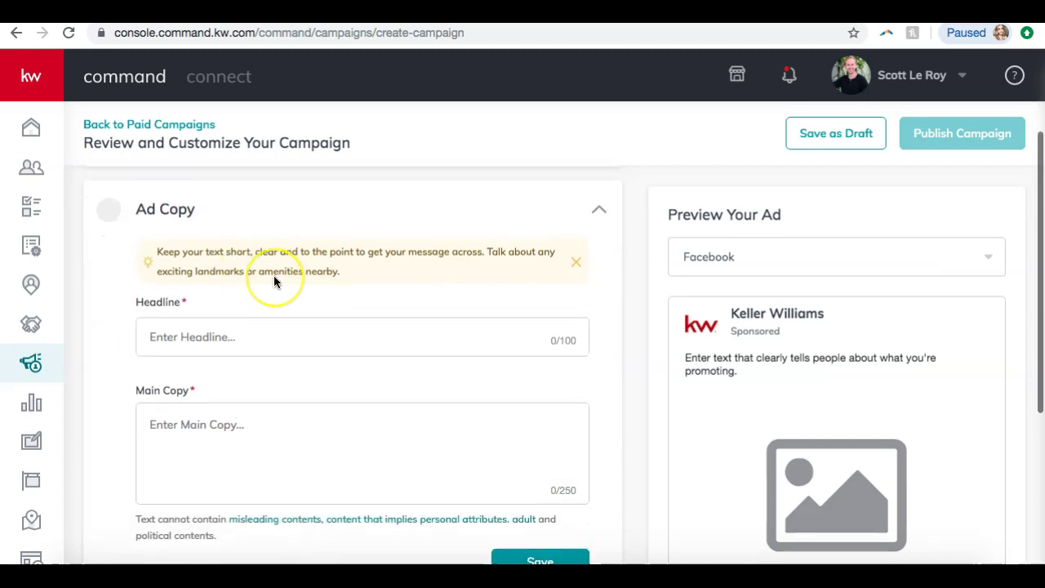
{"action": "scroll", "coordinate": [275, 282], "scroll_direction": "down", "scroll_amount": 3}
{"action": "scroll", "coordinate": [275, 281], "scroll_direction": "up", "scroll_amount": 3}
{"action": "left_click", "coordinate": [302, 282]}
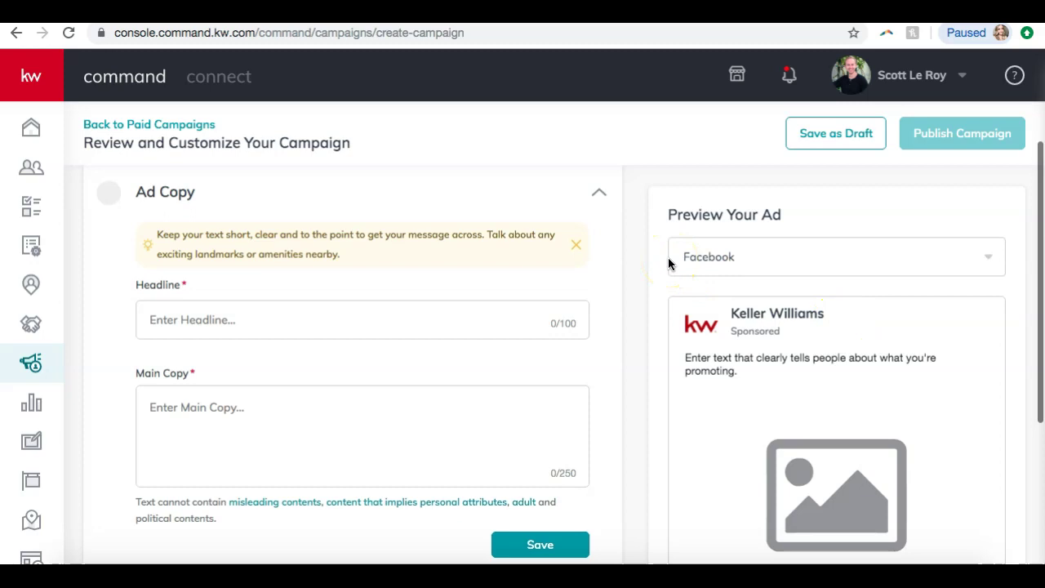
{"action": "scroll", "coordinate": [670, 263], "scroll_direction": "down", "scroll_amount": 3}
{"action": "scroll", "coordinate": [669, 264], "scroll_direction": "up", "scroll_amount": 3}
{"action": "left_click", "coordinate": [360, 276]}
{"action": "left_click", "coordinate": [336, 277]}
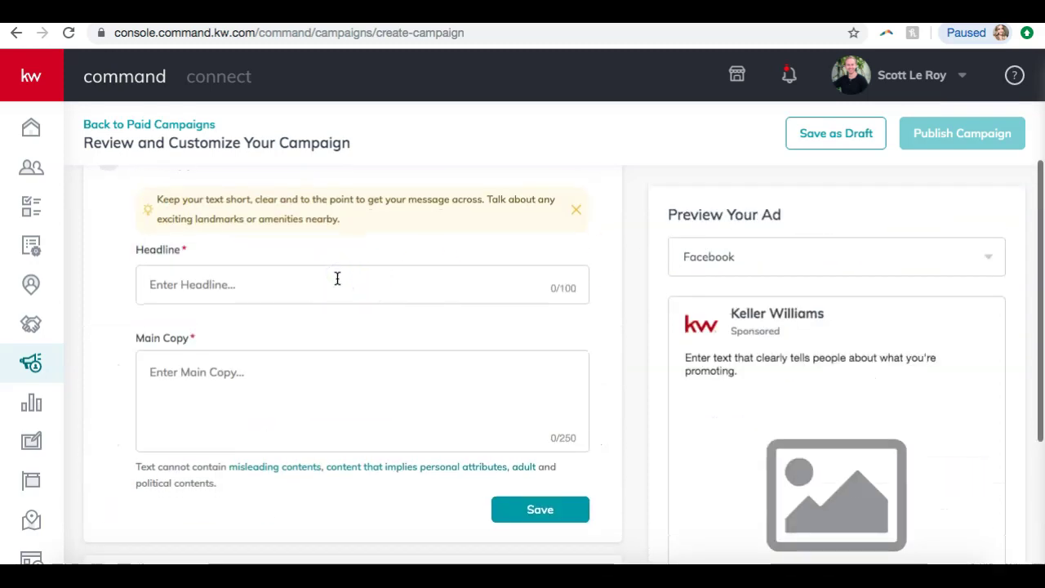
{"action": "type", "text": "Amazing New Listing in Franklin!"}
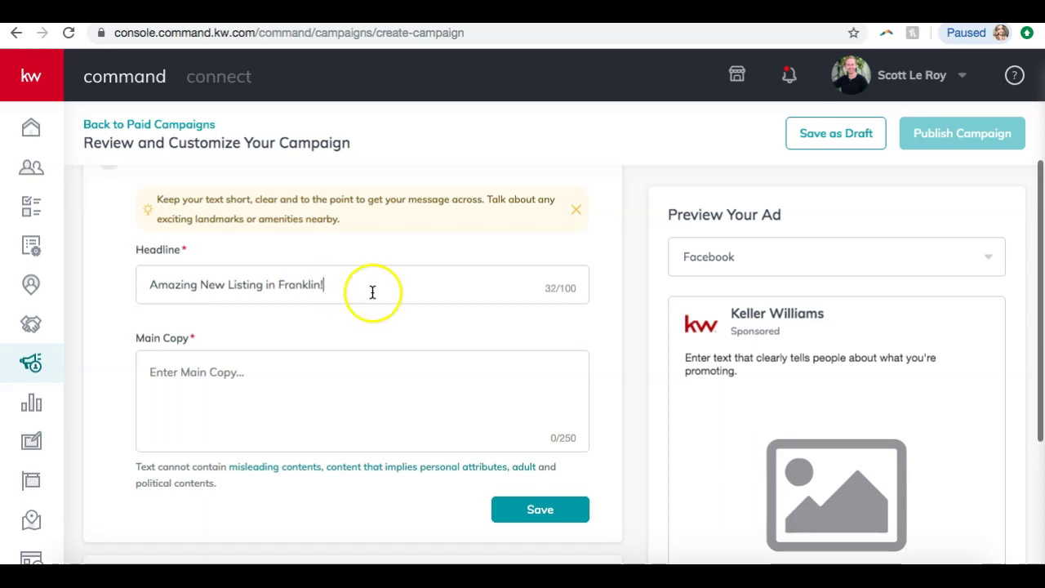
- Place the cursor in Main Copy and switch to the property's Stormberg listing page
{"action": "scroll", "coordinate": [726, 310], "scroll_direction": "down", "scroll_amount": 3}
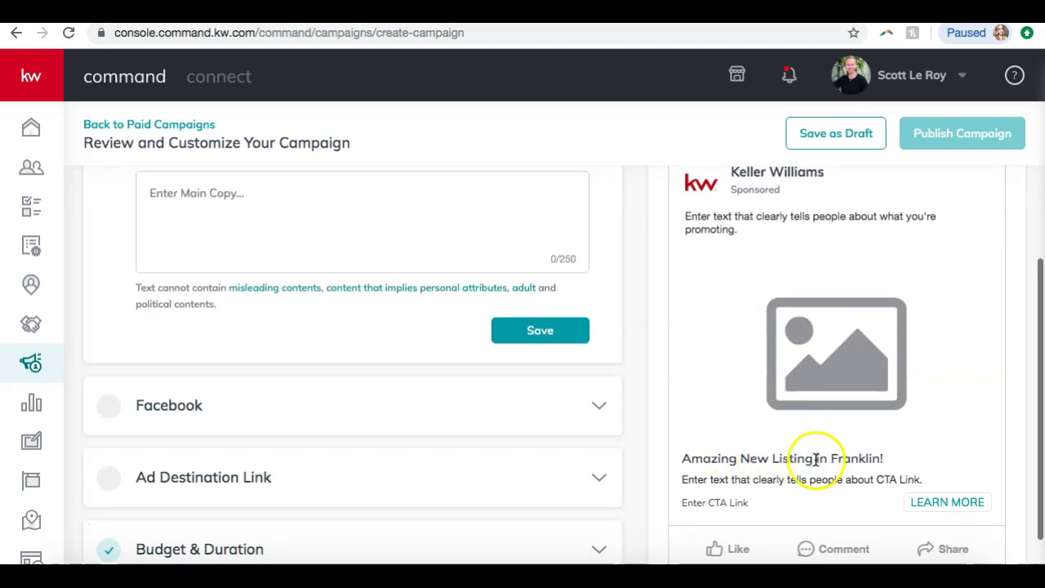
{"action": "scroll", "coordinate": [812, 457], "scroll_direction": "up", "scroll_amount": 2}
{"action": "left_click", "coordinate": [377, 292]}
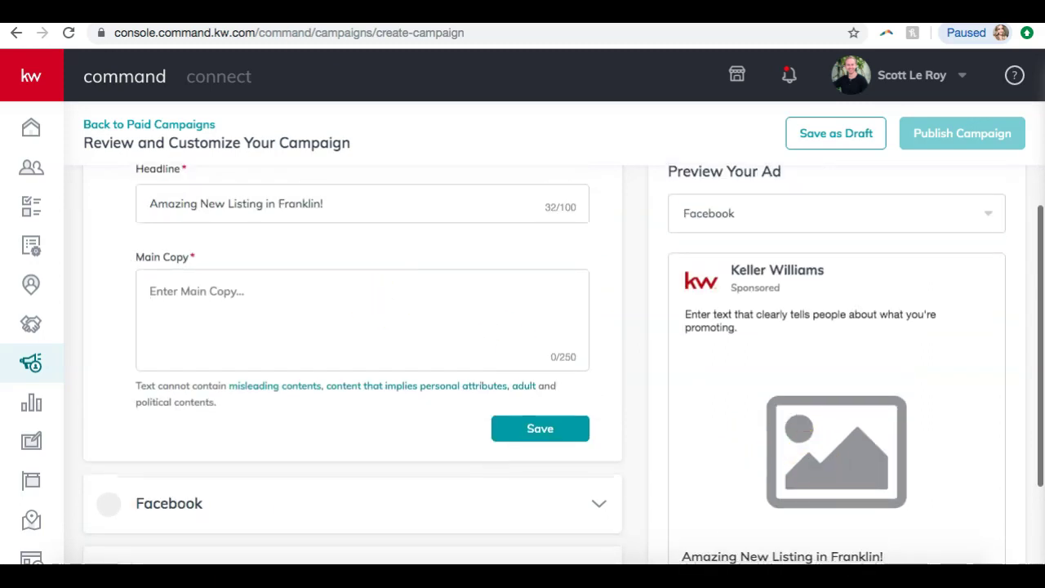
{"action": "left_click", "coordinate": [245, 11]}
{"action": "scroll", "coordinate": [211, 306], "scroll_direction": "down", "scroll_amount": 4}
- Paste the listing description into Main Copy, delete everything after 'HOME!', and save the Ad Copy
{"action": "scroll", "coordinate": [210, 306], "scroll_direction": "down", "scroll_amount": 1}
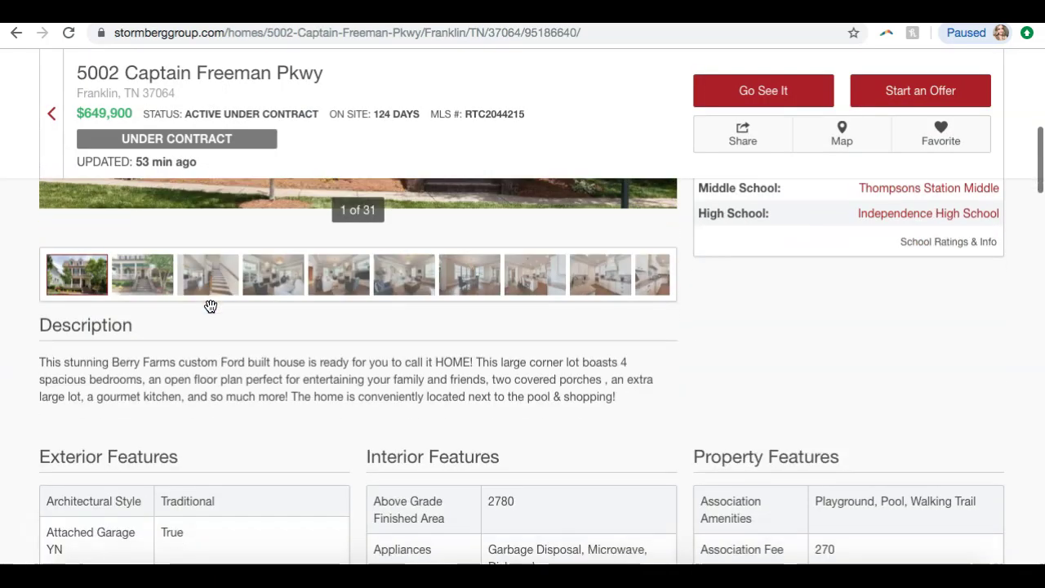
{"action": "left_click_drag", "start_coordinate": [40, 360], "coordinate": [620, 404]}
{"action": "left_click", "coordinate": [122, 12]}
{"action": "key", "text": "ctrl+v"}
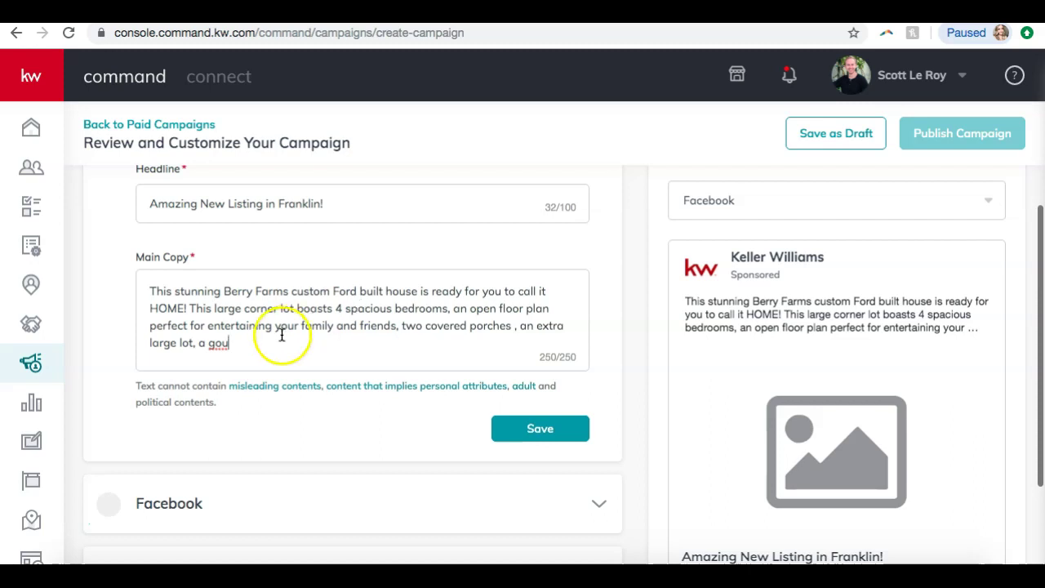
{"action": "left_click_drag", "start_coordinate": [247, 342], "coordinate": [190, 307]}
{"action": "key", "text": "BackSpace"}
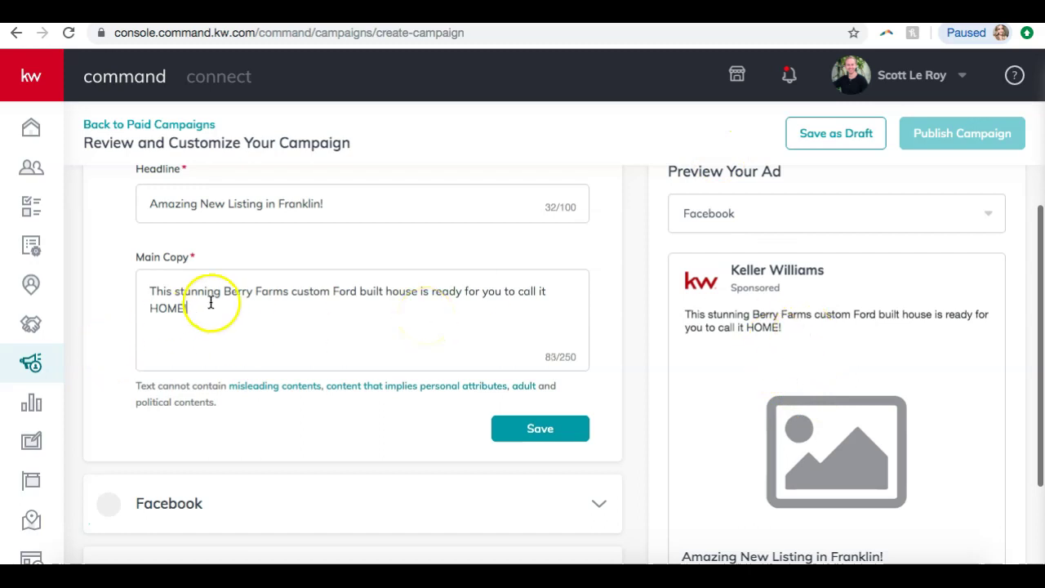
{"action": "left_click", "coordinate": [496, 436]}
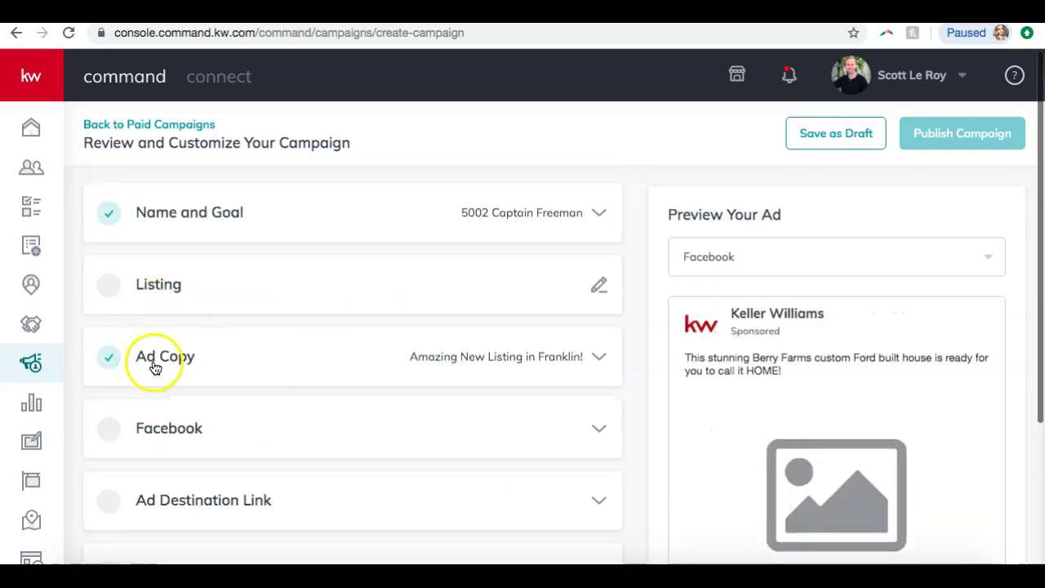
- Expand the Facebook settings, select the connected Facebook account, and scroll down to the Images field
{"action": "scroll", "coordinate": [250, 357], "scroll_direction": "down", "scroll_amount": 1}
{"action": "scroll", "coordinate": [249, 360], "scroll_direction": "up", "scroll_amount": 1}
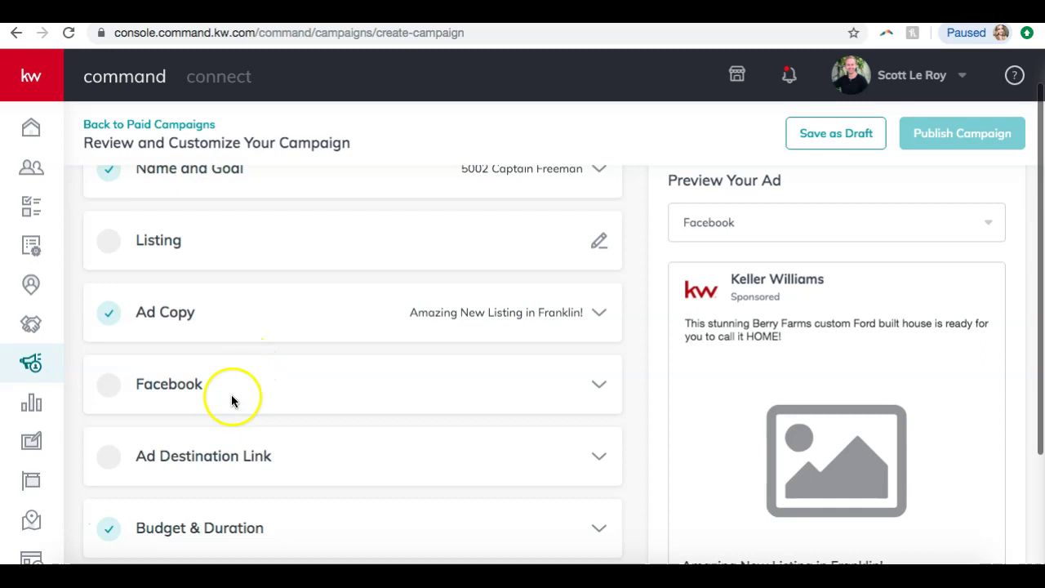
{"action": "left_click", "coordinate": [485, 390]}
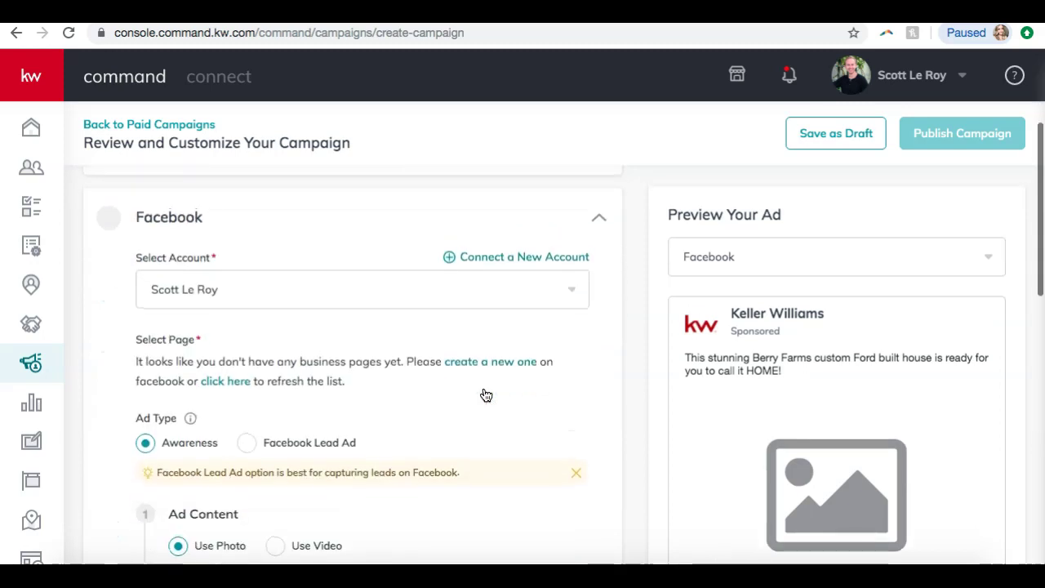
{"action": "left_click", "coordinate": [338, 286]}
{"action": "left_click", "coordinate": [180, 330]}
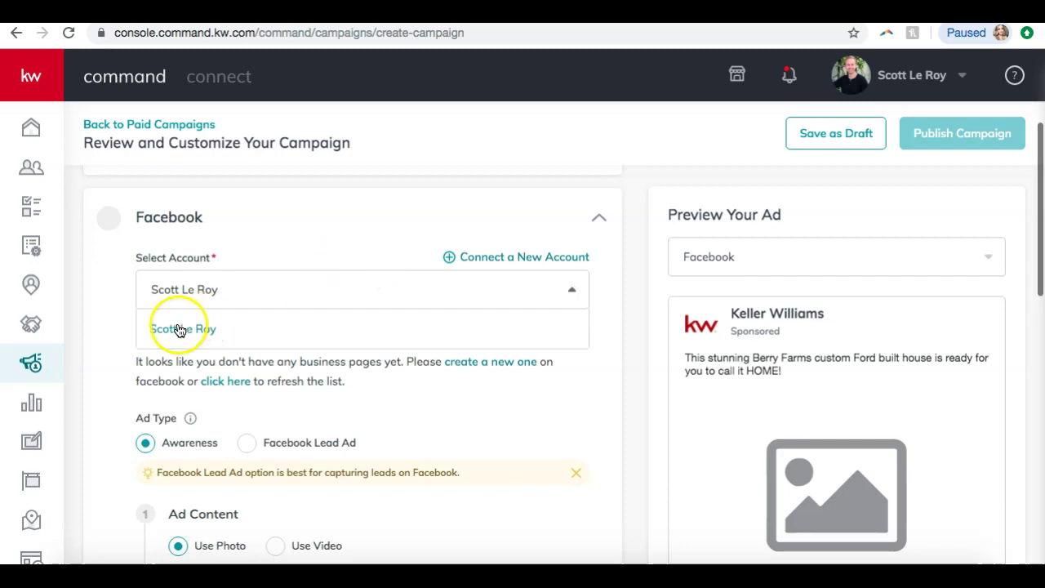
{"action": "scroll", "coordinate": [225, 254], "scroll_direction": "down", "scroll_amount": 2}
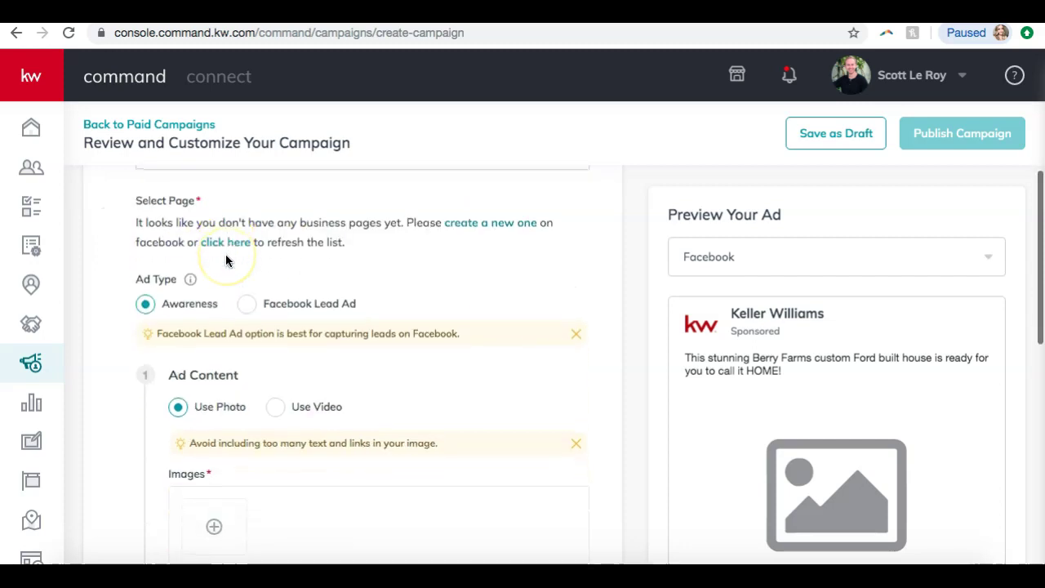
{"action": "scroll", "coordinate": [226, 260], "scroll_direction": "down", "scroll_amount": 1}
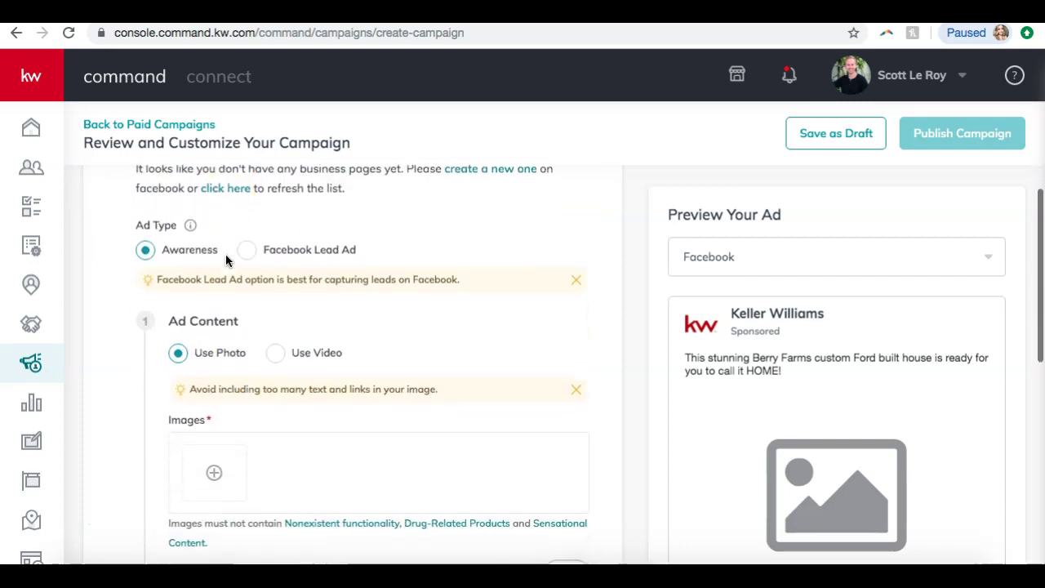
{"action": "scroll", "coordinate": [226, 260], "scroll_direction": "down", "scroll_amount": 1}
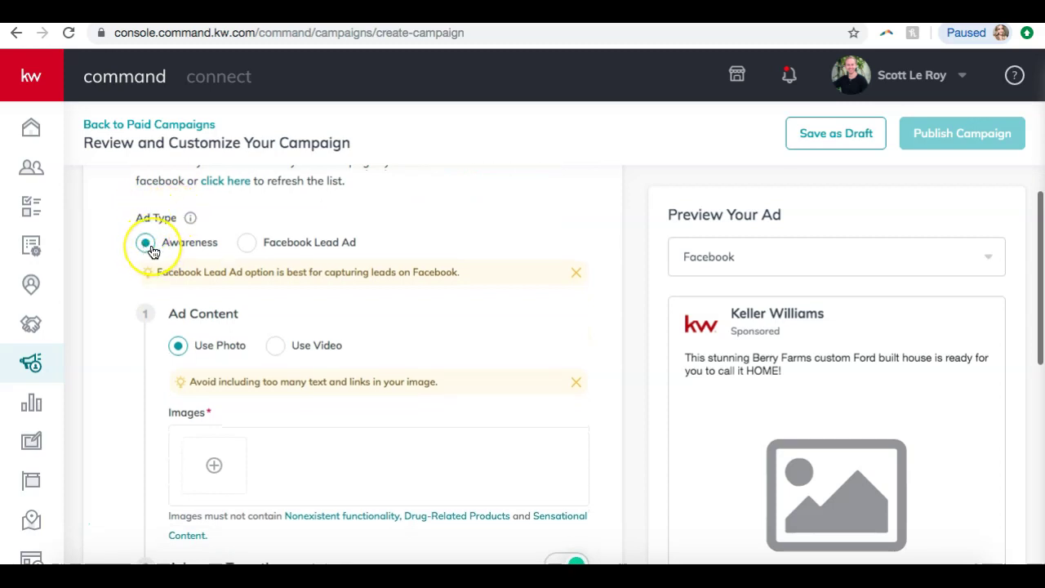
{"action": "scroll", "coordinate": [151, 252], "scroll_direction": "down", "scroll_amount": 3}
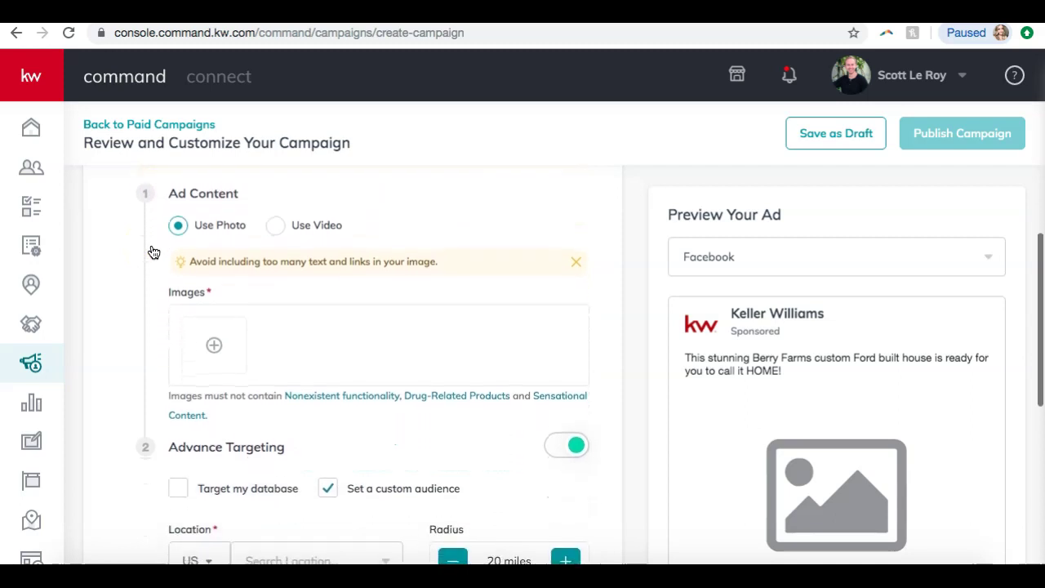
- Upload the first house photo from Downloads as the ad image and check the Facebook preview
{"action": "left_click", "coordinate": [208, 344]}
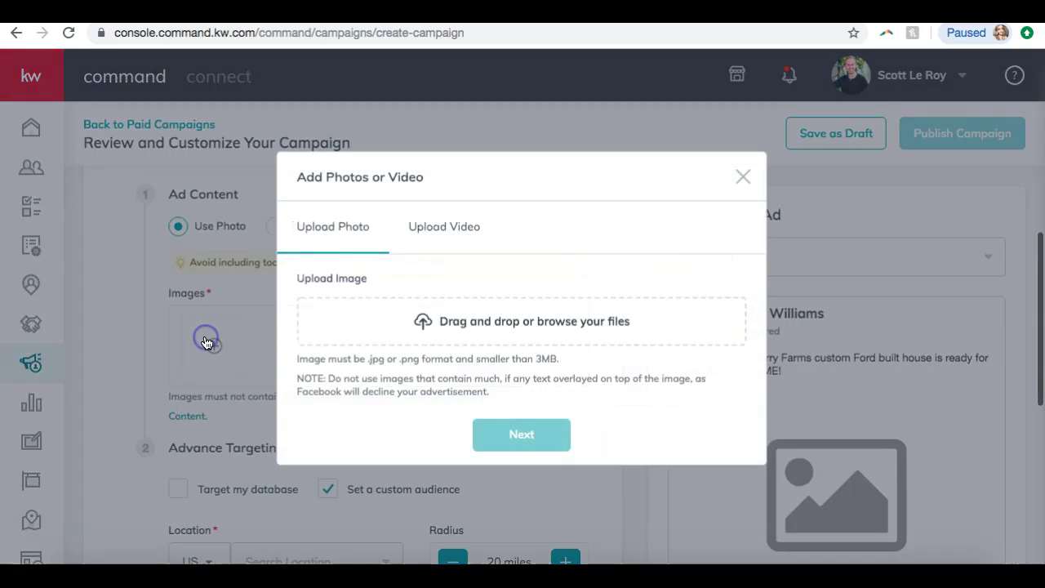
{"action": "left_click", "coordinate": [457, 322]}
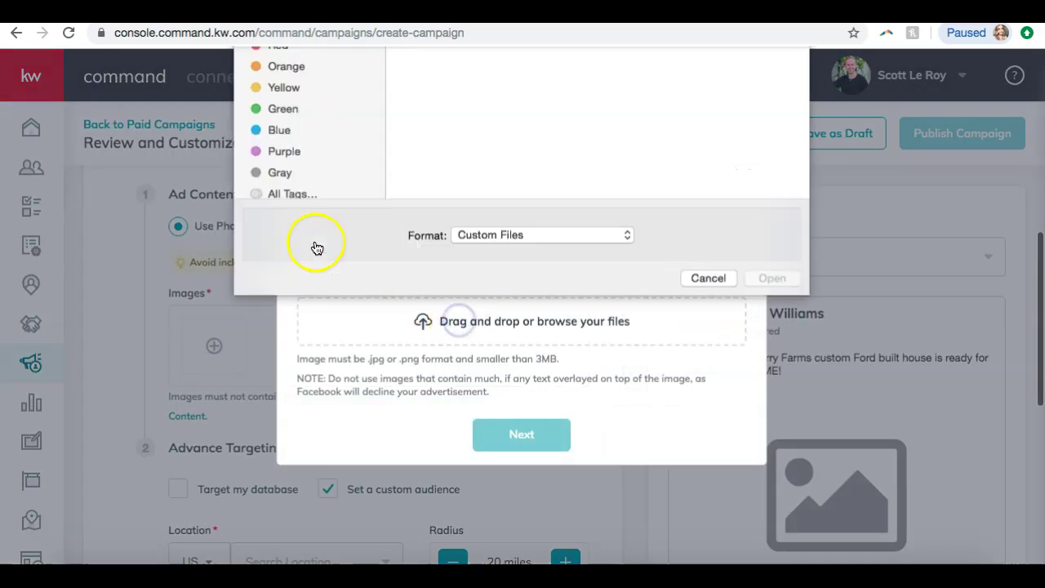
{"action": "left_click", "coordinate": [292, 218]}
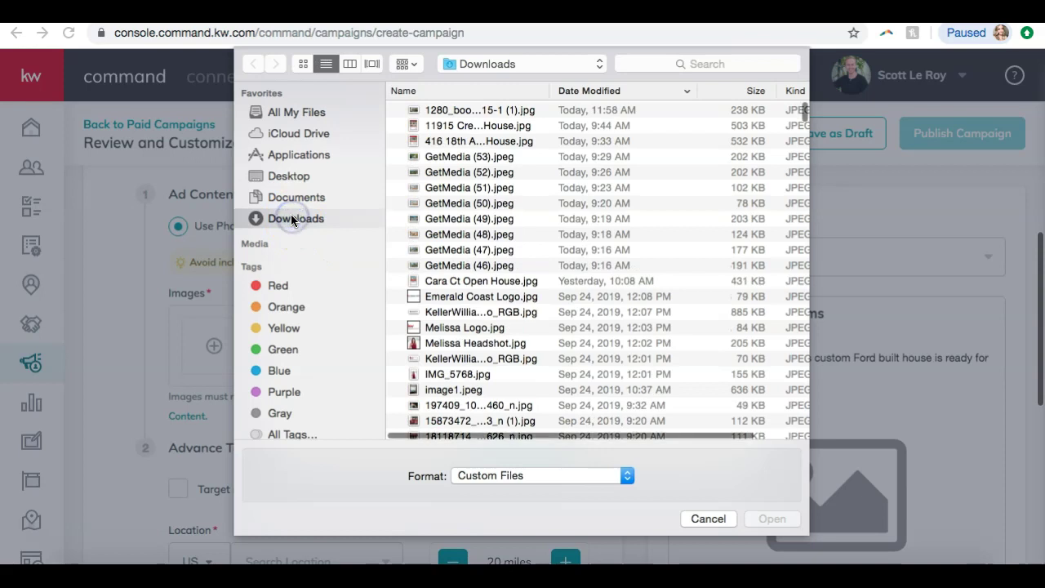
{"action": "left_click", "coordinate": [453, 112]}
{"action": "double_click", "coordinate": [453, 112]}
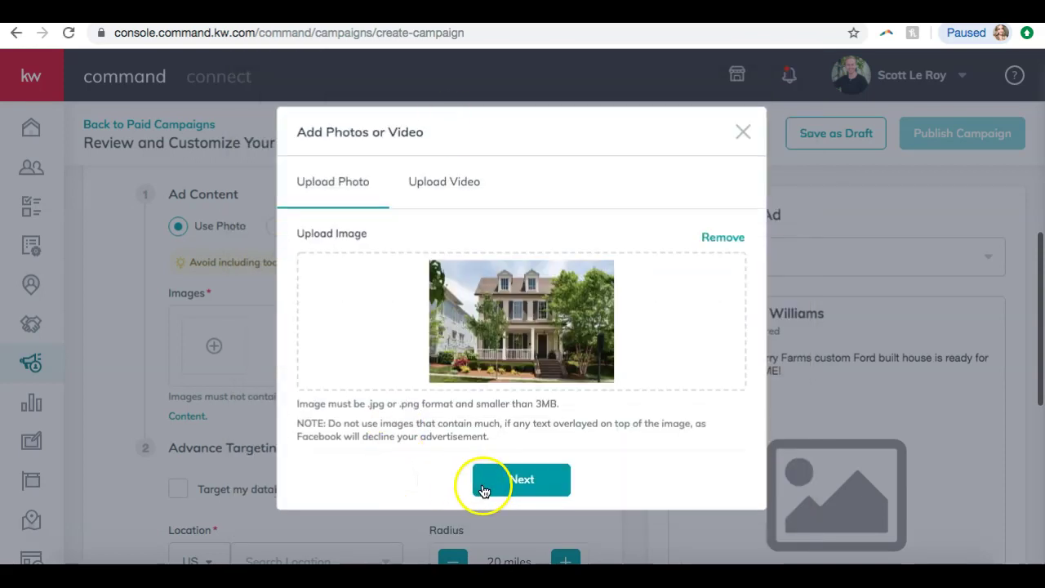
{"action": "left_click", "coordinate": [489, 486]}
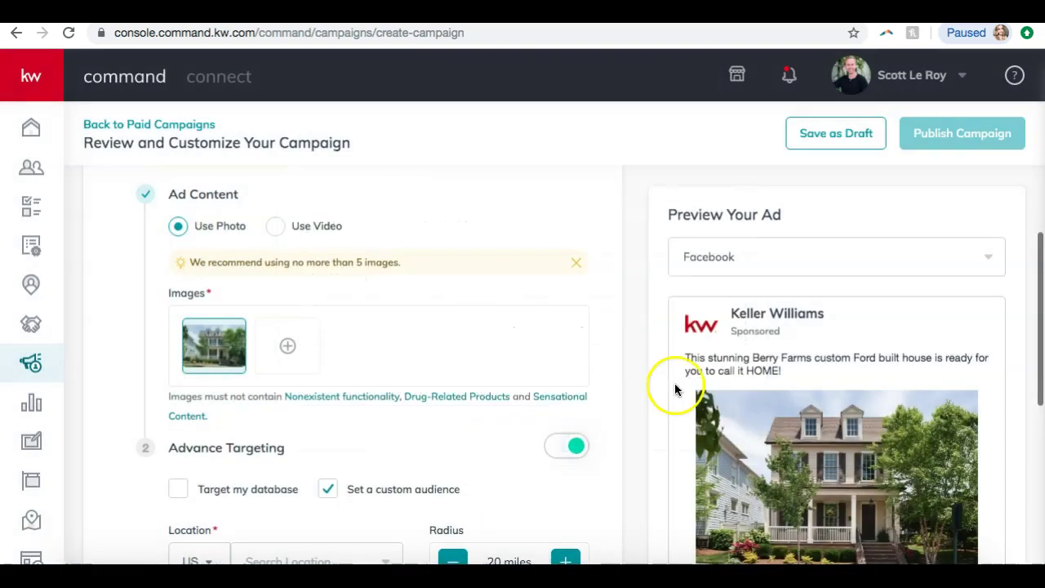
{"action": "scroll", "coordinate": [738, 378], "scroll_direction": "down", "scroll_amount": 5}
{"action": "scroll", "coordinate": [840, 403], "scroll_direction": "down", "scroll_amount": 4}
{"action": "scroll", "coordinate": [839, 401], "scroll_direction": "up", "scroll_amount": 7}
{"action": "scroll", "coordinate": [481, 307], "scroll_direction": "up", "scroll_amount": 2}
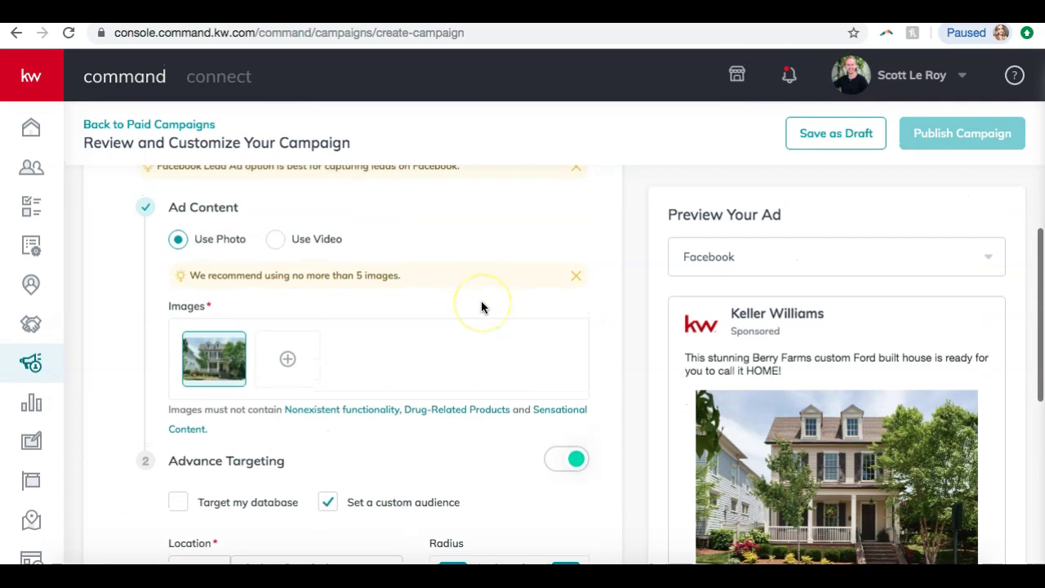
{"action": "scroll", "coordinate": [482, 306], "scroll_direction": "up", "scroll_amount": 2}
{"action": "scroll", "coordinate": [481, 306], "scroll_direction": "down", "scroll_amount": 2}
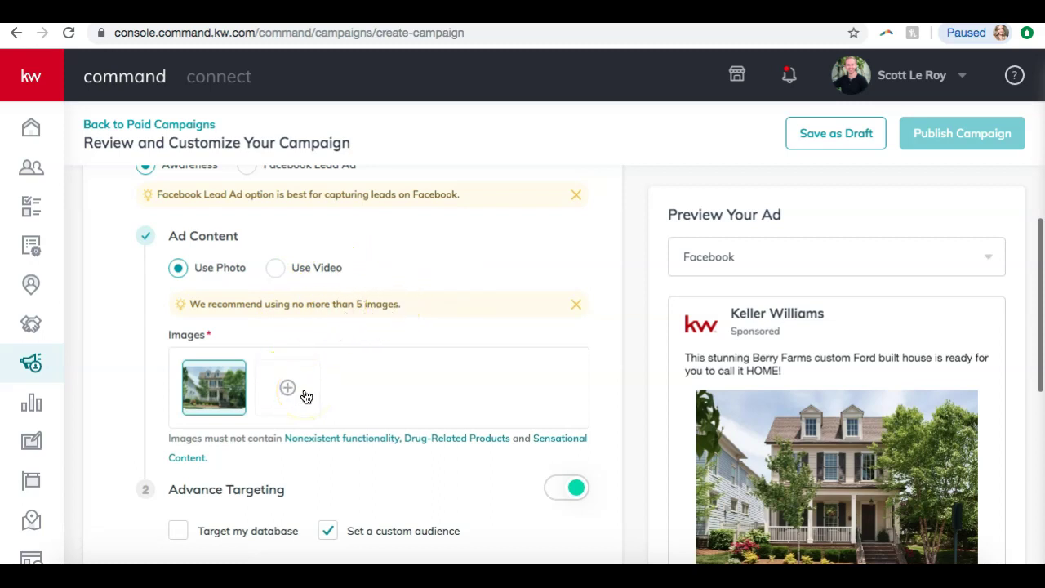
{"action": "scroll", "coordinate": [344, 306], "scroll_direction": "down", "scroll_amount": 3}
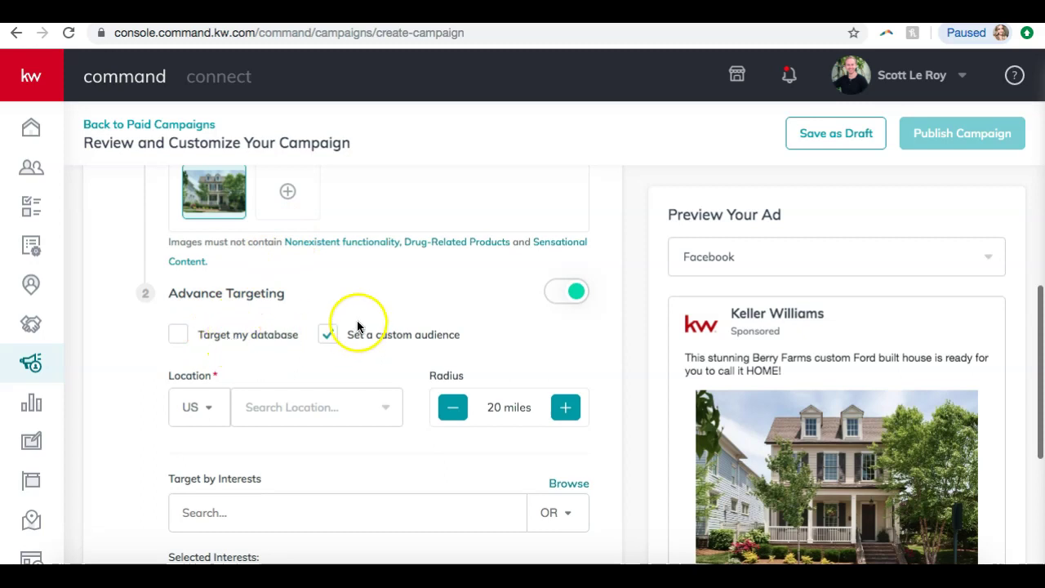
{"action": "scroll", "coordinate": [432, 298], "scroll_direction": "down", "scroll_amount": 1}
{"action": "left_click", "coordinate": [322, 315]}
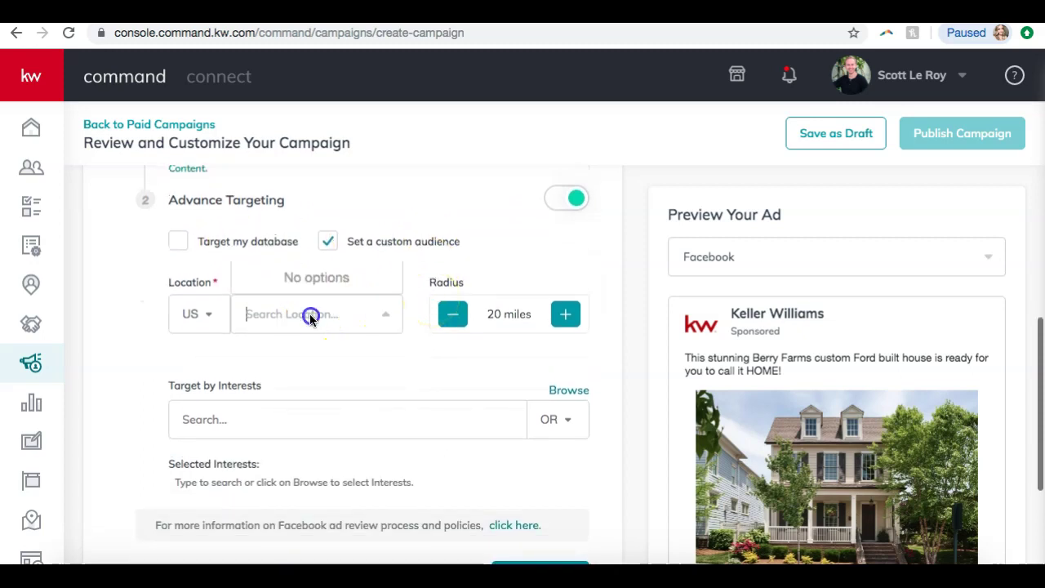
{"action": "type", "text": "franklin"}
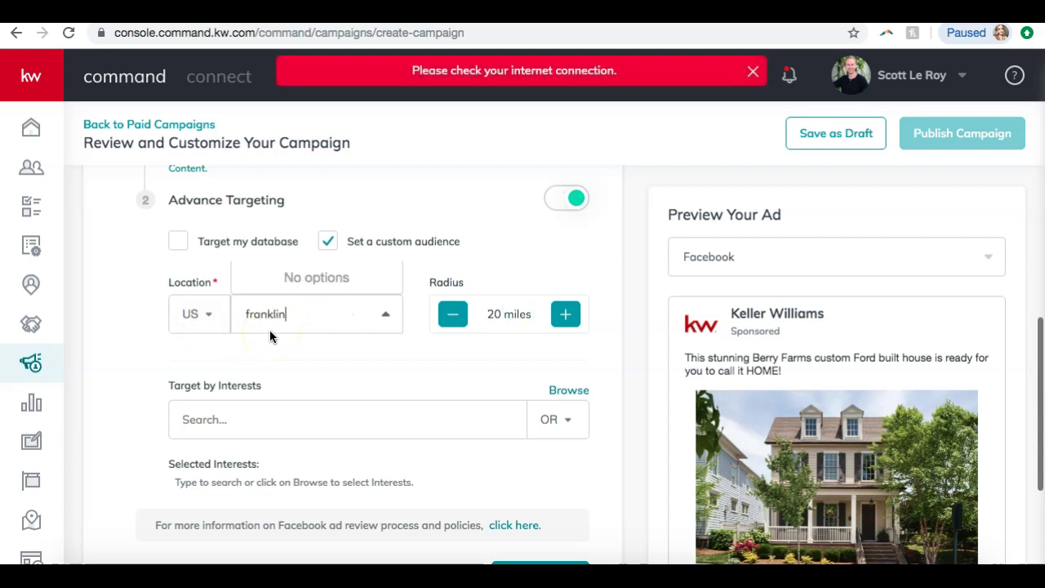
{"action": "type", "text": ", tn"}
{"action": "key", "text": "BackSpace"}
{"action": "key", "text": "BackSpace"}
{"action": "key", "text": "BackSpace"}
{"action": "key", "text": "BackSpace"}
{"action": "key", "text": "BackSpace"}
{"action": "key", "text": "BackSpace"}
{"action": "key", "text": "BackSpace"}
{"action": "key", "text": "BackSpace"}
{"action": "key", "text": "BackSpace"}
{"action": "key", "text": "BackSpace"}
{"action": "key", "text": "BackSpace"}
{"action": "key", "text": "BackSpace"}
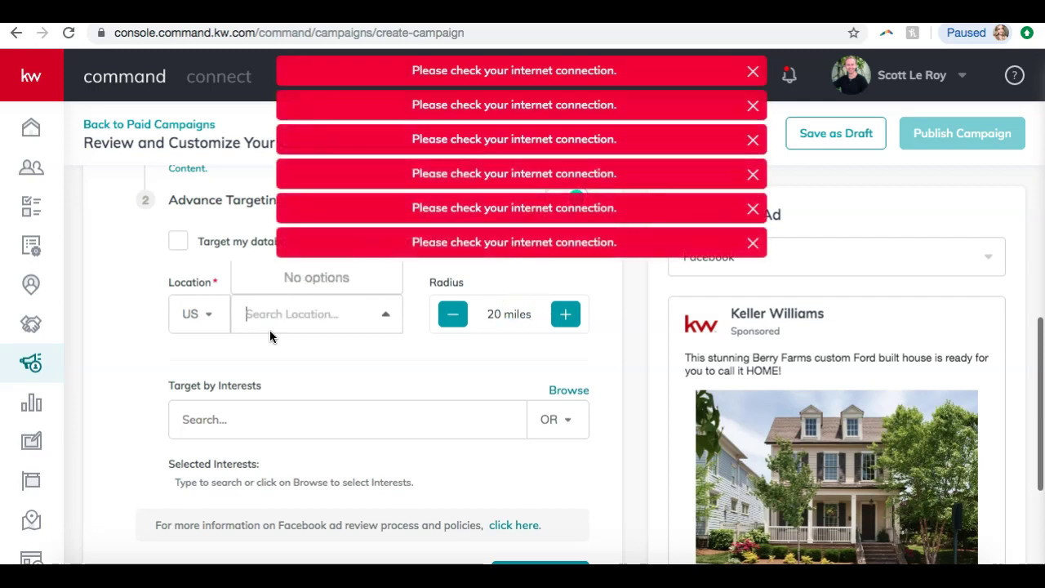
{"action": "left_click", "coordinate": [250, 357]}
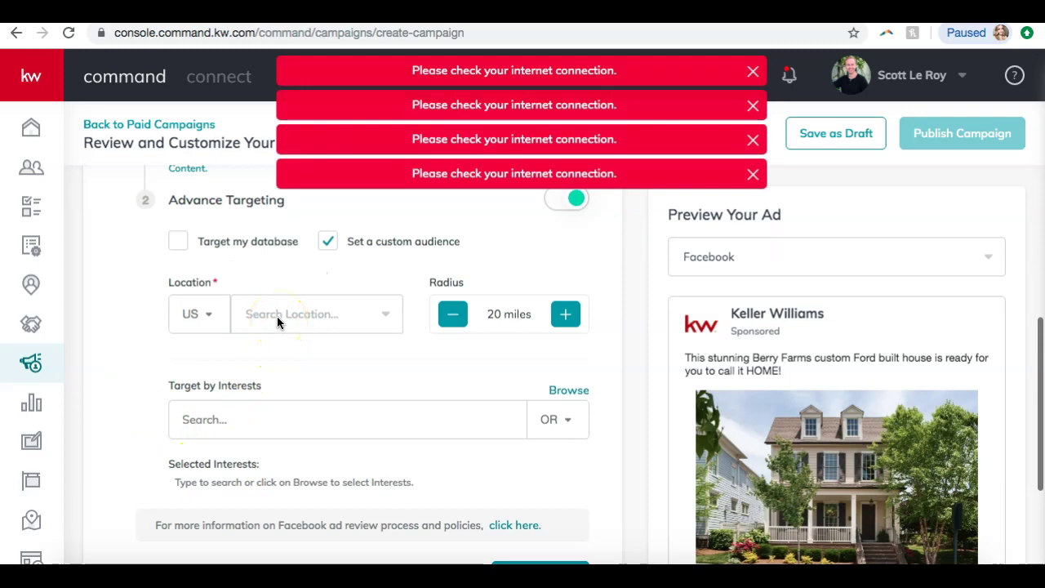
{"action": "left_click", "coordinate": [294, 309]}
{"action": "left_click", "coordinate": [293, 318]}
{"action": "left_click", "coordinate": [310, 366]}
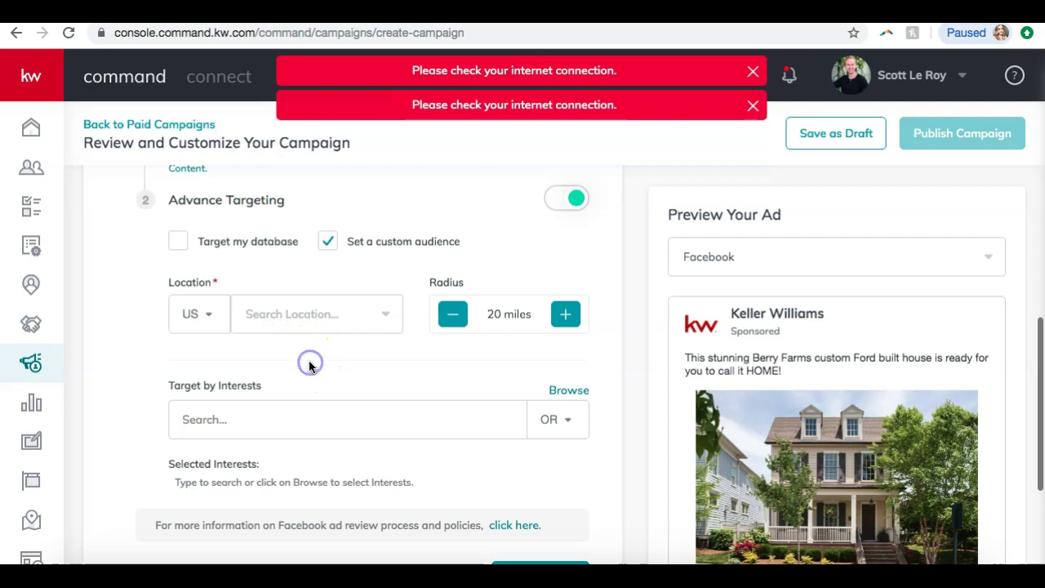
{"action": "left_click", "coordinate": [278, 310]}
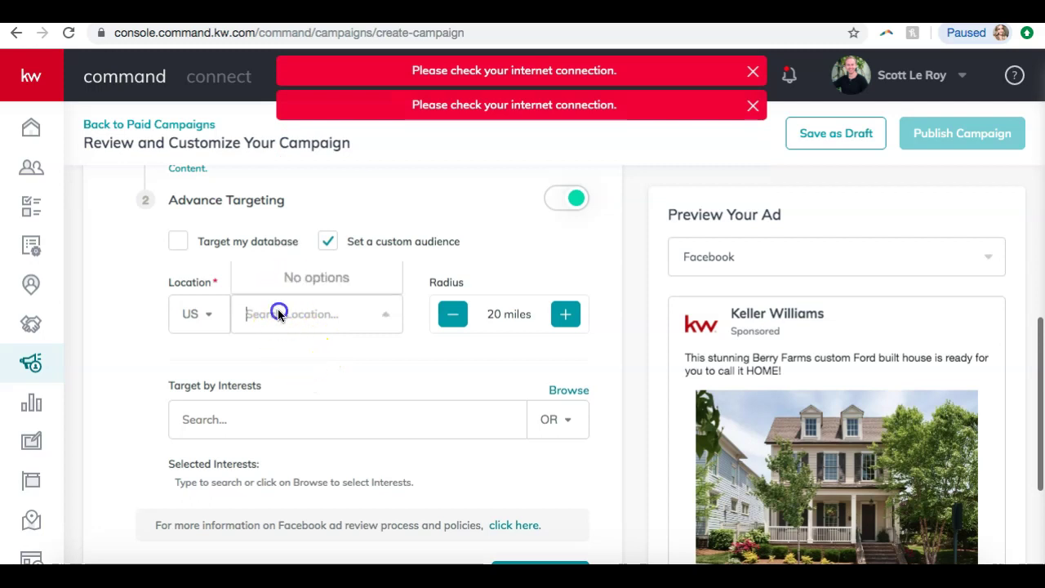
{"action": "left_click", "coordinate": [272, 355]}
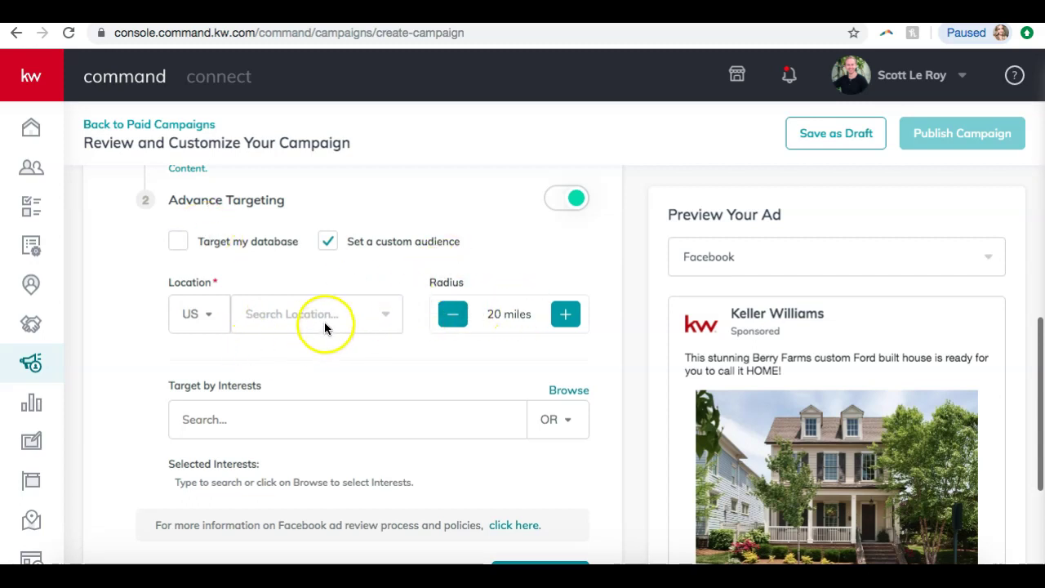
{"action": "scroll", "coordinate": [513, 490], "scroll_direction": "down", "scroll_amount": 3}
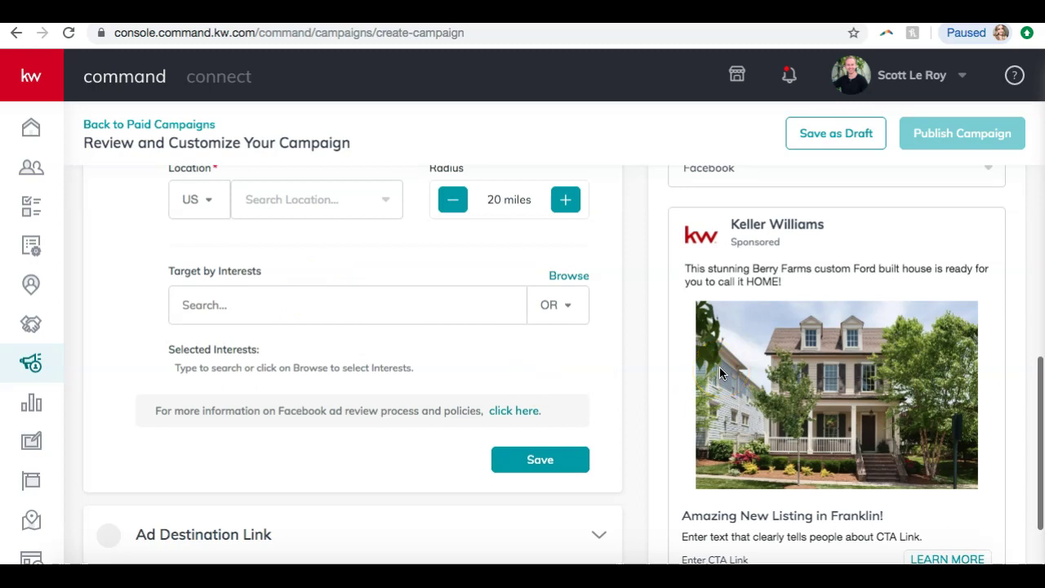
- Try a 'g' search for targeting interests with the OR/AND match option, then clear it
{"action": "left_click", "coordinate": [283, 318]}
{"action": "left_click", "coordinate": [560, 303]}
{"action": "left_click", "coordinate": [333, 292]}
{"action": "type", "text": "golf"}
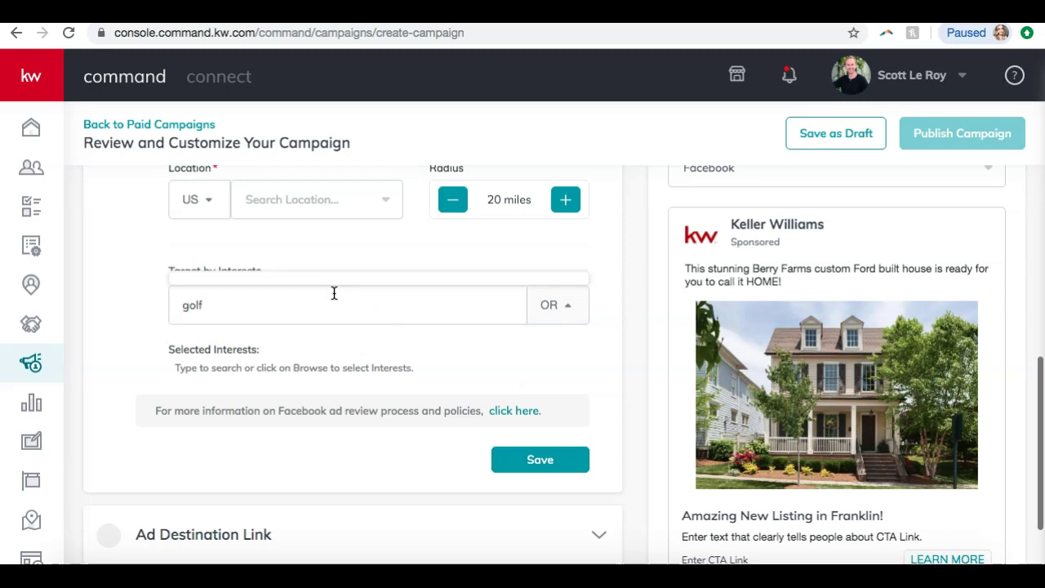
{"action": "left_click", "coordinate": [214, 306]}
{"action": "left_click", "coordinate": [368, 365]}
{"action": "left_click", "coordinate": [356, 303]}
{"action": "key", "text": "BackSpace"}
{"action": "key", "text": "BackSpace"}
{"action": "key", "text": "BackSpace"}
{"action": "key", "text": "BackSpace"}
- Add Air conditioning as a targeted interest from the Interests category catalogue
{"action": "left_click", "coordinate": [568, 285]}
{"action": "left_click", "coordinate": [208, 263]}
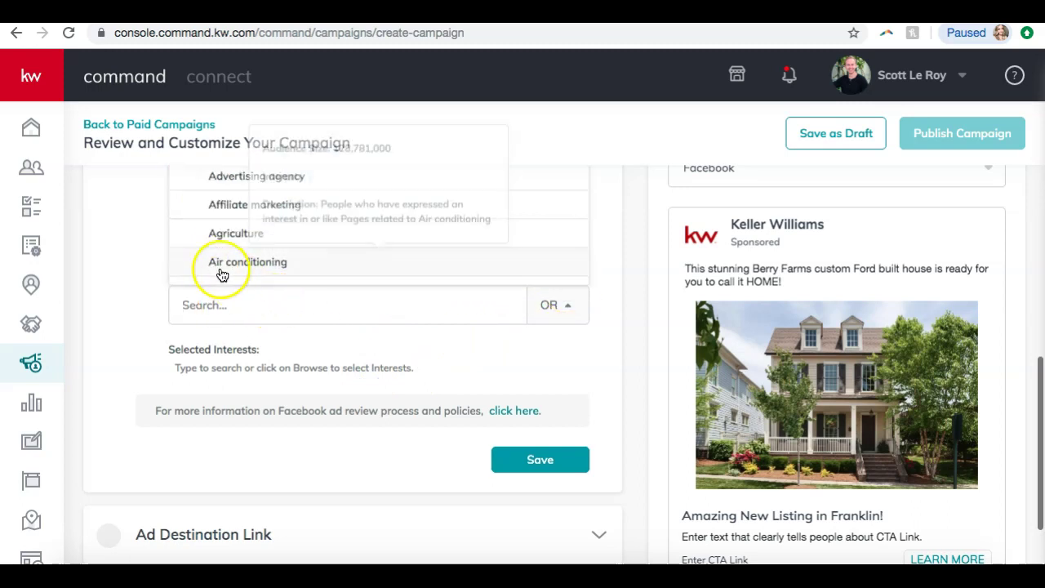
{"action": "left_click", "coordinate": [245, 258]}
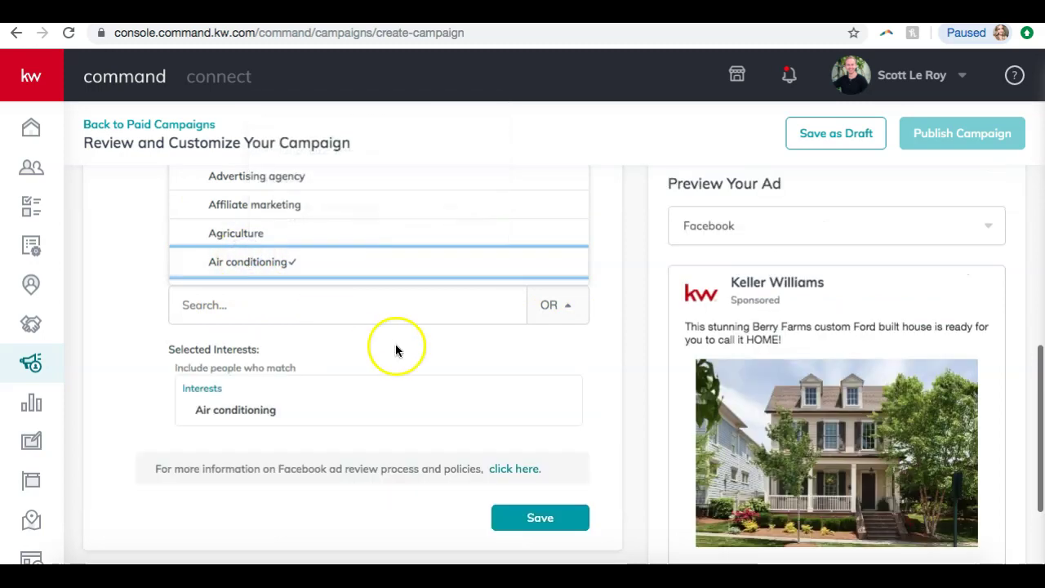
{"action": "scroll", "coordinate": [395, 343], "scroll_direction": "up", "scroll_amount": 3}
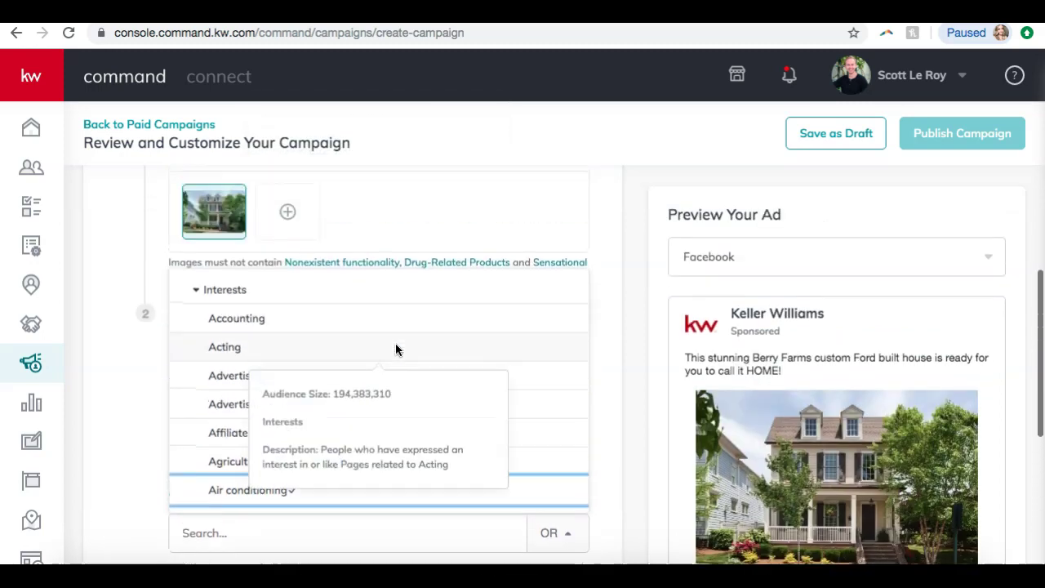
{"action": "scroll", "coordinate": [242, 355], "scroll_direction": "down", "scroll_amount": 2}
{"action": "scroll", "coordinate": [242, 355], "scroll_direction": "down", "scroll_amount": 6}
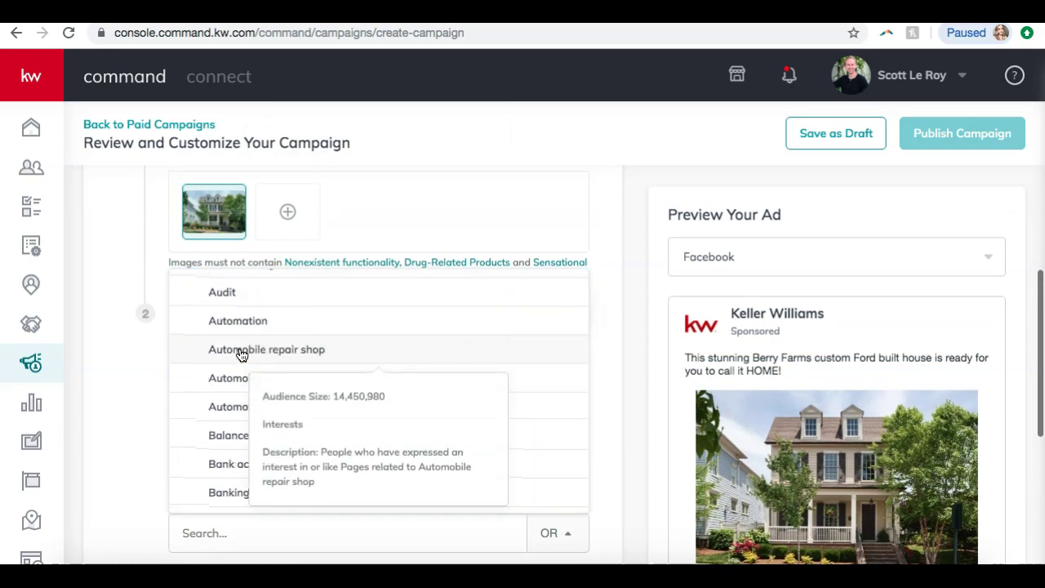
{"action": "scroll", "coordinate": [217, 412], "scroll_direction": "down", "scroll_amount": 8}
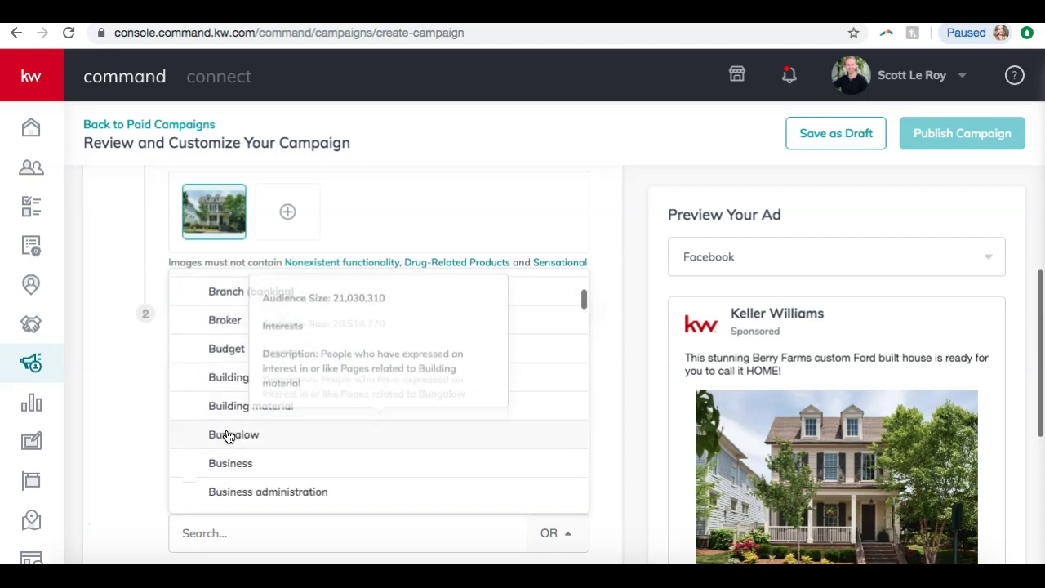
{"action": "scroll", "coordinate": [227, 433], "scroll_direction": "down", "scroll_amount": 2}
{"action": "scroll", "coordinate": [356, 434], "scroll_direction": "down", "scroll_amount": 8}
{"action": "scroll", "coordinate": [357, 434], "scroll_direction": "down", "scroll_amount": 10}
{"action": "scroll", "coordinate": [355, 433], "scroll_direction": "down", "scroll_amount": 10}
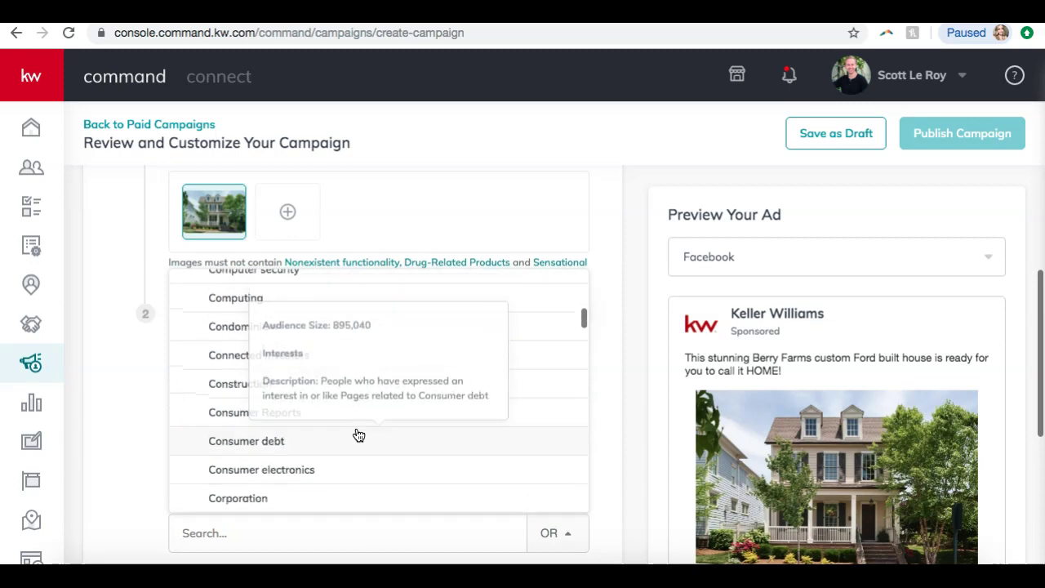
{"action": "left_click", "coordinate": [136, 425]}
- Dismiss the Air conditioning info card and save the ad targeting settings
{"action": "scroll", "coordinate": [306, 450], "scroll_direction": "down", "scroll_amount": 5}
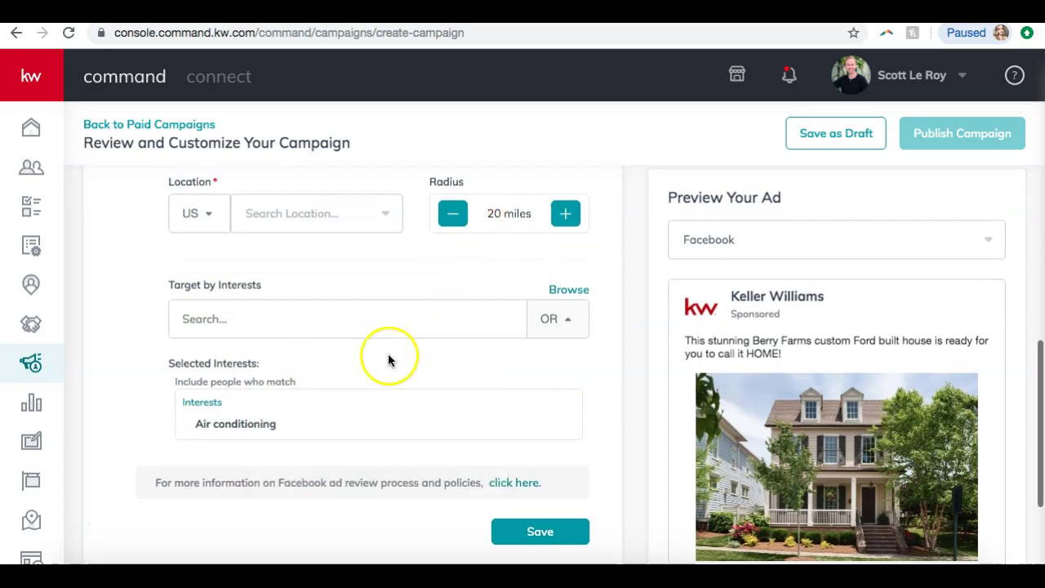
{"action": "scroll", "coordinate": [389, 360], "scroll_direction": "down", "scroll_amount": 2}
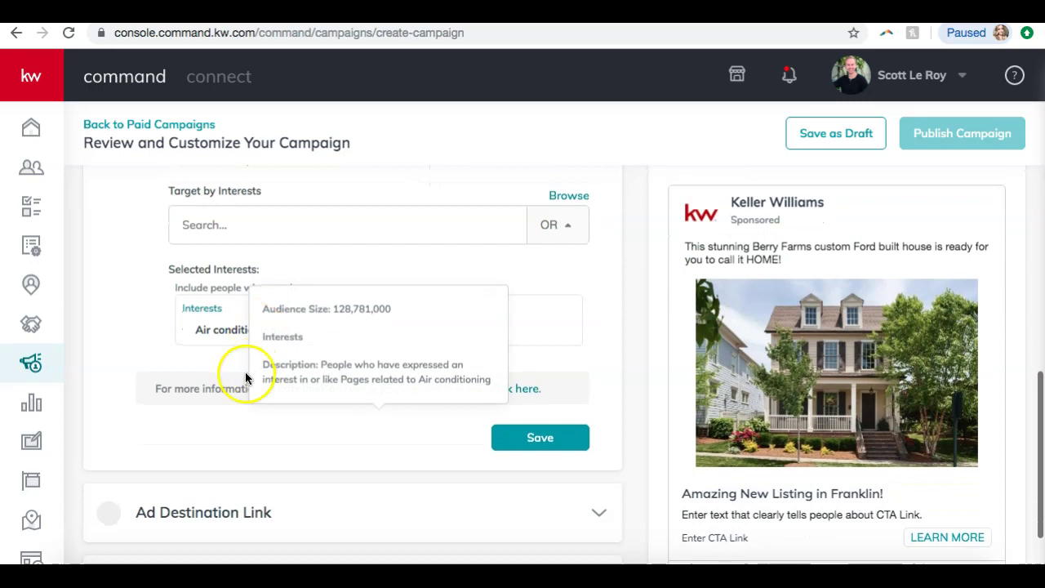
{"action": "mouse_move", "coordinate": [202, 334]}
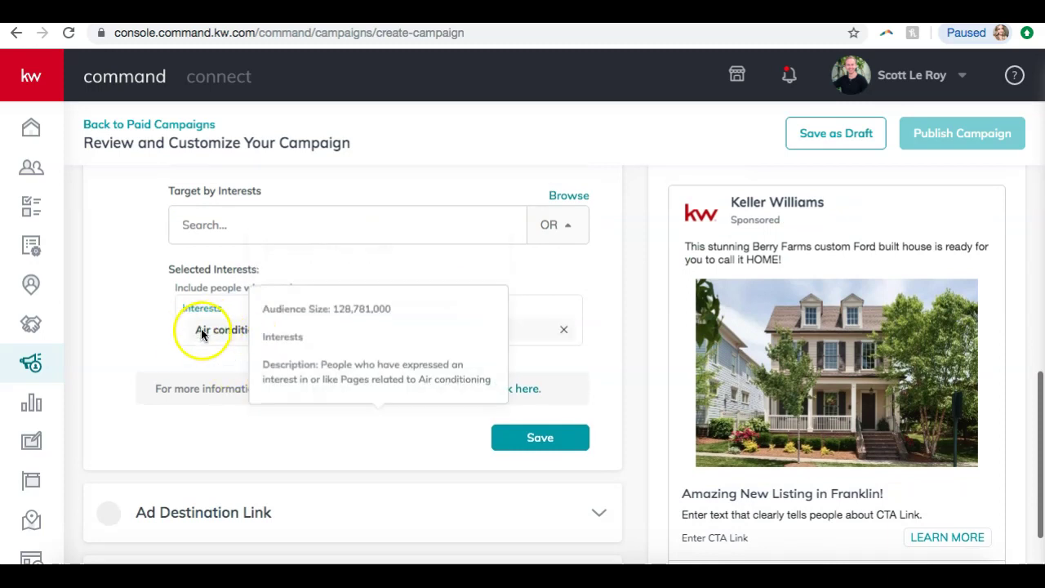
{"action": "left_click", "coordinate": [136, 338]}
{"action": "scroll", "coordinate": [137, 339], "scroll_direction": "down", "scroll_amount": 1}
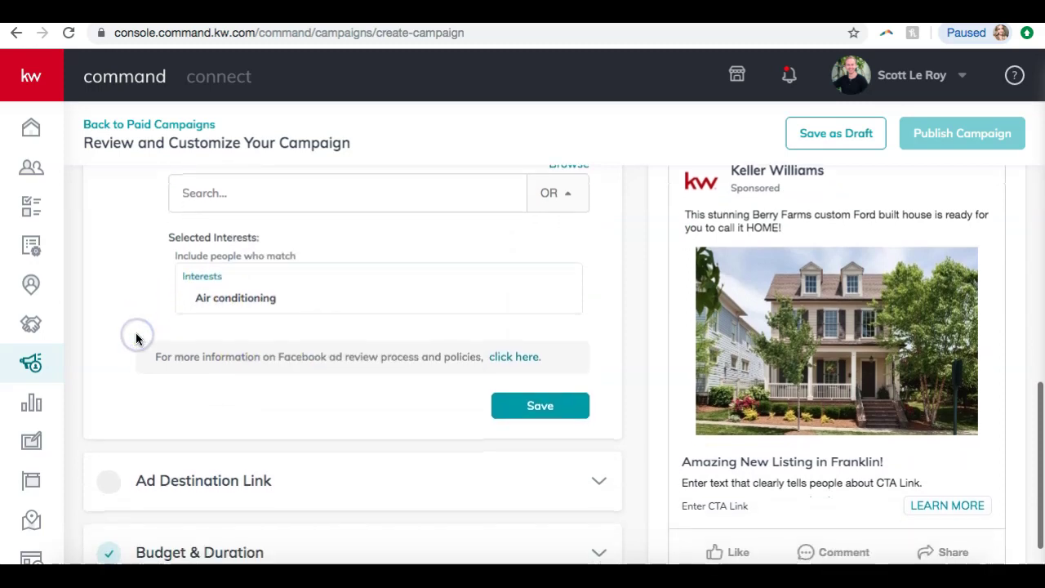
{"action": "scroll", "coordinate": [136, 339], "scroll_direction": "up", "scroll_amount": 3}
{"action": "scroll", "coordinate": [221, 231], "scroll_direction": "up", "scroll_amount": 1}
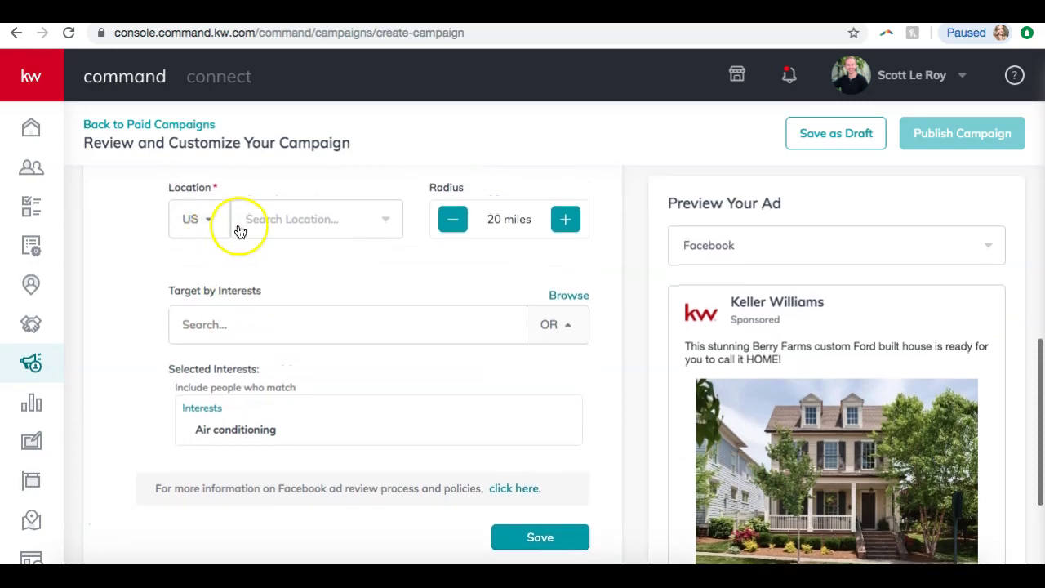
{"action": "scroll", "coordinate": [457, 361], "scroll_direction": "down", "scroll_amount": 2}
{"action": "left_click", "coordinate": [543, 445]}
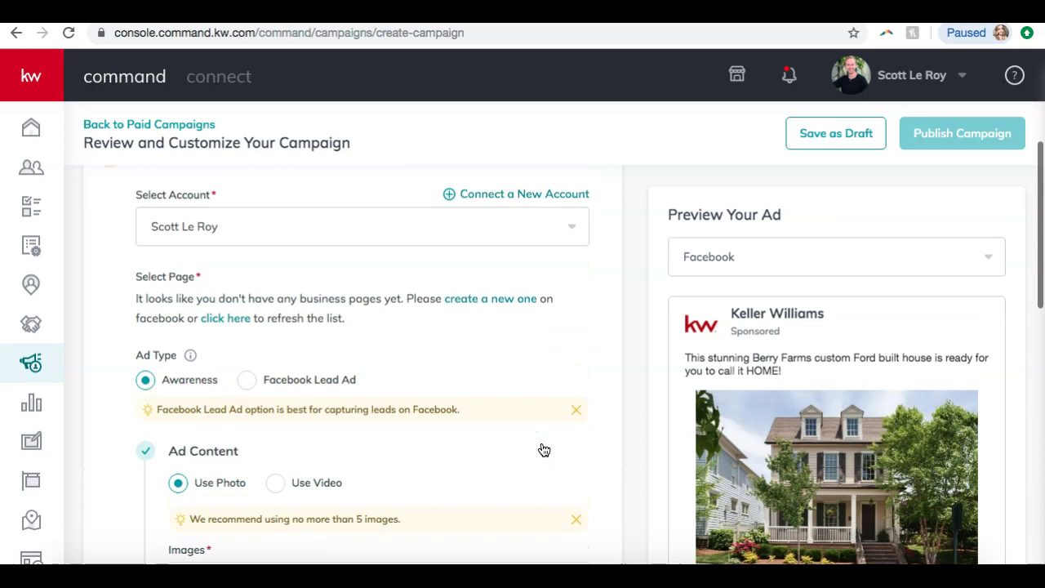
- Leave 'Target my database' unchecked, switch off Advance Targeting, and save the Facebook settings
{"action": "scroll", "coordinate": [502, 338], "scroll_direction": "up", "scroll_amount": 3}
{"action": "scroll", "coordinate": [501, 337], "scroll_direction": "down", "scroll_amount": 1}
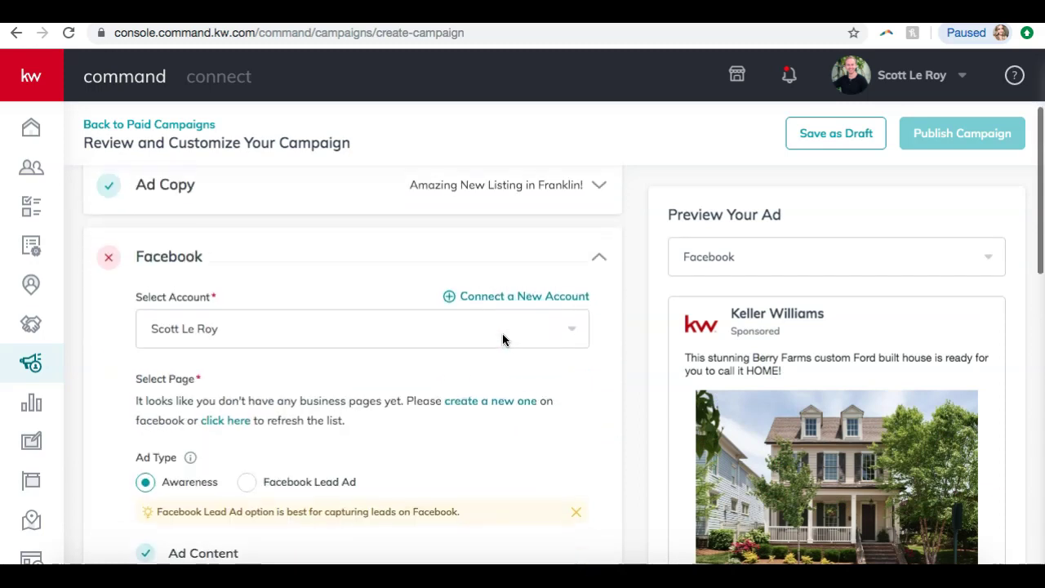
{"action": "scroll", "coordinate": [128, 262], "scroll_direction": "down", "scroll_amount": 4}
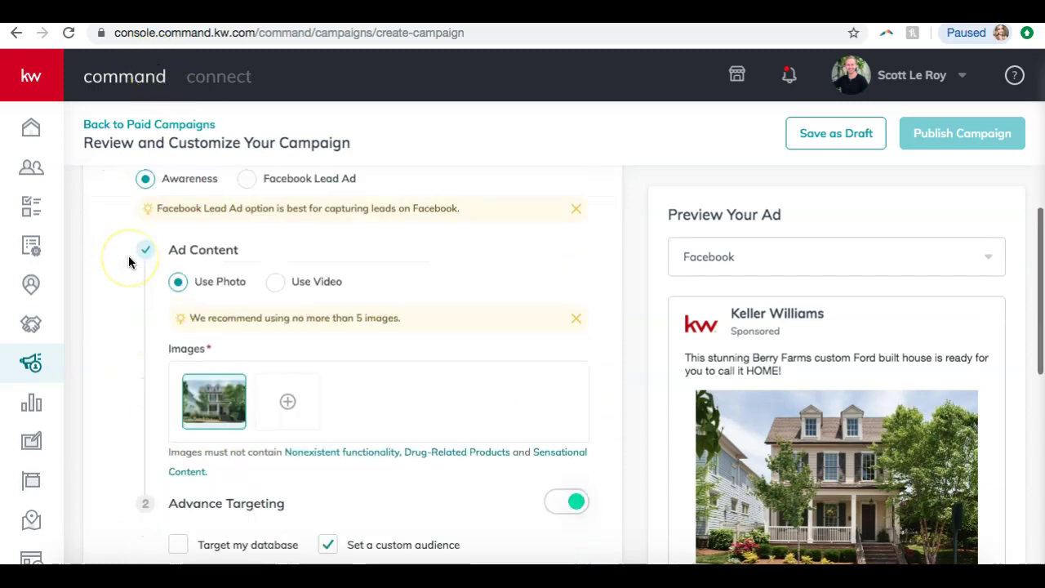
{"action": "scroll", "coordinate": [128, 261], "scroll_direction": "down", "scroll_amount": 3}
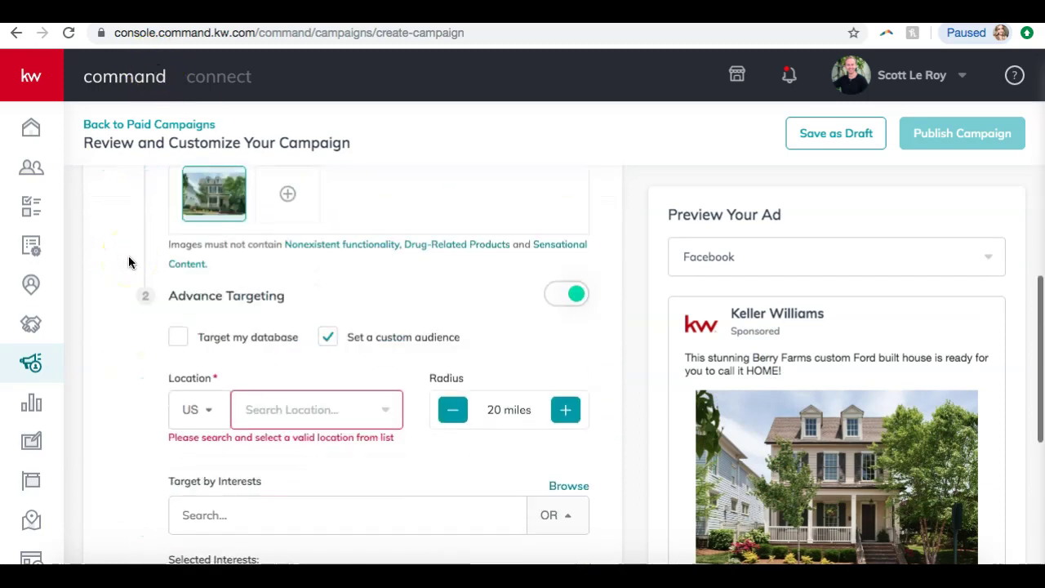
{"action": "left_click", "coordinate": [175, 341]}
{"action": "left_click", "coordinate": [175, 341]}
{"action": "left_click", "coordinate": [563, 304]}
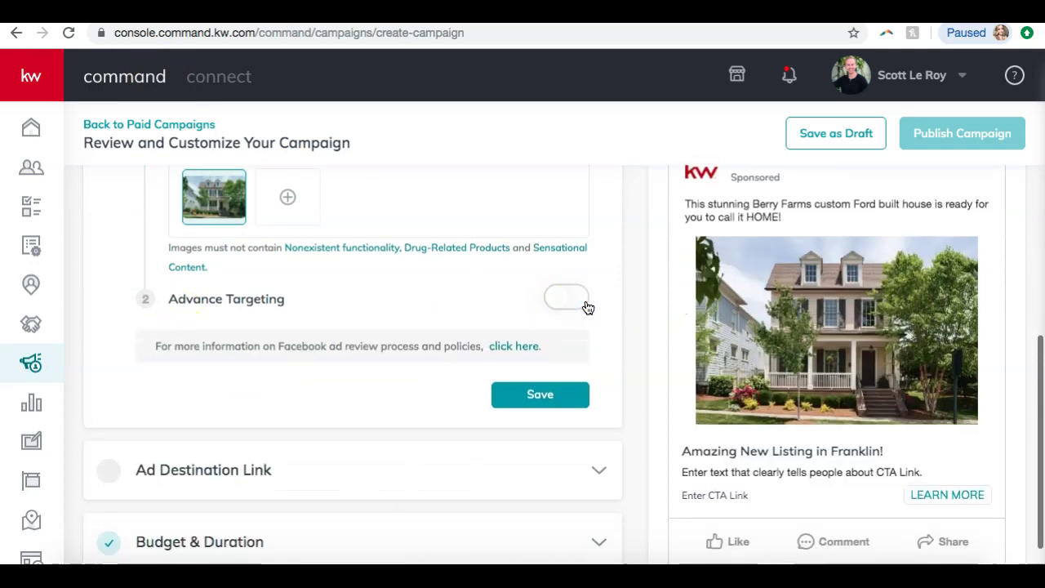
{"action": "scroll", "coordinate": [588, 305], "scroll_direction": "up", "scroll_amount": 4}
{"action": "scroll", "coordinate": [587, 306], "scroll_direction": "down", "scroll_amount": 4}
{"action": "left_click", "coordinate": [532, 420]}
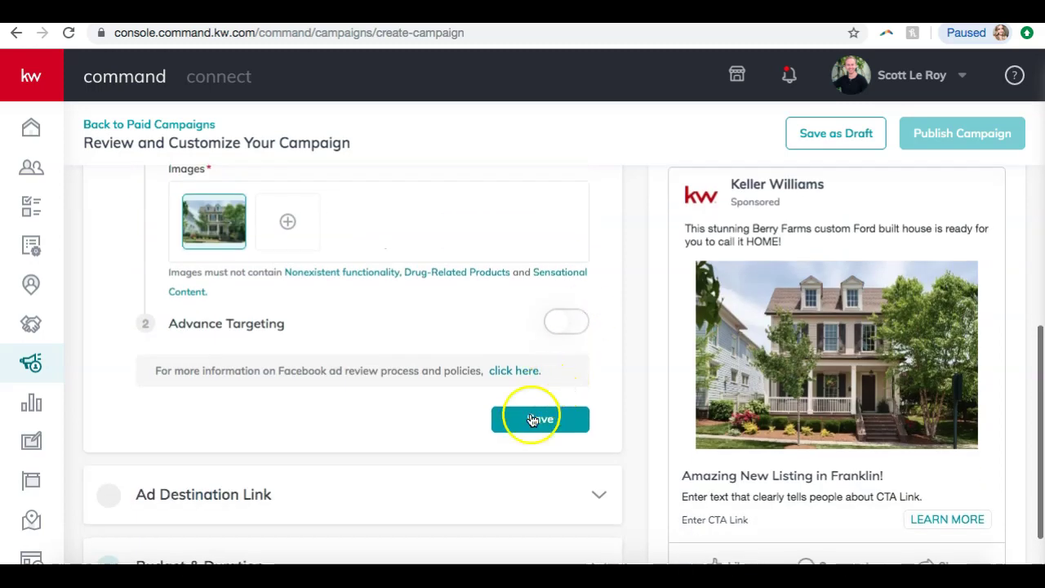
- Pick the connected Facebook account in the Select Account dropdown
{"action": "left_click", "coordinate": [380, 341]}
{"action": "left_click", "coordinate": [360, 354]}
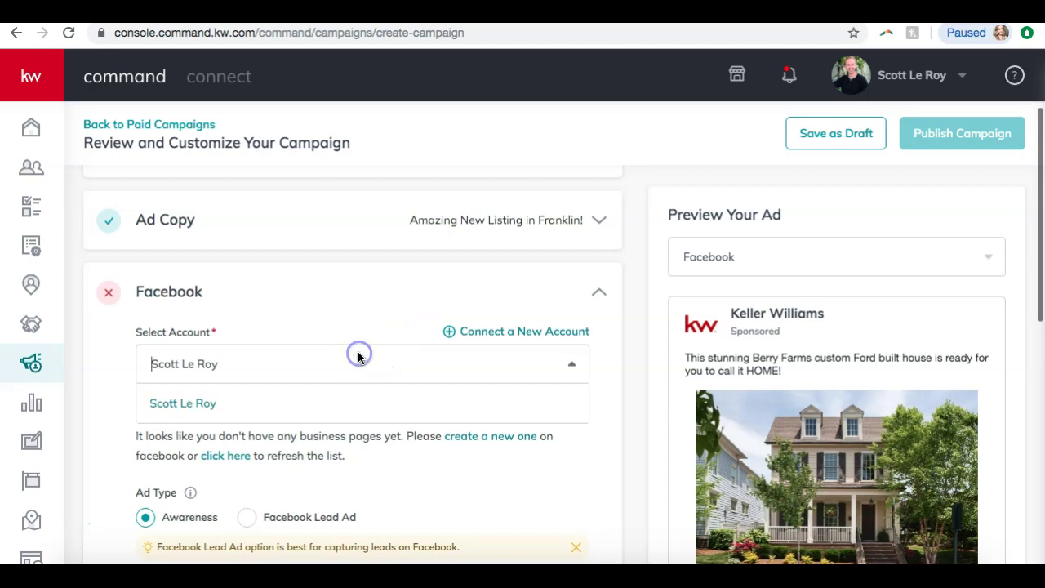
{"action": "left_click", "coordinate": [171, 403]}
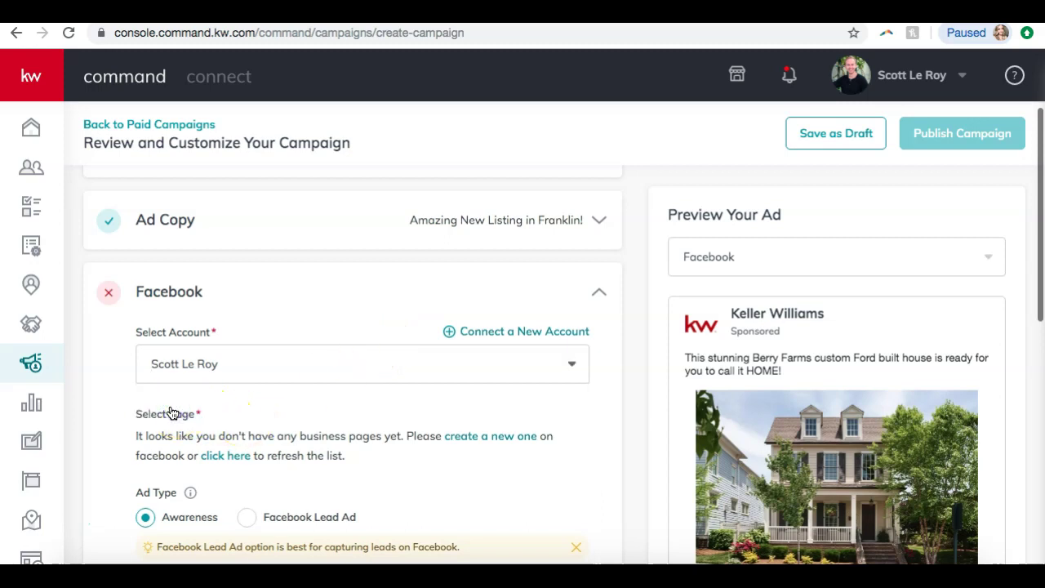
{"action": "left_click", "coordinate": [187, 367]}
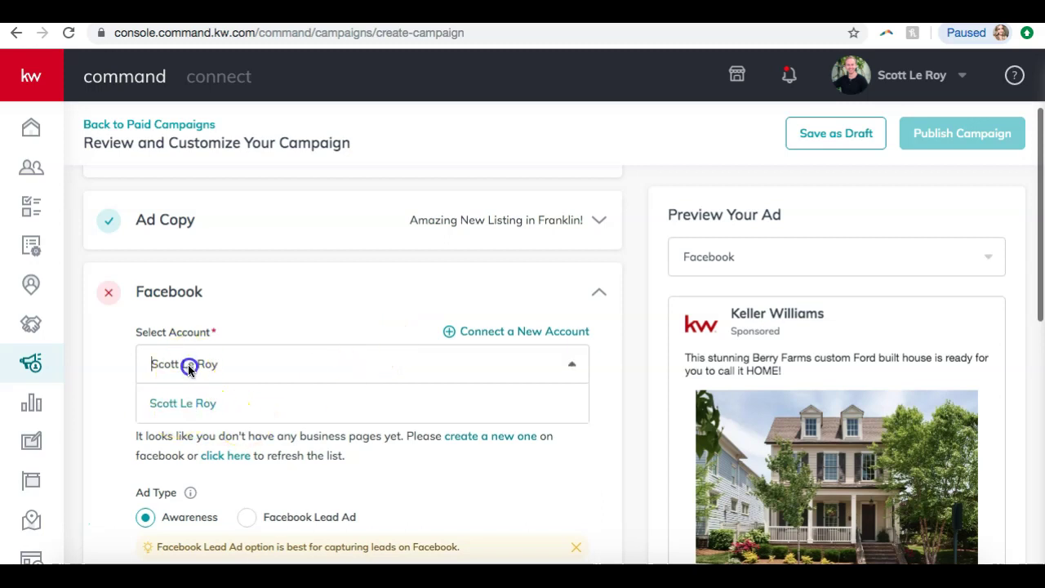
{"action": "left_click", "coordinate": [166, 402]}
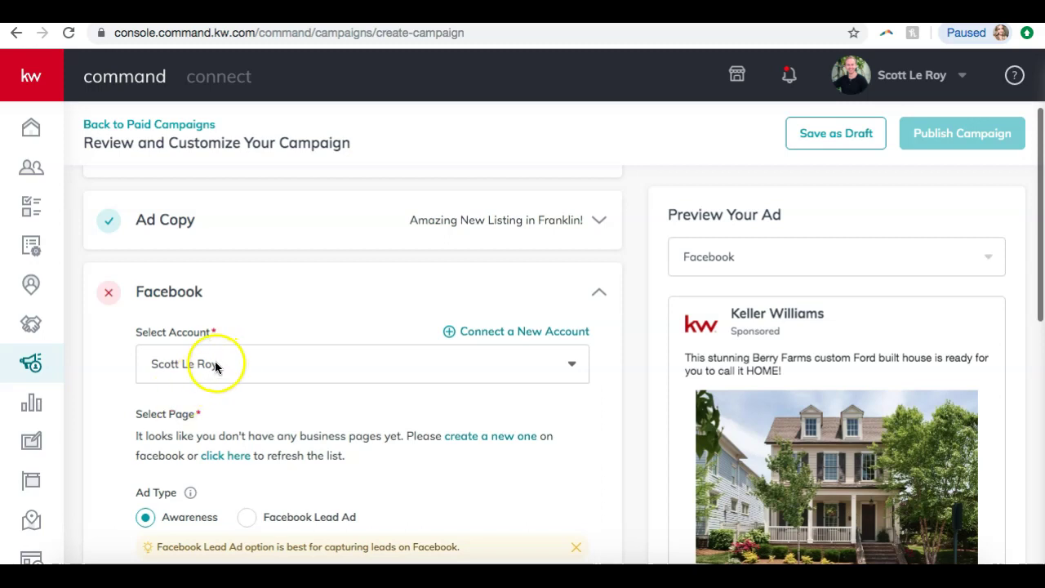
{"action": "left_click", "coordinate": [215, 365]}
{"action": "left_click", "coordinate": [189, 395]}
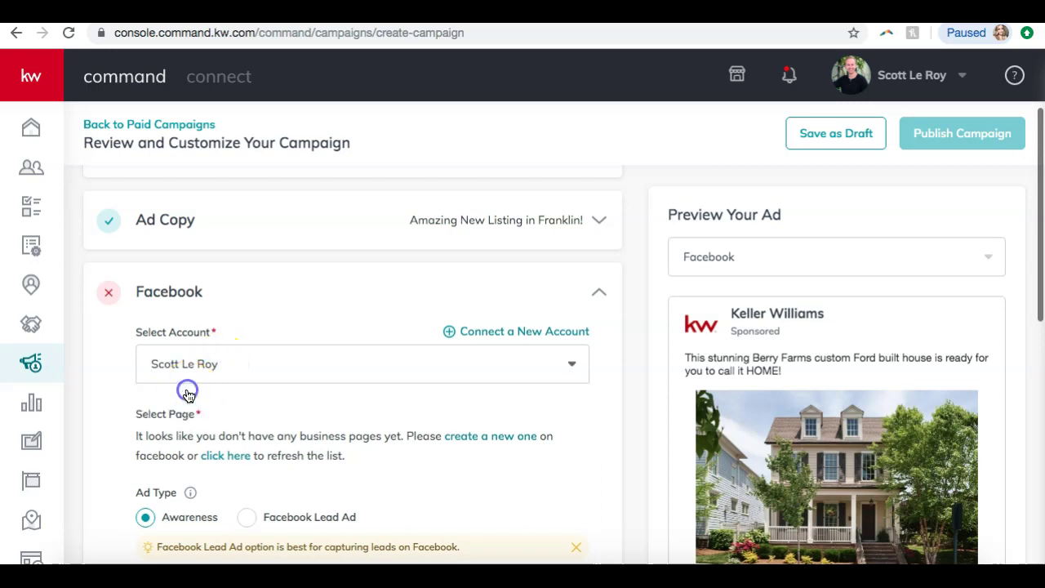
- Save the Facebook section settings
{"action": "scroll", "coordinate": [382, 279], "scroll_direction": "down", "scroll_amount": 7}
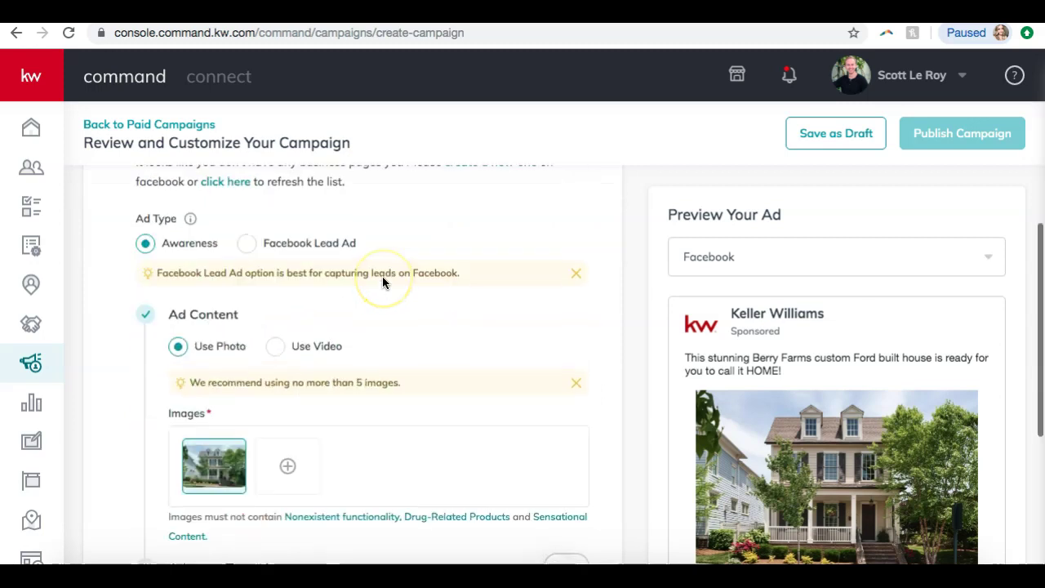
{"action": "left_click", "coordinate": [514, 415]}
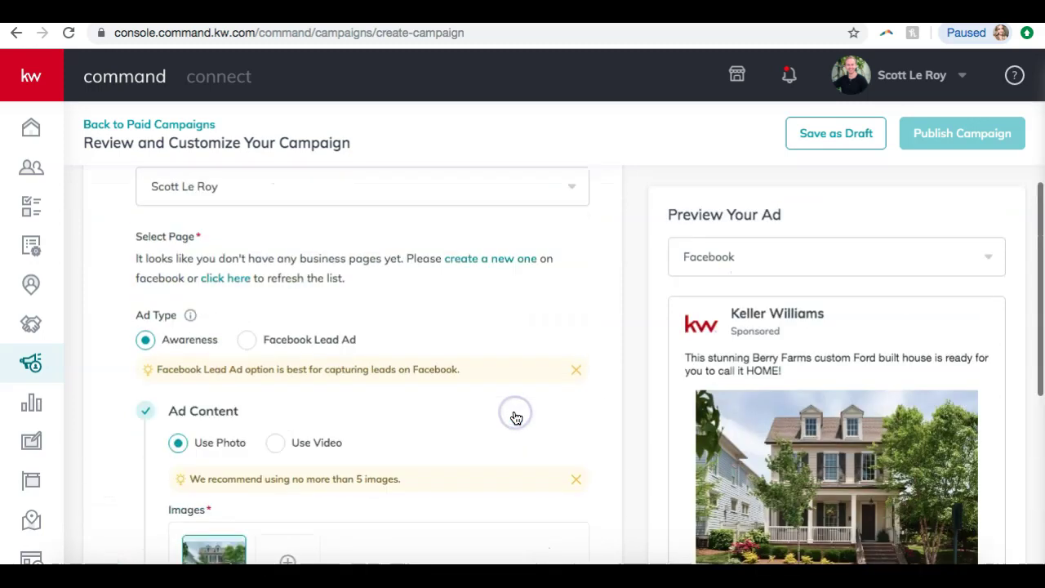
{"action": "scroll", "coordinate": [514, 417], "scroll_direction": "down", "scroll_amount": 2}
{"action": "left_click", "coordinate": [544, 356]}
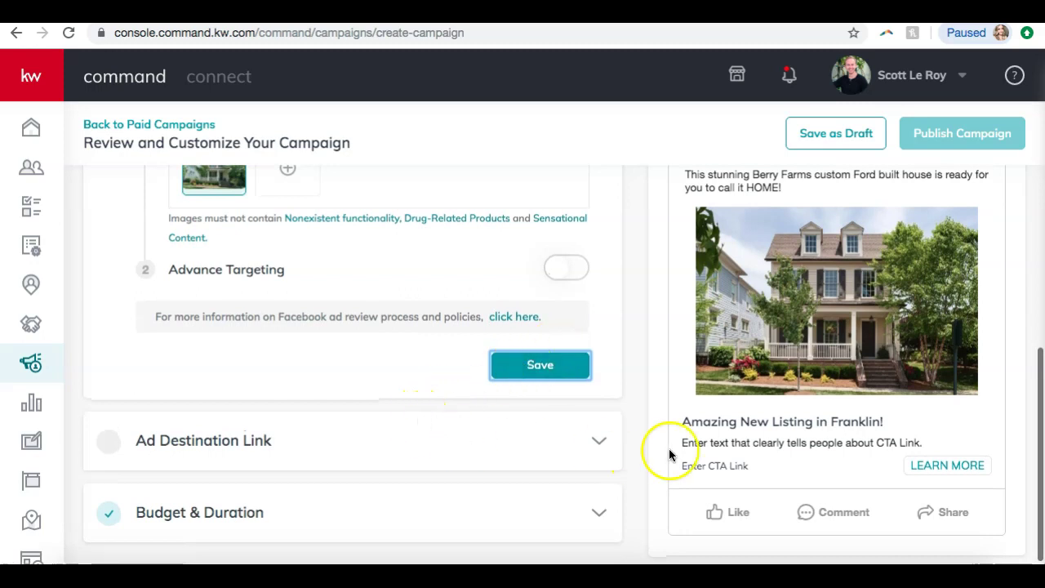
{"action": "scroll", "coordinate": [783, 404], "scroll_direction": "up", "scroll_amount": 3}
{"action": "scroll", "coordinate": [784, 406], "scroll_direction": "down", "scroll_amount": 4}
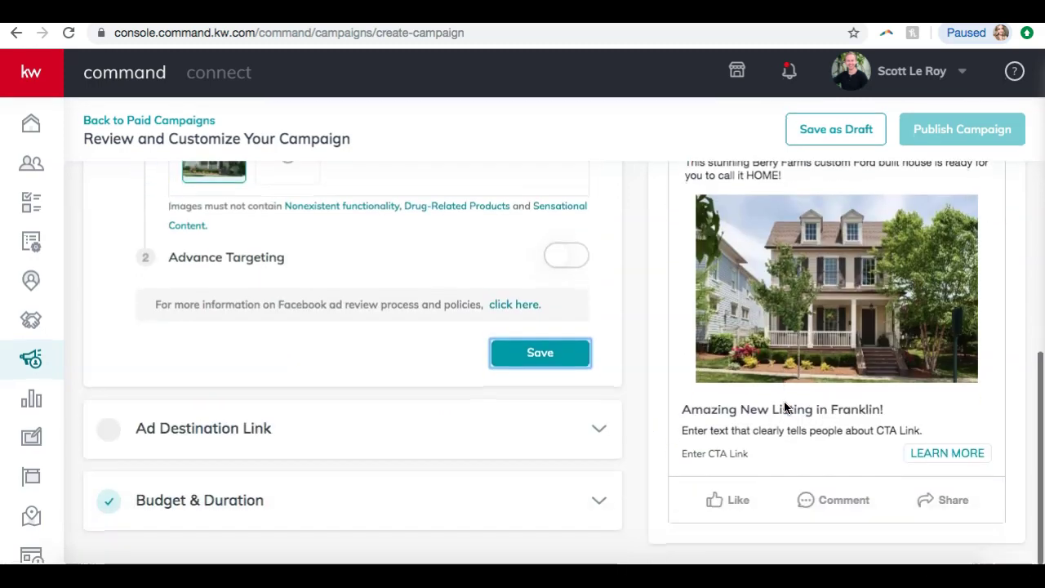
{"action": "left_click", "coordinate": [419, 448]}
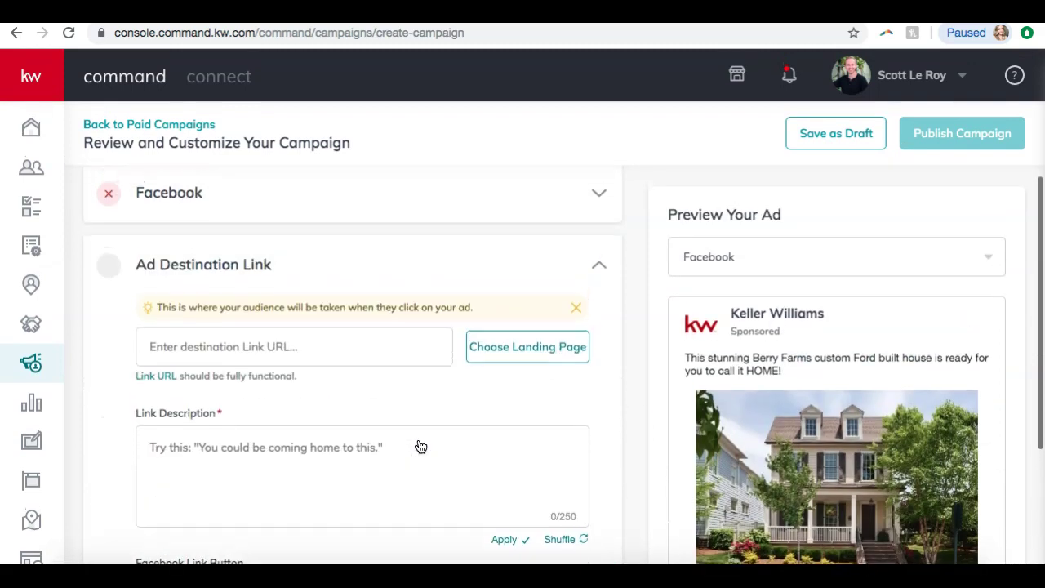
{"action": "left_click", "coordinate": [614, 410]}
{"action": "left_click", "coordinate": [314, 11]}
{"action": "scroll", "coordinate": [284, 135], "scroll_direction": "up", "scroll_amount": 4}
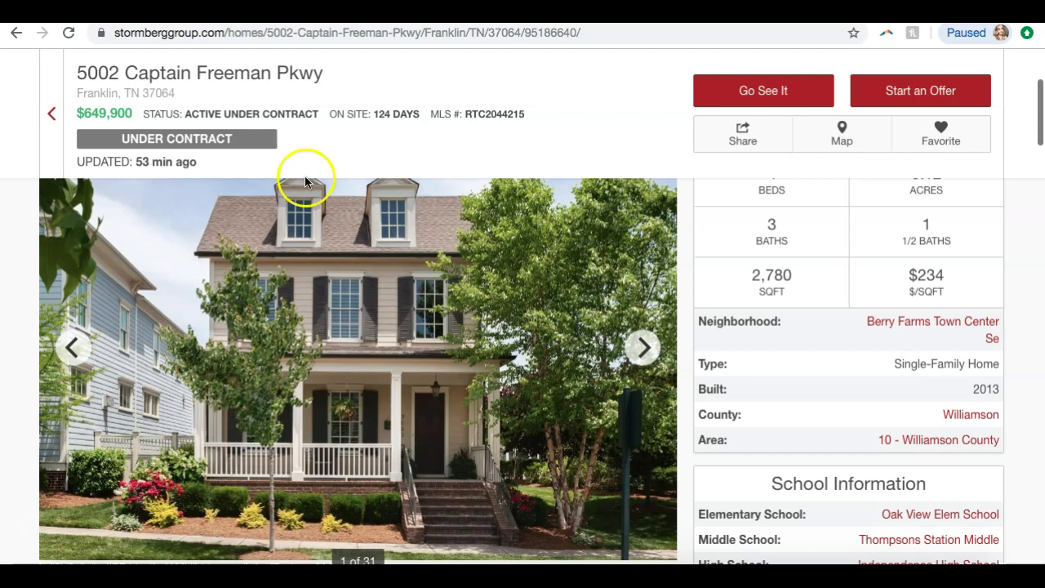
{"action": "left_click", "coordinate": [354, 44]}
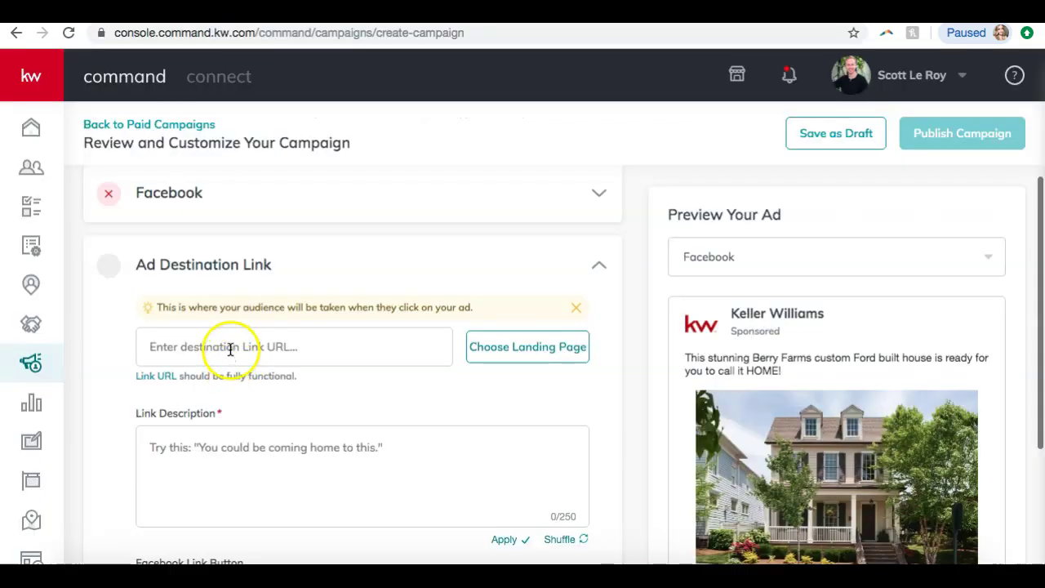
{"action": "left_click", "coordinate": [226, 346]}
{"action": "key", "text": "ctrl+a"}
{"action": "key", "text": "ctrl+v"}
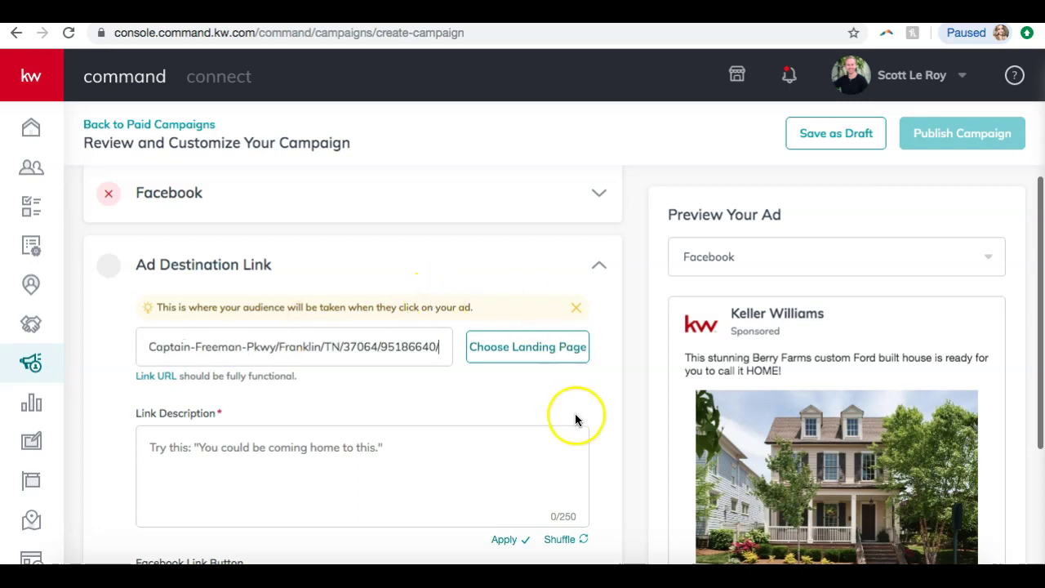
{"action": "left_click", "coordinate": [576, 418]}
{"action": "scroll", "coordinate": [632, 357], "scroll_direction": "down", "scroll_amount": 2}
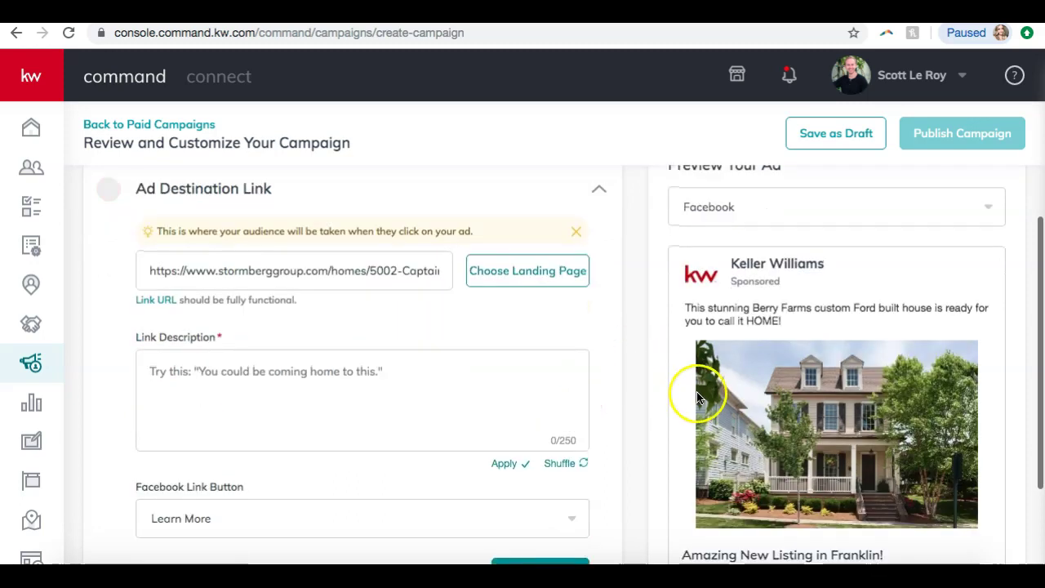
{"action": "scroll", "coordinate": [698, 398], "scroll_direction": "down", "scroll_amount": 3}
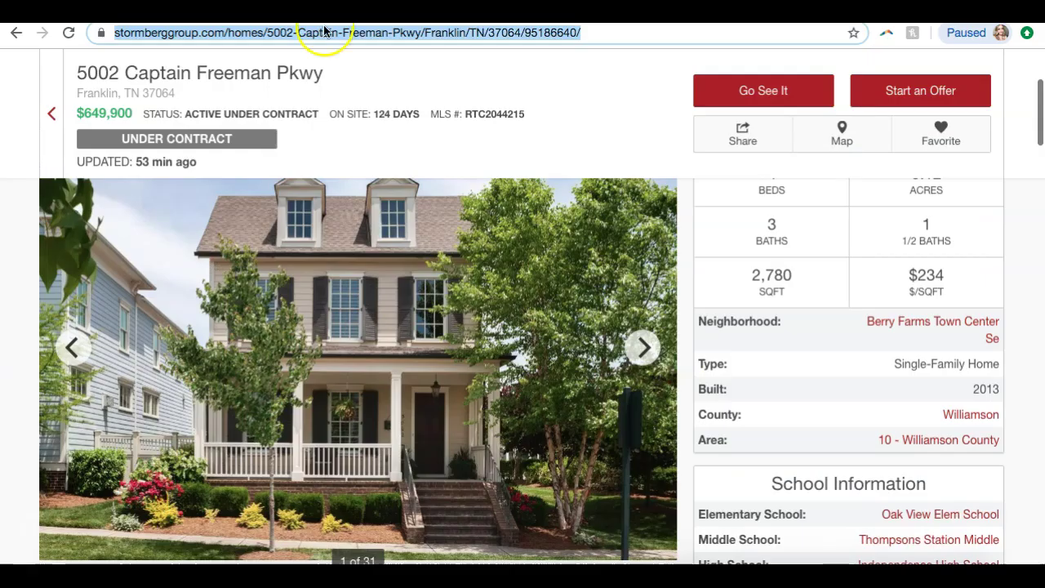
{"action": "scroll", "coordinate": [224, 200], "scroll_direction": "down", "scroll_amount": 6}
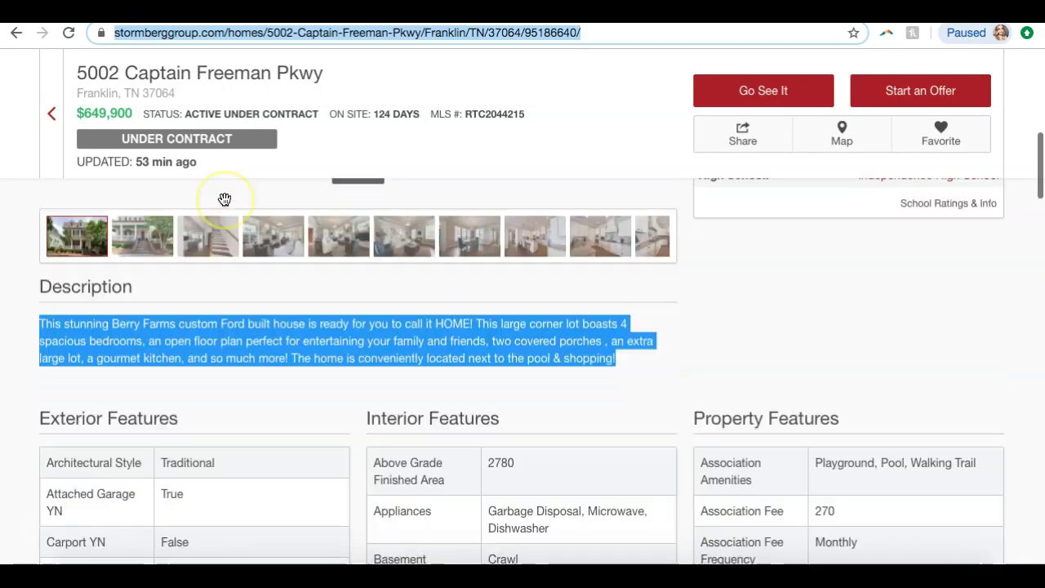
{"action": "scroll", "coordinate": [224, 200], "scroll_direction": "up", "scroll_amount": 7}
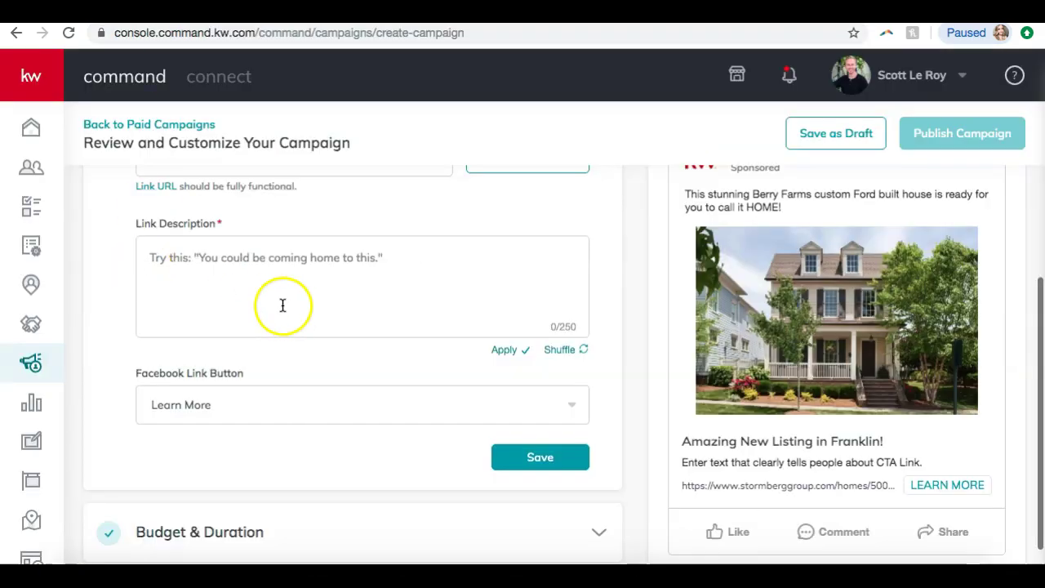
{"action": "scroll", "coordinate": [286, 306], "scroll_direction": "up", "scroll_amount": 2}
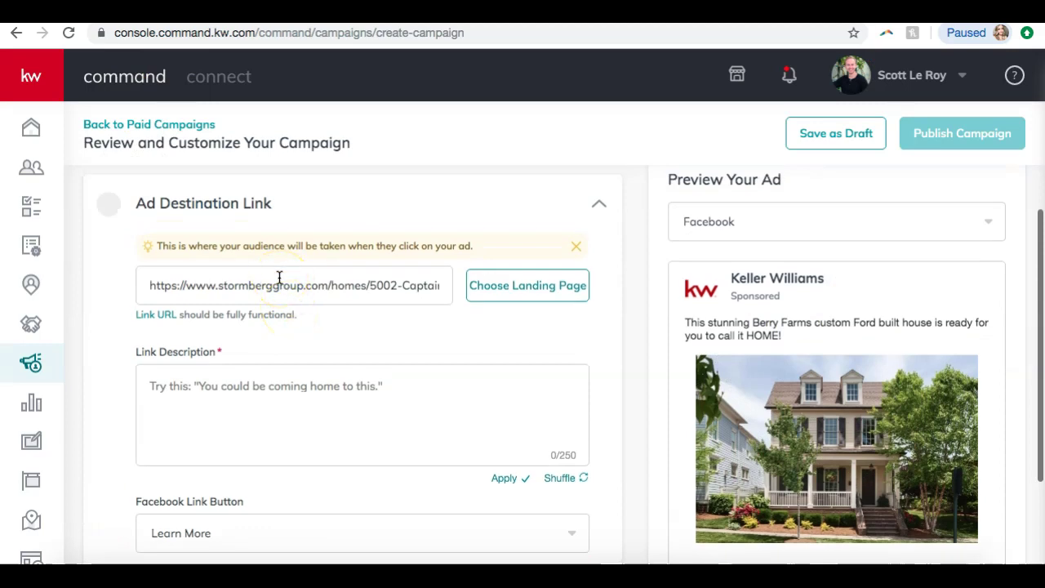
- Set link description 'You could be coming home to this!', keep the Learn More button, and save
{"action": "left_click", "coordinate": [214, 384]}
{"action": "type", "text": "You could be comin"}
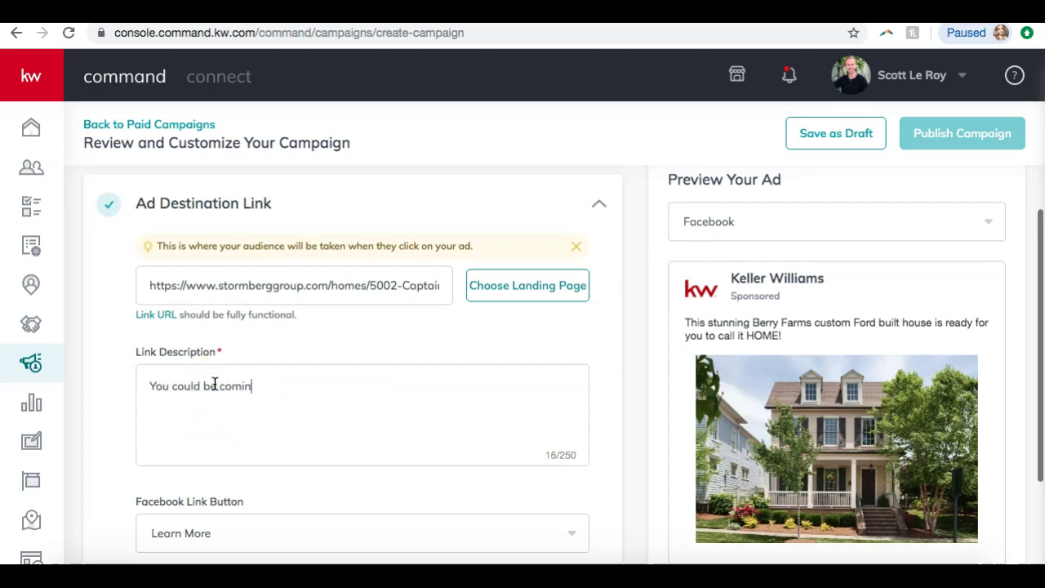
{"action": "type", "text": "g home to this!"}
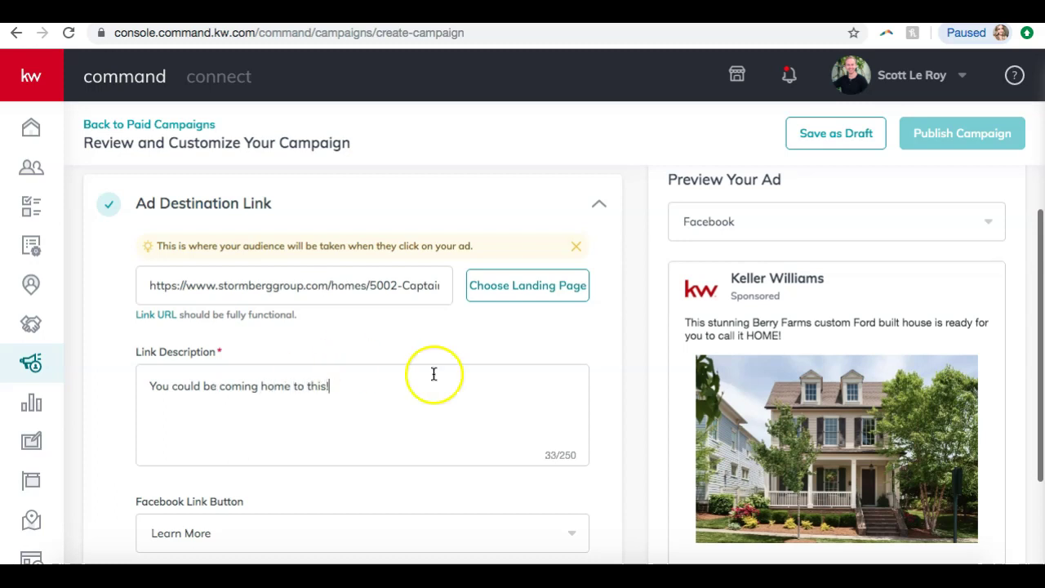
{"action": "scroll", "coordinate": [441, 376], "scroll_direction": "down", "scroll_amount": 2}
{"action": "scroll", "coordinate": [443, 380], "scroll_direction": "up", "scroll_amount": 1}
{"action": "scroll", "coordinate": [442, 381], "scroll_direction": "down", "scroll_amount": 2}
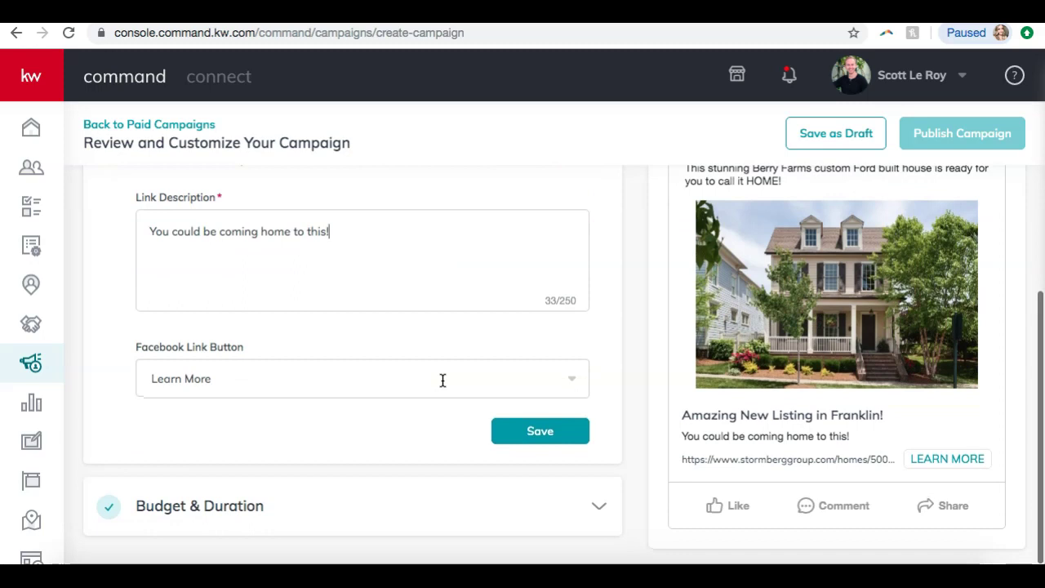
{"action": "left_click", "coordinate": [442, 378]}
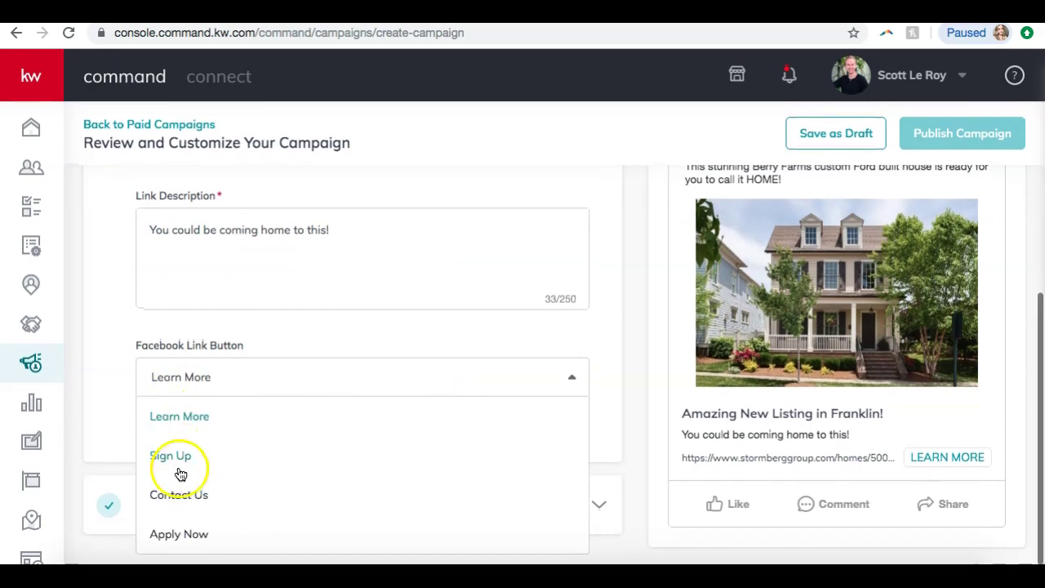
{"action": "left_click", "coordinate": [203, 416]}
{"action": "left_click", "coordinate": [554, 437]}
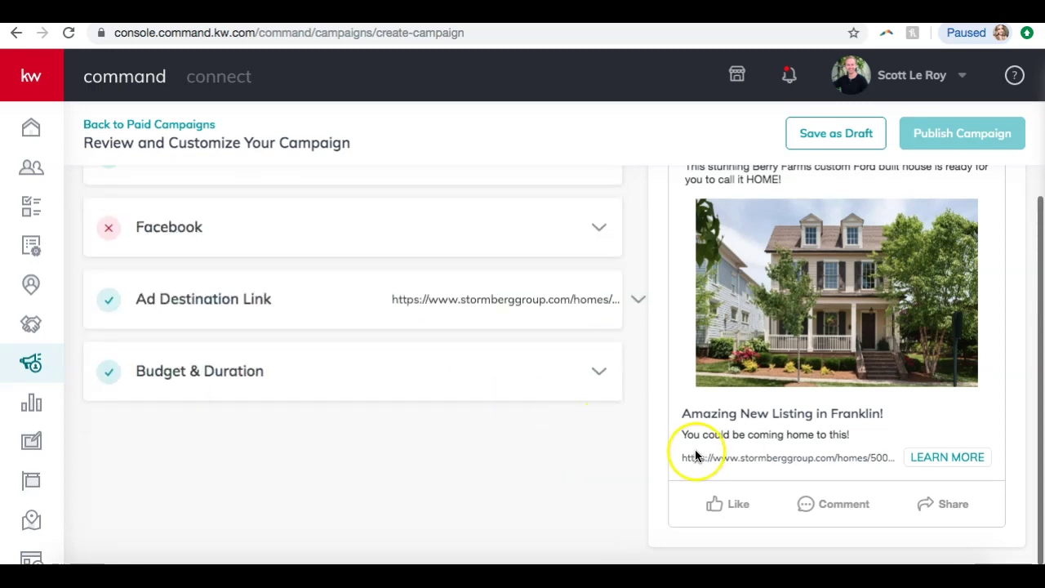
{"action": "scroll", "coordinate": [686, 451], "scroll_direction": "up", "scroll_amount": 2}
{"action": "scroll", "coordinate": [685, 451], "scroll_direction": "down", "scroll_amount": 1}
{"action": "scroll", "coordinate": [696, 456], "scroll_direction": "down", "scroll_amount": 1}
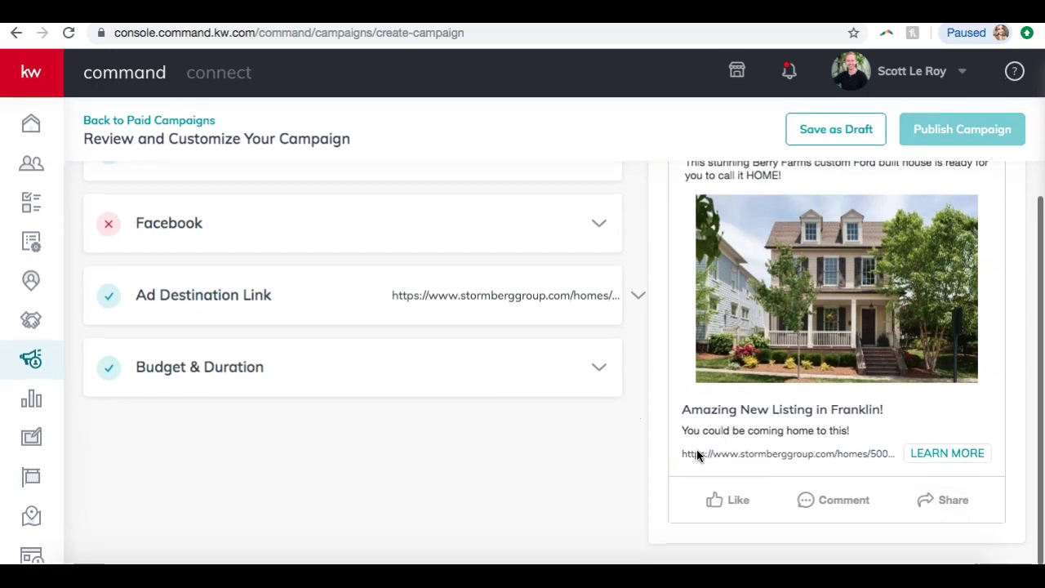
{"action": "left_click", "coordinate": [402, 384]}
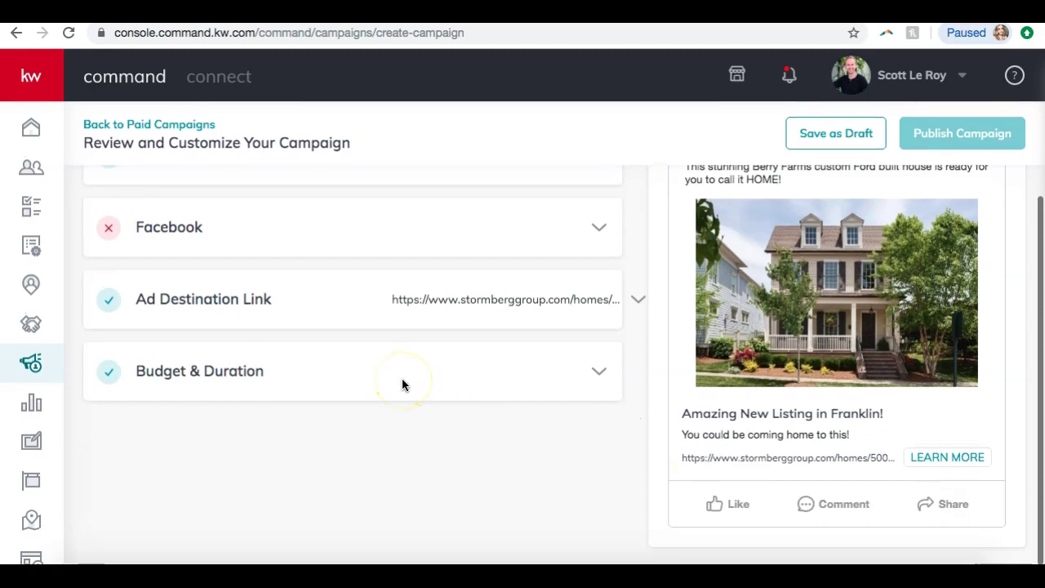
- Keep September 27 as start date, change Campaign Total from 30 to $10, and save Budget & Duration
{"action": "left_click", "coordinate": [402, 382]}
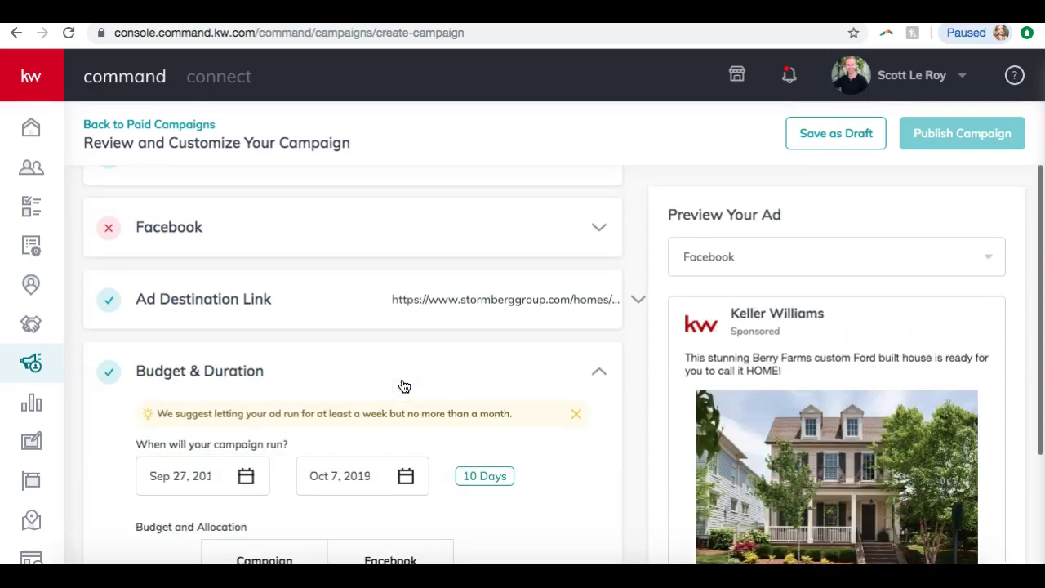
{"action": "scroll", "coordinate": [404, 386], "scroll_direction": "down", "scroll_amount": 4}
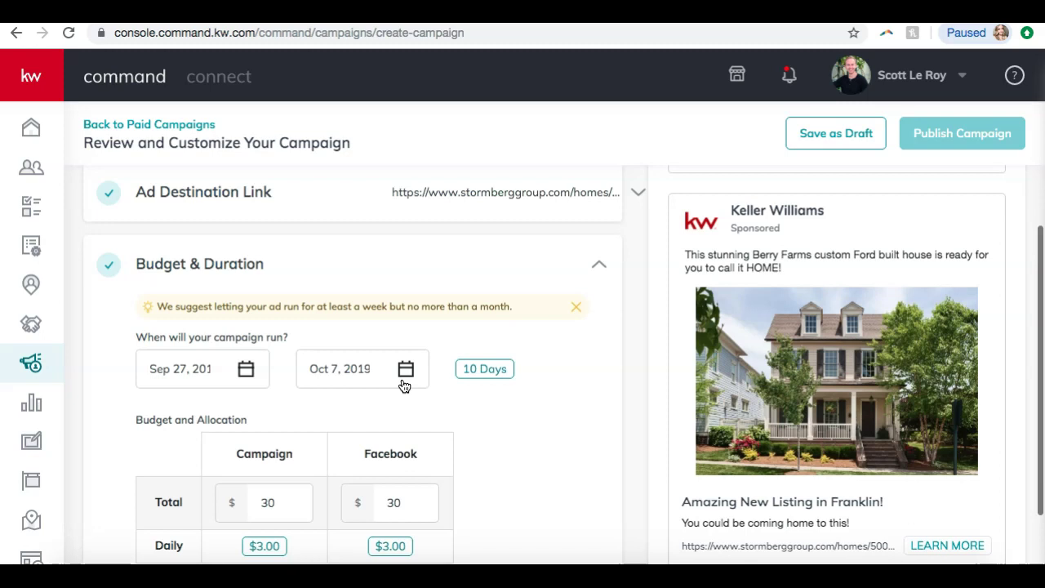
{"action": "scroll", "coordinate": [404, 385], "scroll_direction": "down", "scroll_amount": 1}
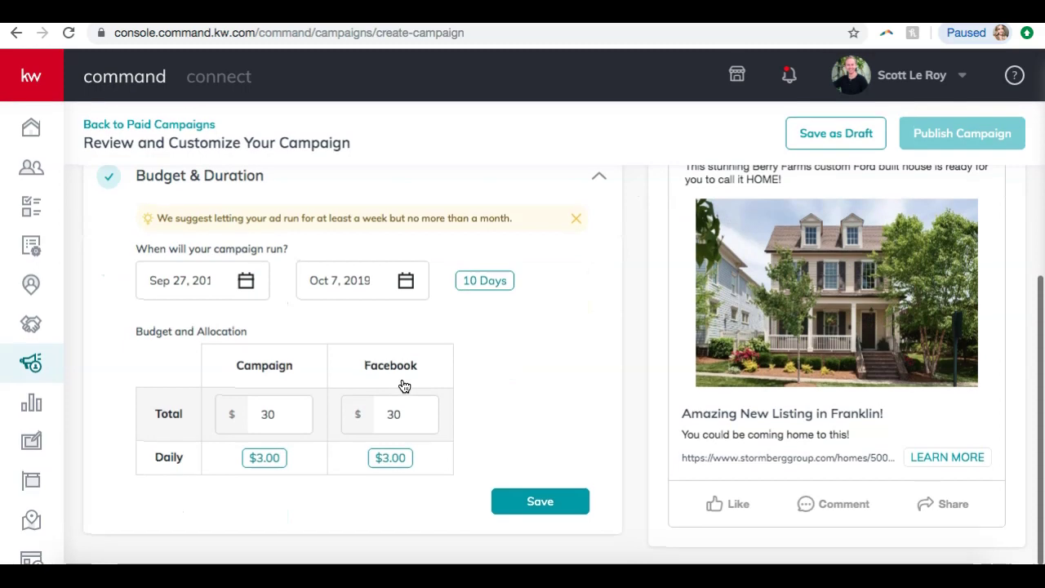
{"action": "left_click", "coordinate": [245, 282]}
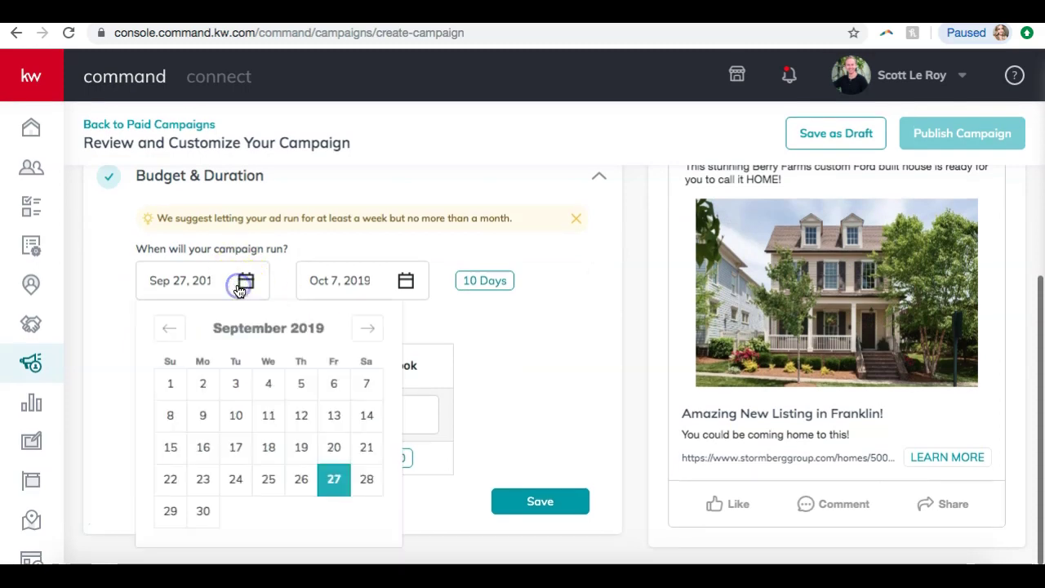
{"action": "left_click", "coordinate": [334, 479]}
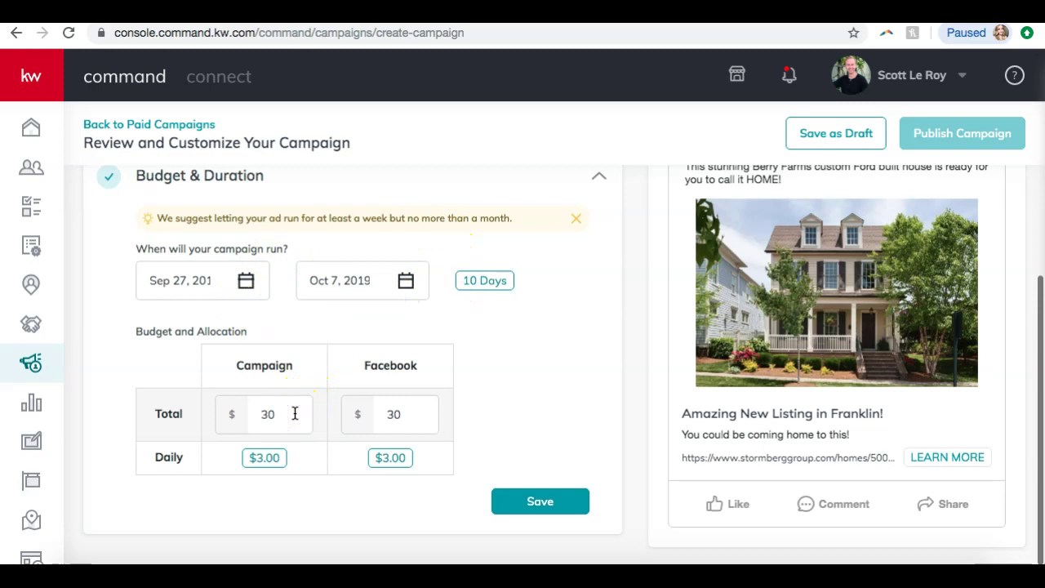
{"action": "key", "text": "BackSpace"}
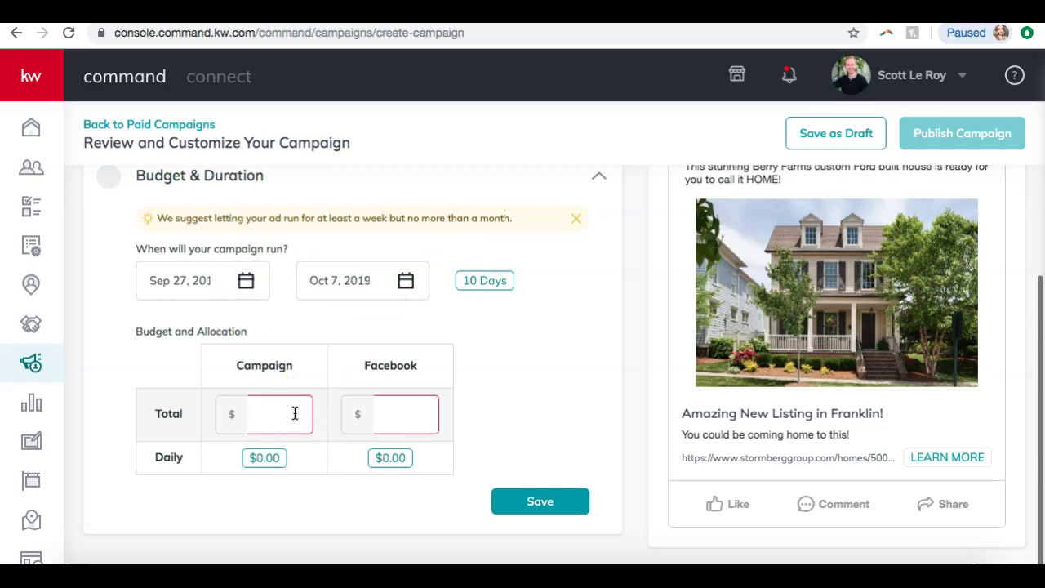
{"action": "left_click", "coordinate": [559, 370]}
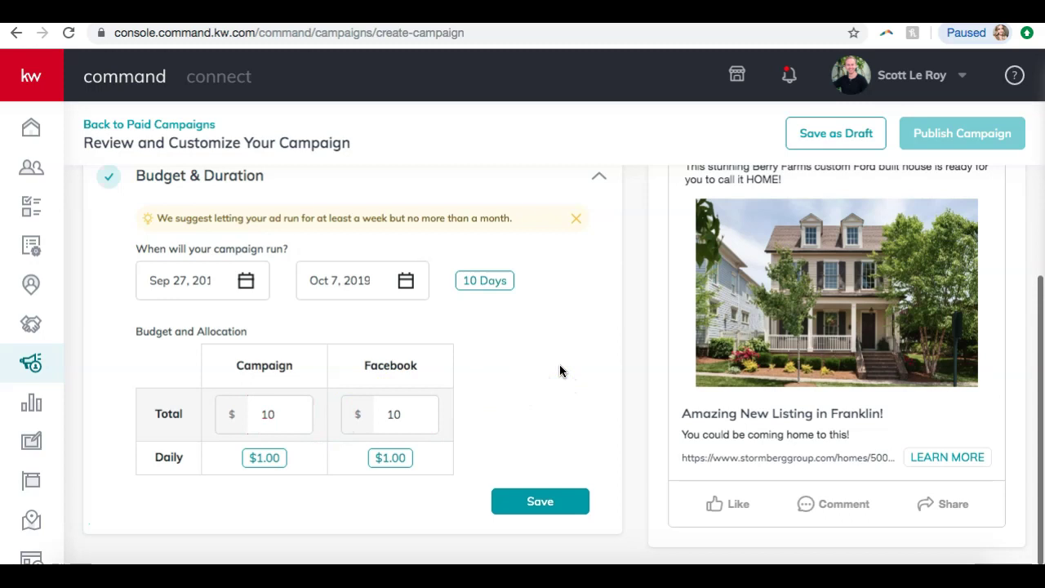
{"action": "left_click", "coordinate": [534, 500]}
- Choose Save as Draft and confirm Yes, producing a 10-day, $10 draft campaign
{"action": "scroll", "coordinate": [530, 504], "scroll_direction": "up", "scroll_amount": 3}
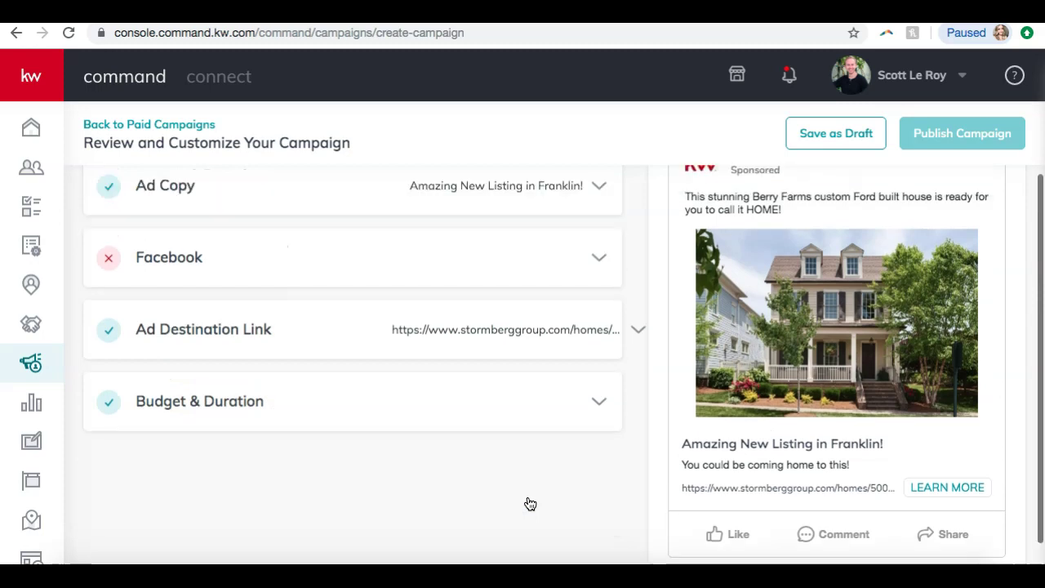
{"action": "scroll", "coordinate": [529, 504], "scroll_direction": "down", "scroll_amount": 2}
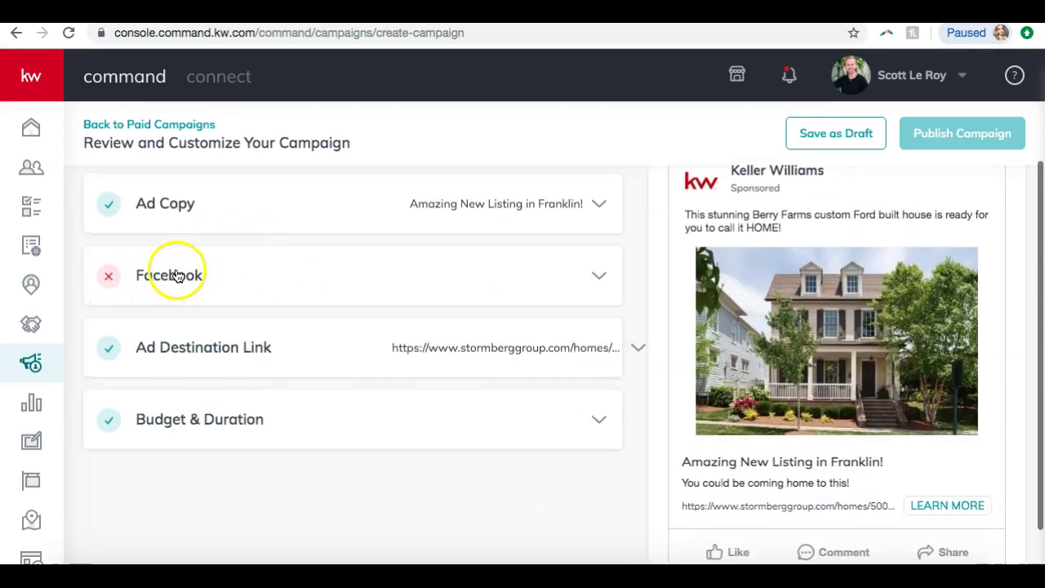
{"action": "scroll", "coordinate": [450, 354], "scroll_direction": "up", "scroll_amount": 3}
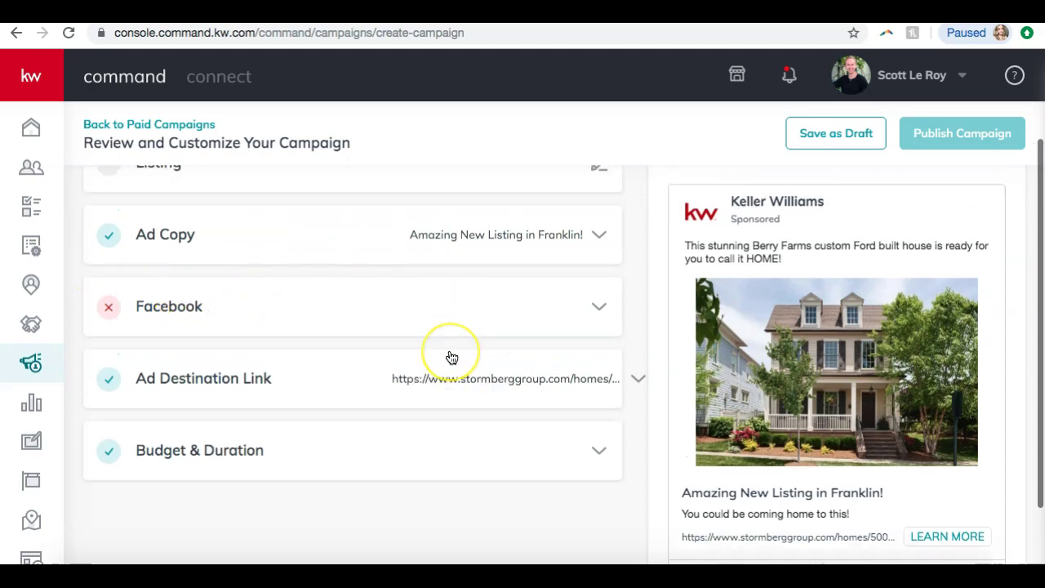
{"action": "scroll", "coordinate": [738, 312], "scroll_direction": "down", "scroll_amount": 3}
{"action": "scroll", "coordinate": [762, 320], "scroll_direction": "up", "scroll_amount": 3}
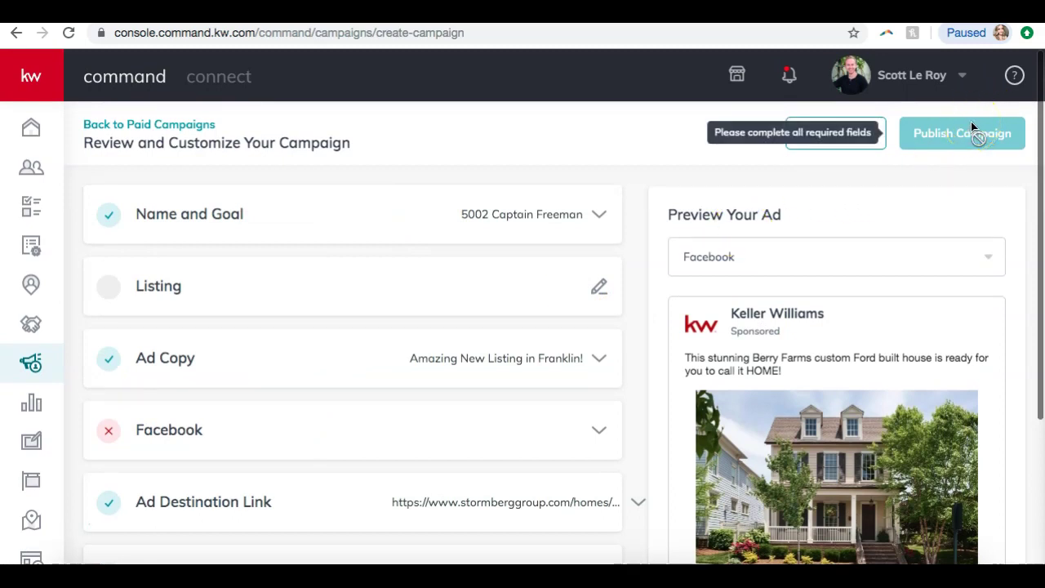
{"action": "left_click", "coordinate": [830, 153]}
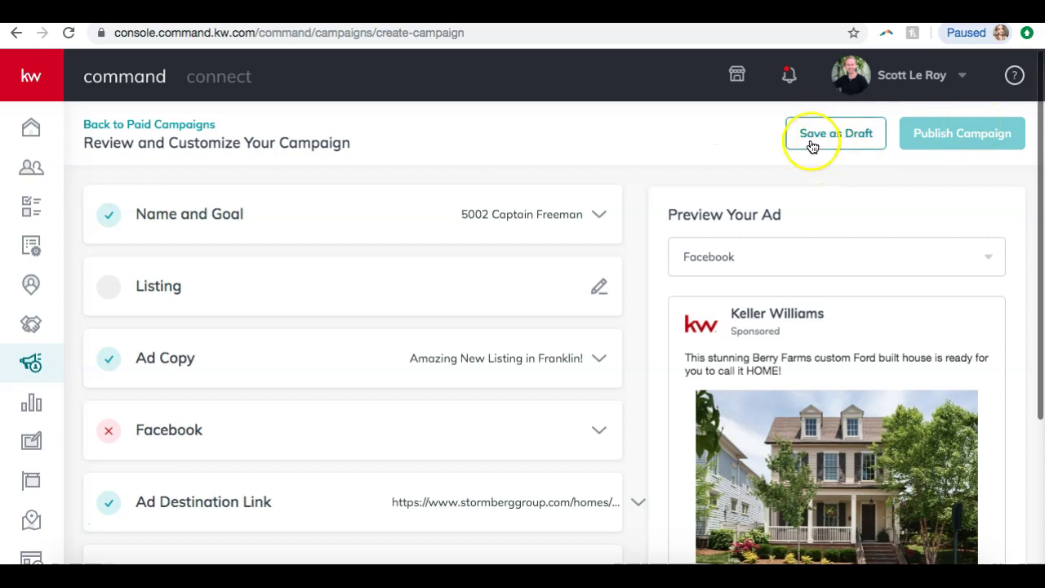
{"action": "left_click", "coordinate": [812, 146]}
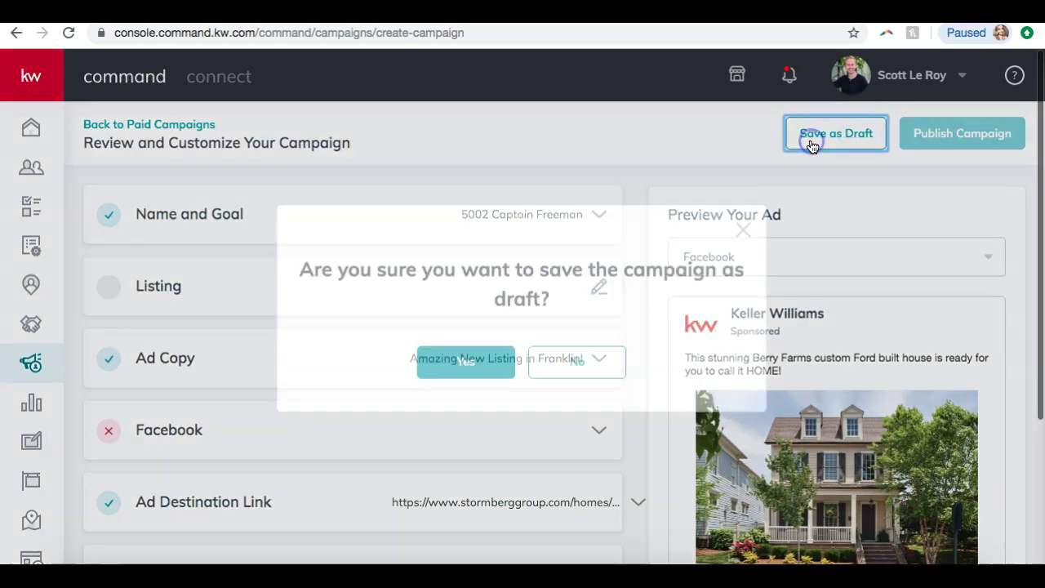
{"action": "left_click", "coordinate": [490, 369]}
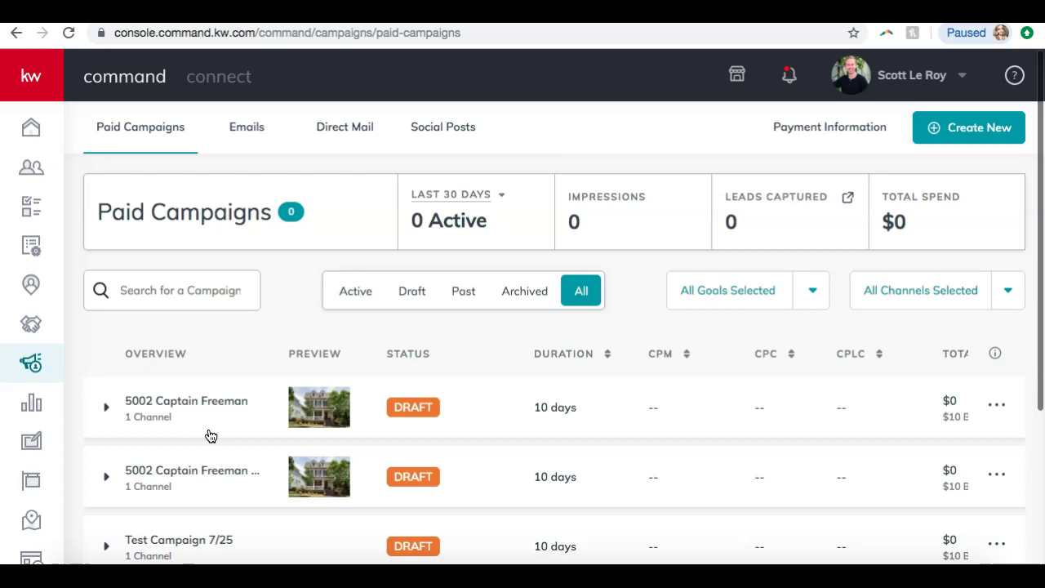
- Switch to the Emails campaigns list showing the two draft email campaigns
{"action": "left_click", "coordinate": [247, 133]}
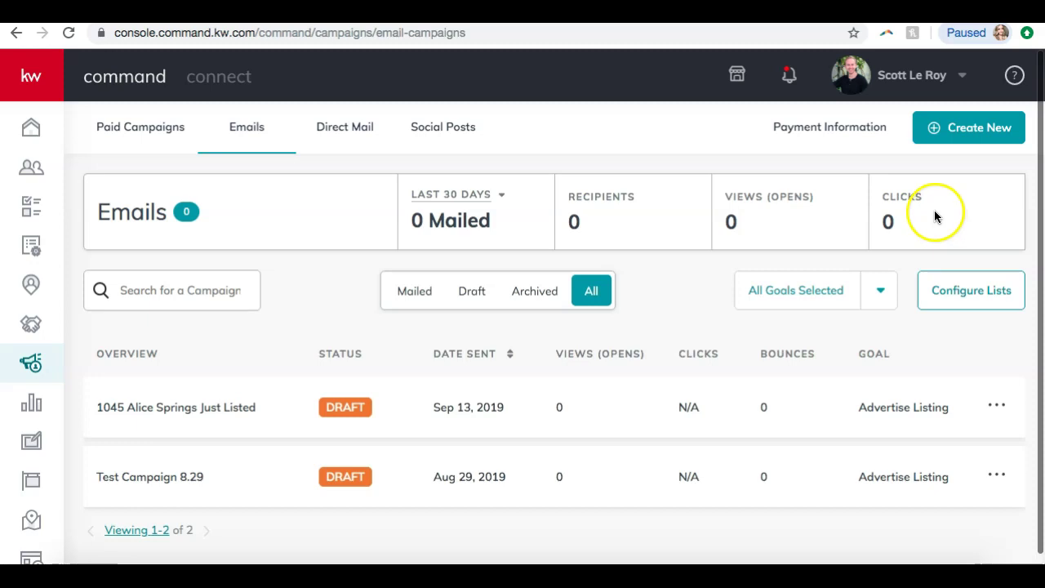
{"action": "scroll", "coordinate": [676, 282], "scroll_direction": "down", "scroll_amount": 1}
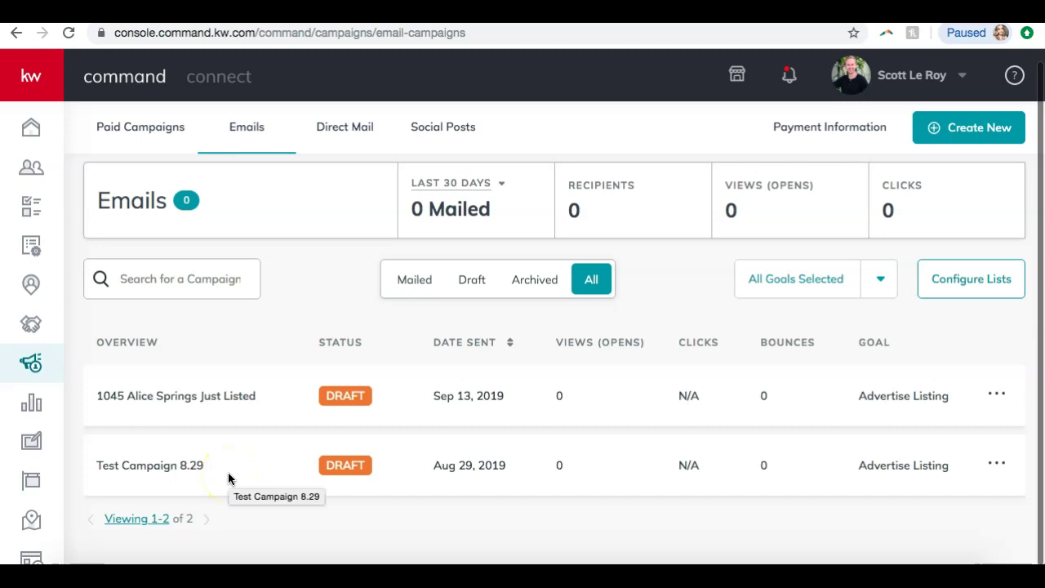
{"action": "scroll", "coordinate": [381, 315], "scroll_direction": "up", "scroll_amount": 1}
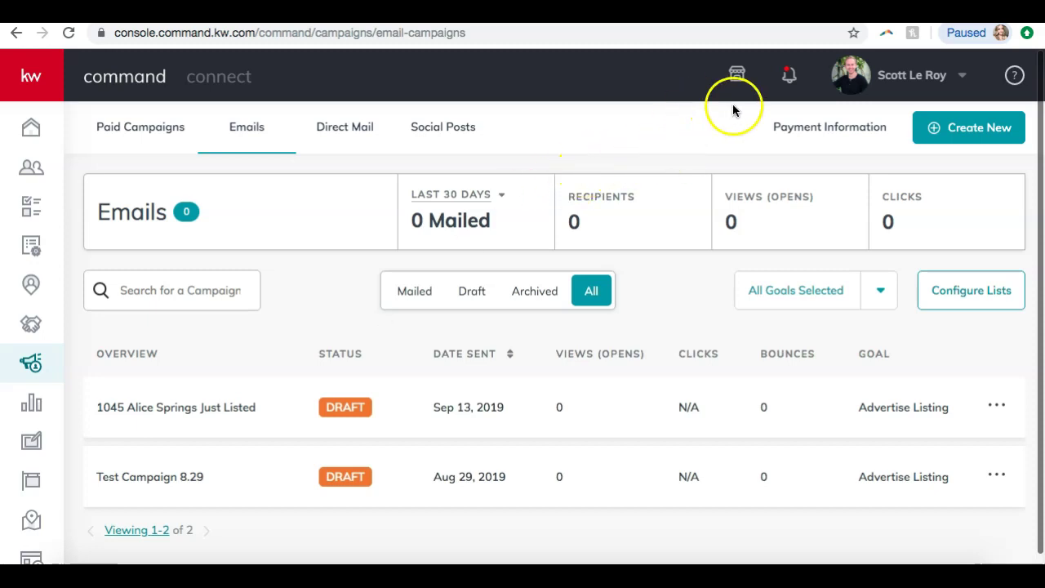
- Create a new Email campaign with Advertise Listing as its campaign goal
{"action": "left_click", "coordinate": [952, 130]}
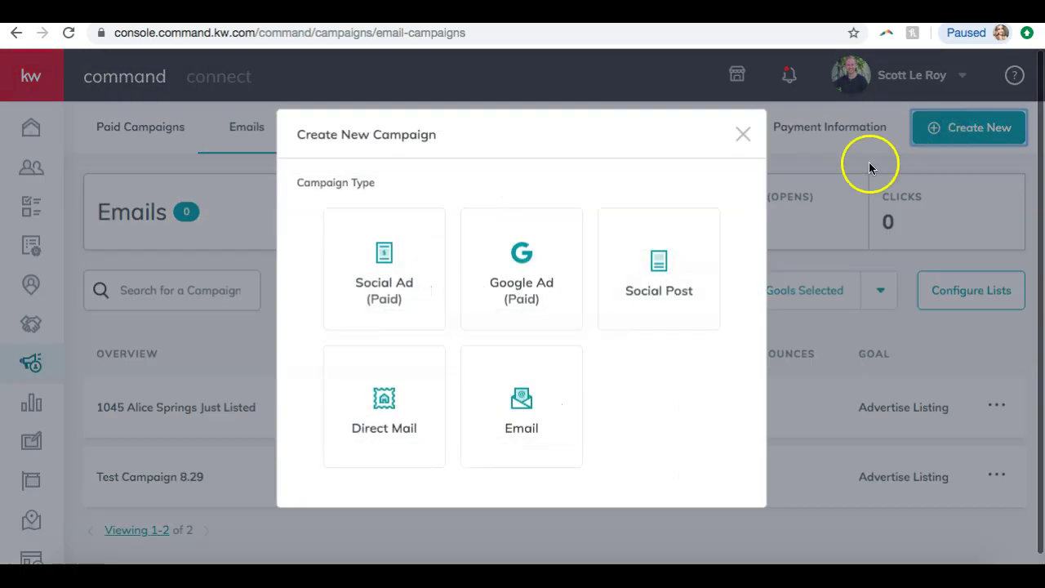
{"action": "left_click", "coordinate": [518, 417]}
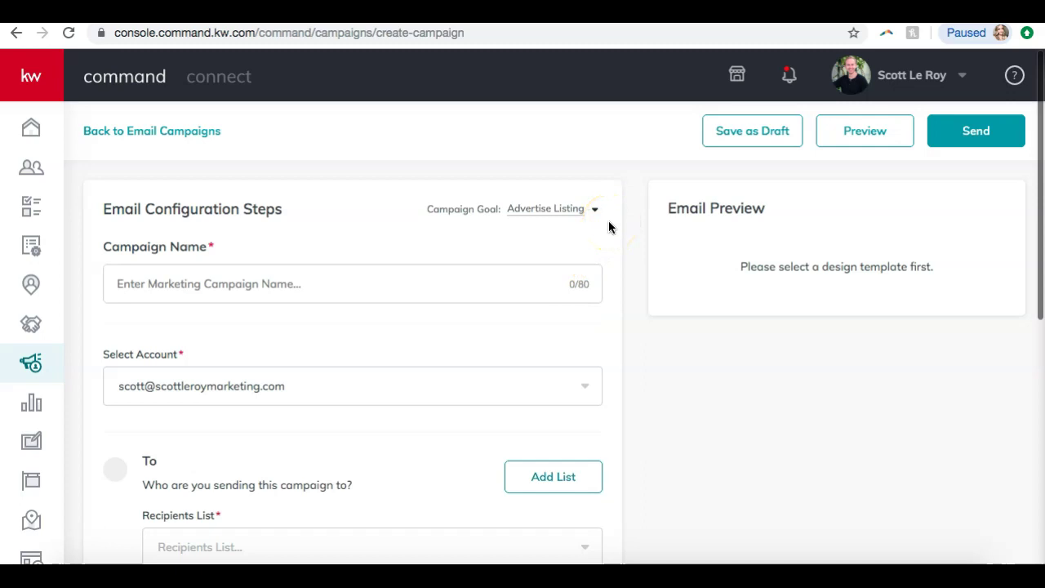
{"action": "left_click", "coordinate": [544, 209]}
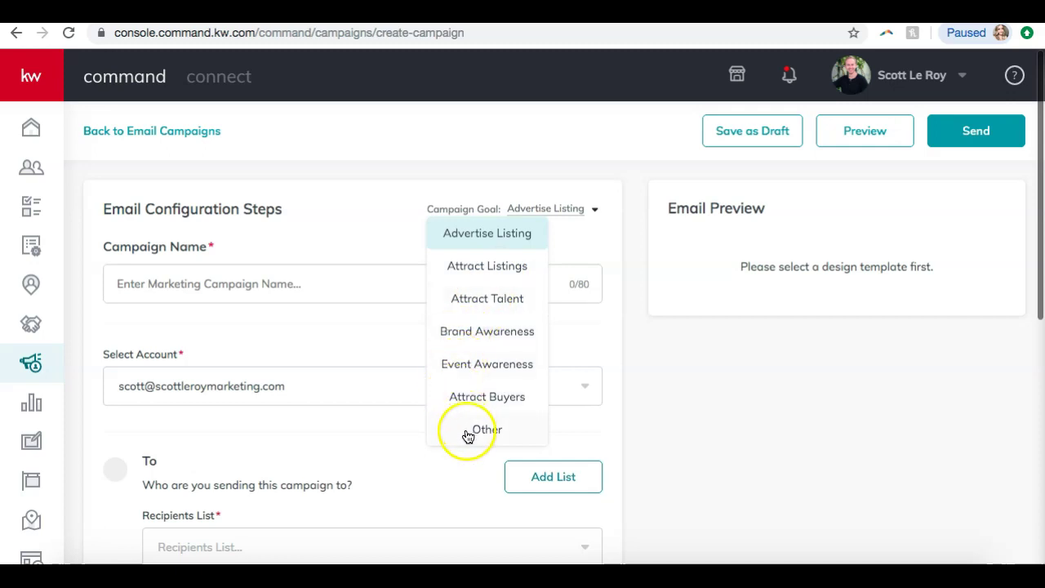
{"action": "left_click", "coordinate": [449, 235]}
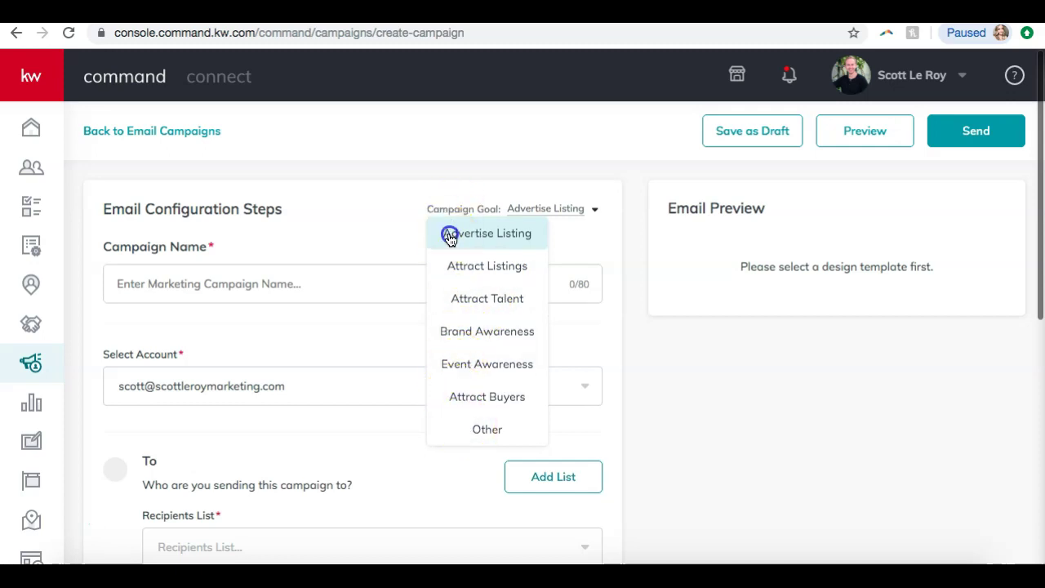
{"action": "left_click", "coordinate": [345, 291]}
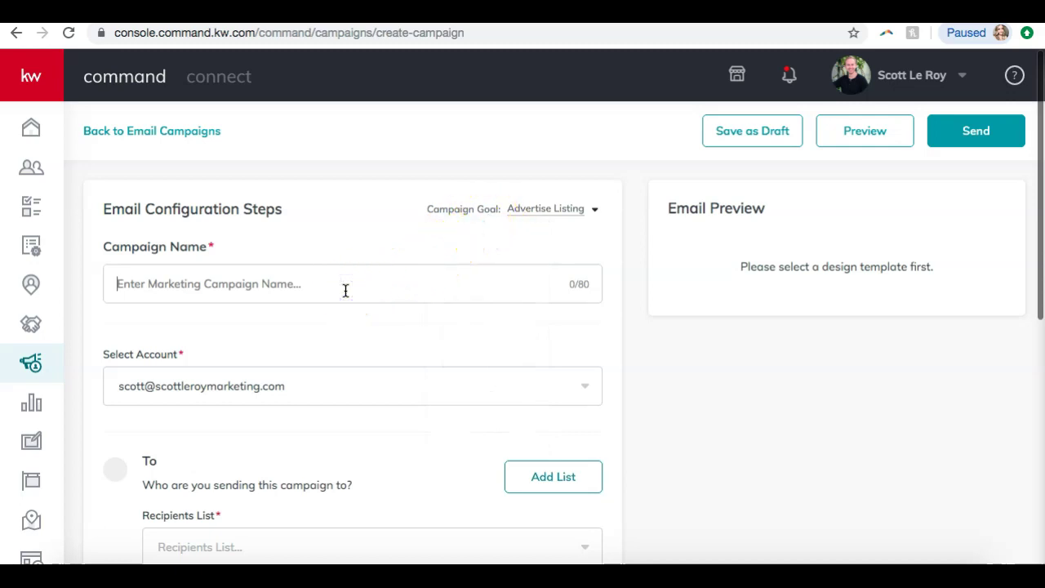
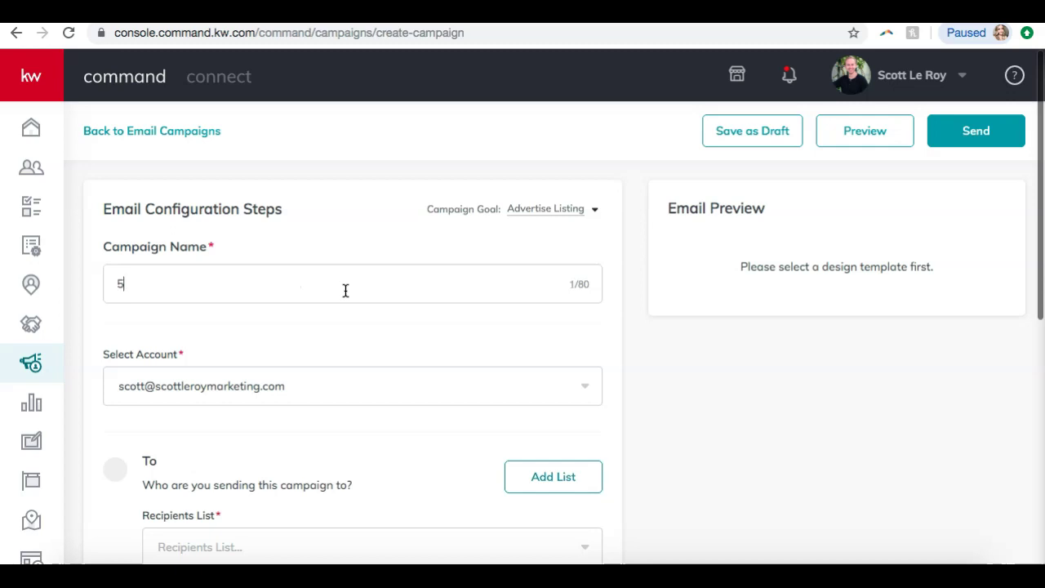
{"action": "left_click", "coordinate": [346, 267]}
{"action": "scroll", "coordinate": [346, 265], "scroll_direction": "down", "scroll_amount": 1}
{"action": "scroll", "coordinate": [346, 265], "scroll_direction": "down", "scroll_amount": 1}
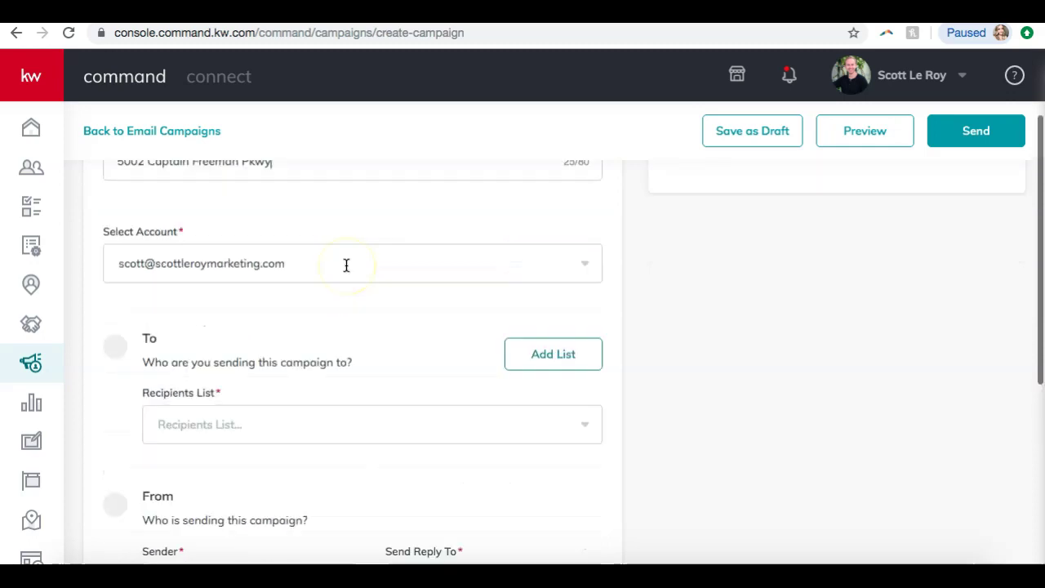
{"action": "scroll", "coordinate": [346, 263], "scroll_direction": "up", "scroll_amount": 1}
- Choose the agent's sending account in the Select Account dropdown
{"action": "left_click", "coordinate": [323, 283]}
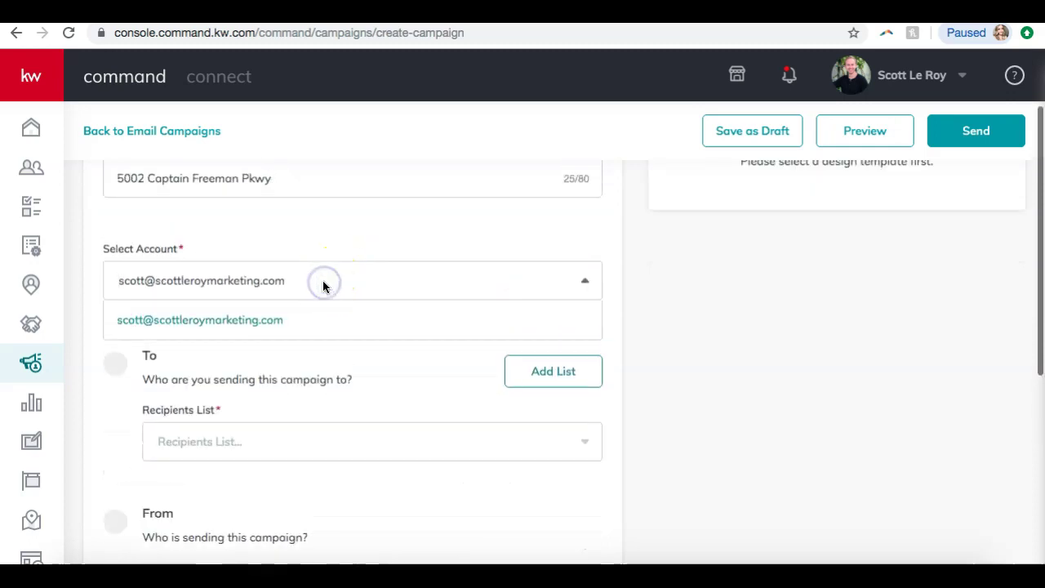
{"action": "left_click", "coordinate": [210, 321]}
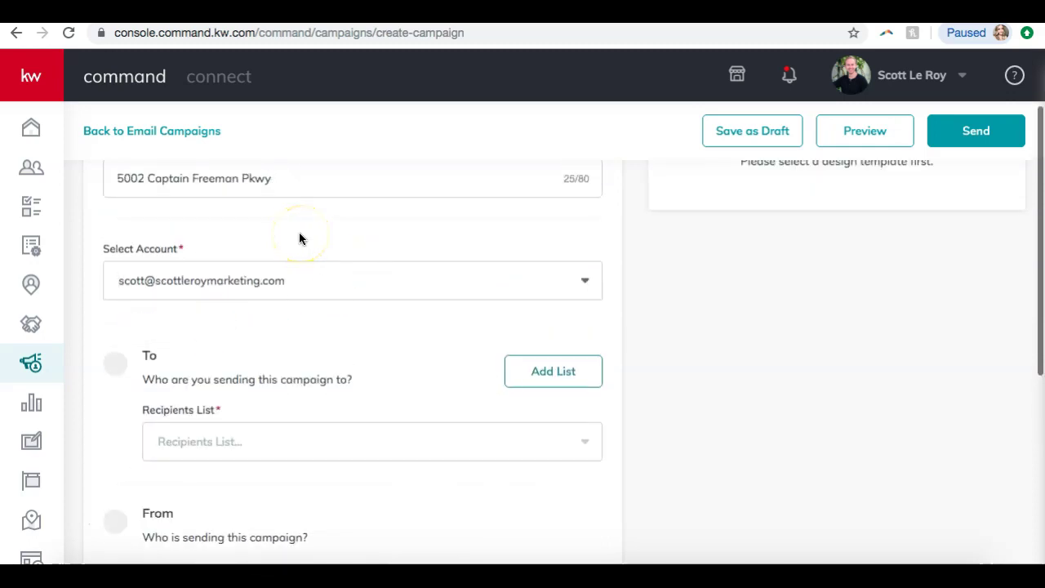
{"action": "scroll", "coordinate": [299, 236], "scroll_direction": "up", "scroll_amount": 1}
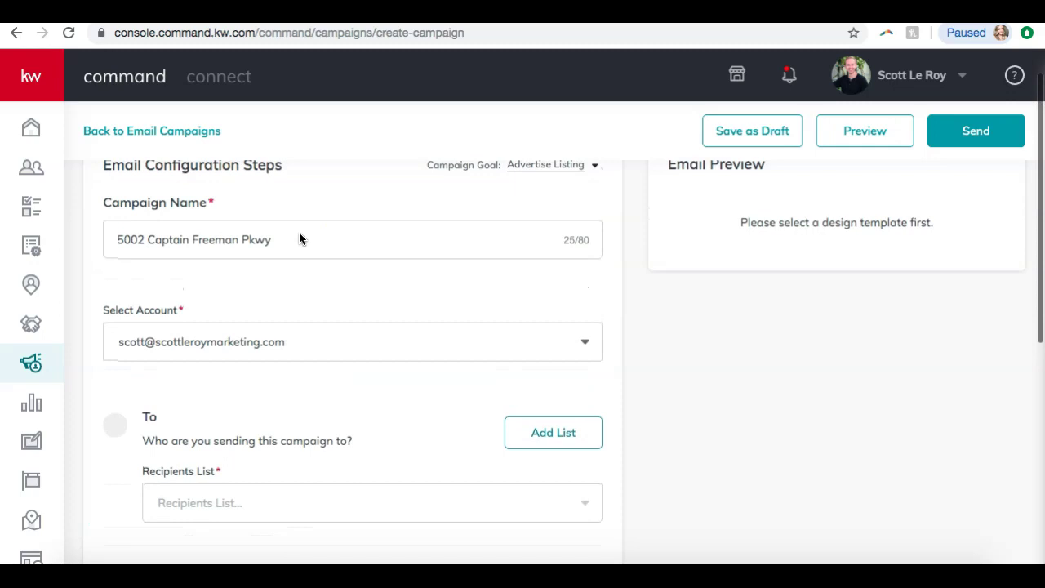
{"action": "left_click", "coordinate": [235, 339]}
{"action": "left_click", "coordinate": [235, 339]}
{"action": "left_click", "coordinate": [187, 348]}
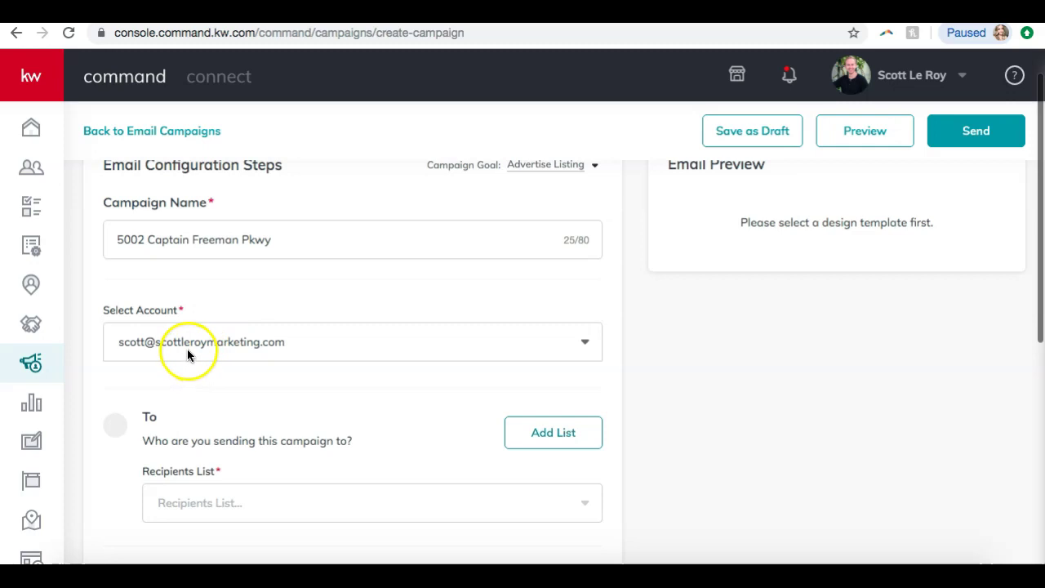
{"action": "left_click", "coordinate": [169, 382]}
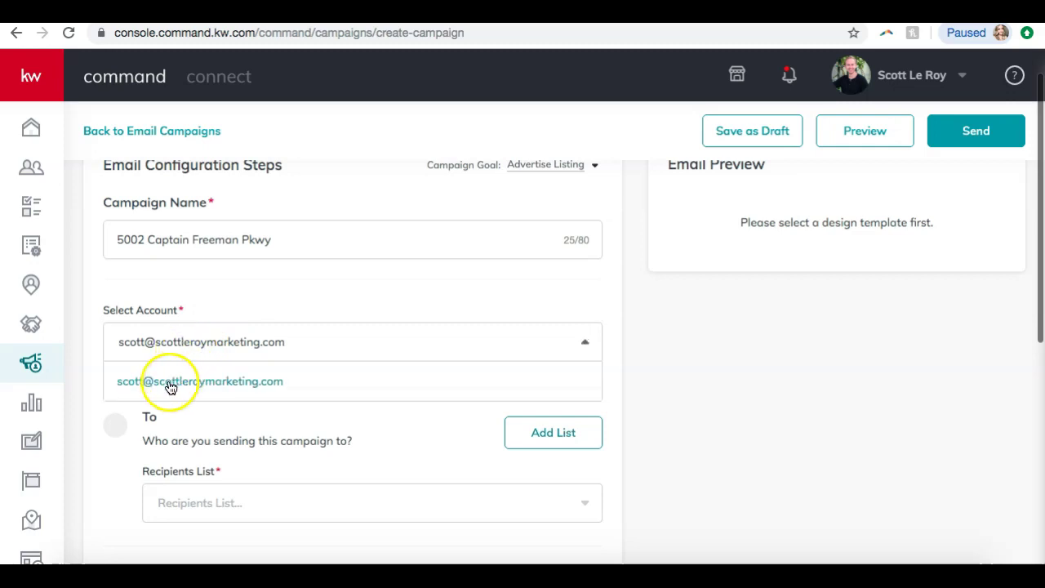
{"action": "left_click", "coordinate": [216, 352]}
{"action": "left_click", "coordinate": [217, 387]}
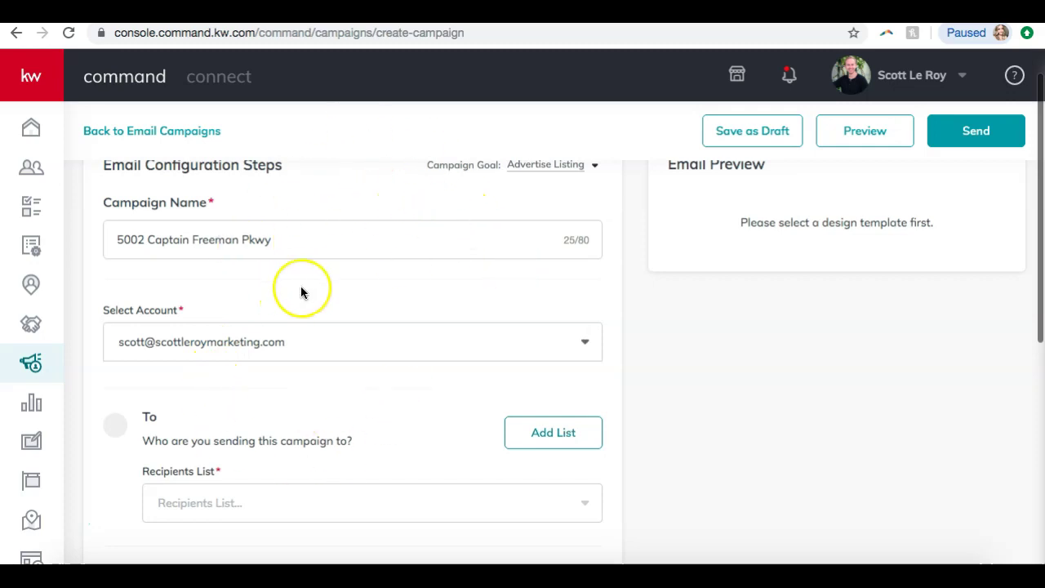
{"action": "scroll", "coordinate": [301, 291], "scroll_direction": "down", "scroll_amount": 3}
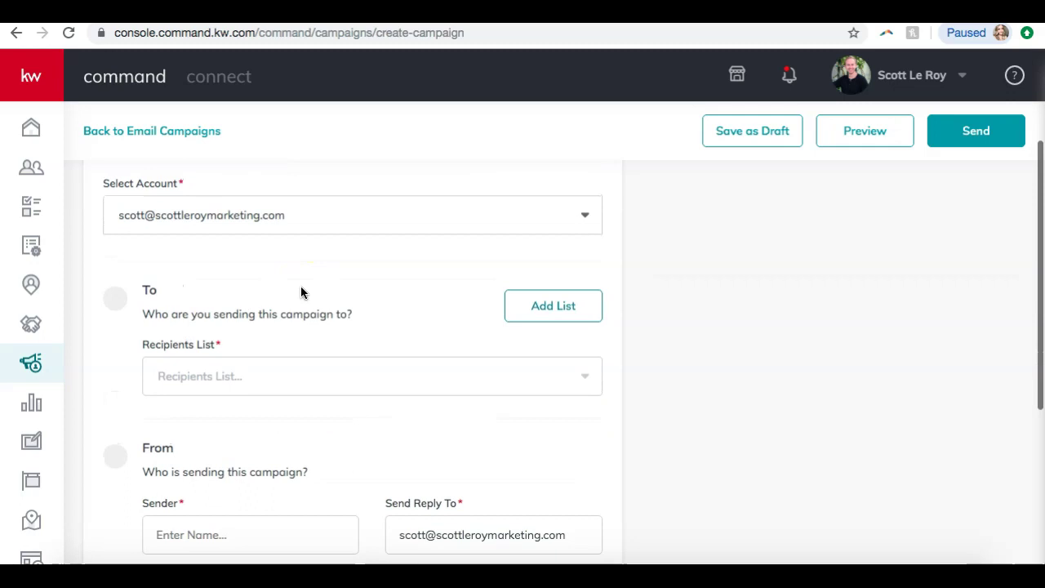
- Set the Recipients List to New SLM Tips
{"action": "left_click", "coordinate": [207, 373]}
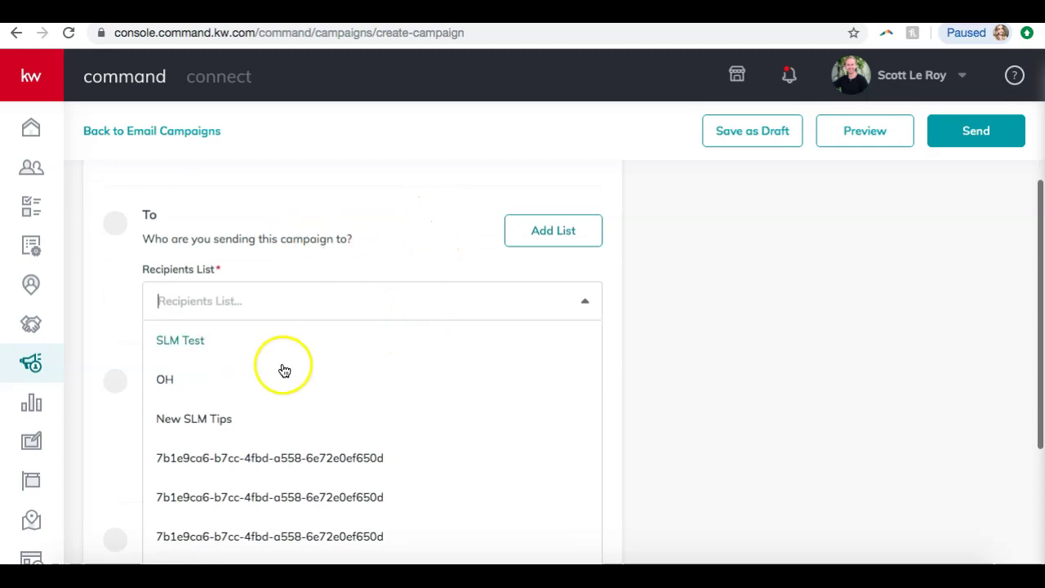
{"action": "scroll", "coordinate": [284, 370], "scroll_direction": "down", "scroll_amount": 1}
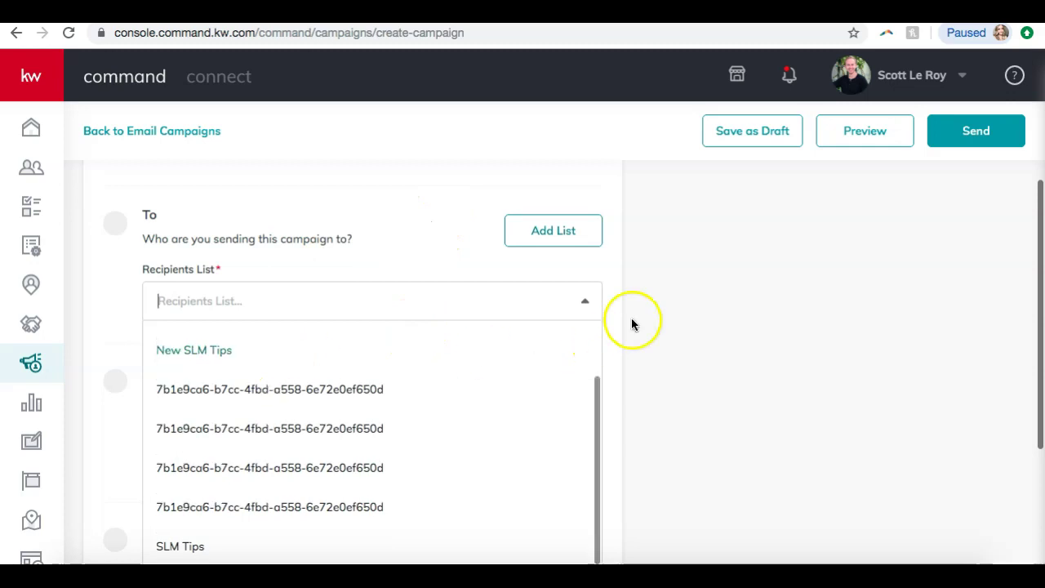
{"action": "scroll", "coordinate": [367, 415], "scroll_direction": "up", "scroll_amount": 1}
{"action": "left_click", "coordinate": [209, 331]}
{"action": "left_click", "coordinate": [267, 281]}
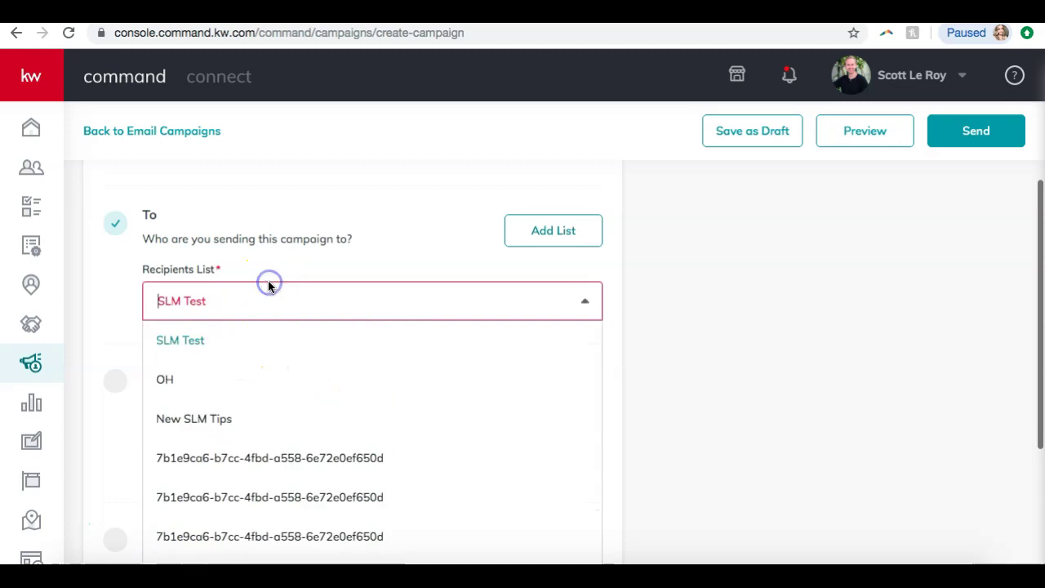
{"action": "left_click", "coordinate": [220, 415]}
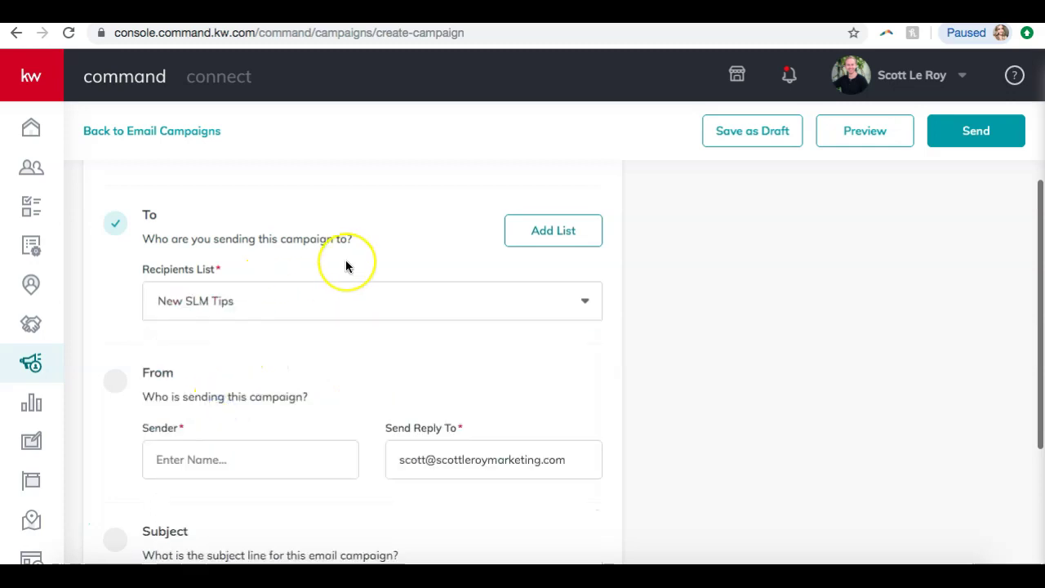
- Enter the agent's full name as sender and confirm the reply-to address
{"action": "scroll", "coordinate": [345, 266], "scroll_direction": "down", "scroll_amount": 3}
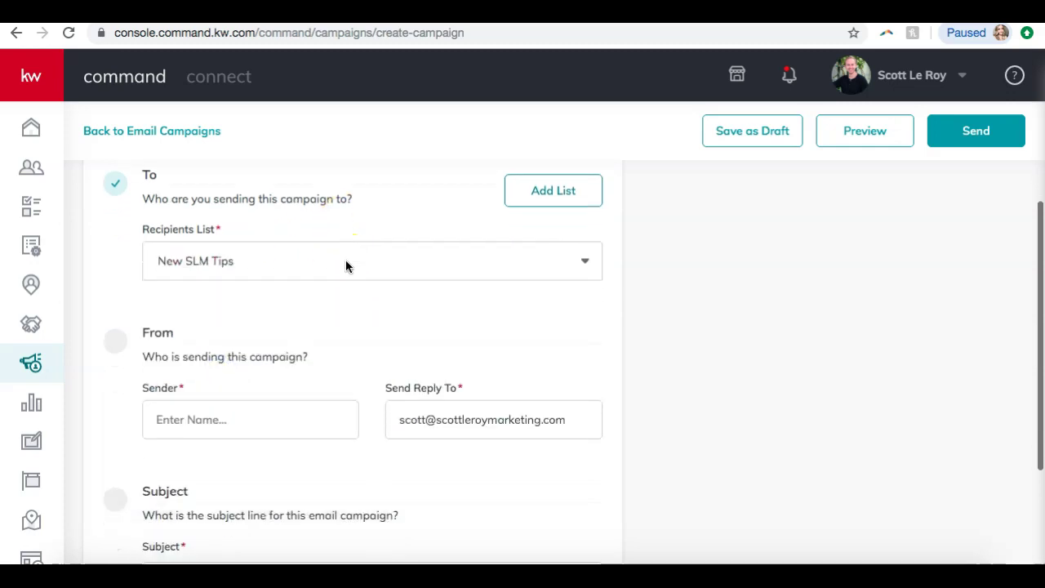
{"action": "left_click", "coordinate": [193, 330]}
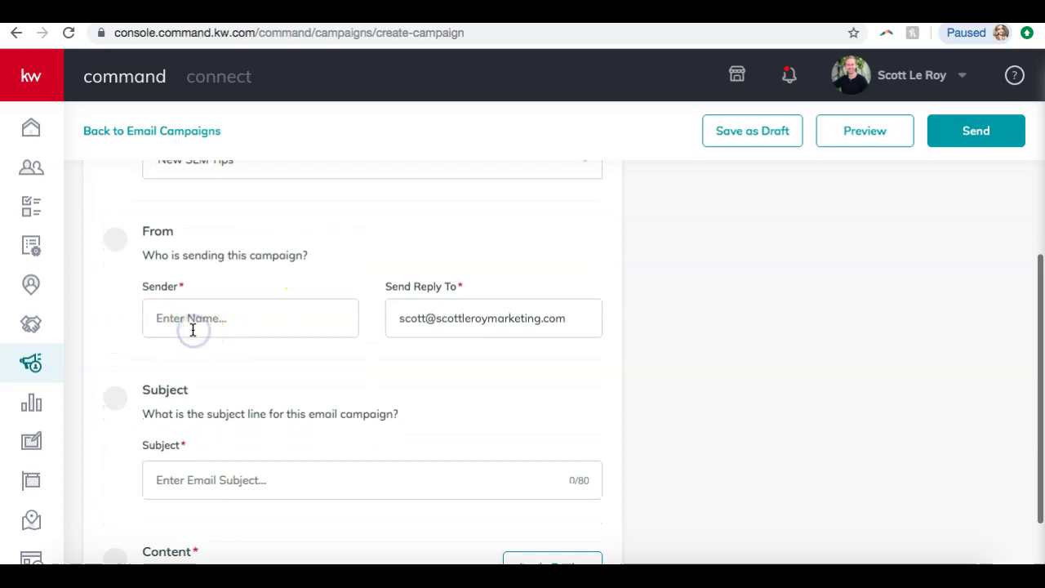
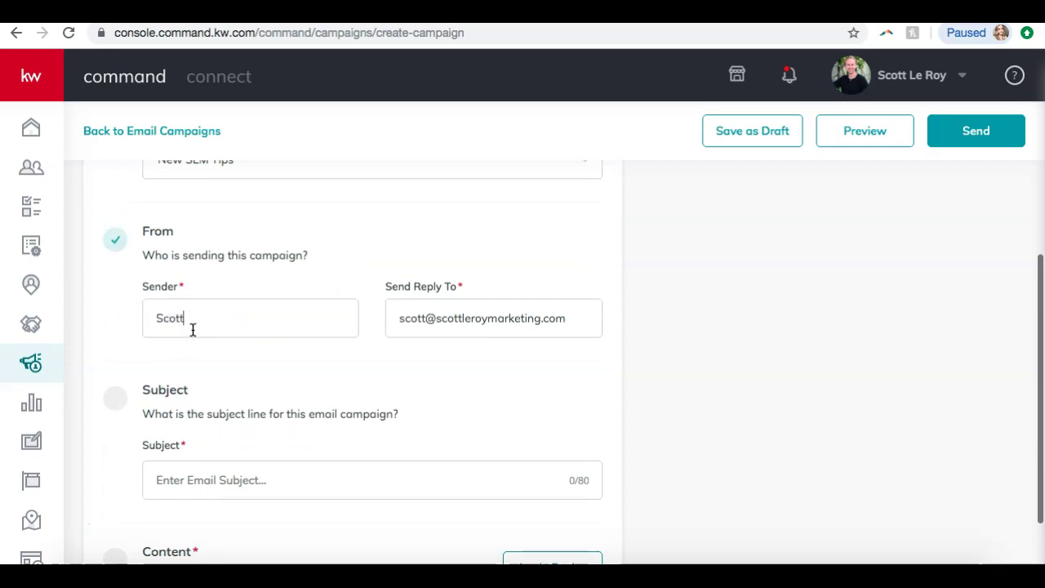
{"action": "left_click", "coordinate": [315, 258]}
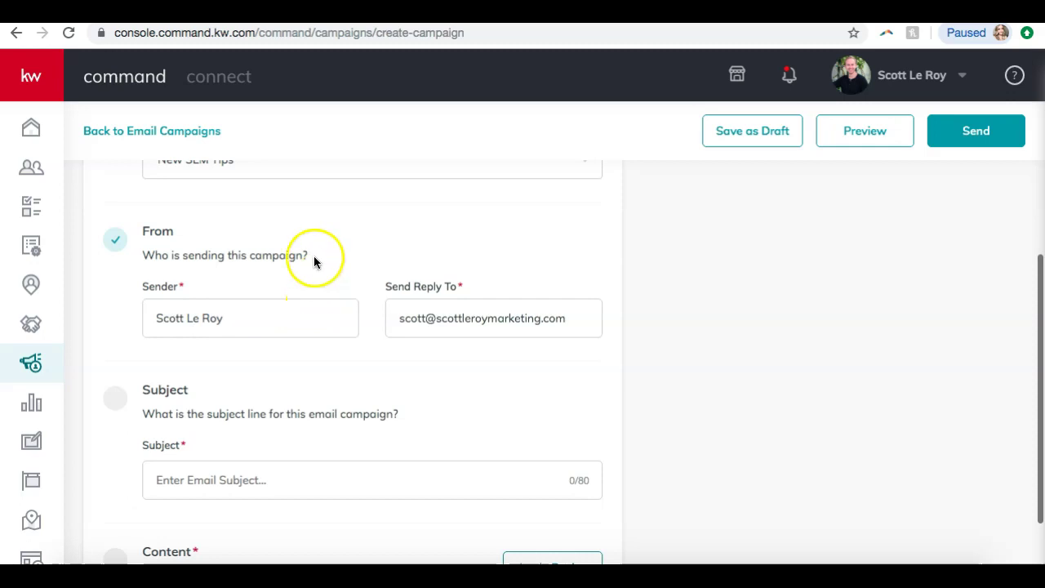
{"action": "left_click", "coordinate": [206, 343]}
{"action": "left_click", "coordinate": [479, 325]}
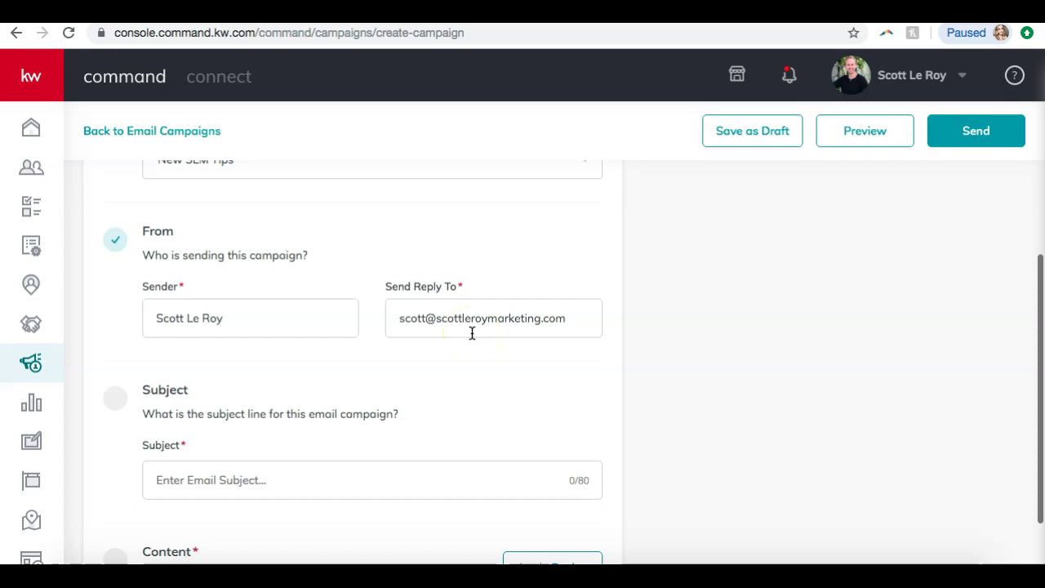
- Enter the subject 'Amazing New Listing in Franklin!' and go to Apply Design's template list
{"action": "scroll", "coordinate": [472, 333], "scroll_direction": "down", "scroll_amount": 2}
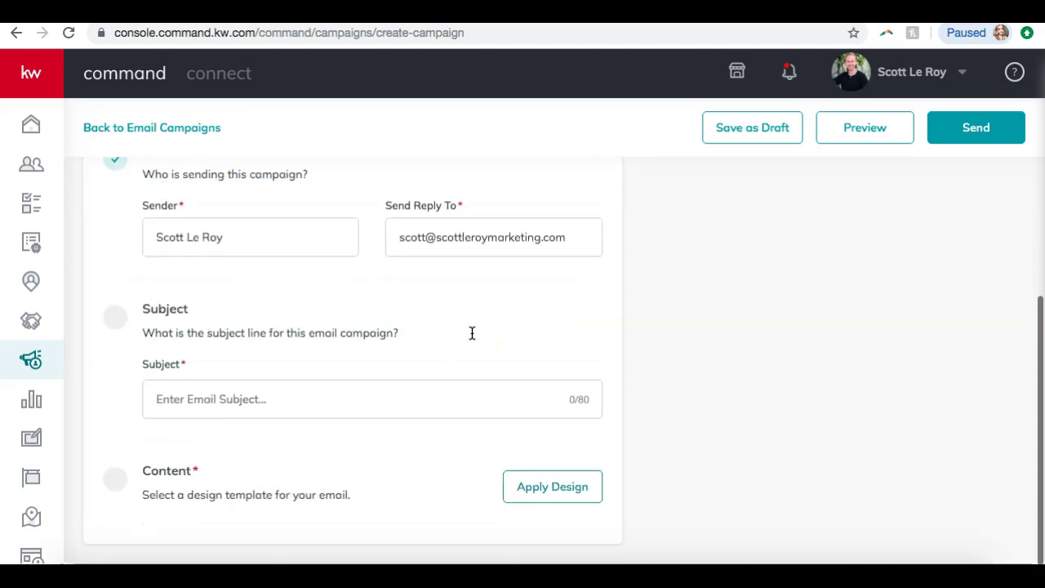
{"action": "left_click", "coordinate": [313, 402]}
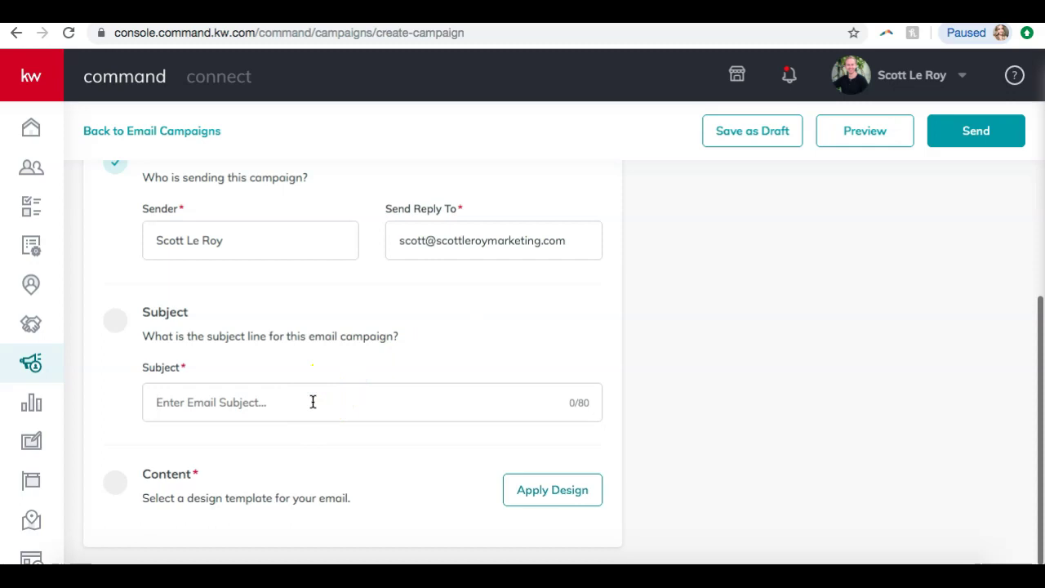
{"action": "type", "text": "Amazing New Listing in Franklin!"}
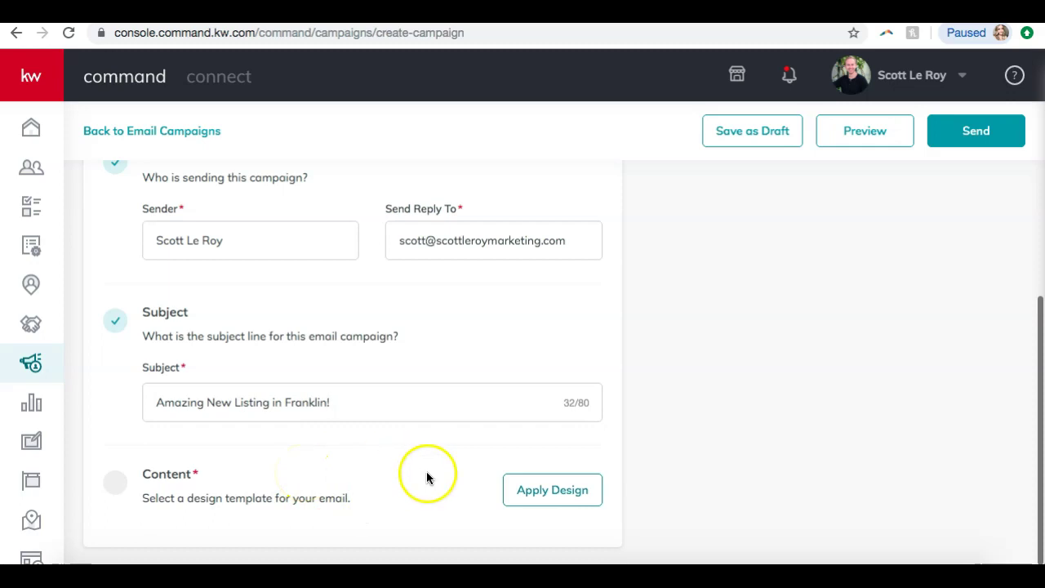
{"action": "left_click", "coordinate": [546, 490]}
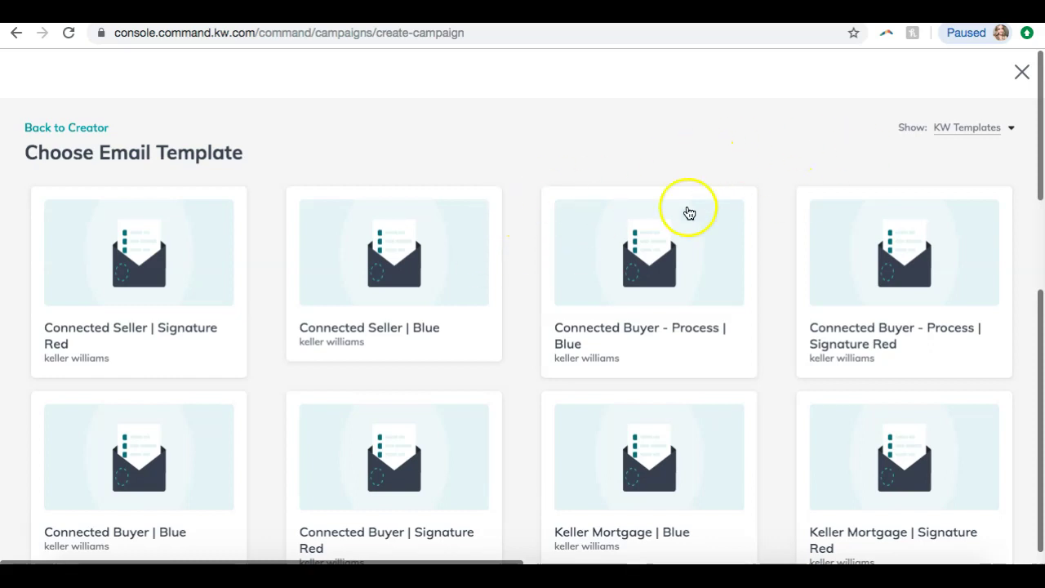
{"action": "scroll", "coordinate": [695, 206], "scroll_direction": "down", "scroll_amount": 15}
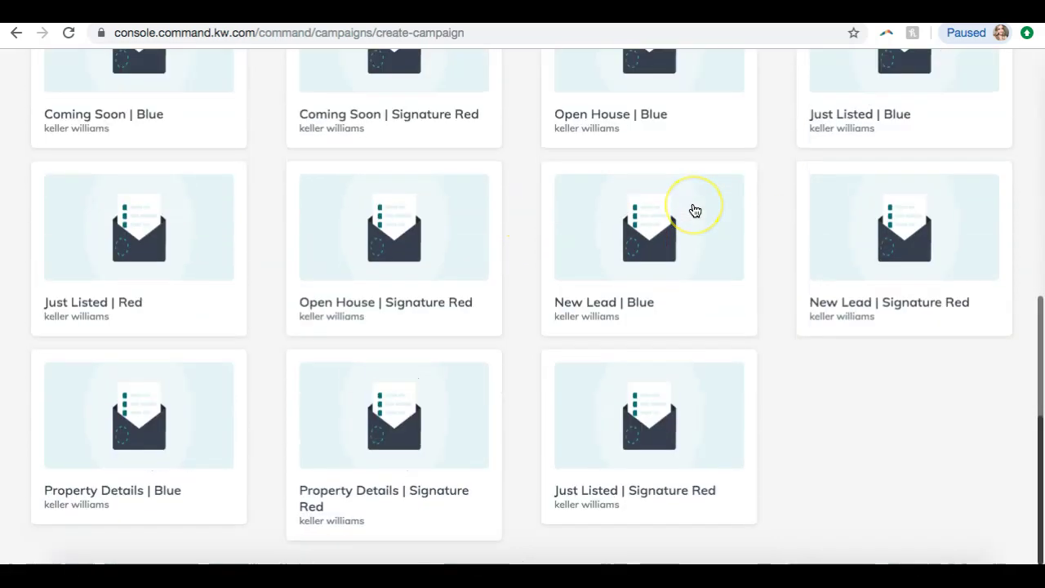
{"action": "scroll", "coordinate": [692, 211], "scroll_direction": "up", "scroll_amount": 20}
{"action": "left_click", "coordinate": [984, 127]}
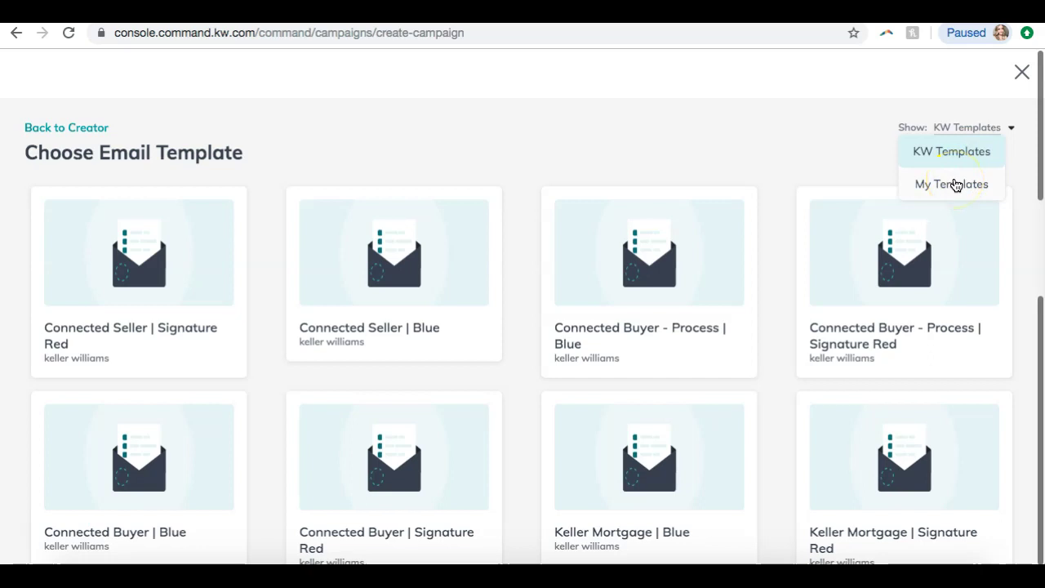
{"action": "left_click", "coordinate": [959, 182]}
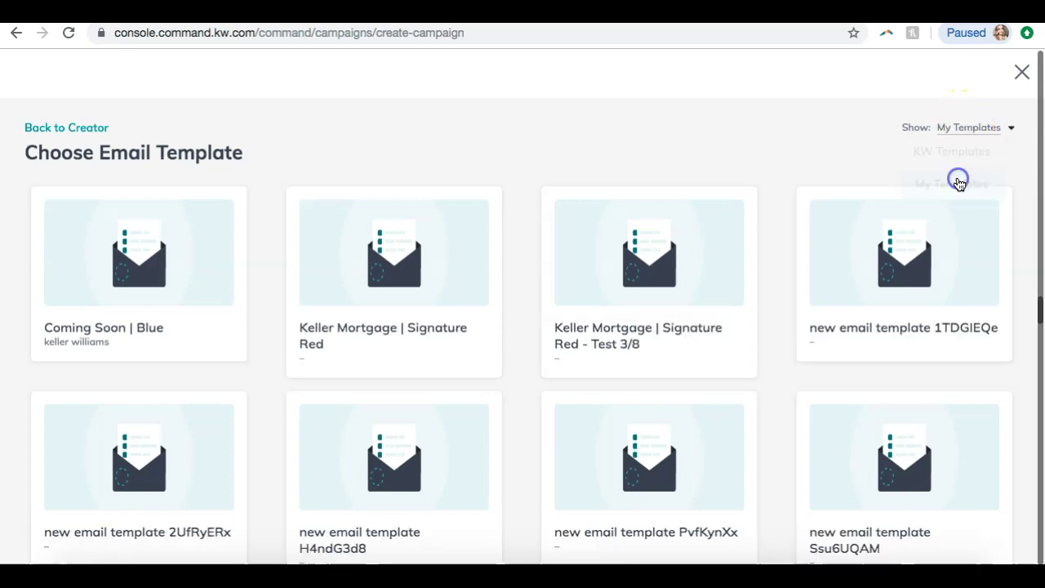
{"action": "scroll", "coordinate": [684, 250], "scroll_direction": "down", "scroll_amount": 5}
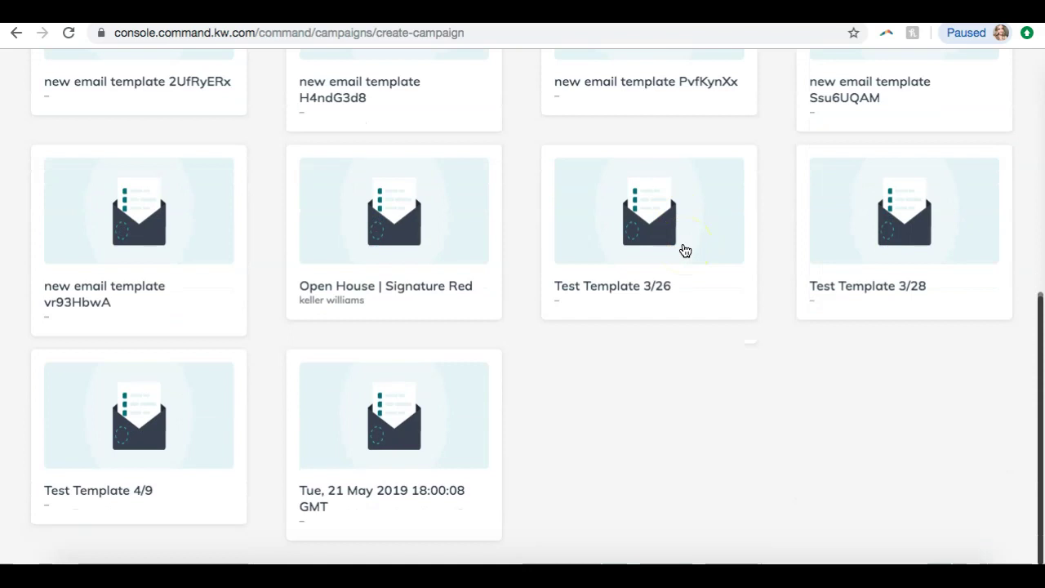
{"action": "scroll", "coordinate": [684, 250], "scroll_direction": "up", "scroll_amount": 5}
{"action": "left_click", "coordinate": [965, 130]}
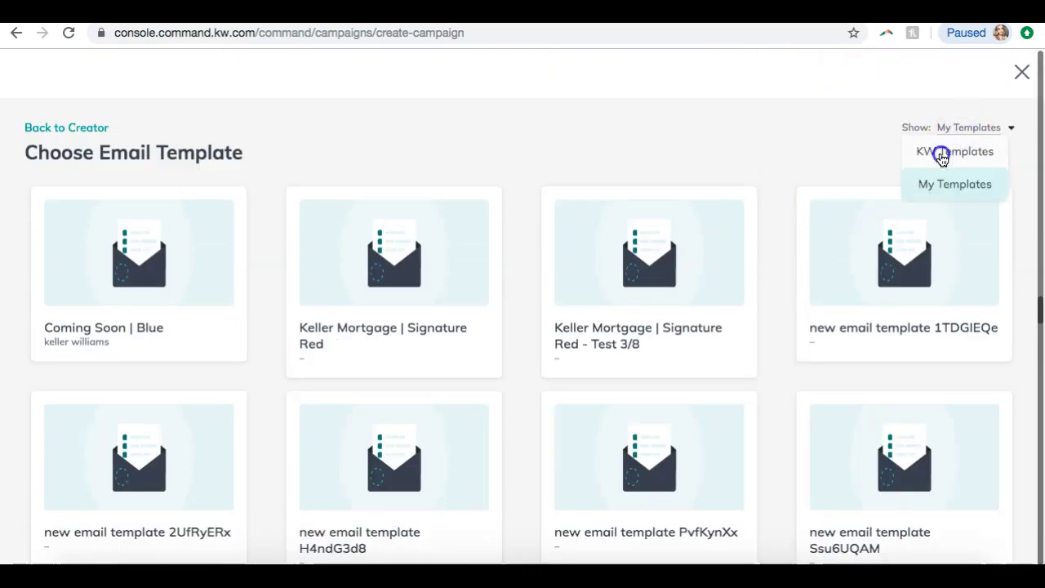
{"action": "left_click", "coordinate": [941, 153]}
{"action": "left_click", "coordinate": [619, 406]}
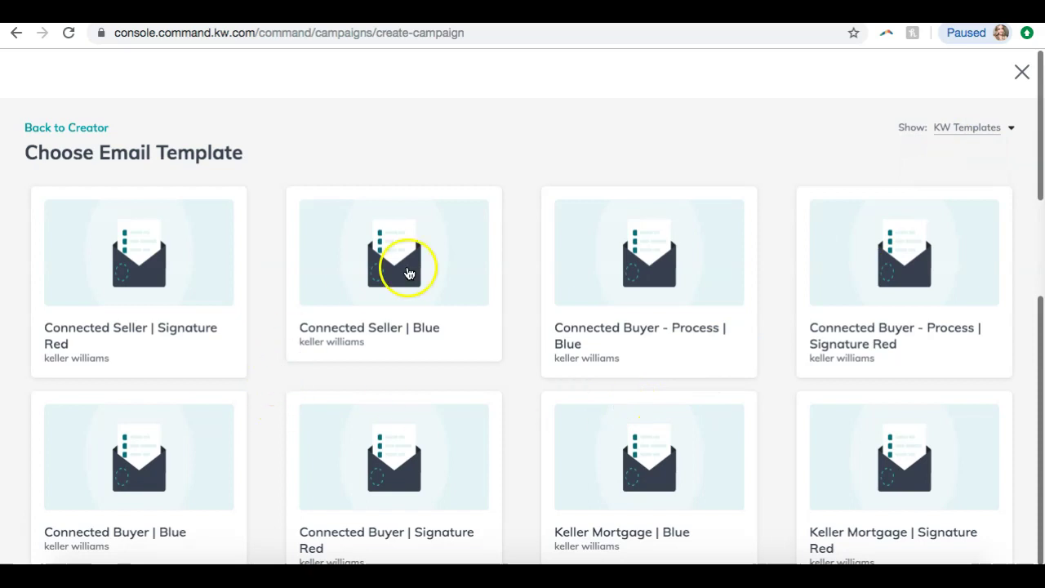
{"action": "scroll", "coordinate": [401, 290], "scroll_direction": "down", "scroll_amount": 4}
{"action": "scroll", "coordinate": [401, 294], "scroll_direction": "down", "scroll_amount": 10}
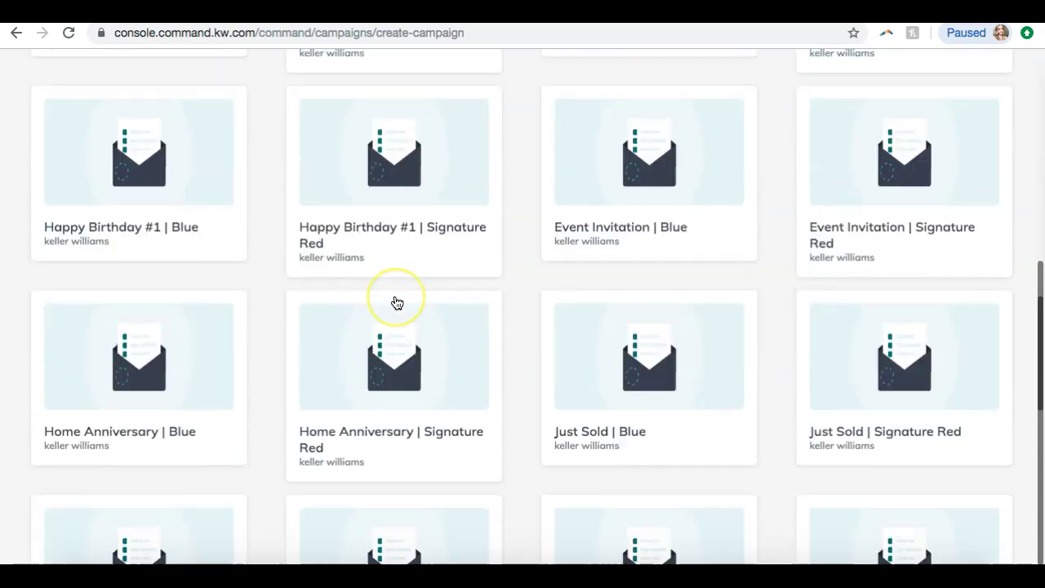
{"action": "scroll", "coordinate": [396, 303], "scroll_direction": "down", "scroll_amount": 3}
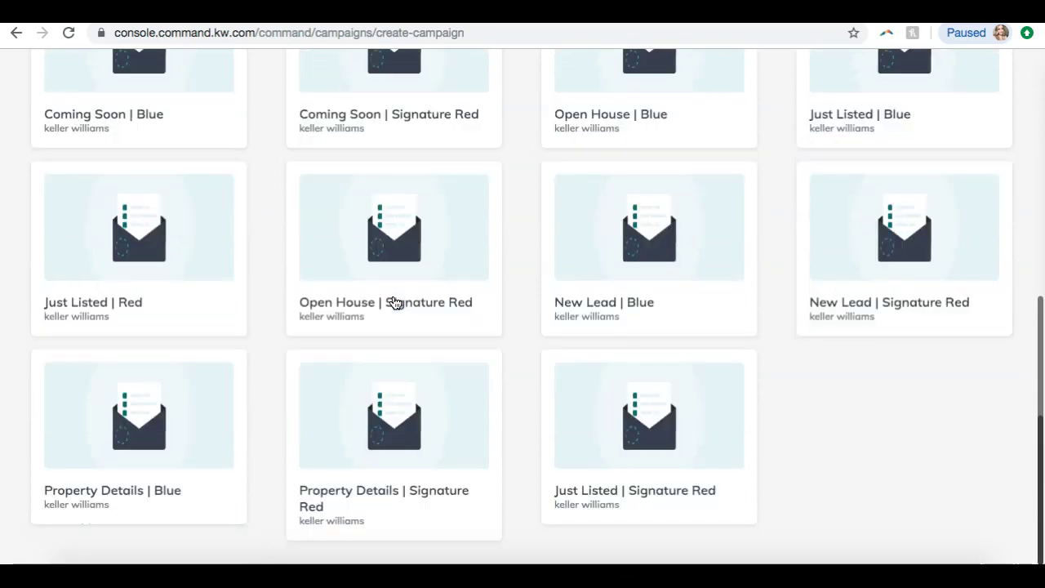
{"action": "scroll", "coordinate": [560, 319], "scroll_direction": "up", "scroll_amount": 2}
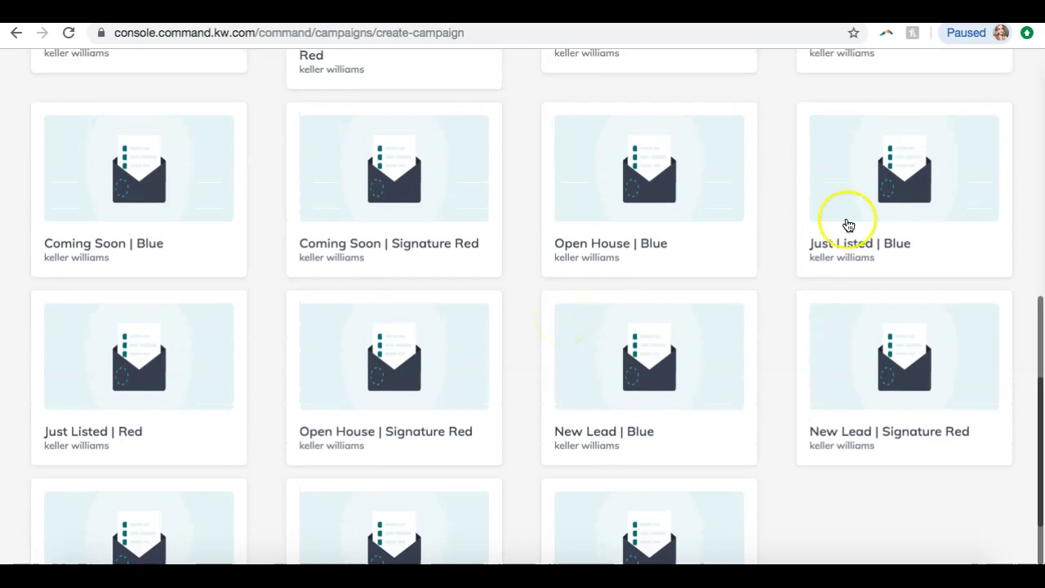
- Open the Just Listed | Blue template and scroll its form down to Property Details
{"action": "left_click", "coordinate": [938, 193]}
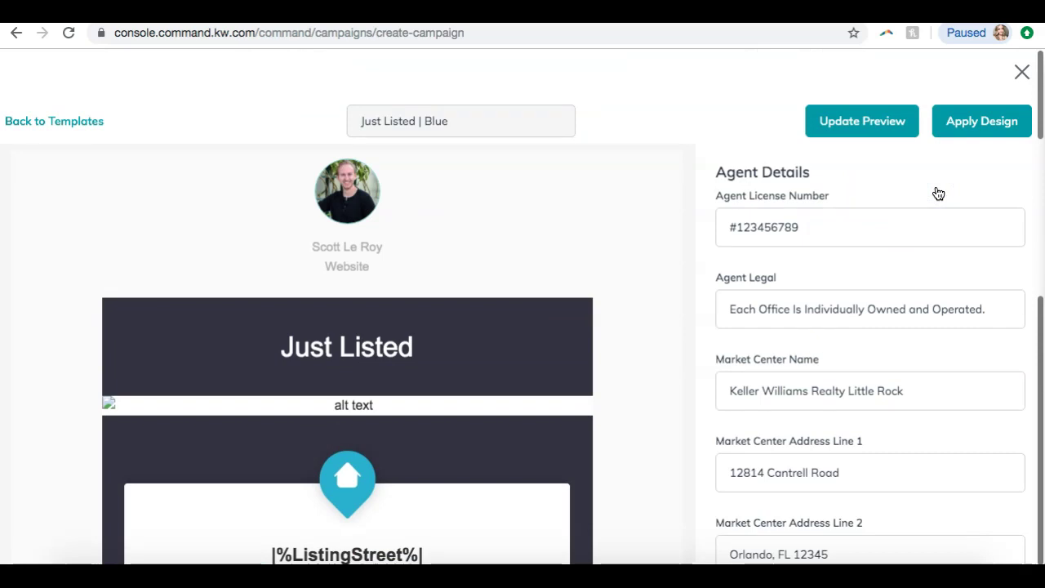
{"action": "scroll", "coordinate": [564, 378], "scroll_direction": "down", "scroll_amount": 8}
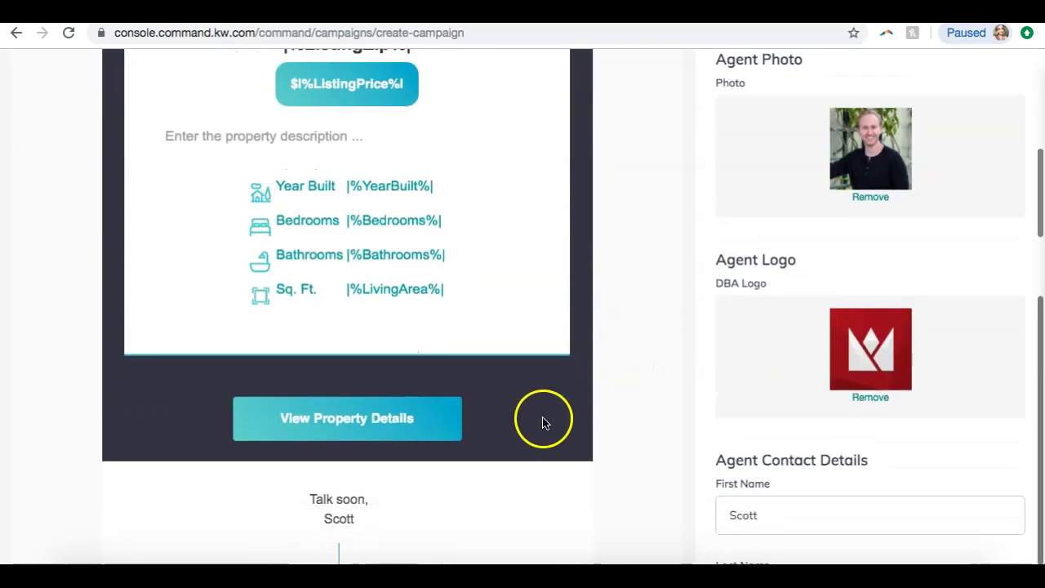
{"action": "scroll", "coordinate": [543, 422], "scroll_direction": "down", "scroll_amount": 15}
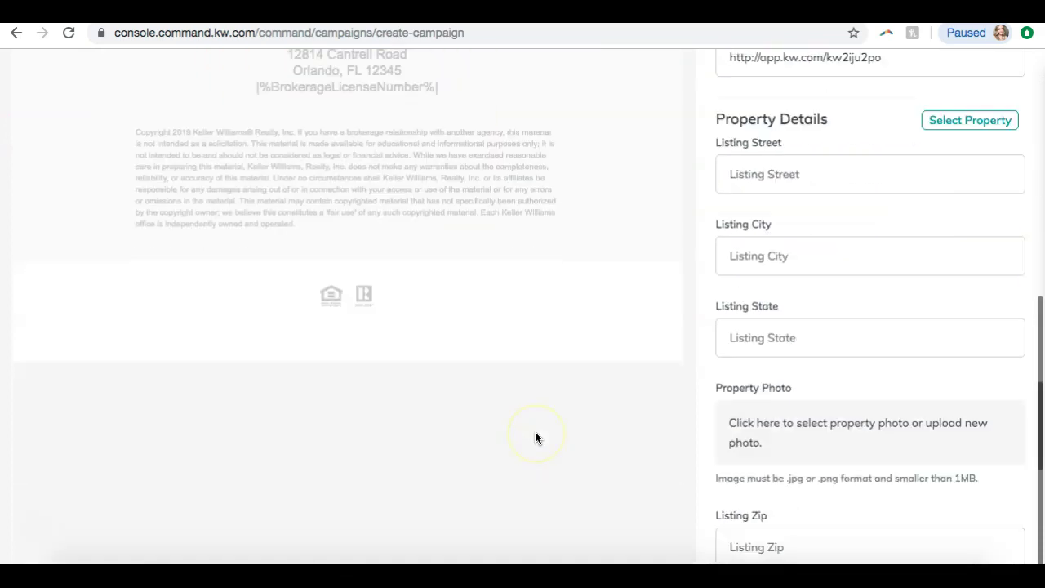
{"action": "scroll", "coordinate": [535, 433], "scroll_direction": "down", "scroll_amount": 6}
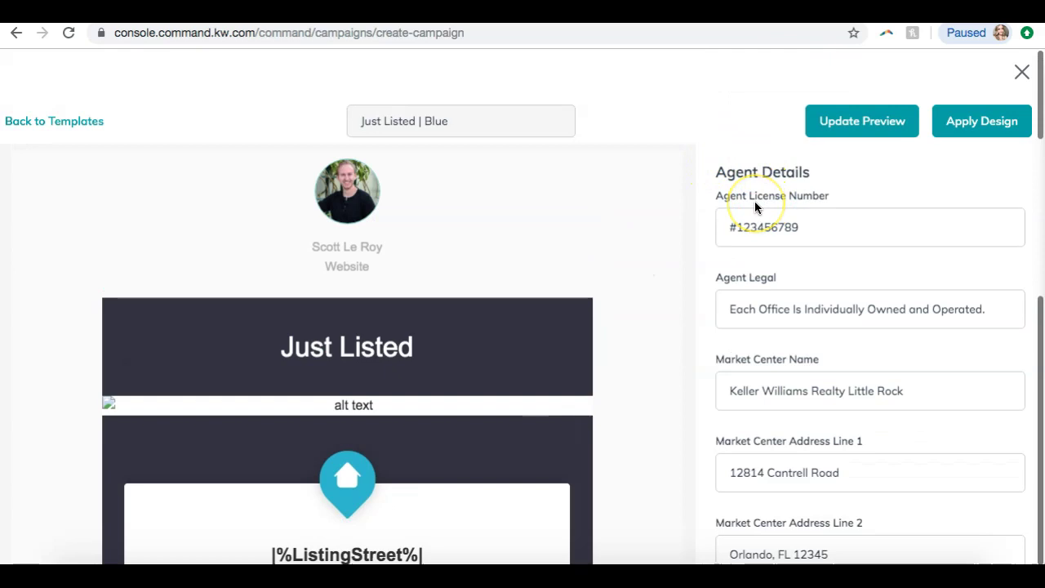
{"action": "scroll", "coordinate": [755, 201], "scroll_direction": "down", "scroll_amount": 15}
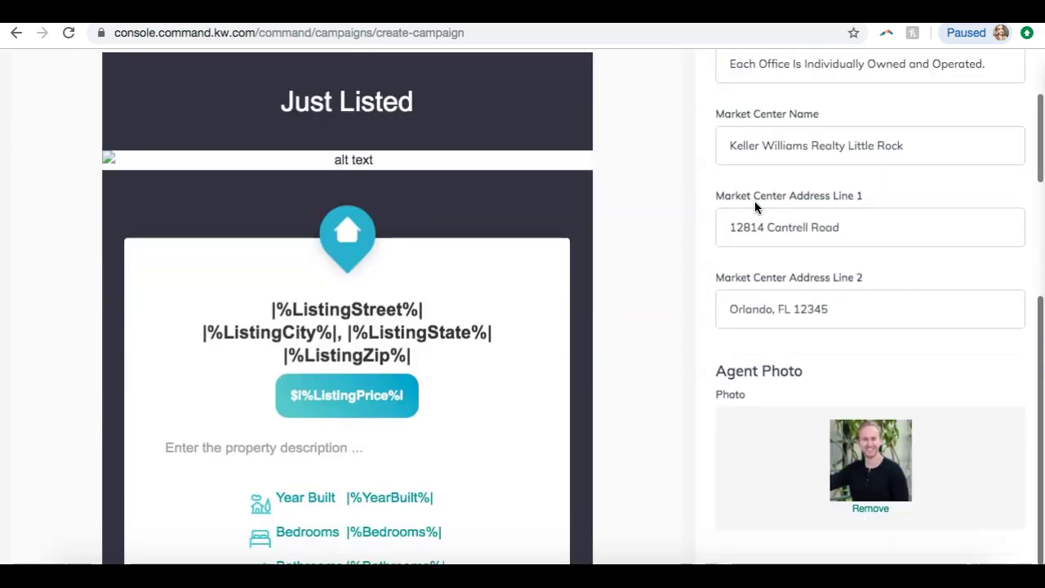
{"action": "scroll", "coordinate": [742, 219], "scroll_direction": "down", "scroll_amount": 5}
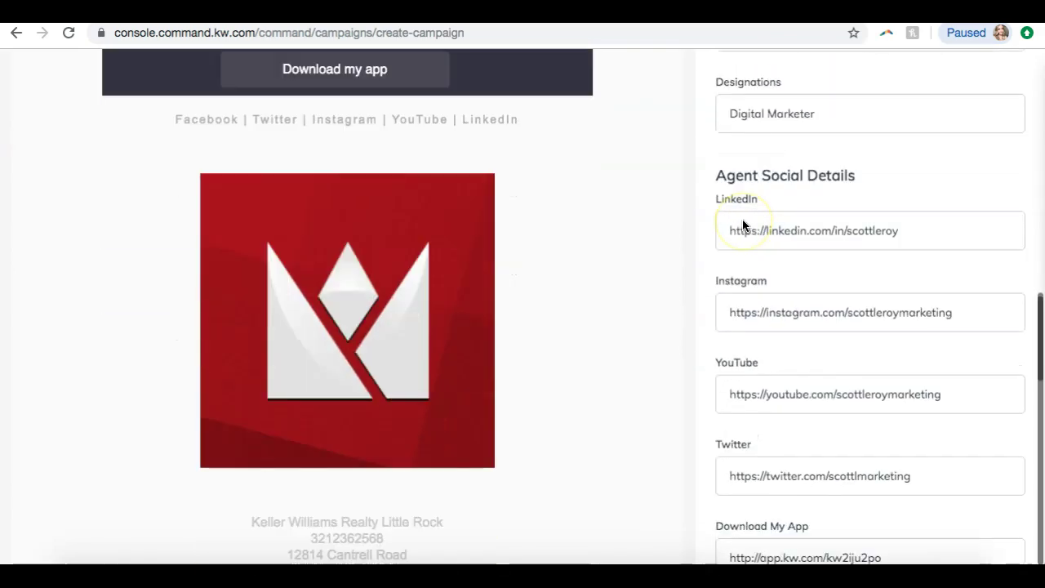
{"action": "scroll", "coordinate": [742, 219], "scroll_direction": "up", "scroll_amount": 11}
{"action": "scroll", "coordinate": [739, 222], "scroll_direction": "down", "scroll_amount": 8}
{"action": "scroll", "coordinate": [730, 233], "scroll_direction": "down", "scroll_amount": 5}
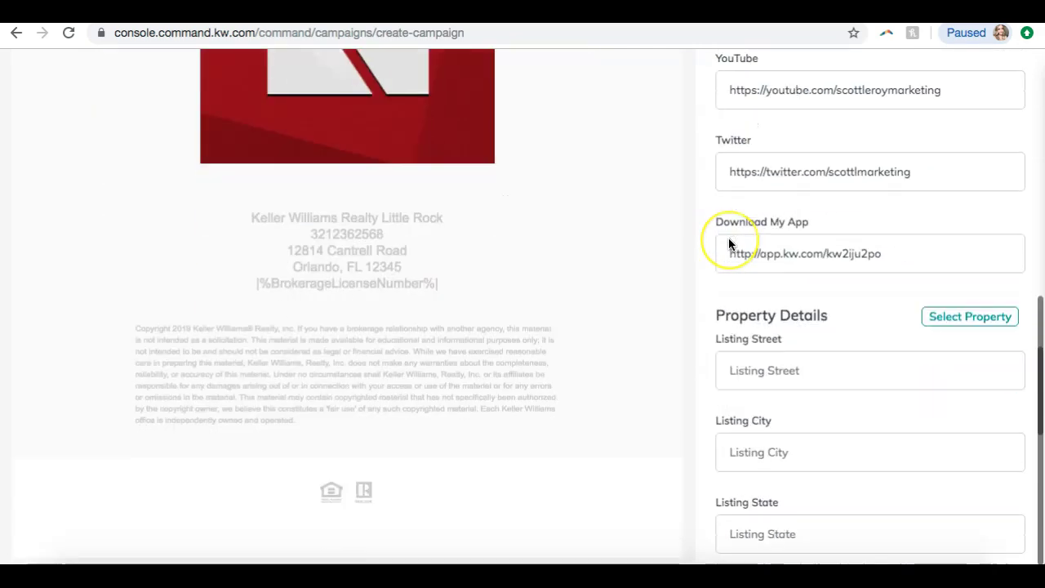
- Search Select Property by address '123 main' across All Listings
{"action": "left_click", "coordinate": [960, 320]}
{"action": "left_click", "coordinate": [307, 121]}
{"action": "type", "text": "123 ma"}
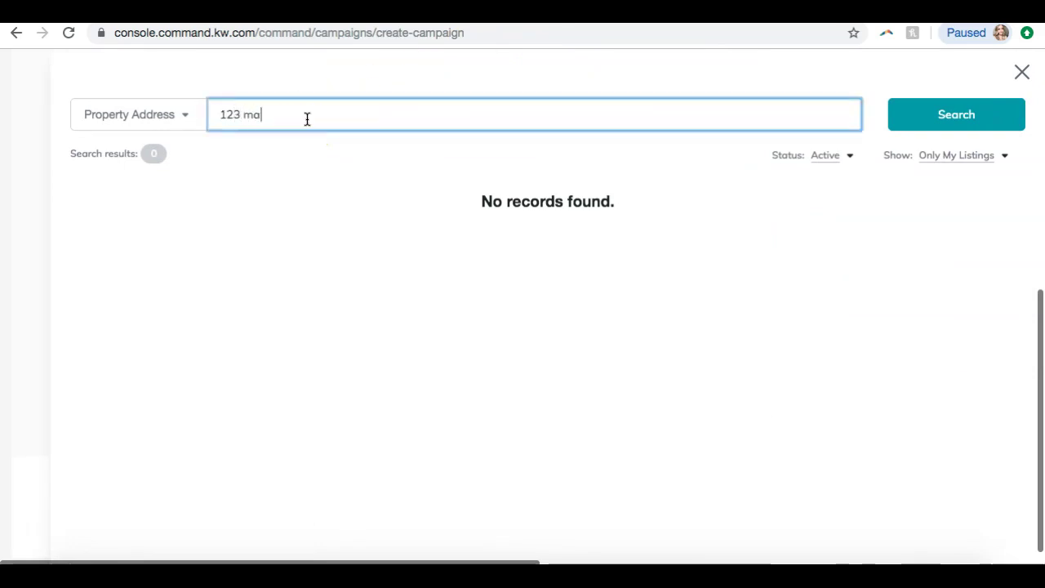
{"action": "type", "text": "in"}
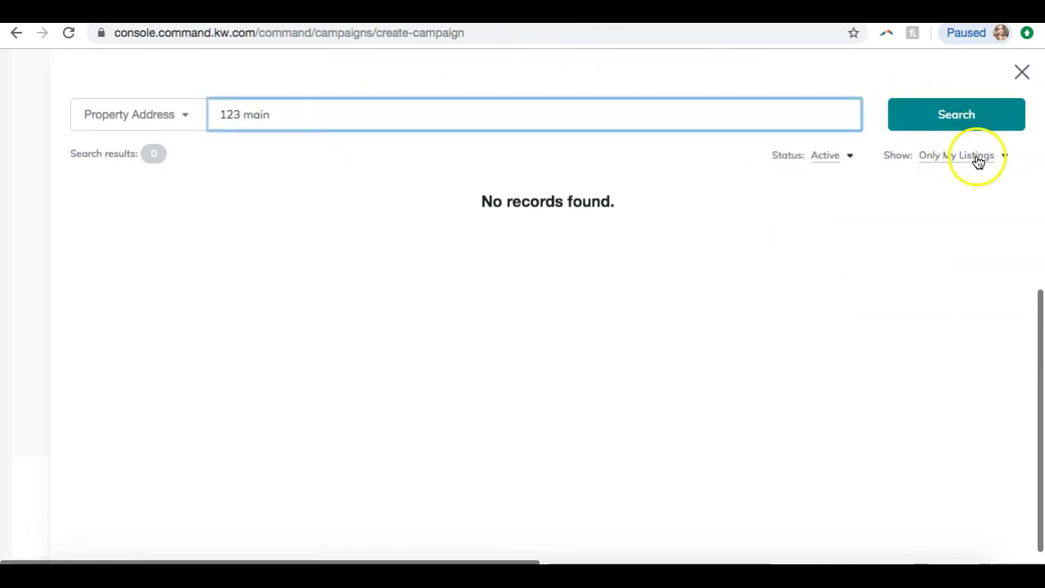
{"action": "left_click", "coordinate": [977, 160]}
{"action": "left_click", "coordinate": [952, 180]}
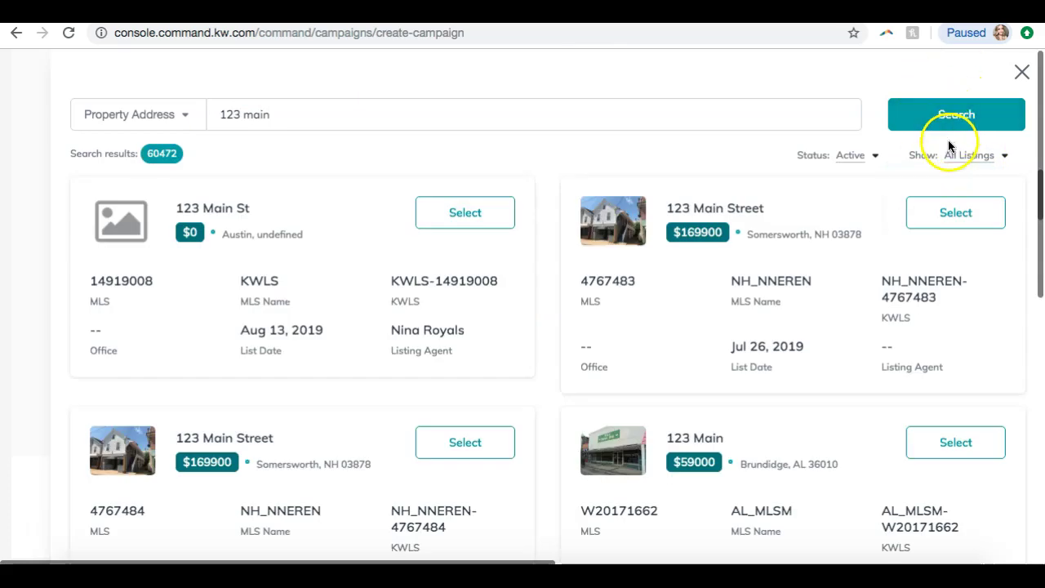
{"action": "left_click", "coordinate": [969, 162]}
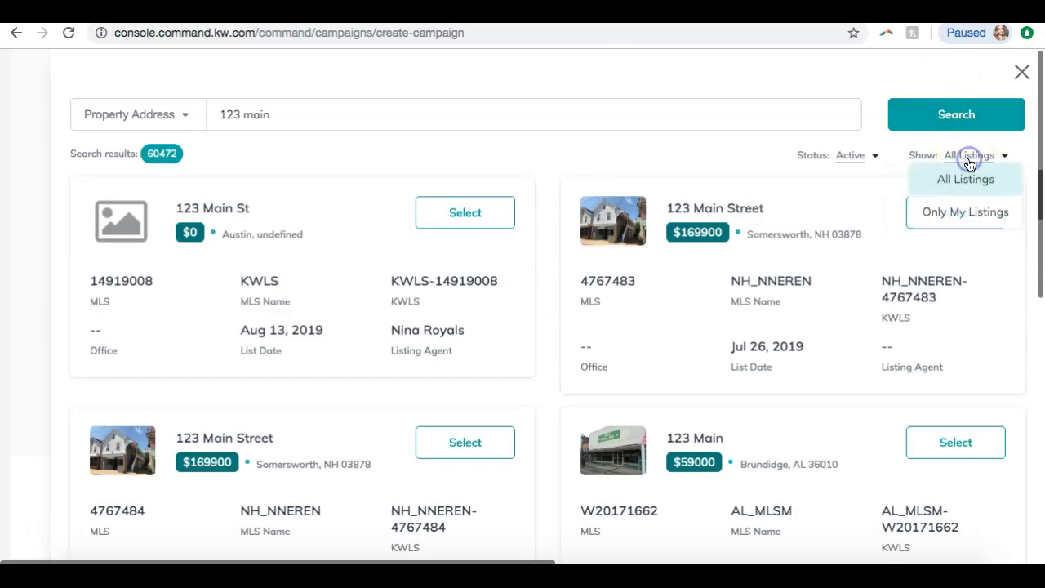
{"action": "left_click", "coordinate": [996, 157]}
{"action": "left_click", "coordinate": [973, 160]}
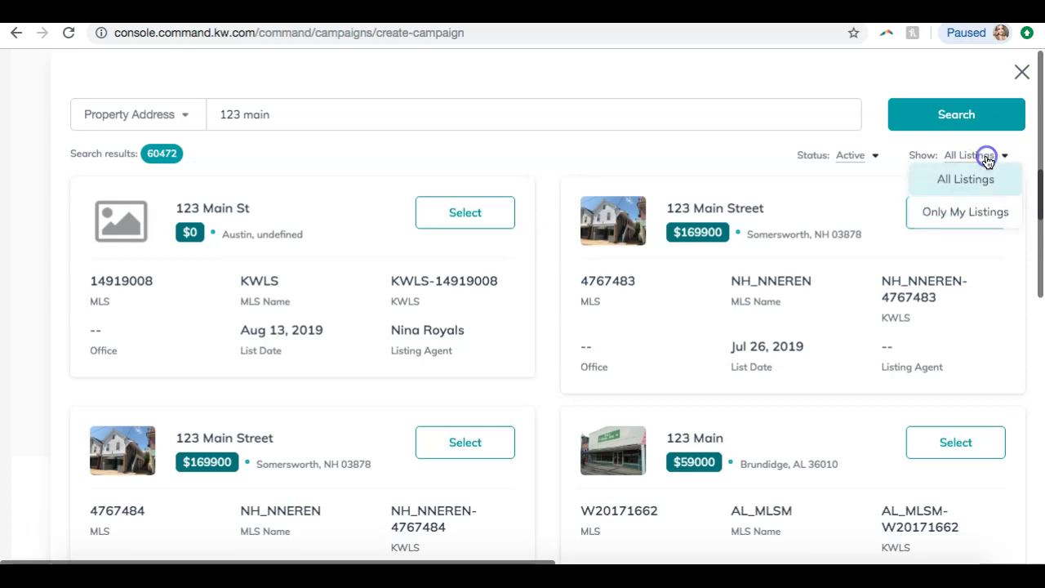
{"action": "left_click", "coordinate": [943, 147]}
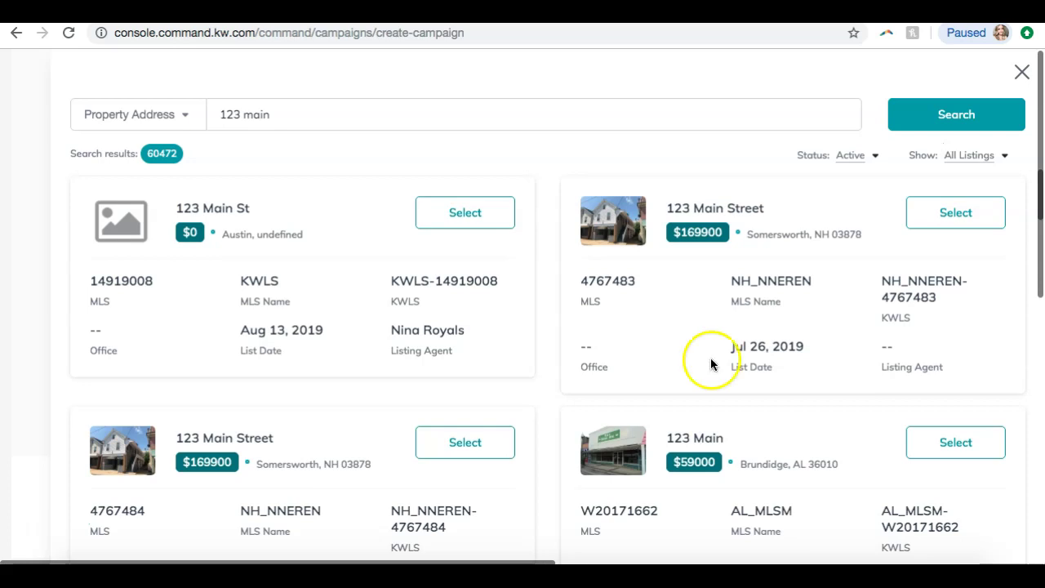
{"action": "scroll", "coordinate": [495, 513], "scroll_direction": "down", "scroll_amount": 4}
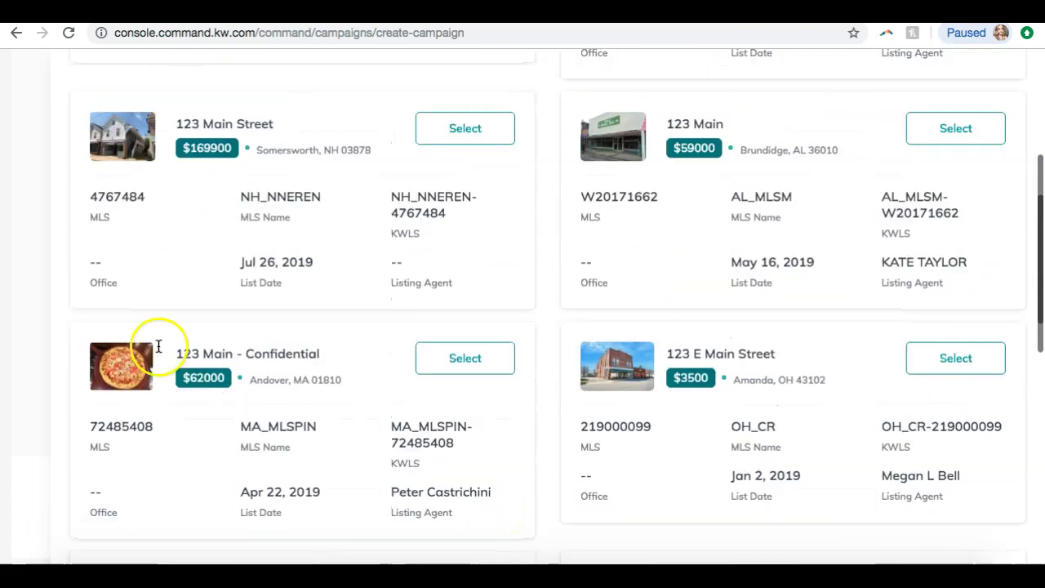
{"action": "scroll", "coordinate": [438, 370], "scroll_direction": "up", "scroll_amount": 4}
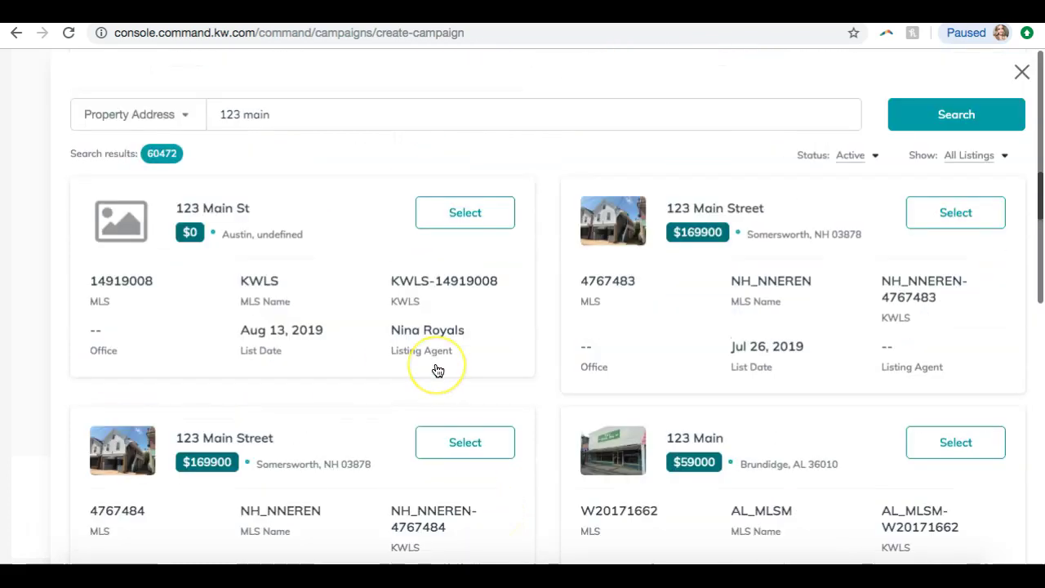
- Select the 123 Main Street, Somersworth listing and update the preview
{"action": "left_click", "coordinate": [948, 229]}
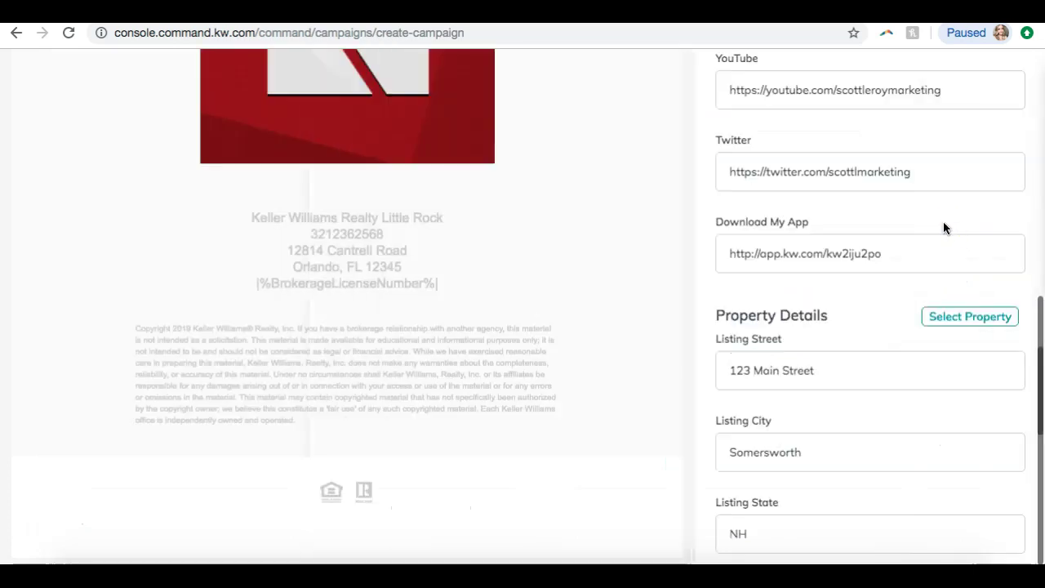
{"action": "scroll", "coordinate": [513, 370], "scroll_direction": "up", "scroll_amount": 2}
{"action": "scroll", "coordinate": [513, 369], "scroll_direction": "up", "scroll_amount": 10}
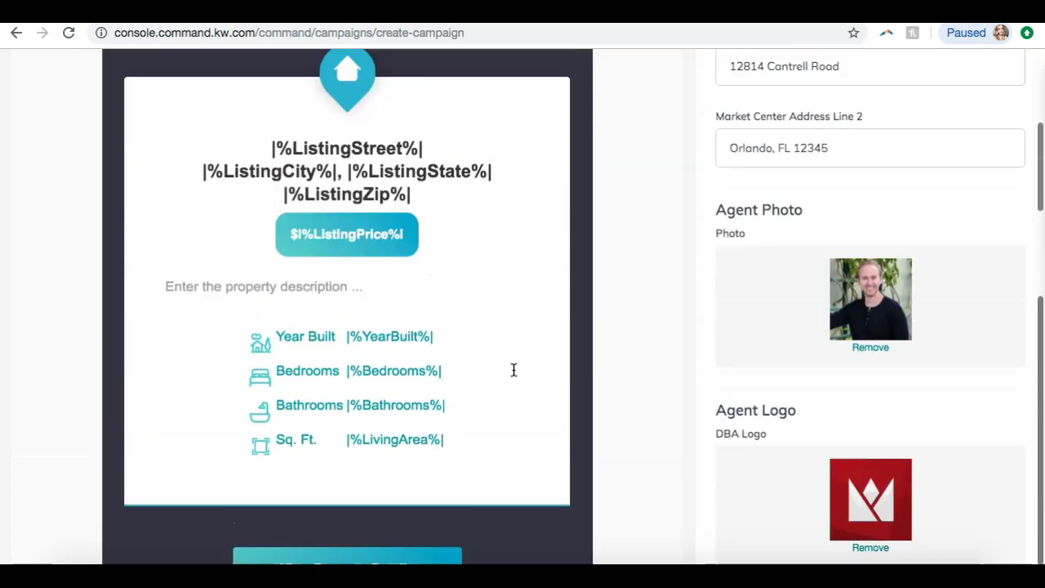
{"action": "scroll", "coordinate": [514, 369], "scroll_direction": "up", "scroll_amount": 4}
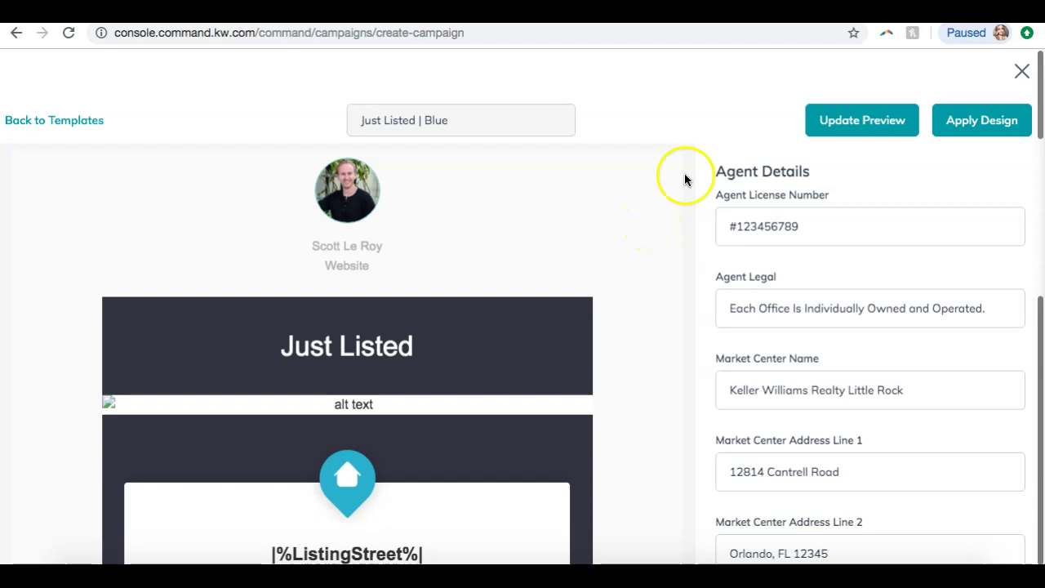
{"action": "left_click", "coordinate": [850, 118]}
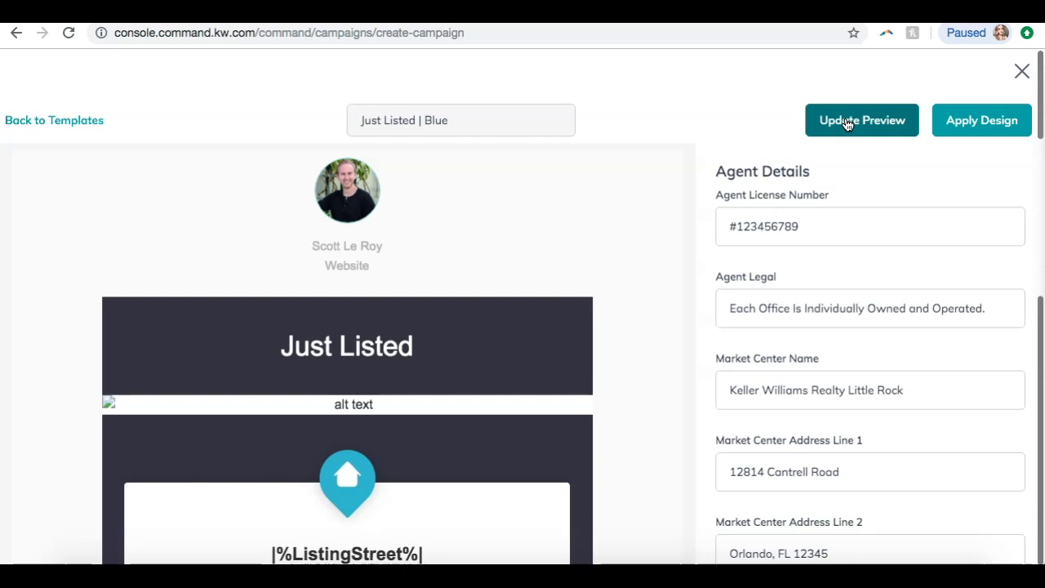
{"action": "left_click", "coordinate": [602, 362]}
{"action": "scroll", "coordinate": [602, 361], "scroll_direction": "down", "scroll_amount": 5}
{"action": "left_click", "coordinate": [726, 292]}
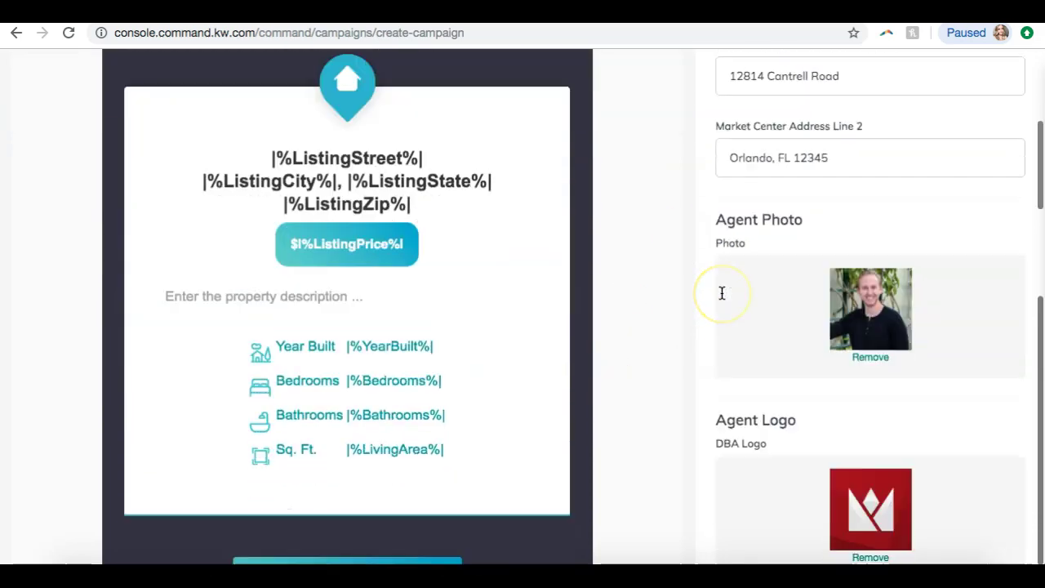
{"action": "scroll", "coordinate": [722, 292], "scroll_direction": "down", "scroll_amount": 7}
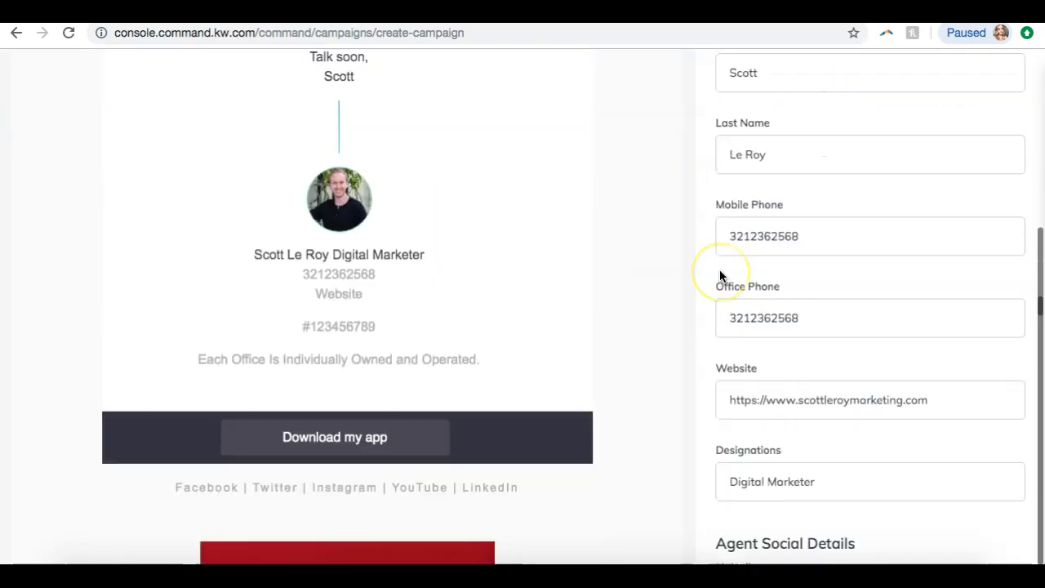
{"action": "scroll", "coordinate": [719, 275], "scroll_direction": "down", "scroll_amount": 10}
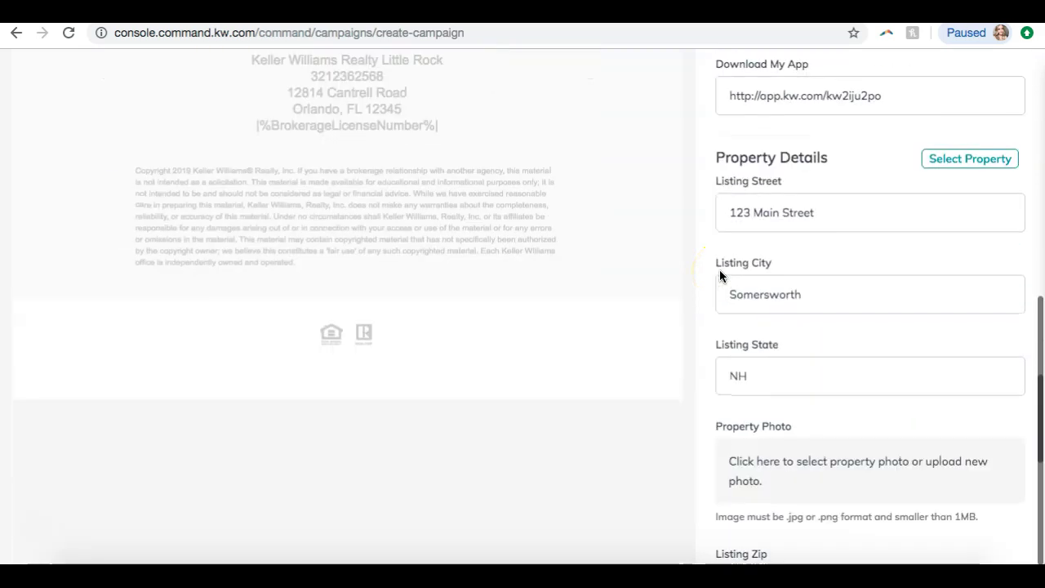
- Reopen the property search, then update the preview again and review the listing data
{"action": "left_click", "coordinate": [951, 167]}
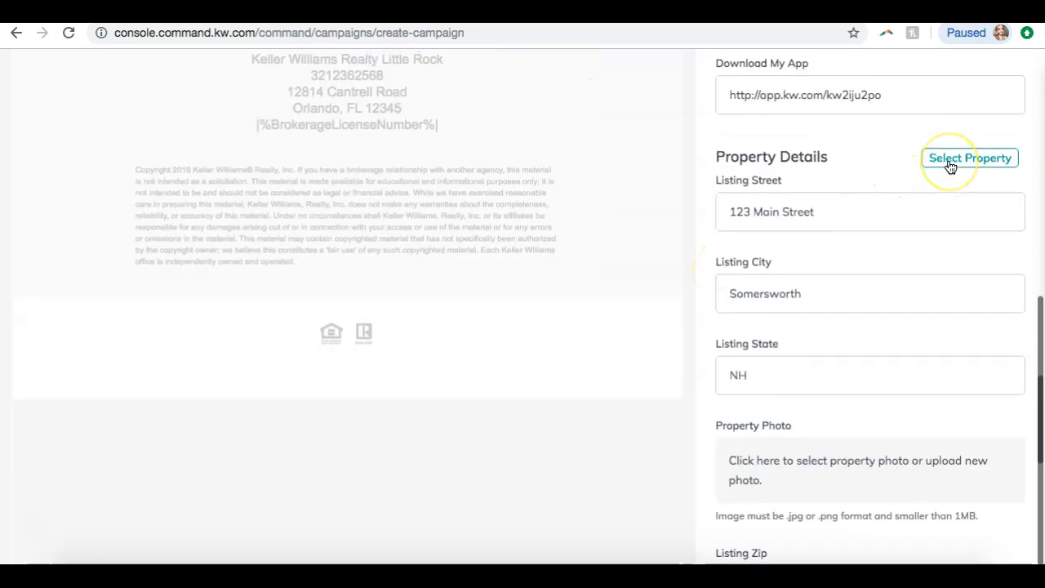
{"action": "left_click", "coordinate": [972, 163]}
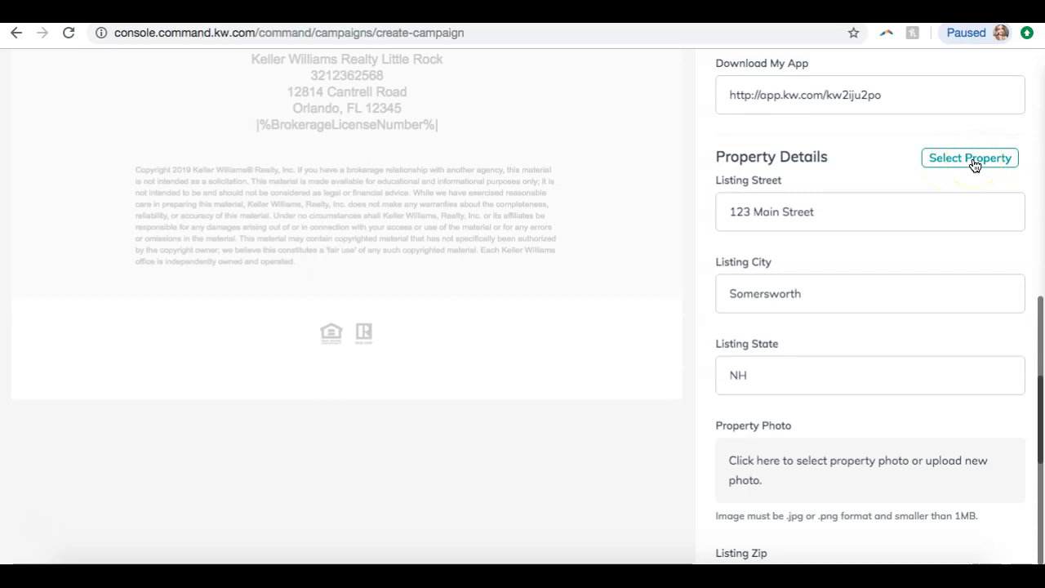
{"action": "scroll", "coordinate": [802, 208], "scroll_direction": "down", "scroll_amount": 2}
{"action": "scroll", "coordinate": [804, 206], "scroll_direction": "down", "scroll_amount": 4}
{"action": "scroll", "coordinate": [804, 207], "scroll_direction": "down", "scroll_amount": 4}
{"action": "scroll", "coordinate": [804, 207], "scroll_direction": "down", "scroll_amount": 2}
{"action": "scroll", "coordinate": [804, 205], "scroll_direction": "up", "scroll_amount": 20}
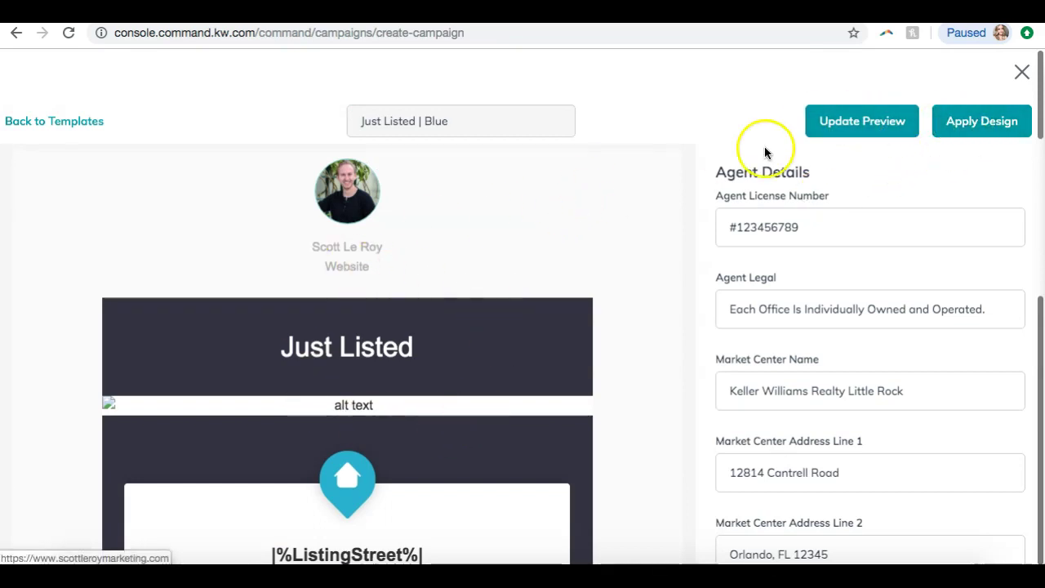
{"action": "left_click", "coordinate": [863, 122]}
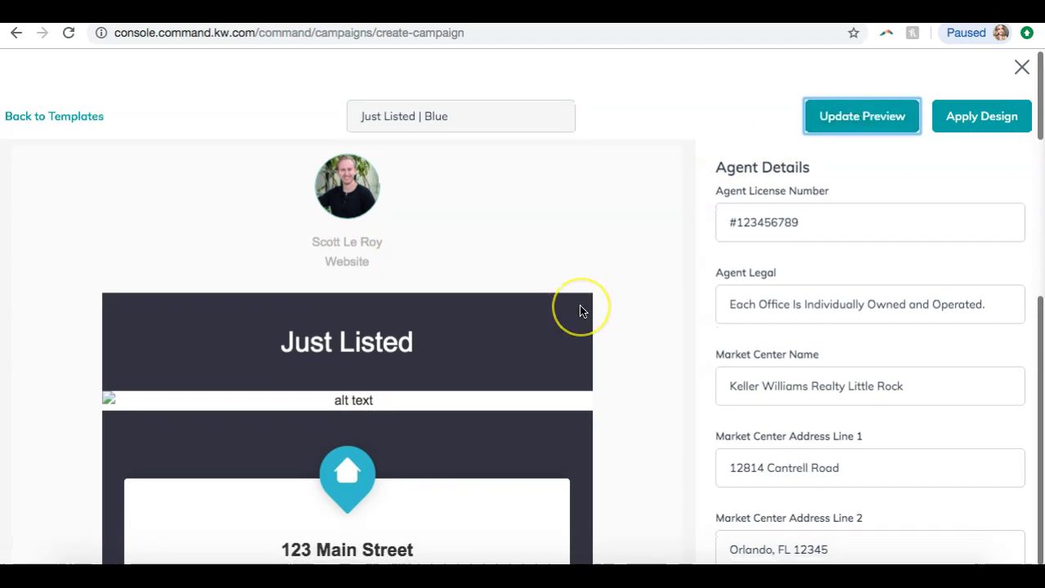
{"action": "scroll", "coordinate": [581, 309], "scroll_direction": "down", "scroll_amount": 3}
{"action": "scroll", "coordinate": [580, 310], "scroll_direction": "down", "scroll_amount": 15}
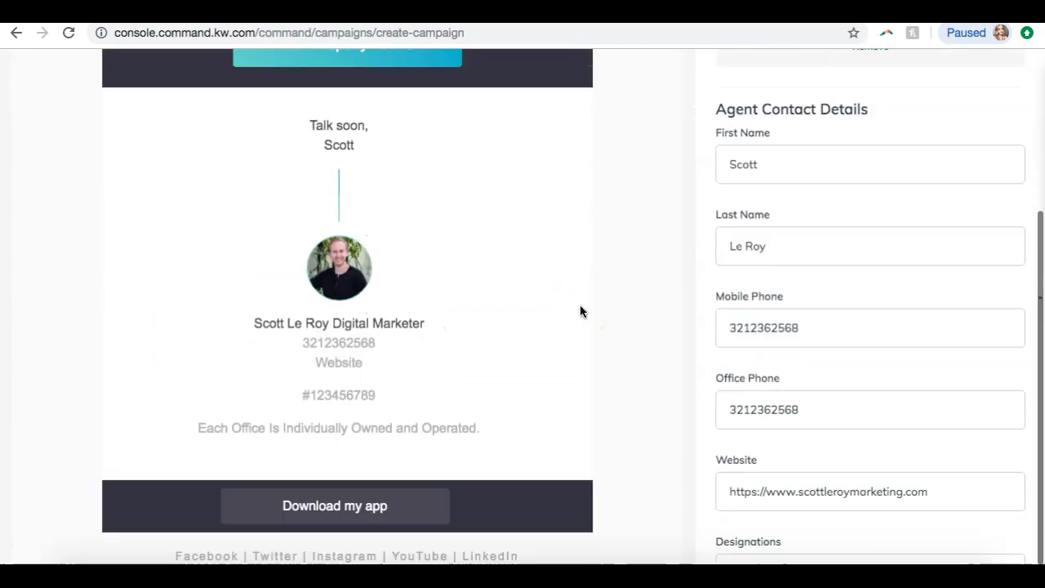
{"action": "scroll", "coordinate": [580, 311], "scroll_direction": "down", "scroll_amount": 3}
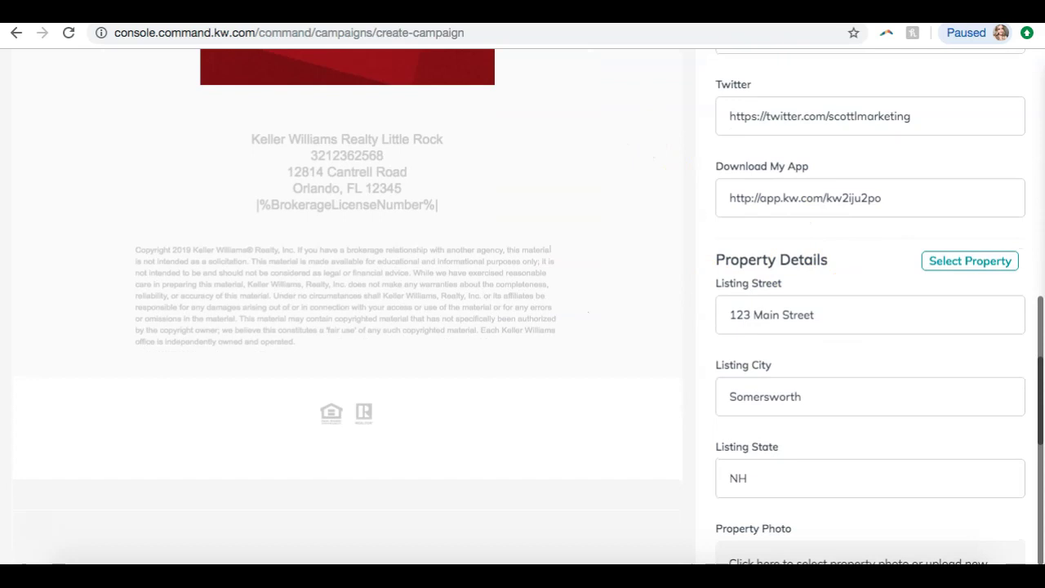
{"action": "left_click", "coordinate": [949, 260]}
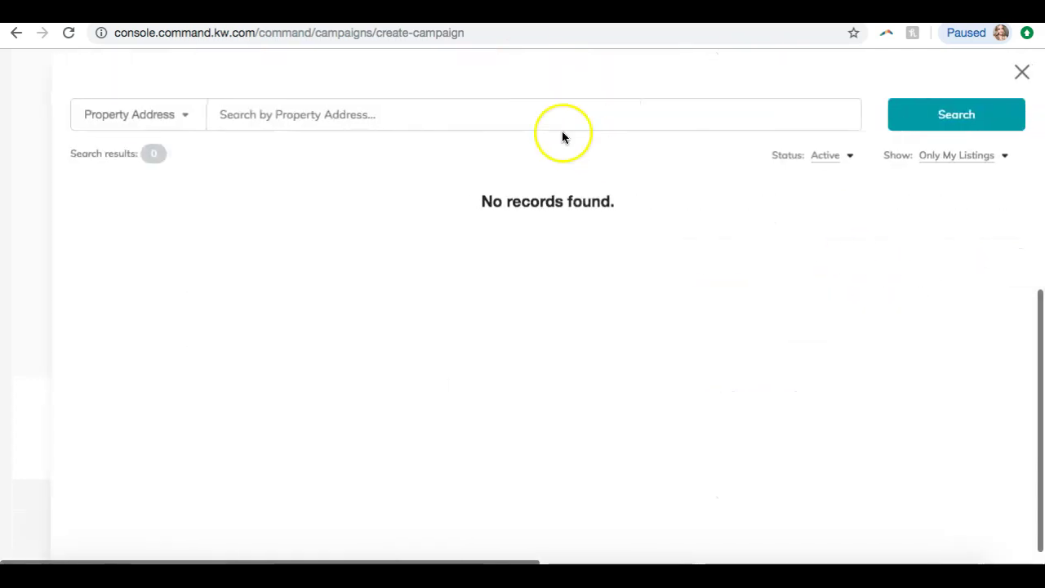
{"action": "left_click", "coordinate": [980, 156]}
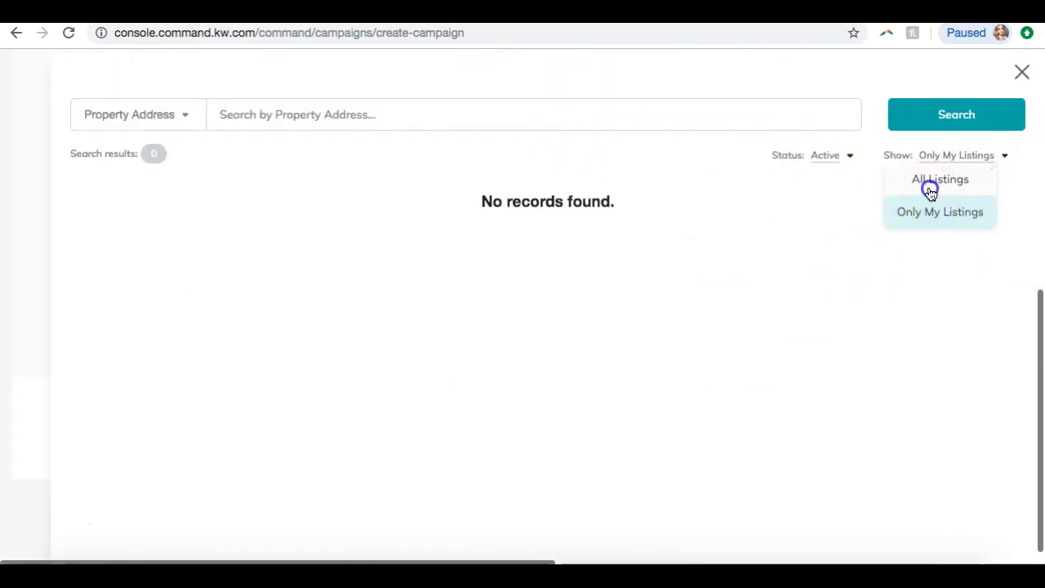
{"action": "left_click", "coordinate": [929, 186]}
{"action": "left_click", "coordinate": [414, 114]}
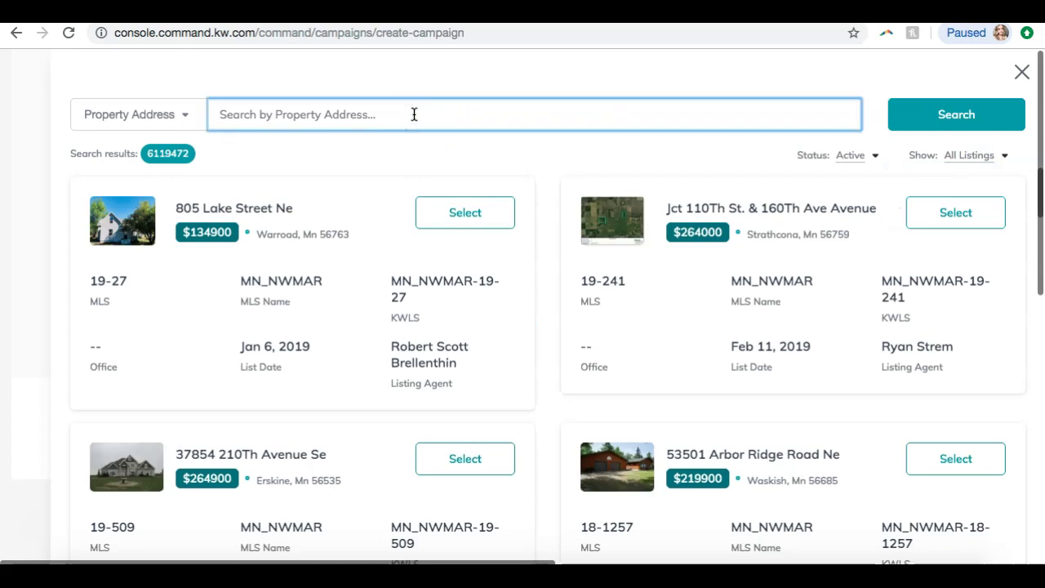
{"action": "scroll", "coordinate": [319, 280], "scroll_direction": "down", "scroll_amount": 3}
{"action": "scroll", "coordinate": [319, 283], "scroll_direction": "up", "scroll_amount": 2}
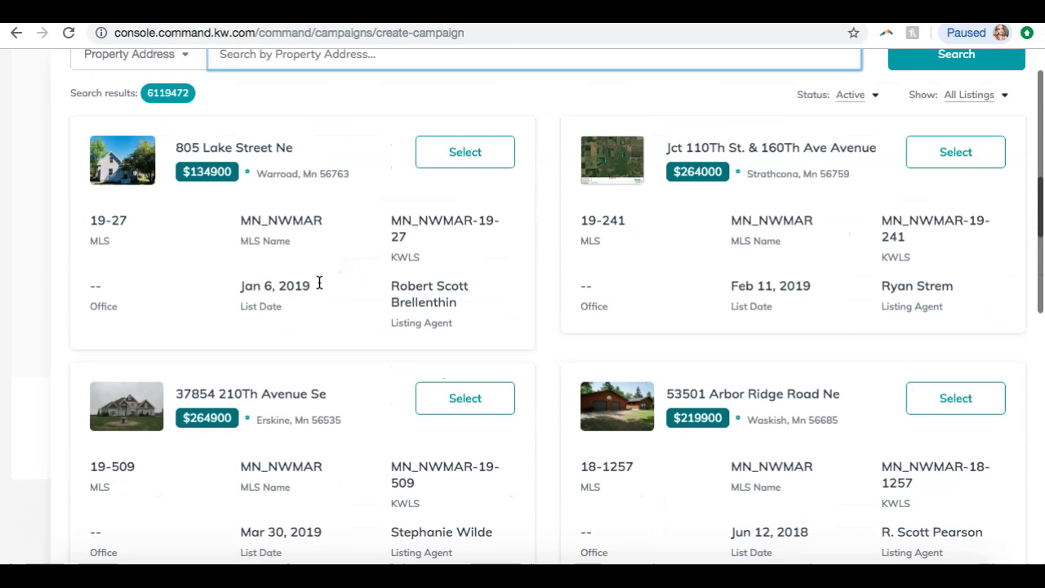
{"action": "scroll", "coordinate": [320, 282], "scroll_direction": "up", "scroll_amount": 1}
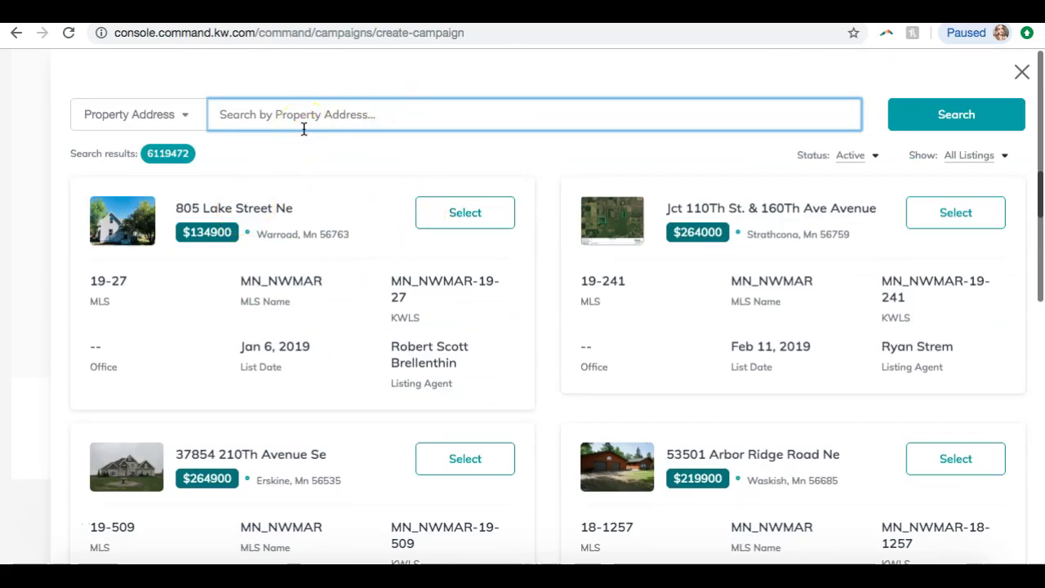
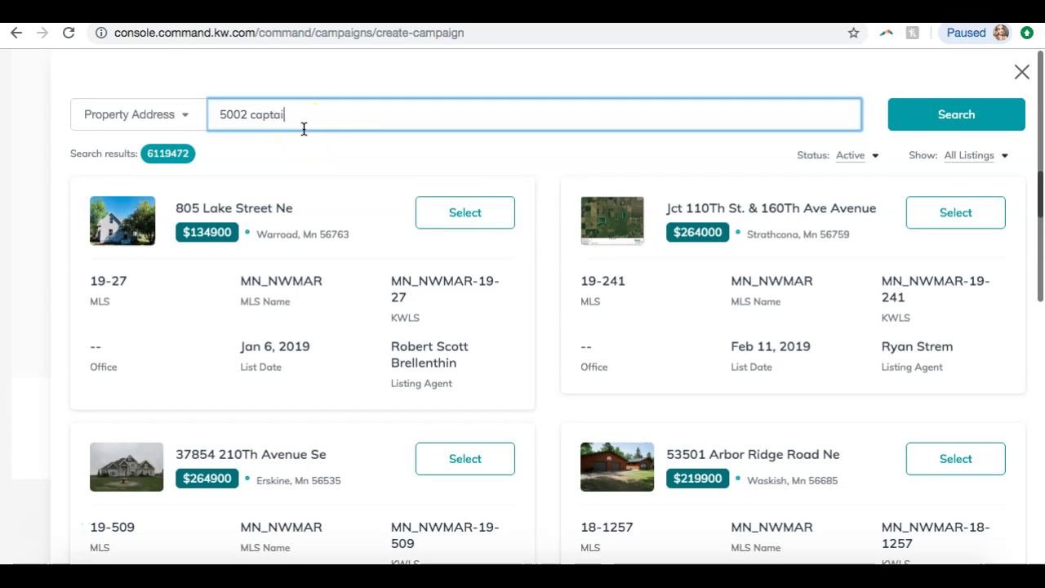
{"action": "left_click", "coordinate": [917, 118]}
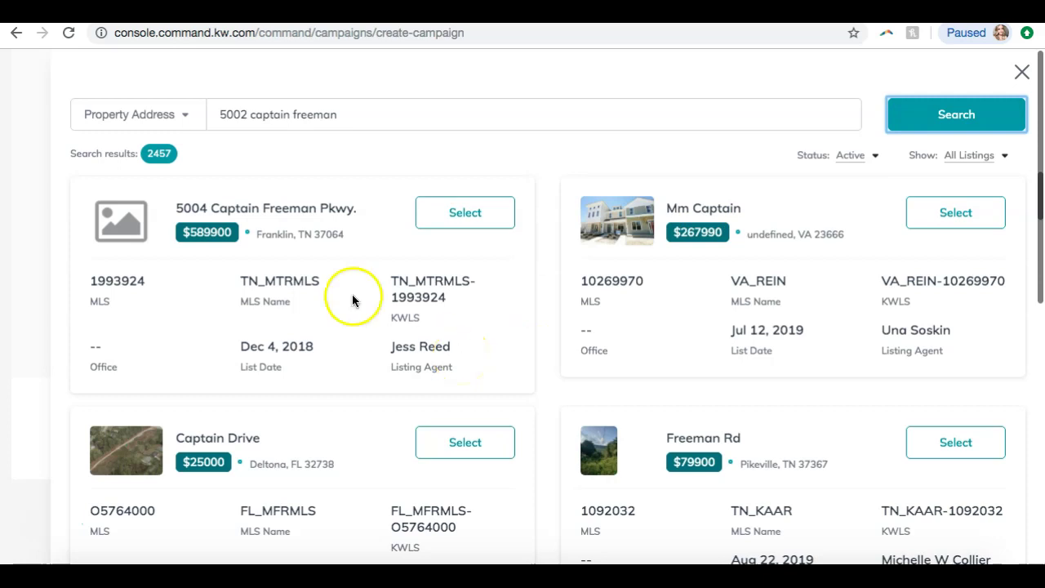
{"action": "scroll", "coordinate": [287, 258], "scroll_direction": "down", "scroll_amount": 8}
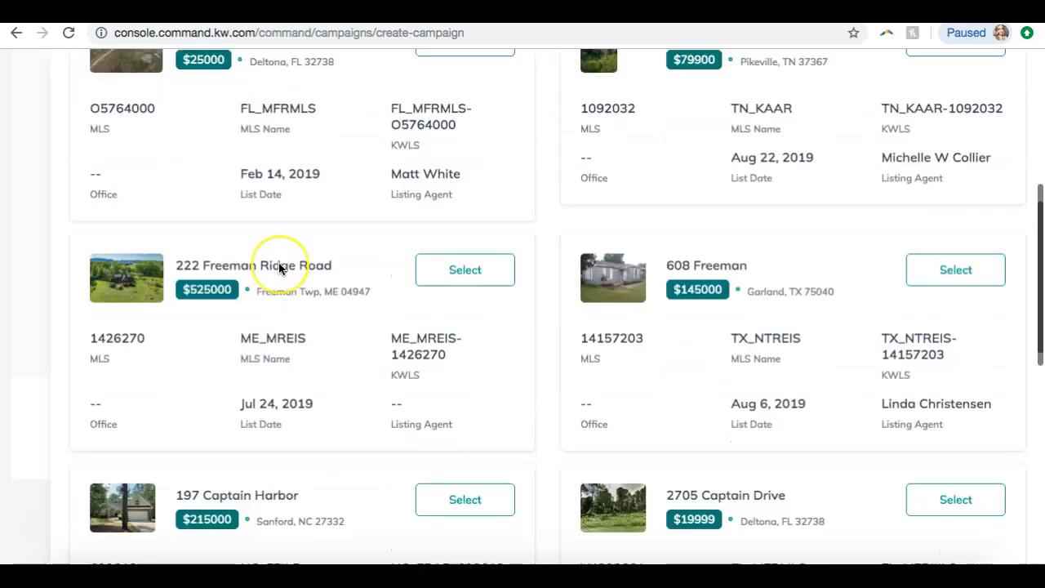
{"action": "scroll", "coordinate": [278, 262], "scroll_direction": "up", "scroll_amount": 8}
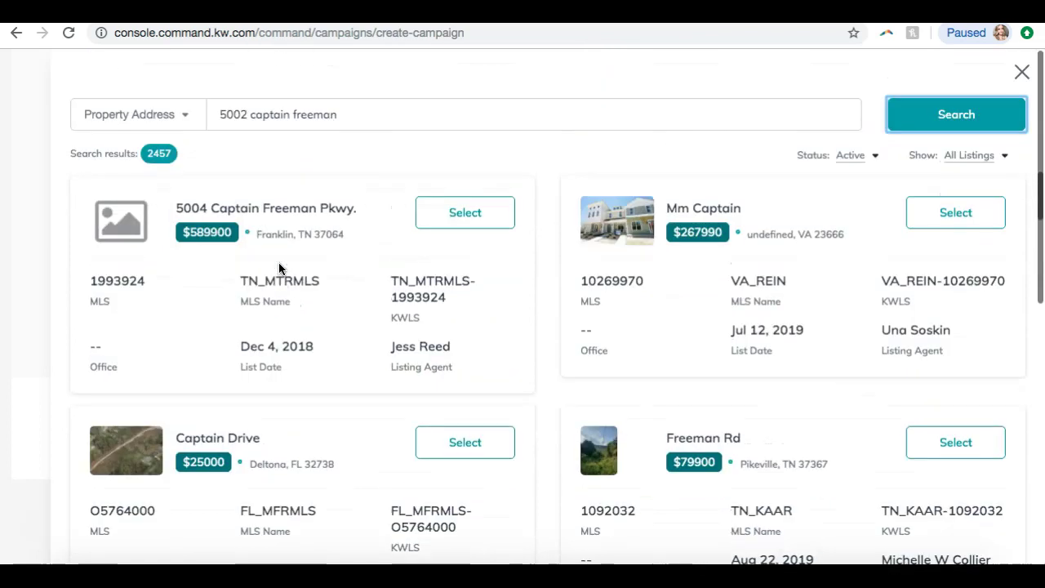
{"action": "left_click", "coordinate": [122, 218]}
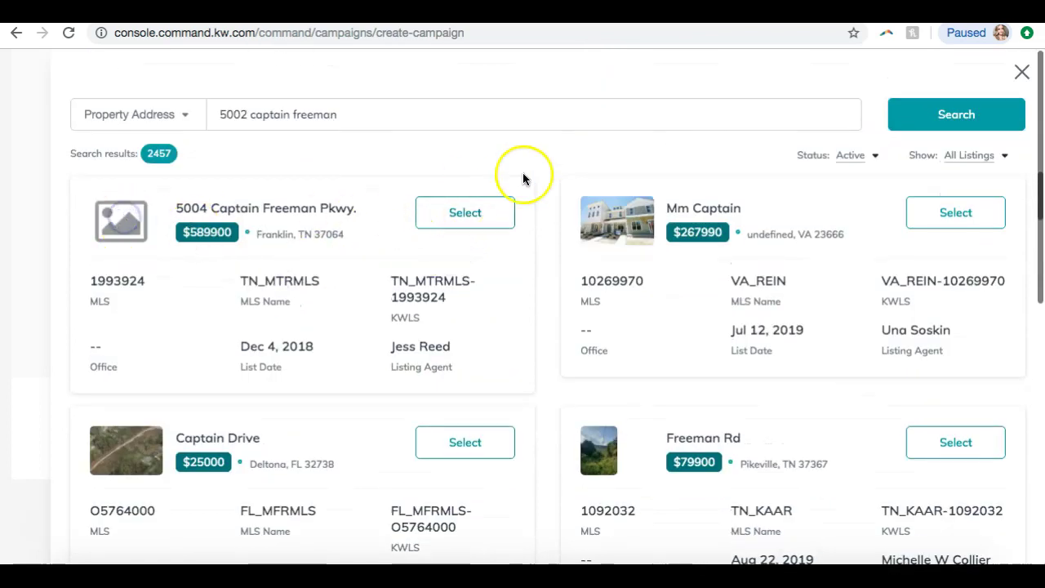
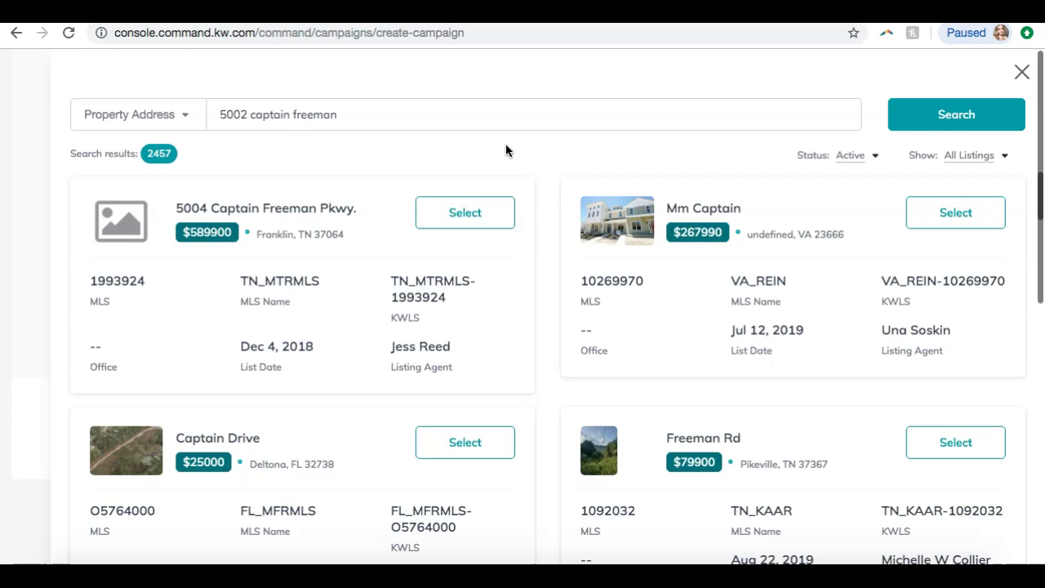
{"action": "scroll", "coordinate": [505, 151], "scroll_direction": "down", "scroll_amount": 5}
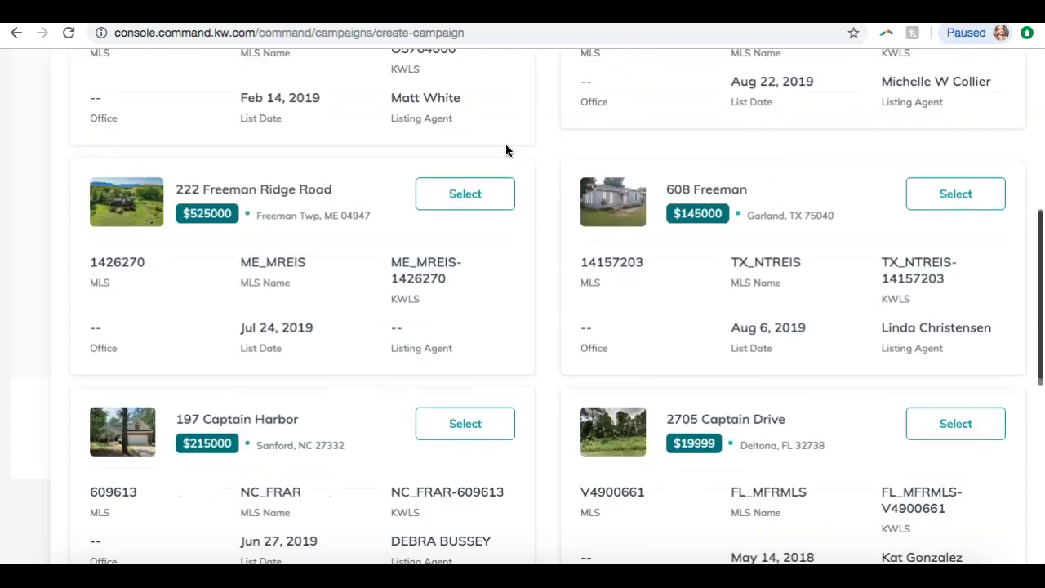
{"action": "scroll", "coordinate": [506, 150], "scroll_direction": "down", "scroll_amount": 4}
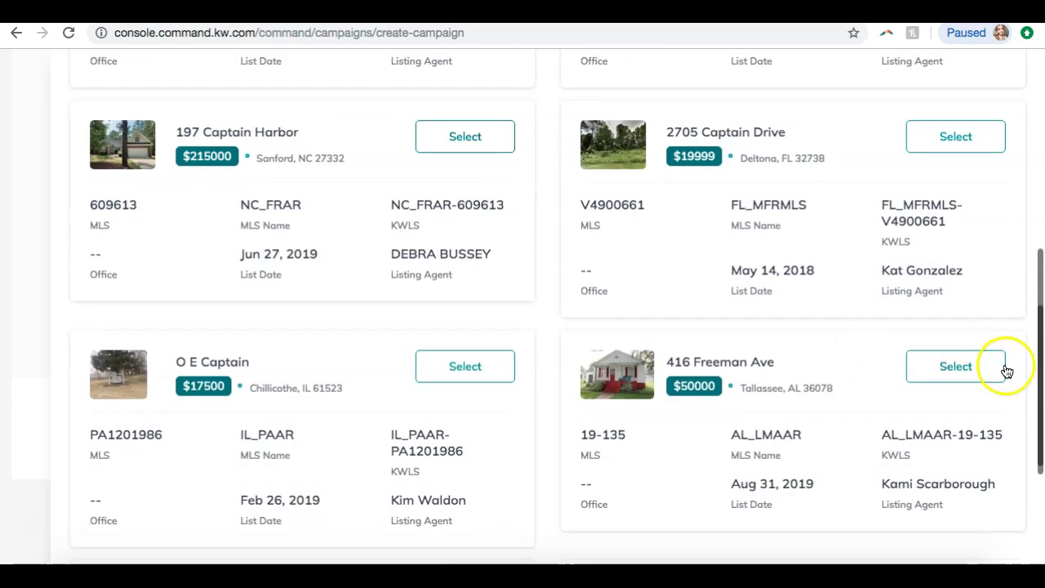
{"action": "left_click", "coordinate": [943, 370]}
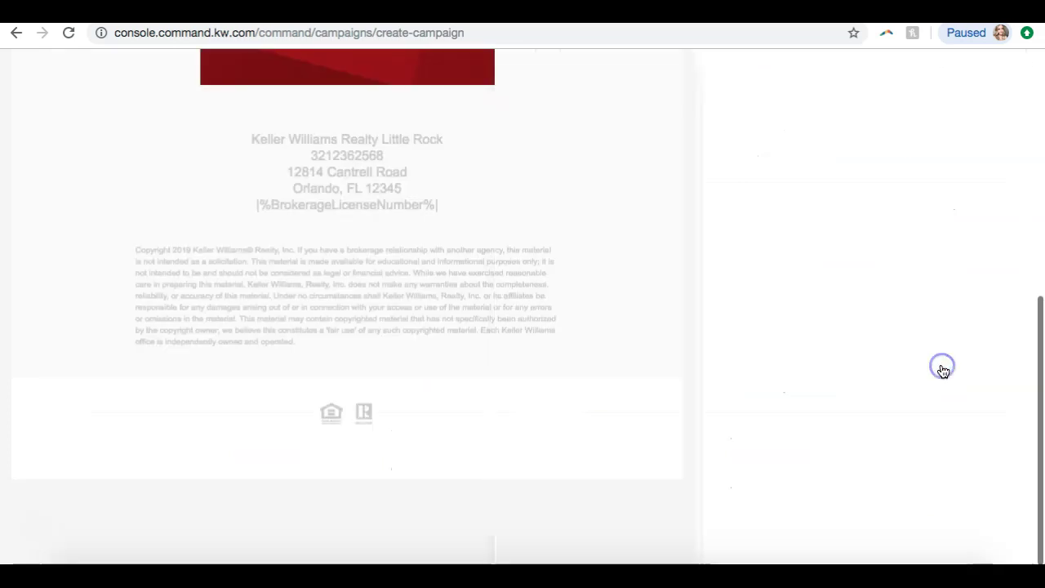
{"action": "scroll", "coordinate": [679, 448], "scroll_direction": "up", "scroll_amount": 5}
{"action": "scroll", "coordinate": [678, 454], "scroll_direction": "up", "scroll_amount": 10}
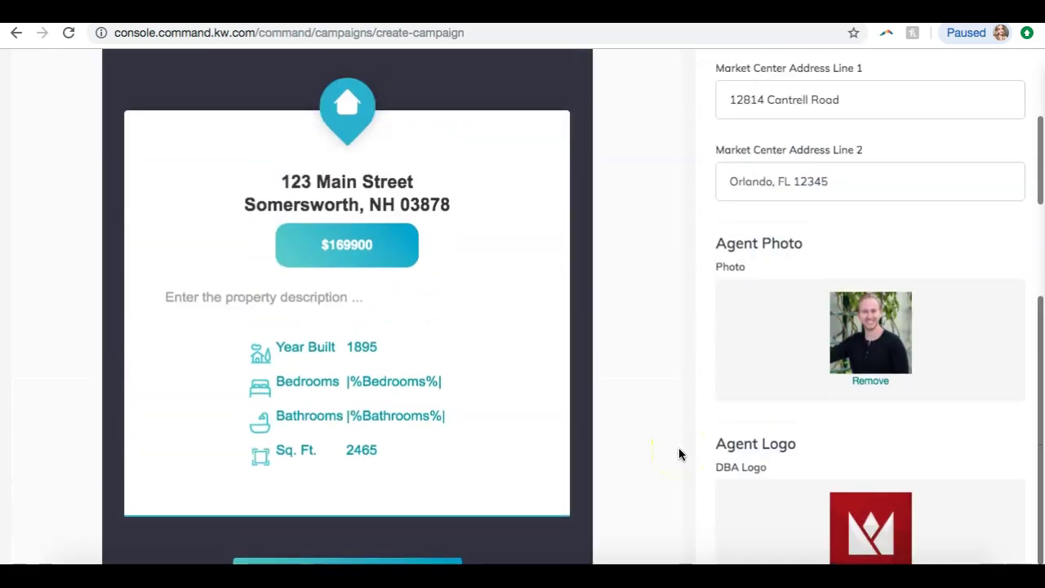
{"action": "scroll", "coordinate": [676, 457], "scroll_direction": "down", "scroll_amount": 5}
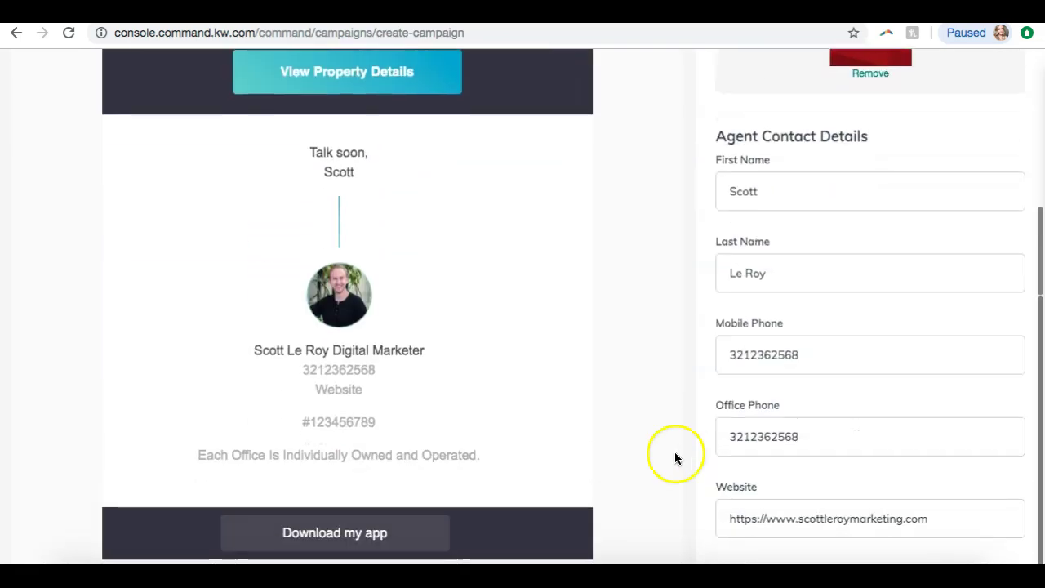
{"action": "left_click", "coordinate": [826, 123]}
- Review the preview at $50000, 2 beds, 960 sq ft, and the Agent Details form
{"action": "scroll", "coordinate": [501, 351], "scroll_direction": "down", "scroll_amount": 15}
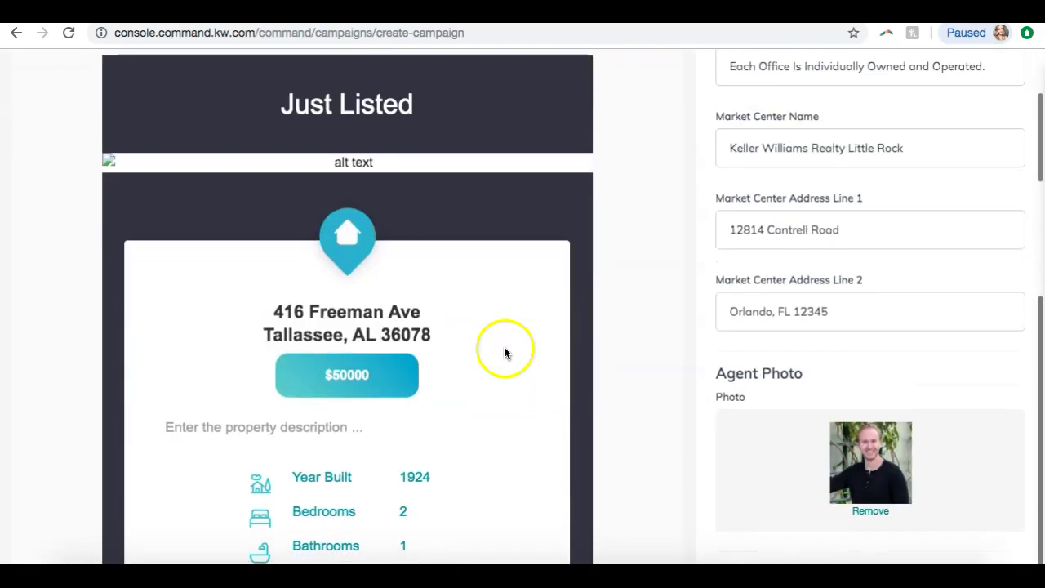
{"action": "scroll", "coordinate": [498, 362], "scroll_direction": "down", "scroll_amount": 5}
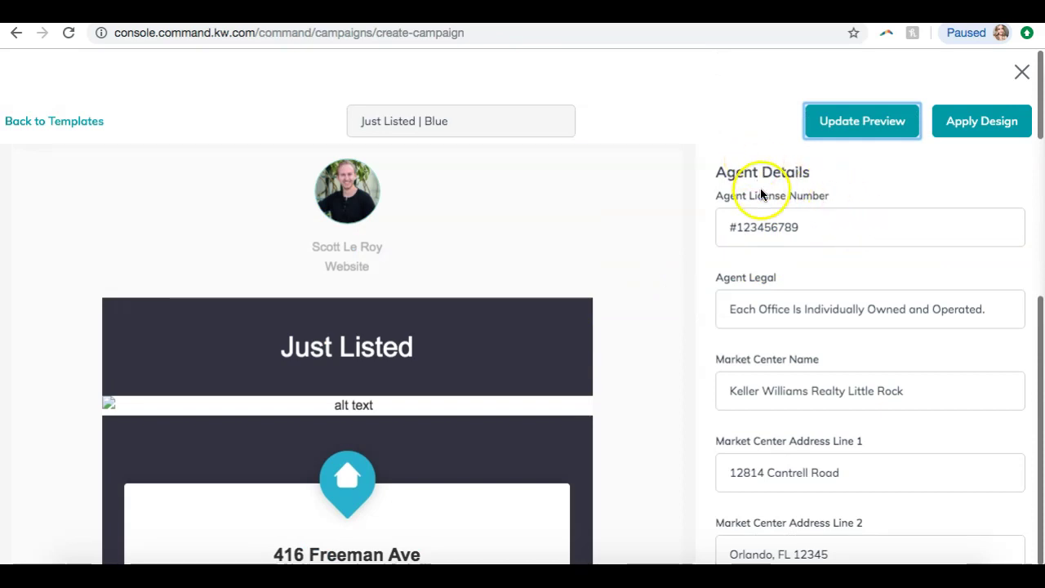
{"action": "scroll", "coordinate": [760, 210], "scroll_direction": "down", "scroll_amount": 1}
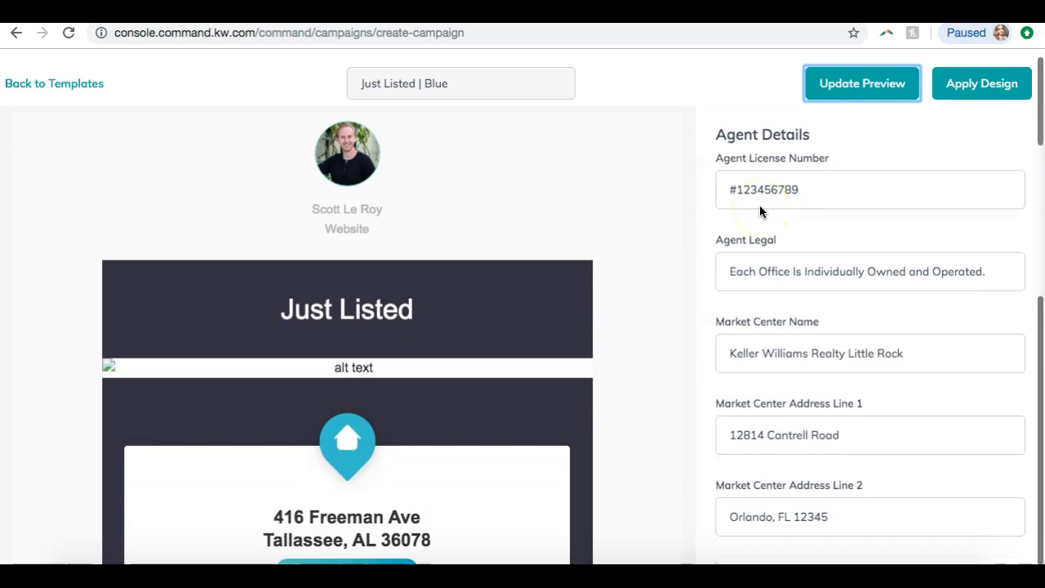
{"action": "scroll", "coordinate": [781, 181], "scroll_direction": "down", "scroll_amount": 2}
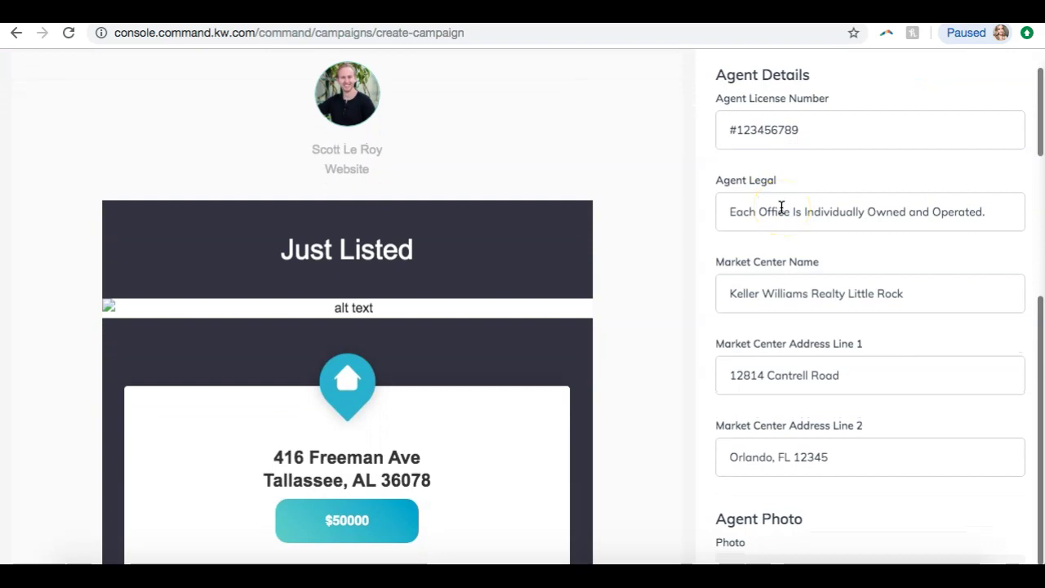
{"action": "scroll", "coordinate": [781, 207], "scroll_direction": "down", "scroll_amount": 3}
{"action": "scroll", "coordinate": [781, 207], "scroll_direction": "up", "scroll_amount": 5}
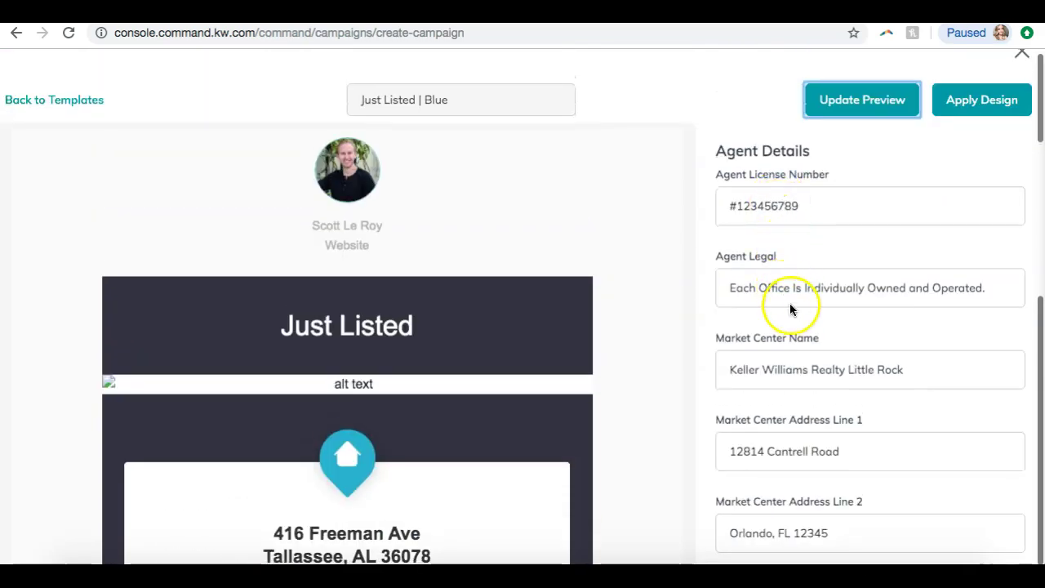
{"action": "scroll", "coordinate": [788, 299], "scroll_direction": "down", "scroll_amount": 5}
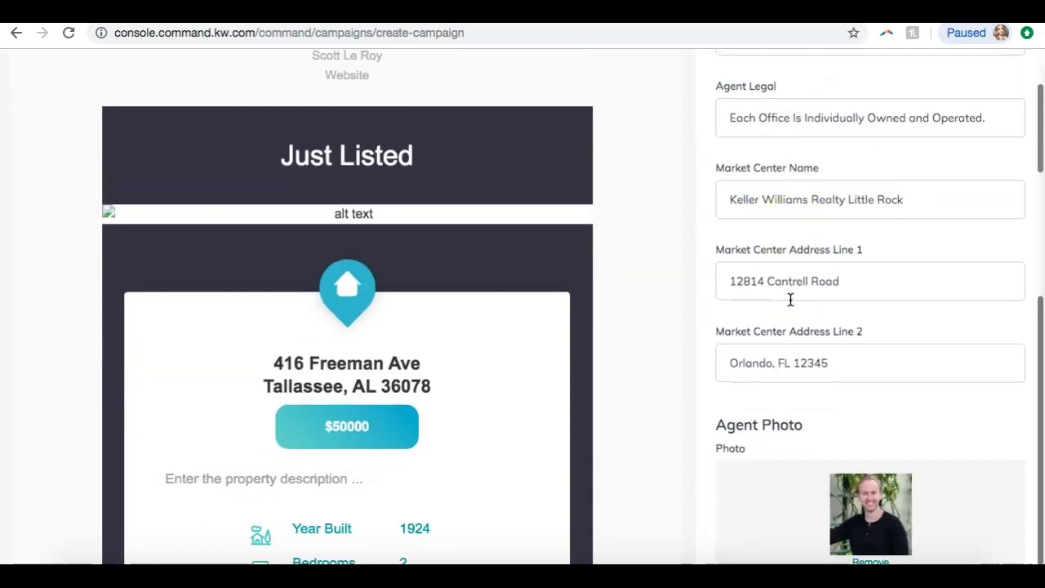
{"action": "scroll", "coordinate": [766, 296], "scroll_direction": "down", "scroll_amount": 7}
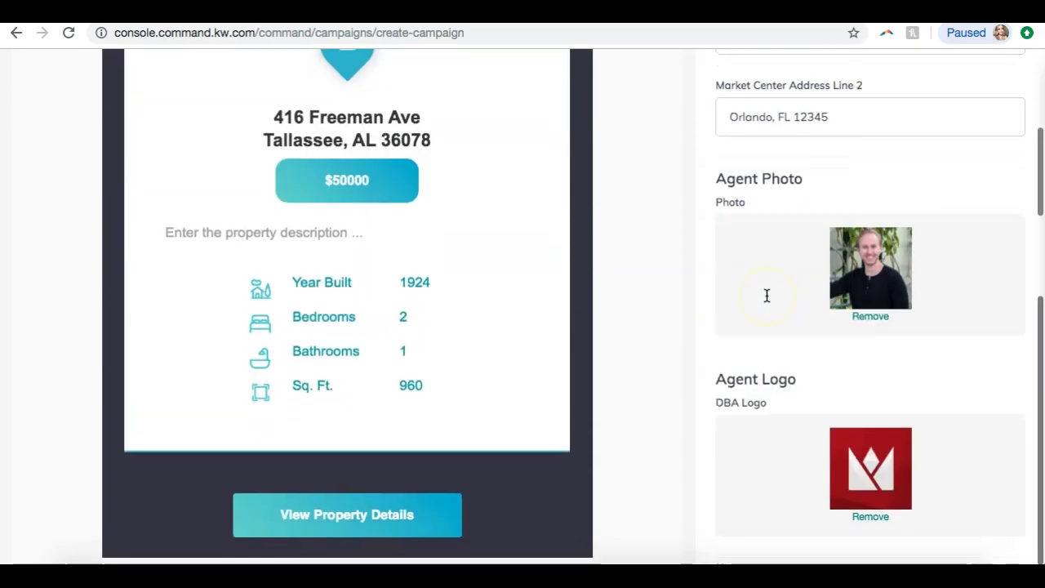
{"action": "scroll", "coordinate": [890, 252], "scroll_direction": "down", "scroll_amount": 8}
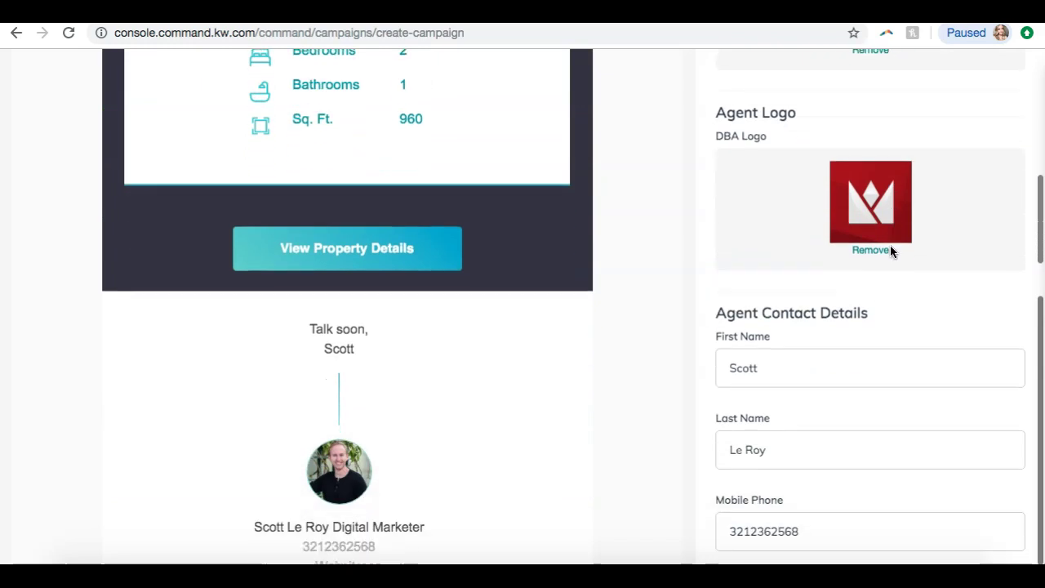
{"action": "scroll", "coordinate": [890, 251], "scroll_direction": "down", "scroll_amount": 6}
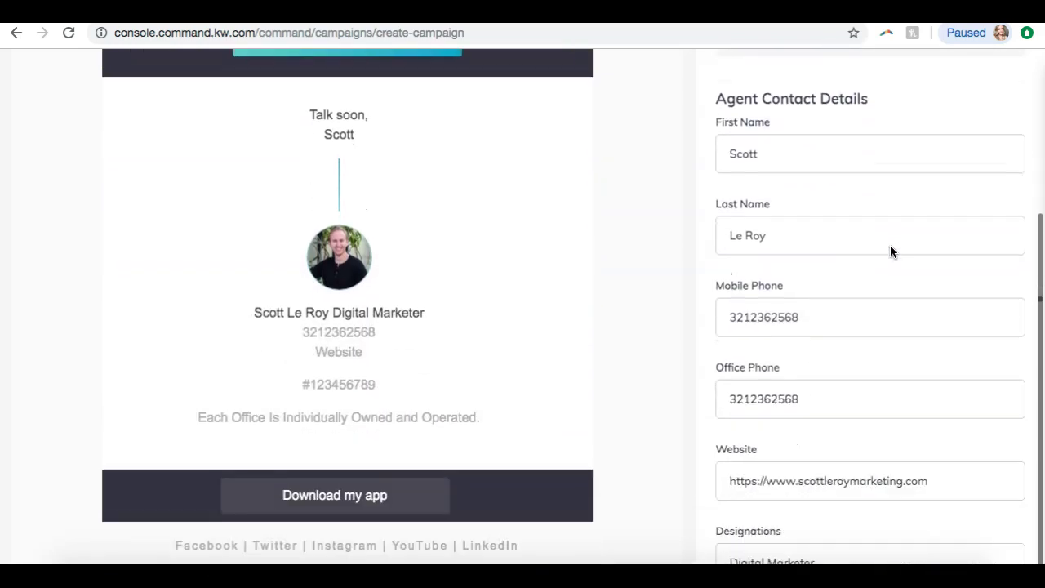
{"action": "left_click", "coordinate": [882, 276]}
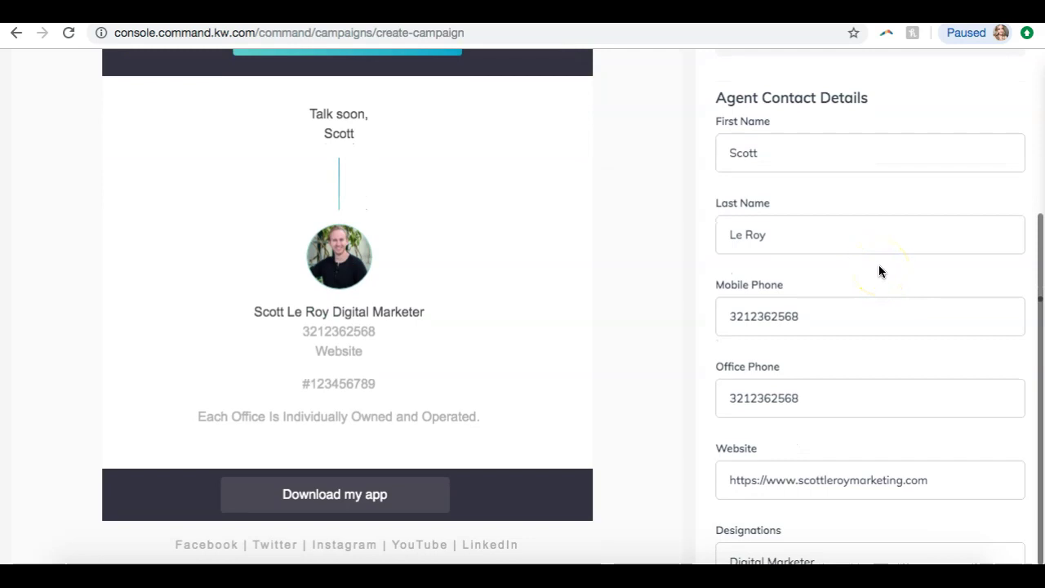
{"action": "scroll", "coordinate": [878, 265], "scroll_direction": "down", "scroll_amount": 1}
- Add hyphens between digit groups in Mobile and Office Phone, then scroll to Property Details
{"action": "left_click", "coordinate": [750, 279]}
{"action": "type", "text": "-"}
{"action": "left_click", "coordinate": [745, 365]}
{"action": "type", "text": "-"}
{"action": "key", "text": "Right"}
{"action": "key", "text": "Right"}
{"action": "key", "text": "Right"}
{"action": "type", "text": "-"}
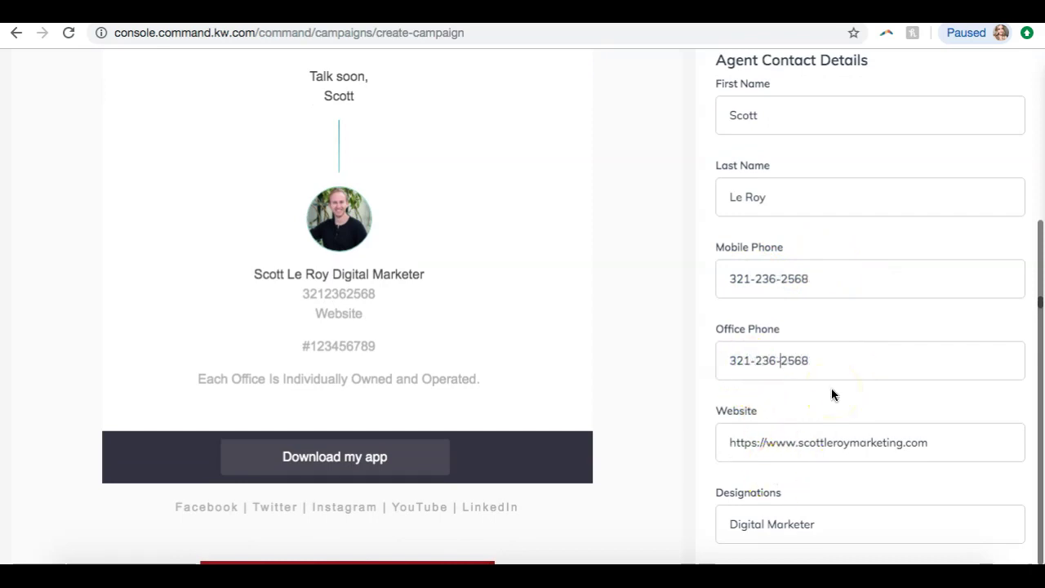
{"action": "scroll", "coordinate": [743, 359], "scroll_direction": "down", "scroll_amount": 2}
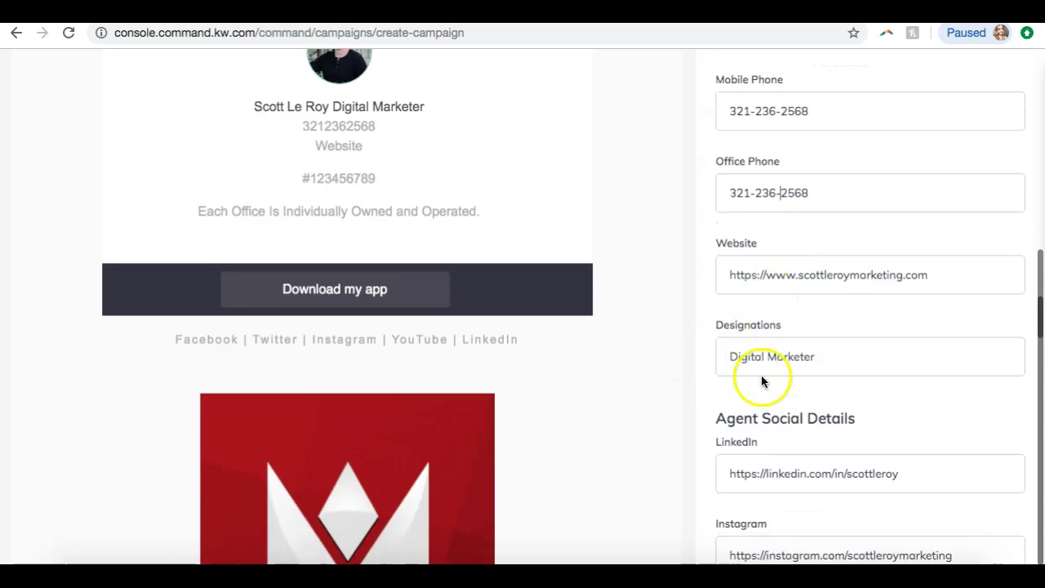
{"action": "scroll", "coordinate": [761, 375], "scroll_direction": "down", "scroll_amount": 2}
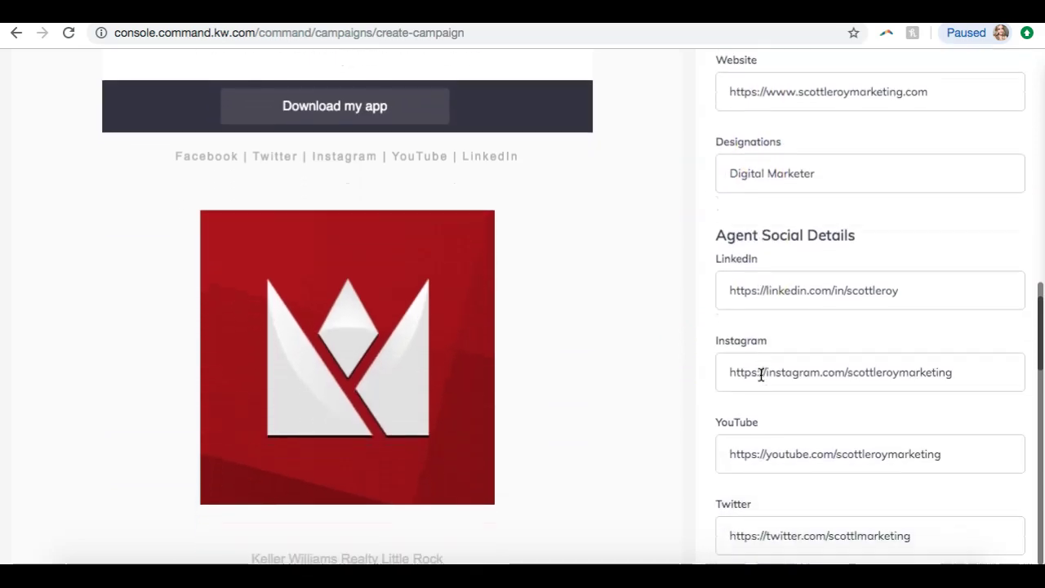
{"action": "scroll", "coordinate": [767, 268], "scroll_direction": "down", "scroll_amount": 2}
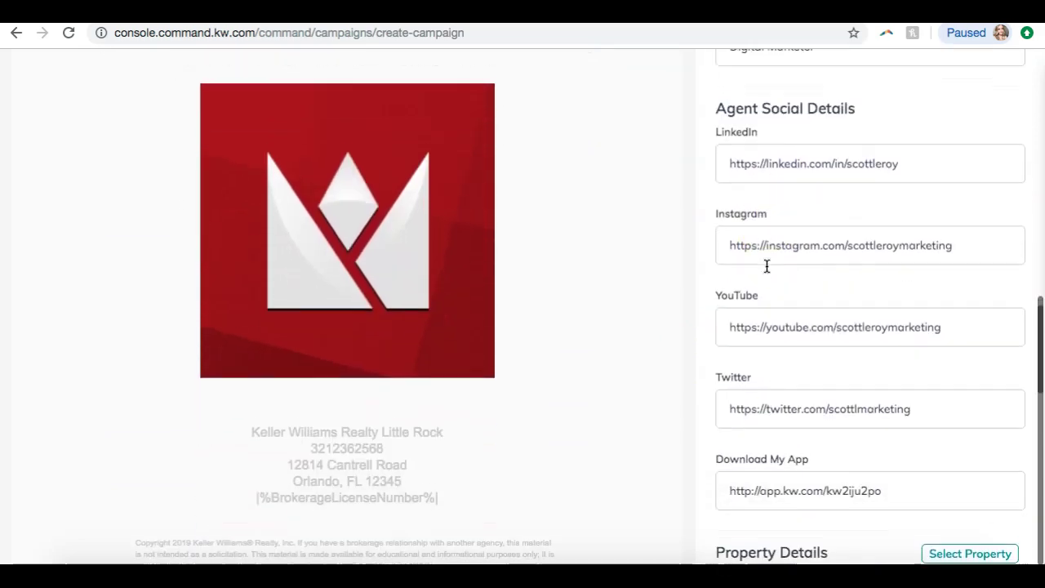
{"action": "scroll", "coordinate": [766, 266], "scroll_direction": "up", "scroll_amount": 3}
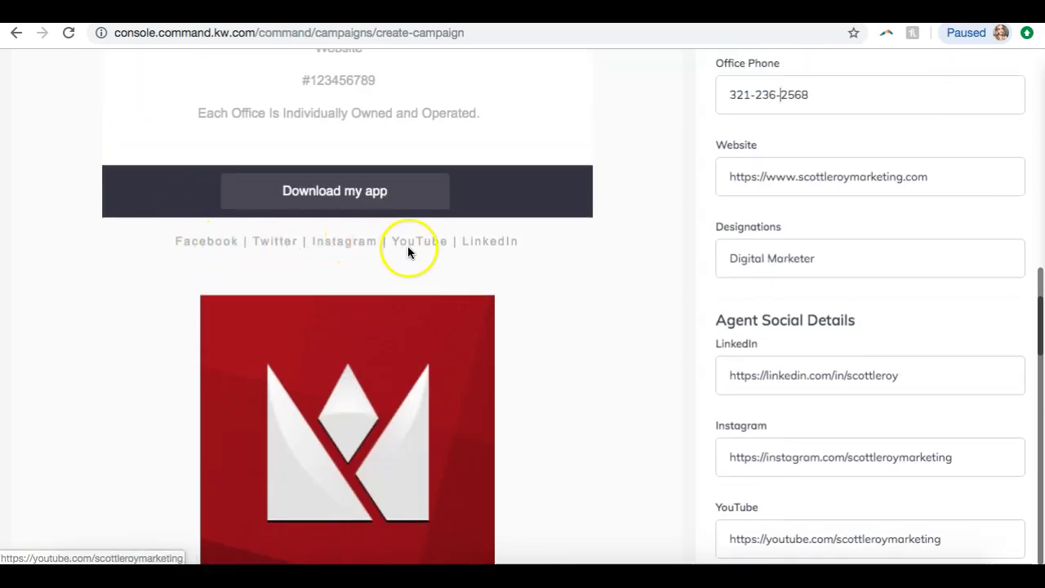
{"action": "scroll", "coordinate": [708, 288], "scroll_direction": "down", "scroll_amount": 7}
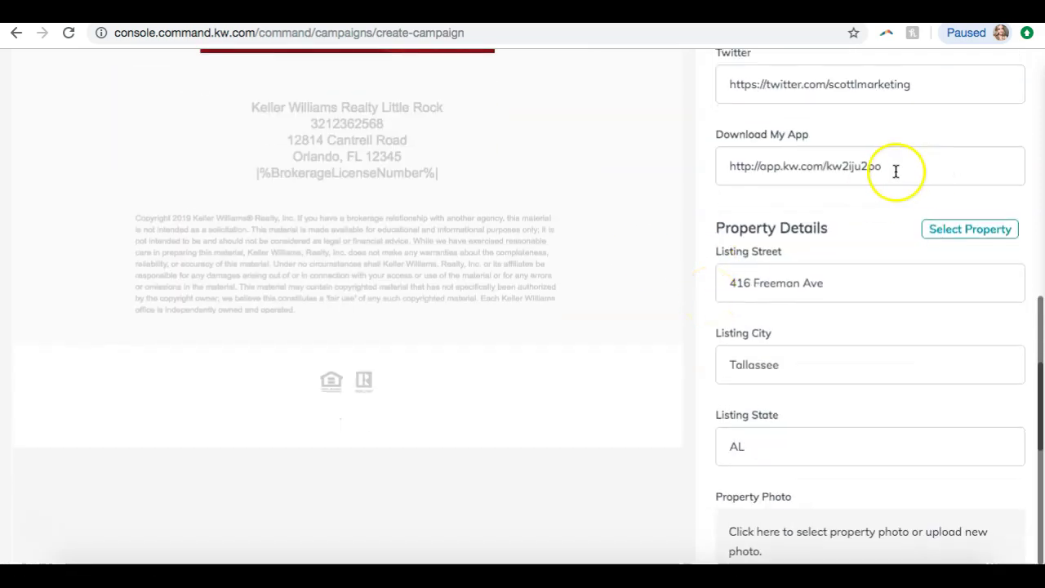
{"action": "left_click", "coordinate": [967, 232]}
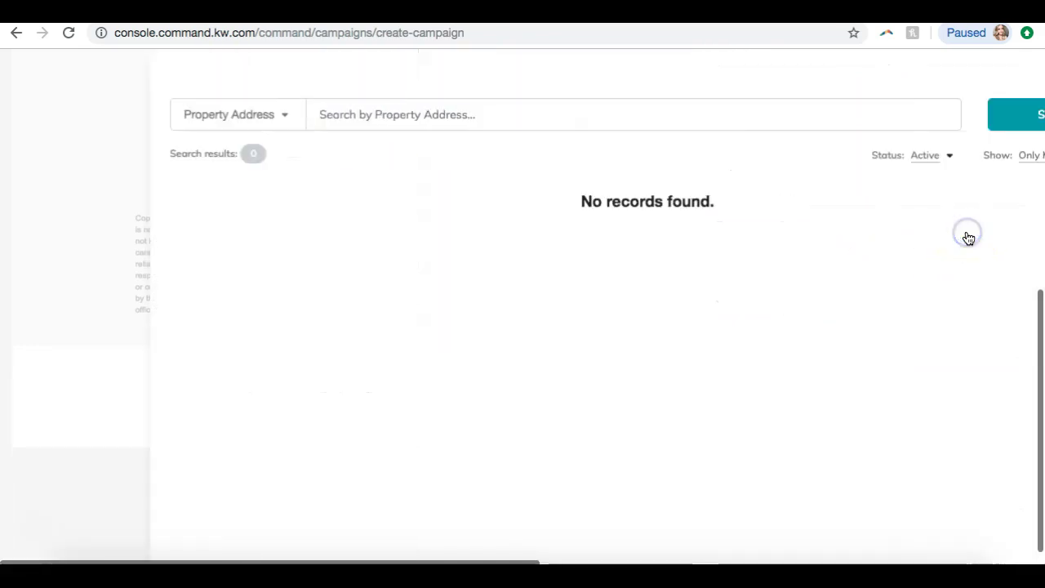
{"action": "left_click", "coordinate": [318, 115]}
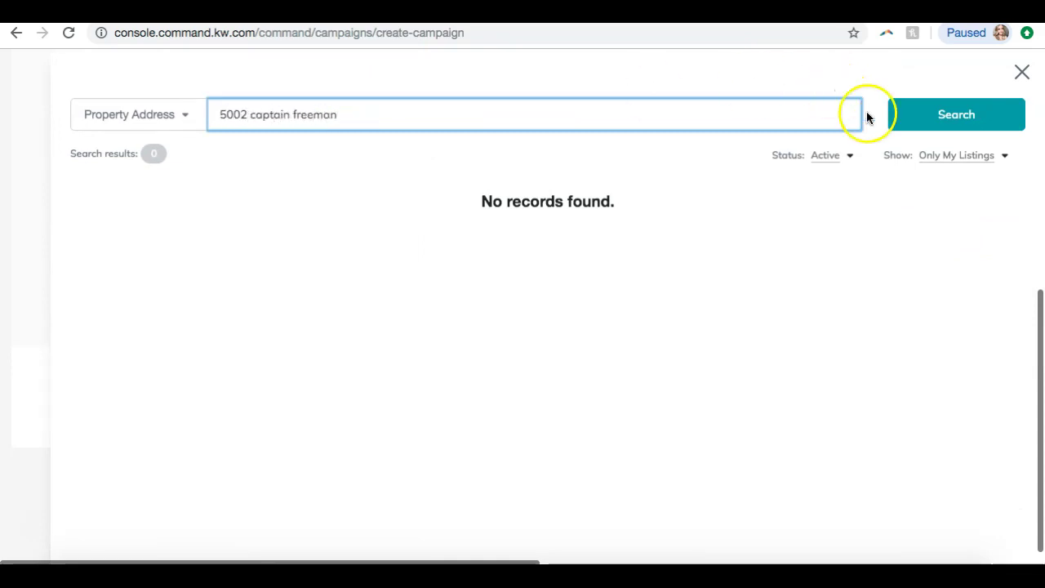
{"action": "left_click", "coordinate": [936, 154]}
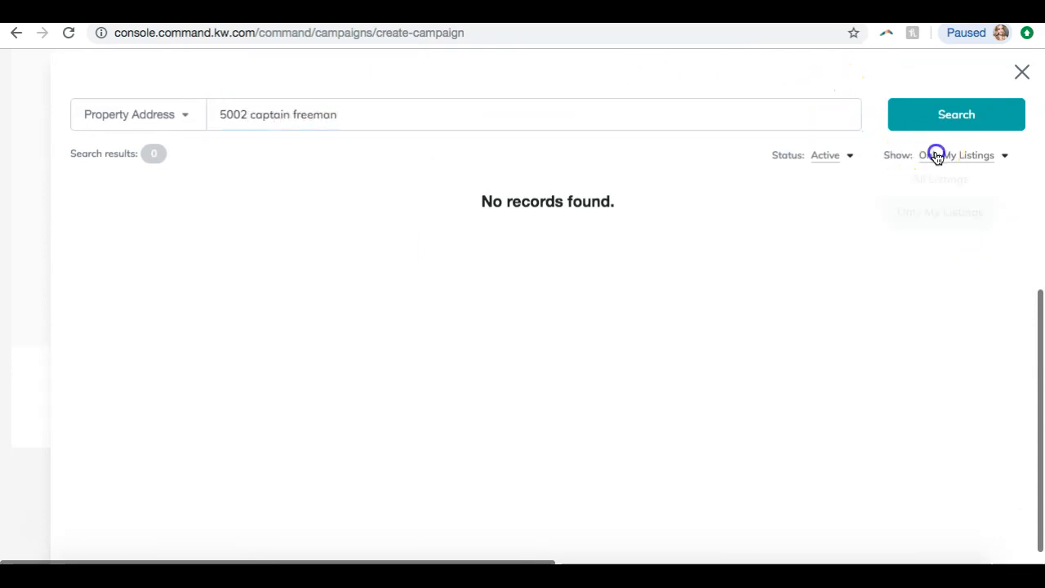
{"action": "left_click", "coordinate": [940, 184]}
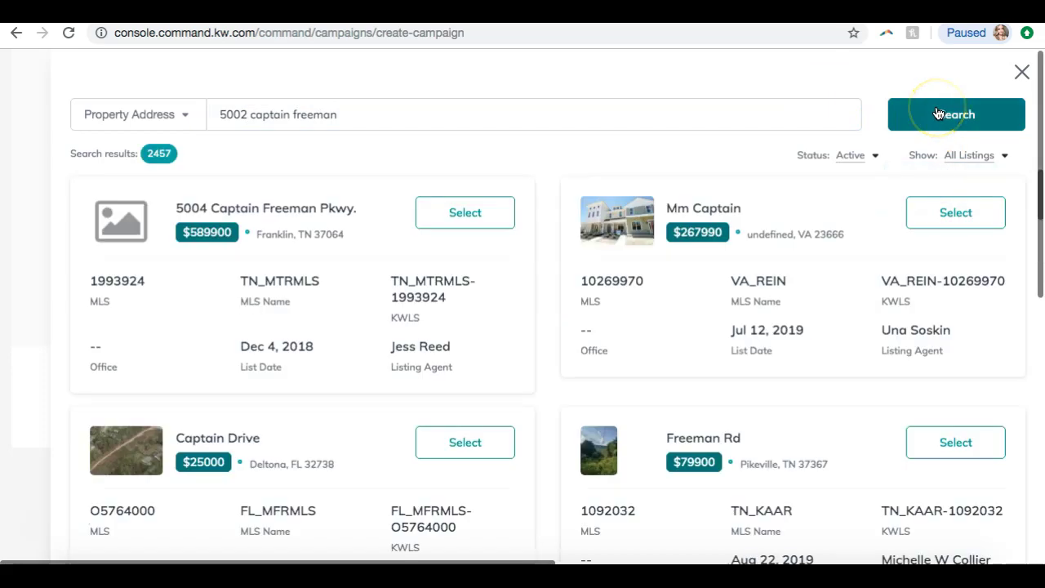
{"action": "scroll", "coordinate": [404, 244], "scroll_direction": "down", "scroll_amount": 5}
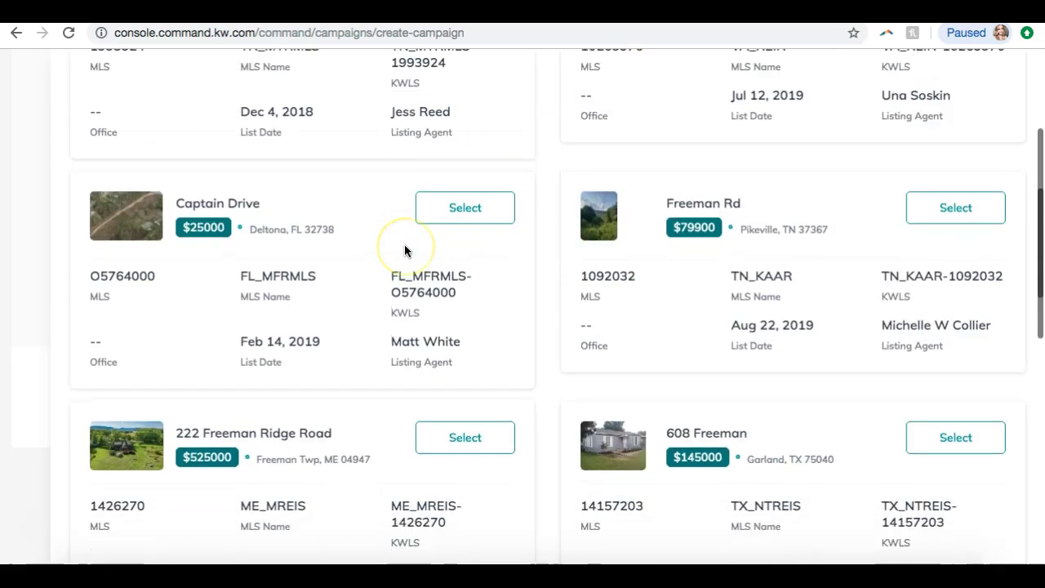
{"action": "scroll", "coordinate": [614, 303], "scroll_direction": "down", "scroll_amount": 5}
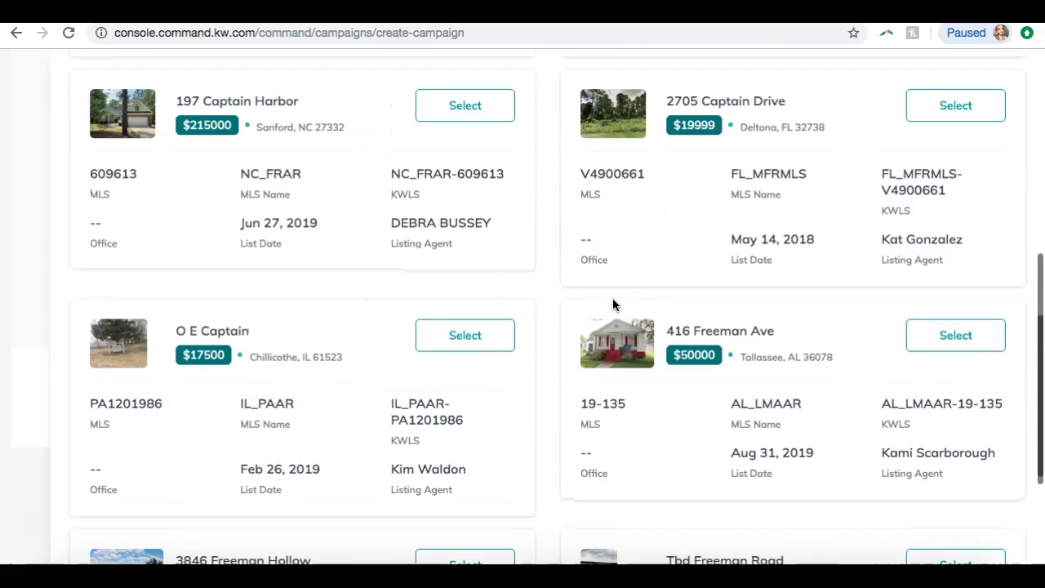
{"action": "left_click", "coordinate": [927, 353]}
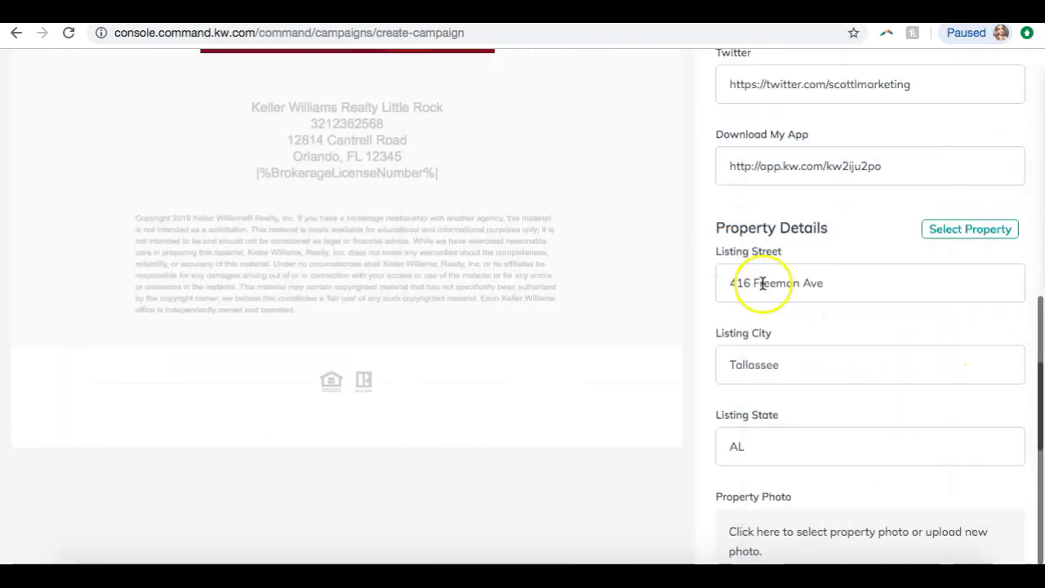
{"action": "scroll", "coordinate": [763, 297], "scroll_direction": "down", "scroll_amount": 2}
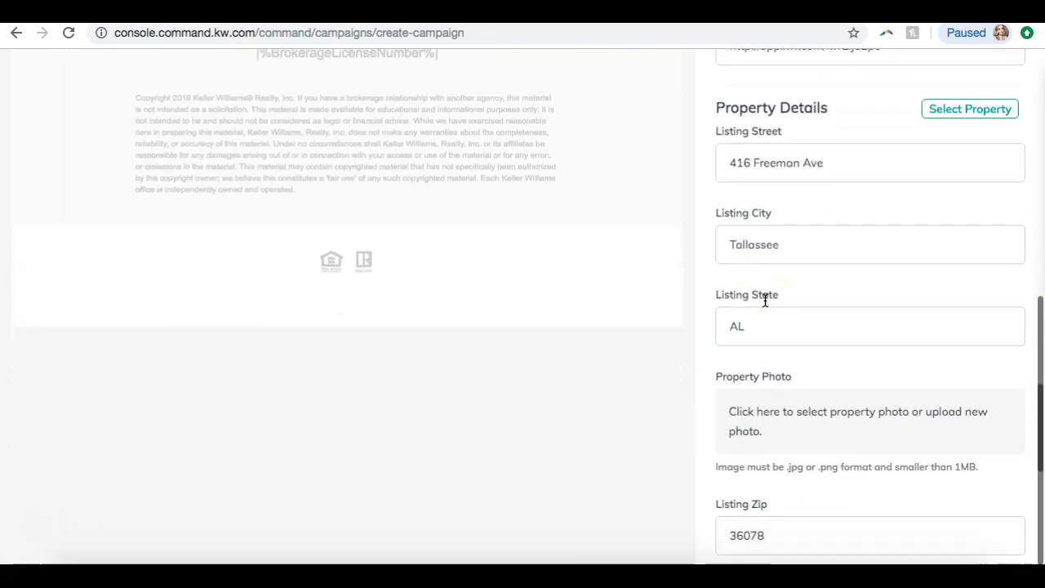
{"action": "scroll", "coordinate": [757, 226], "scroll_direction": "down", "scroll_amount": 2}
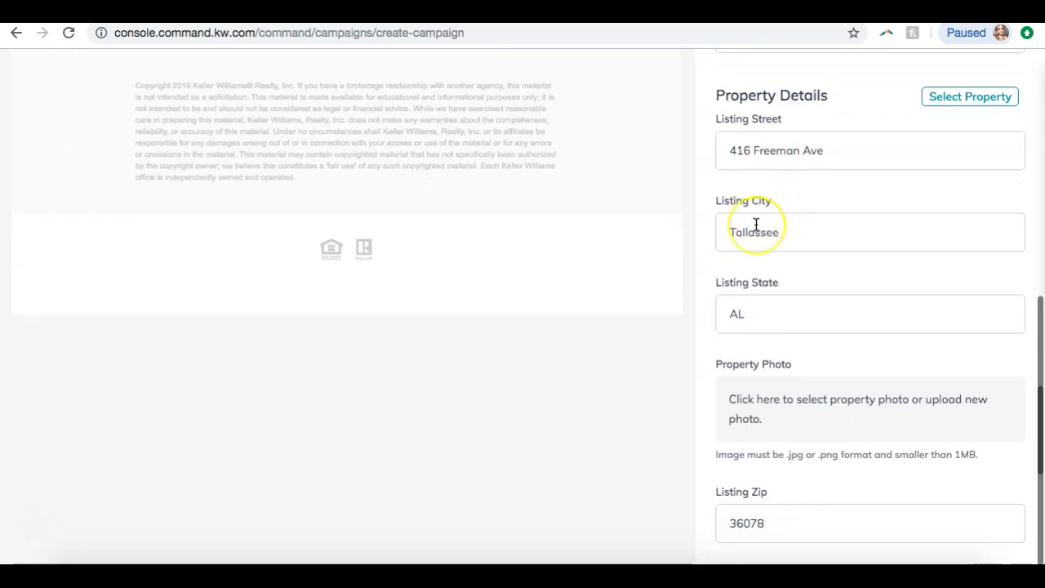
{"action": "scroll", "coordinate": [738, 295], "scroll_direction": "down", "scroll_amount": 5}
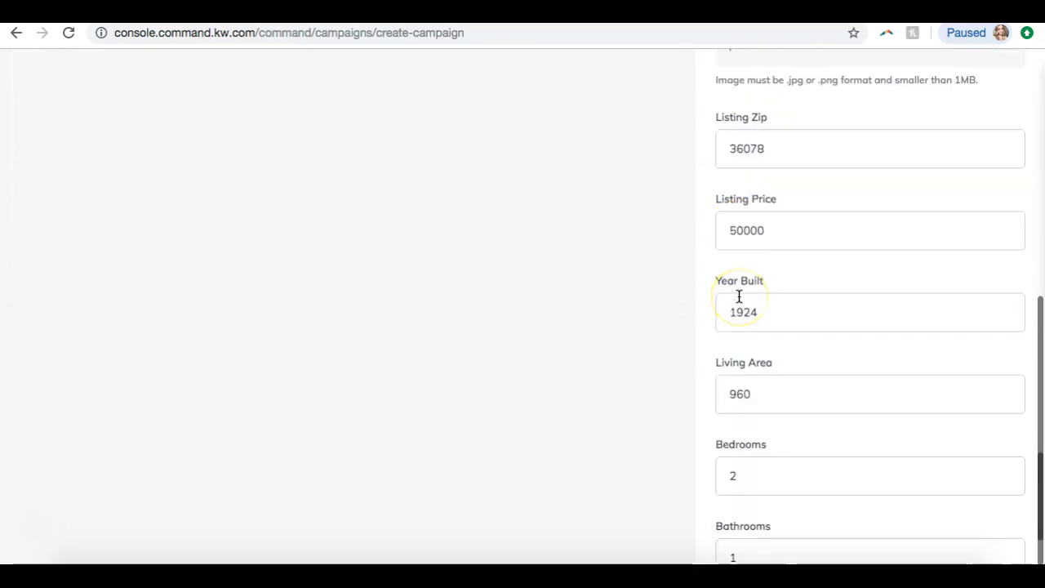
{"action": "scroll", "coordinate": [739, 297], "scroll_direction": "down", "scroll_amount": 1}
{"action": "scroll", "coordinate": [738, 298], "scroll_direction": "up", "scroll_amount": 5}
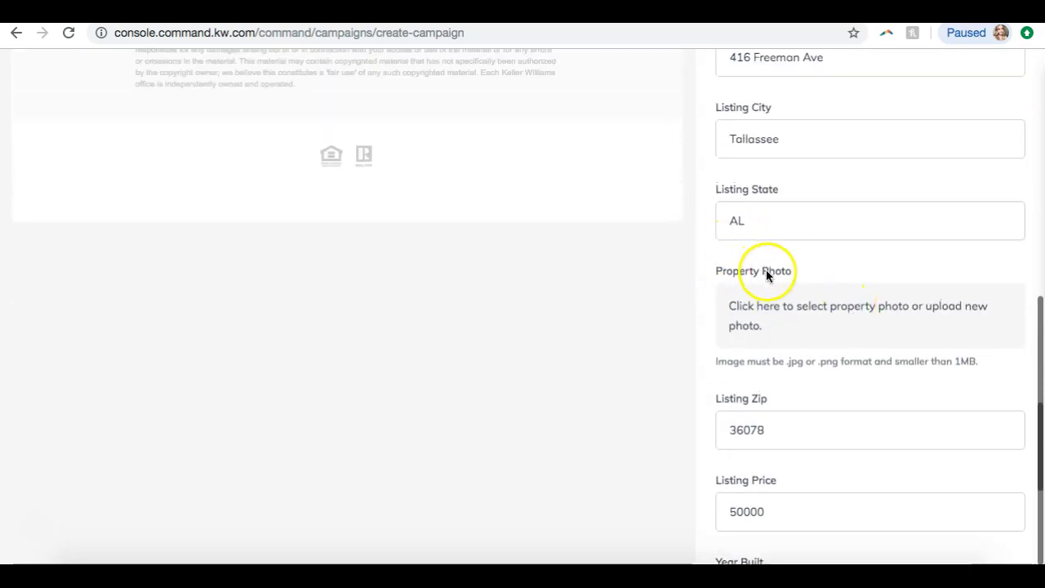
- Choose the first front-exterior house thumbnail, raise the crop's bottom edge slightly, and crop it
{"action": "left_click", "coordinate": [788, 311]}
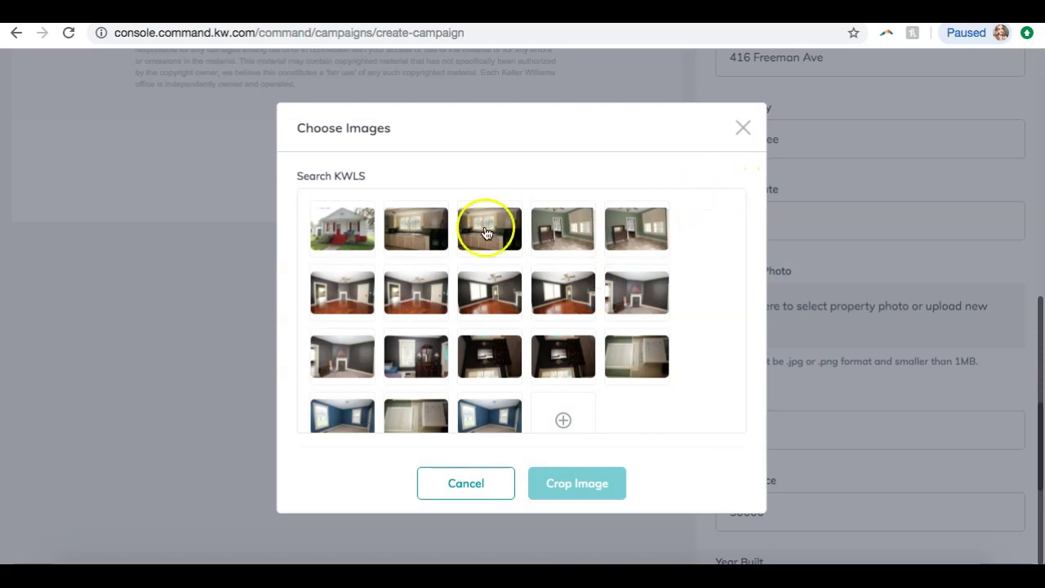
{"action": "scroll", "coordinate": [344, 283], "scroll_direction": "down", "scroll_amount": 1}
{"action": "scroll", "coordinate": [344, 282], "scroll_direction": "up", "scroll_amount": 1}
{"action": "left_click", "coordinate": [325, 238]}
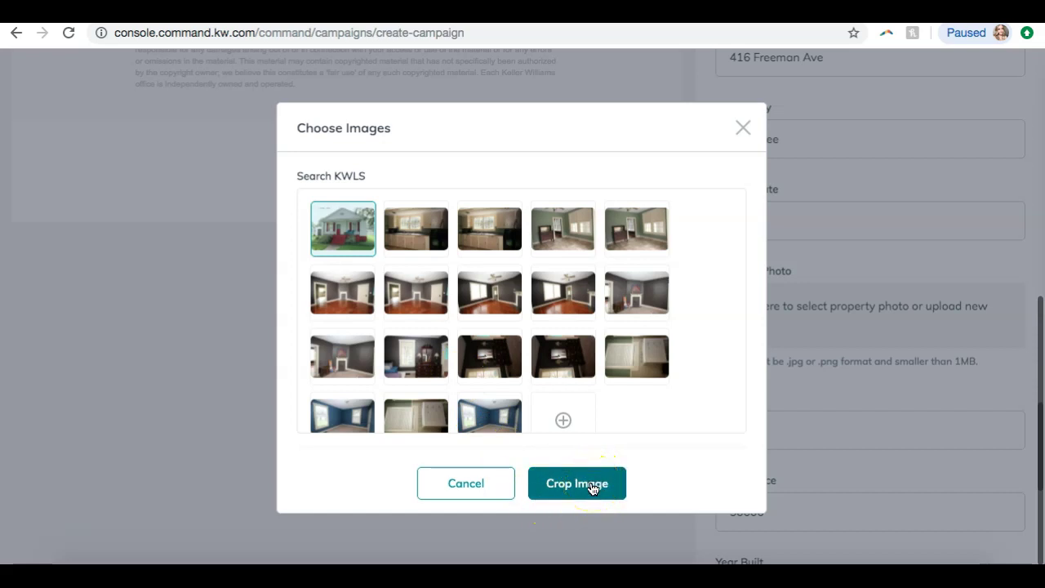
{"action": "left_click", "coordinate": [593, 489]}
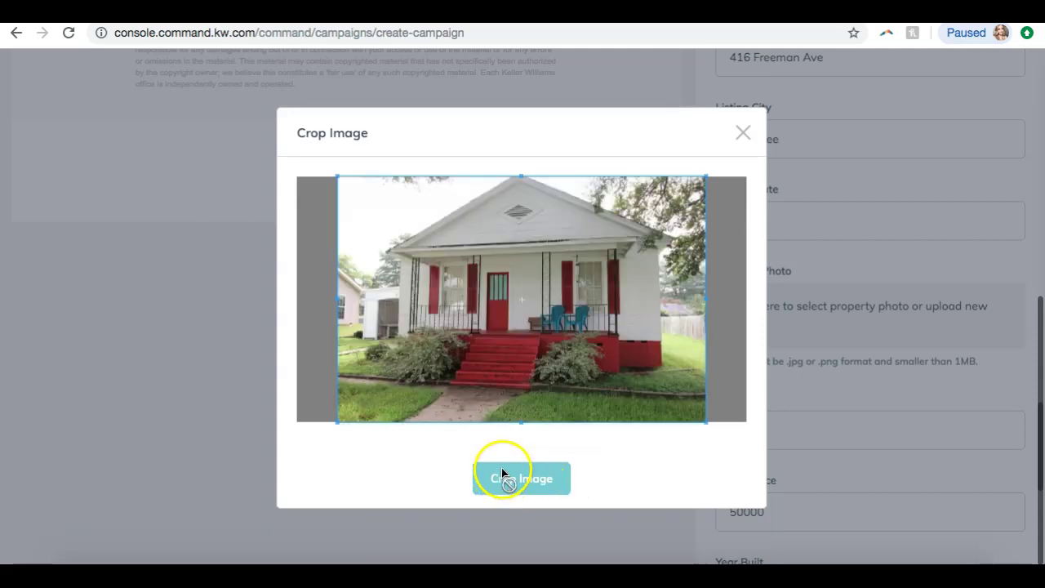
{"action": "left_click", "coordinate": [597, 448]}
{"action": "left_click", "coordinate": [503, 481]}
{"action": "left_click", "coordinate": [706, 421]}
{"action": "mouse_move", "coordinate": [706, 421]}
{"action": "left_mouse_down"}
{"action": "mouse_move", "coordinate": [700, 410]}
{"action": "mouse_move", "coordinate": [706, 419]}
{"action": "left_mouse_up"}
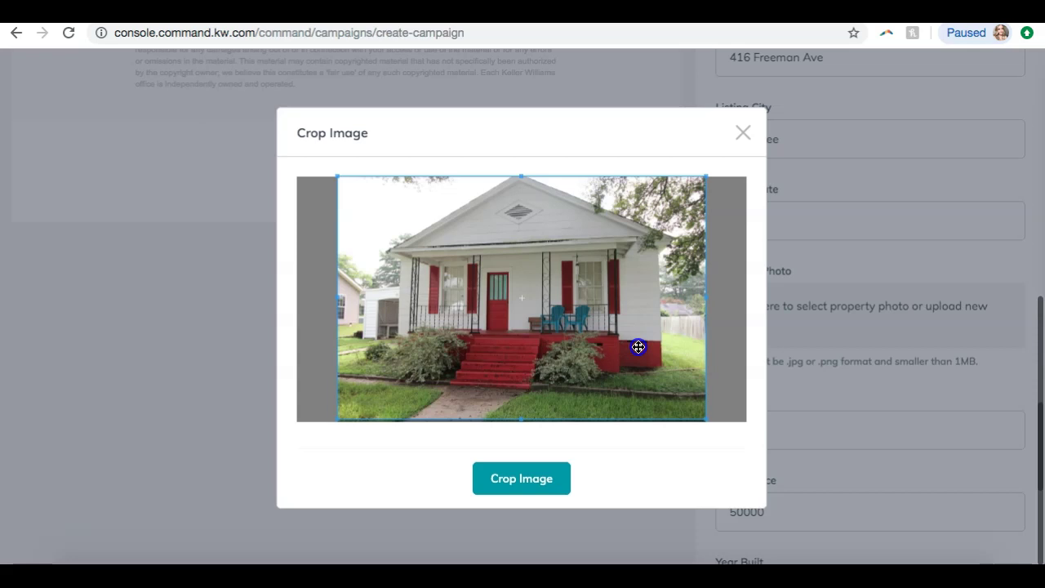
{"action": "left_click", "coordinate": [539, 480]}
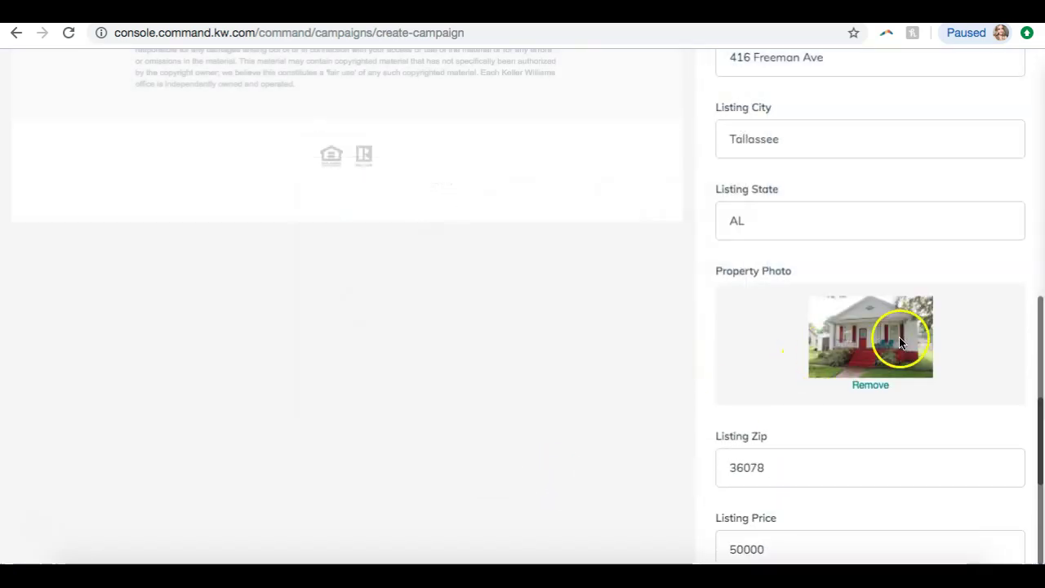
{"action": "scroll", "coordinate": [905, 341], "scroll_direction": "down", "scroll_amount": 5}
- Refresh the email preview with the updated property details and photo
{"action": "scroll", "coordinate": [905, 341], "scroll_direction": "down", "scroll_amount": 2}
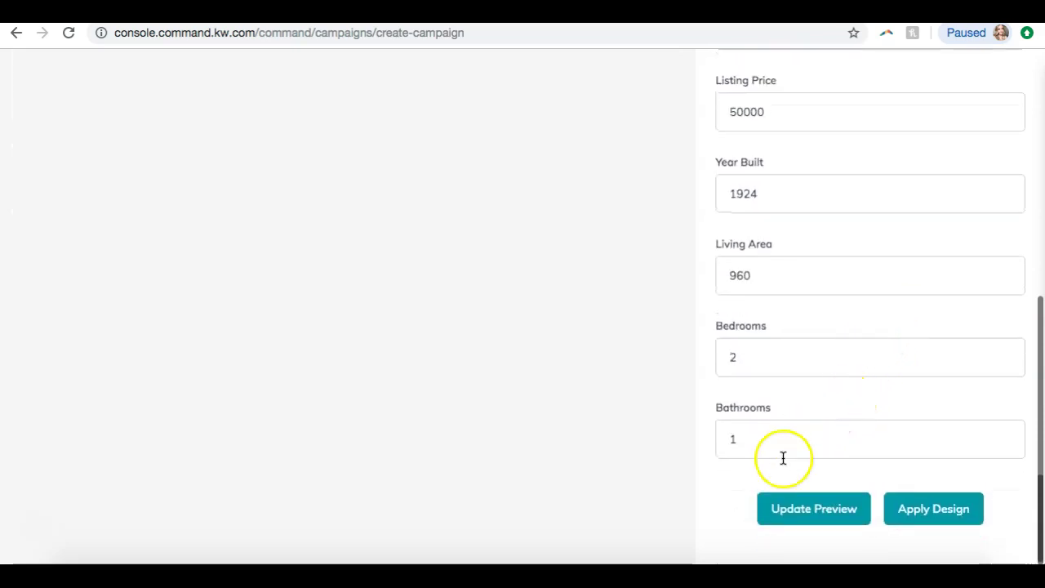
{"action": "left_click", "coordinate": [806, 529]}
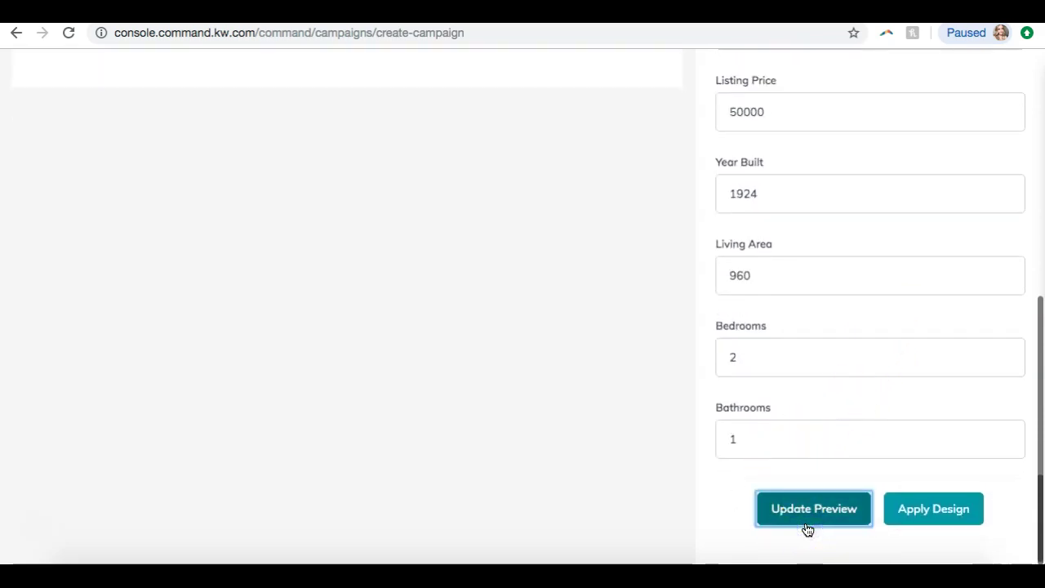
{"action": "left_click", "coordinate": [437, 337]}
{"action": "scroll", "coordinate": [437, 338], "scroll_direction": "up", "scroll_amount": 10}
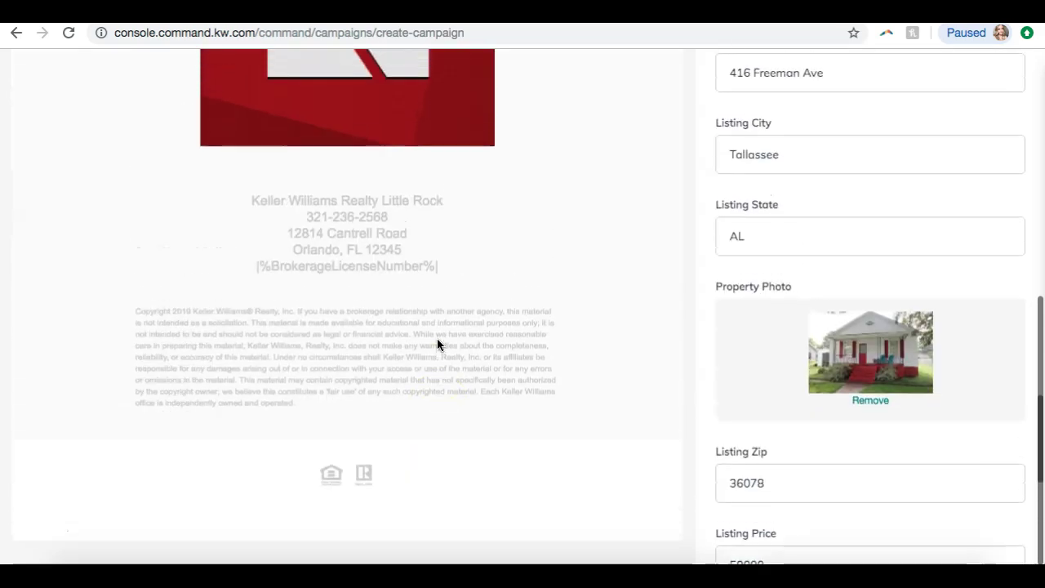
{"action": "scroll", "coordinate": [437, 344], "scroll_direction": "up", "scroll_amount": 15}
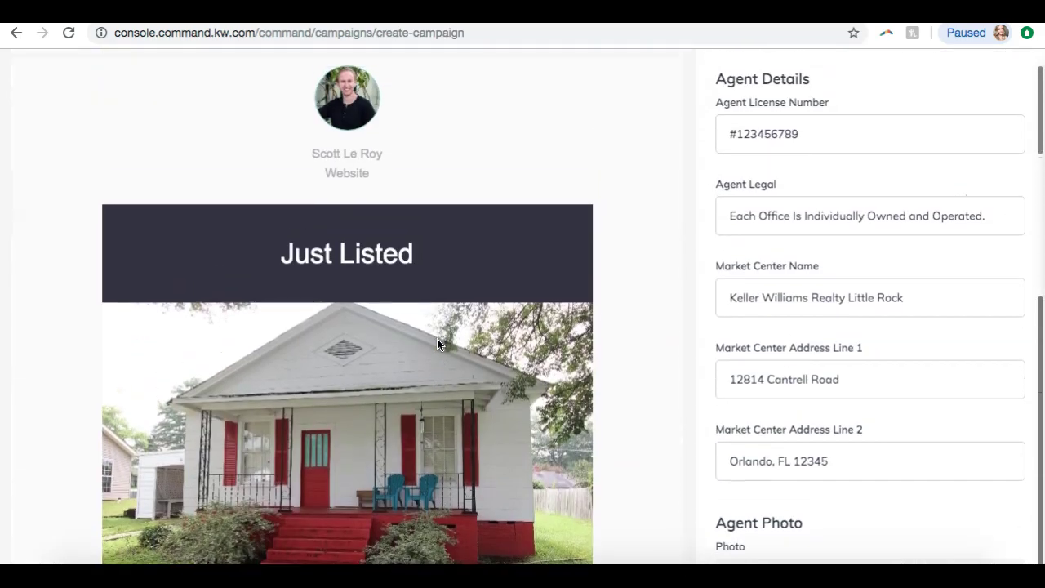
{"action": "scroll", "coordinate": [436, 344], "scroll_direction": "down", "scroll_amount": 1}
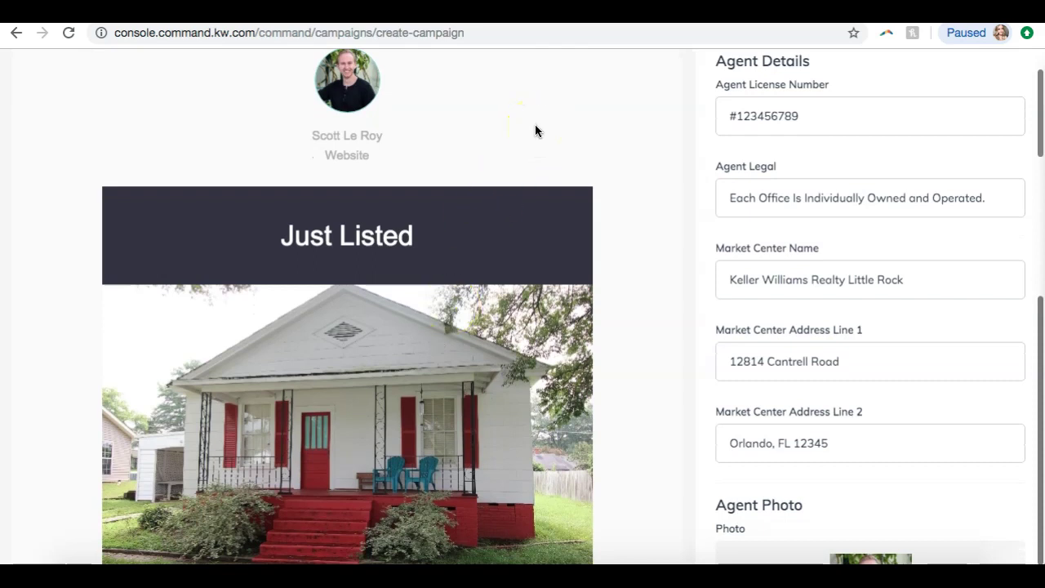
{"action": "scroll", "coordinate": [373, 205], "scroll_direction": "down", "scroll_amount": 3}
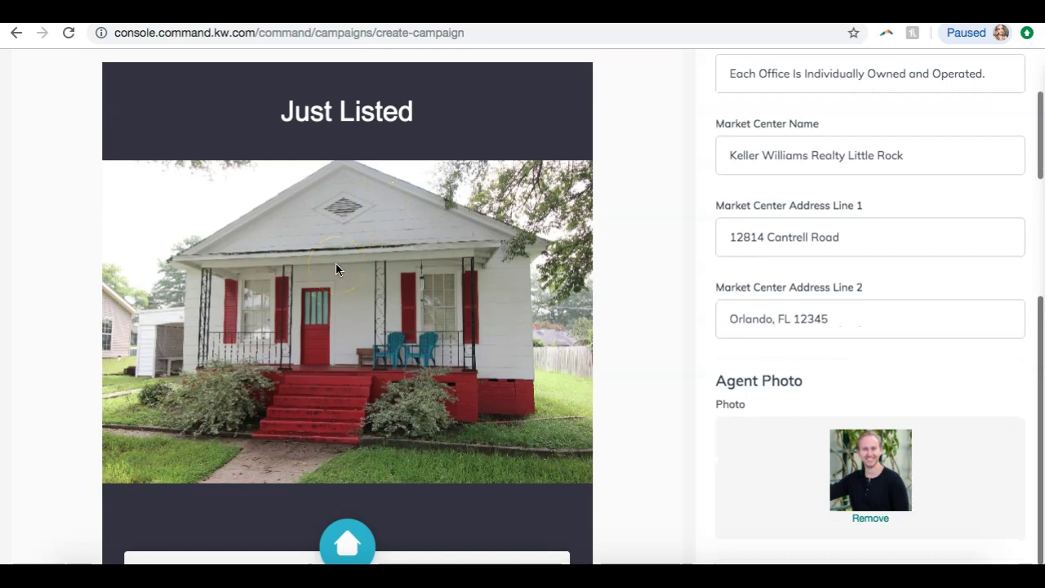
{"action": "scroll", "coordinate": [335, 270], "scroll_direction": "down", "scroll_amount": 8}
{"action": "scroll", "coordinate": [335, 271], "scroll_direction": "down", "scroll_amount": 3}
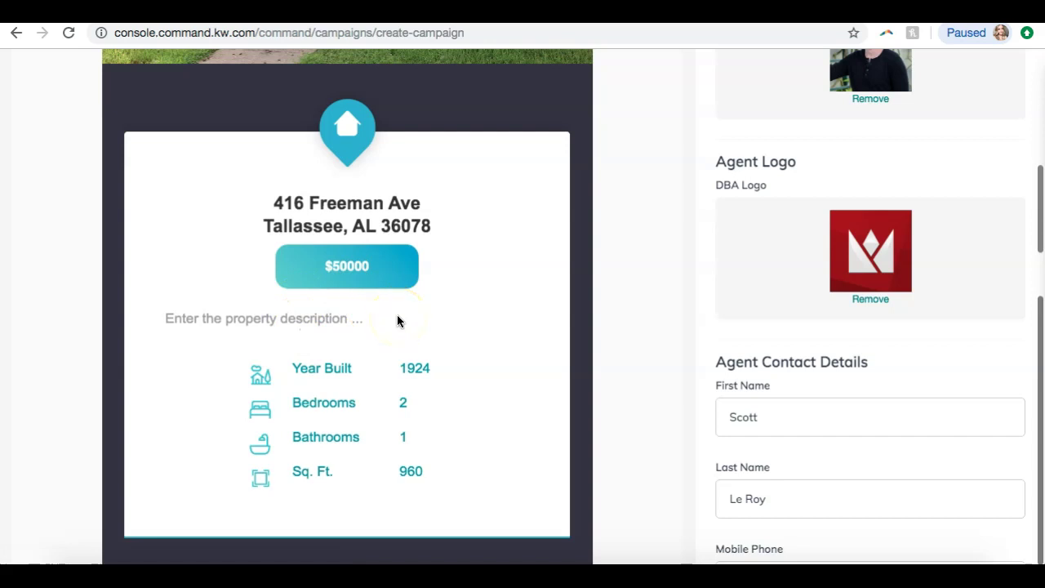
- Select the property description placeholder text in the design, then clear the selection
{"action": "left_click", "coordinate": [249, 319]}
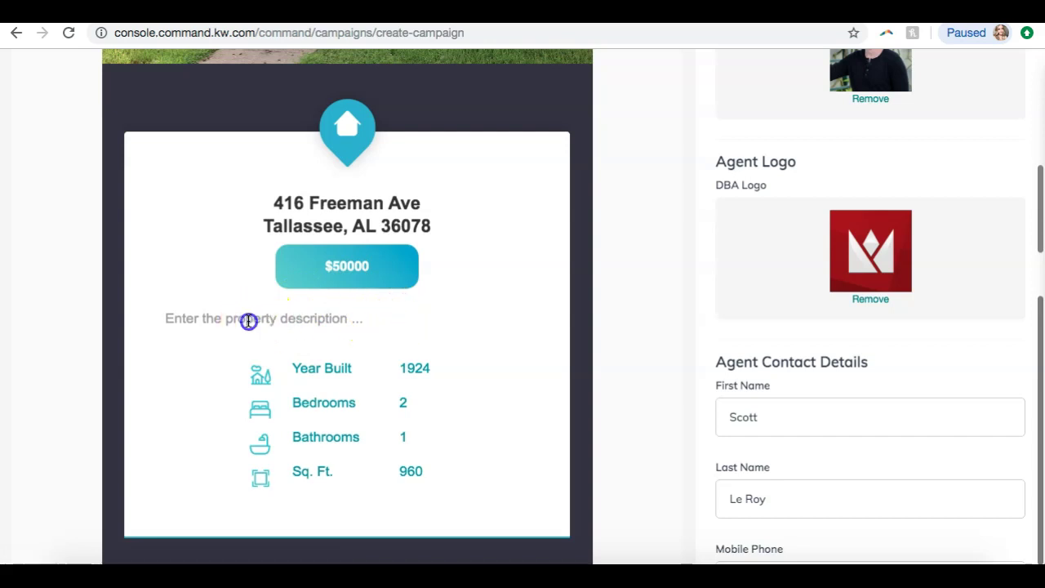
{"action": "left_click", "coordinate": [171, 316]}
{"action": "left_click_drag", "start_coordinate": [171, 316], "coordinate": [301, 311]}
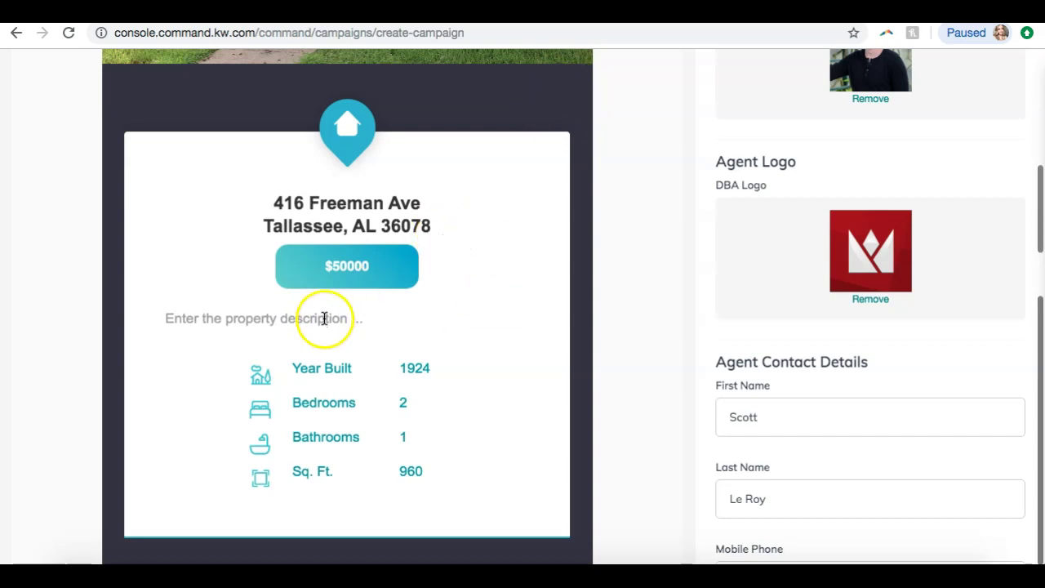
{"action": "scroll", "coordinate": [830, 314], "scroll_direction": "down", "scroll_amount": 10}
{"action": "scroll", "coordinate": [830, 314], "scroll_direction": "up", "scroll_amount": 10}
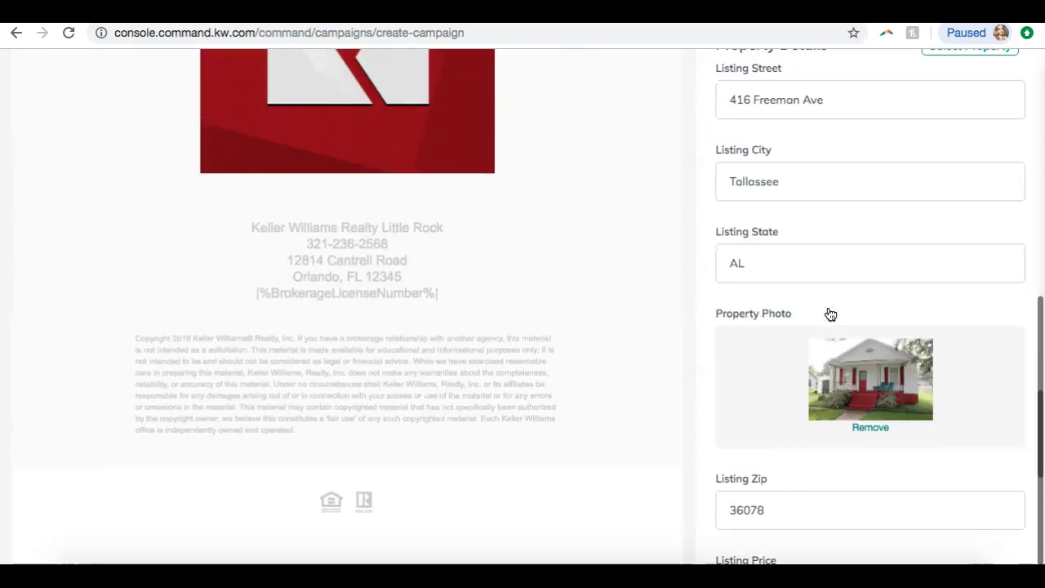
{"action": "scroll", "coordinate": [831, 315], "scroll_direction": "up", "scroll_amount": 8}
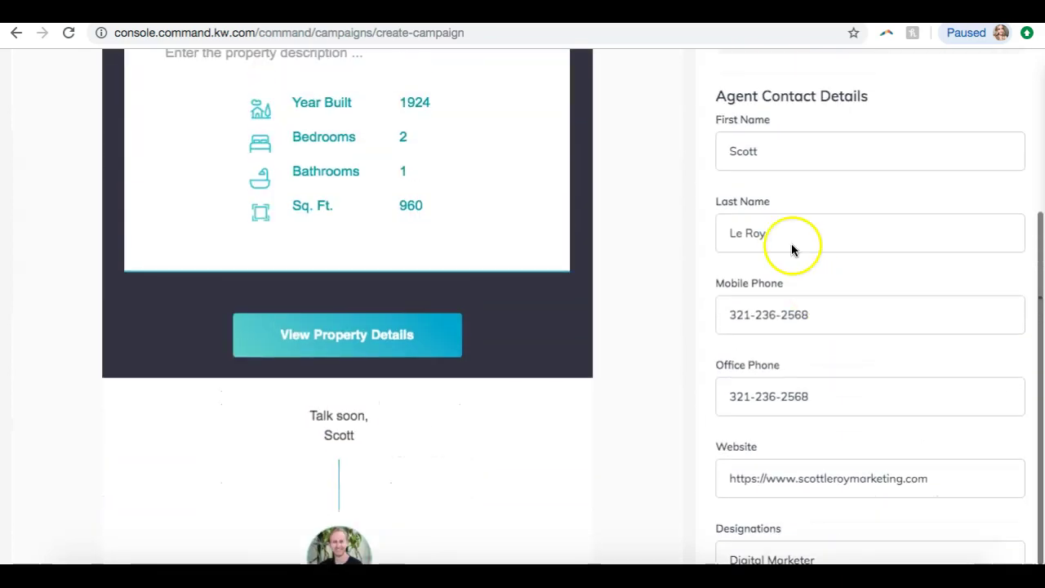
{"action": "scroll", "coordinate": [456, 141], "scroll_direction": "up", "scroll_amount": 2}
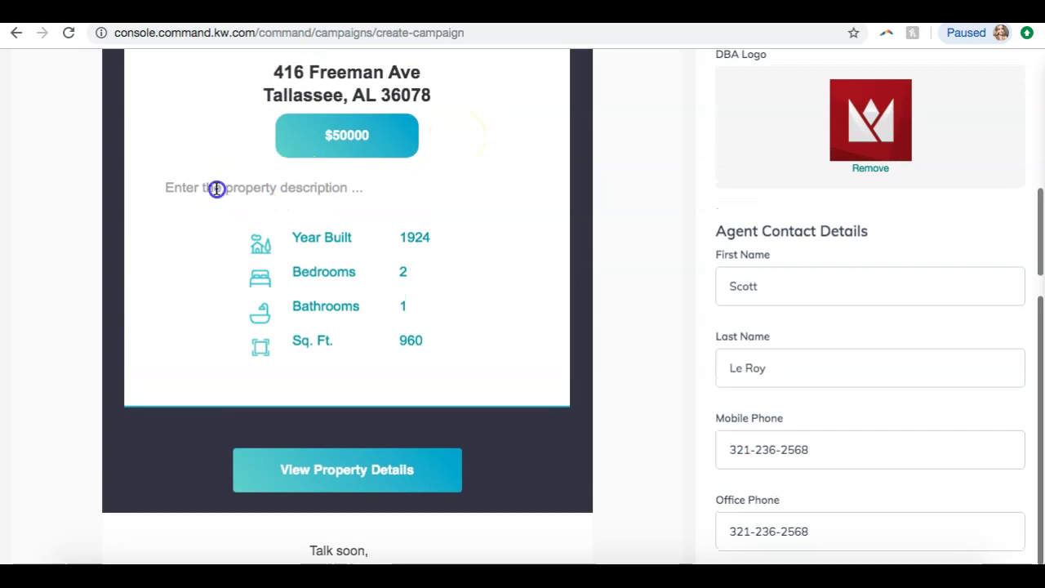
{"action": "left_click_drag", "start_coordinate": [216, 187], "coordinate": [332, 183]}
{"action": "left_click", "coordinate": [332, 183]}
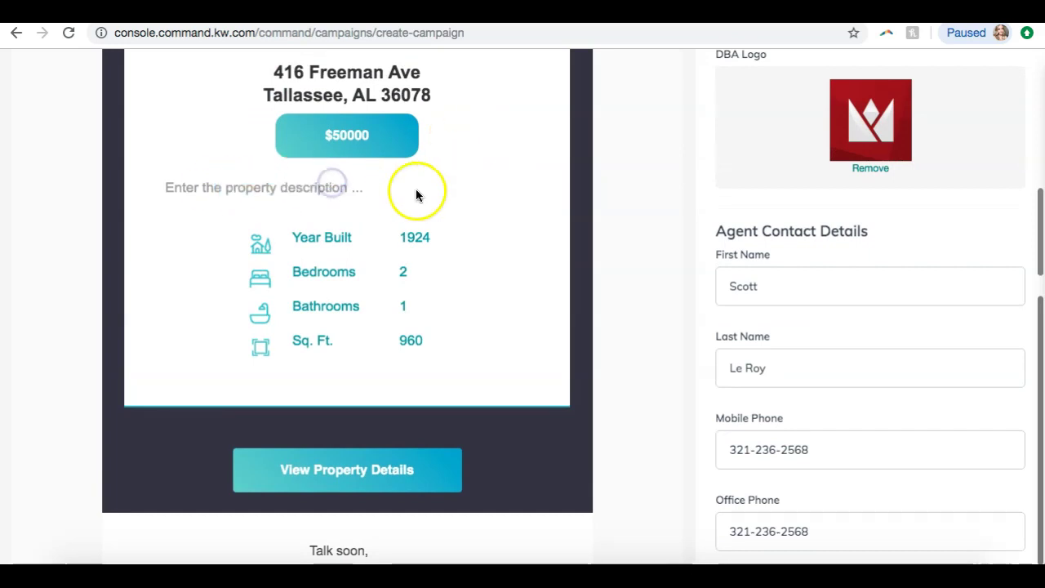
{"action": "scroll", "coordinate": [416, 196], "scroll_direction": "up", "scroll_amount": 1}
{"action": "left_click_drag", "start_coordinate": [156, 278], "coordinate": [374, 292]}
{"action": "left_click", "coordinate": [457, 277]}
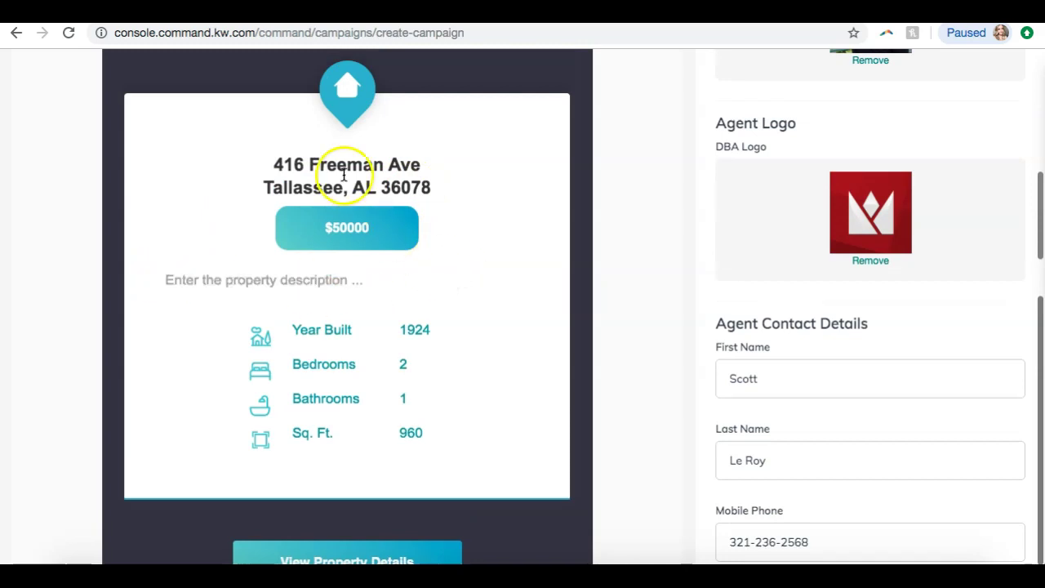
- Scroll through the design and select the BrokerageLicenseNumber placeholder word
{"action": "scroll", "coordinate": [301, 315], "scroll_direction": "down", "scroll_amount": 4}
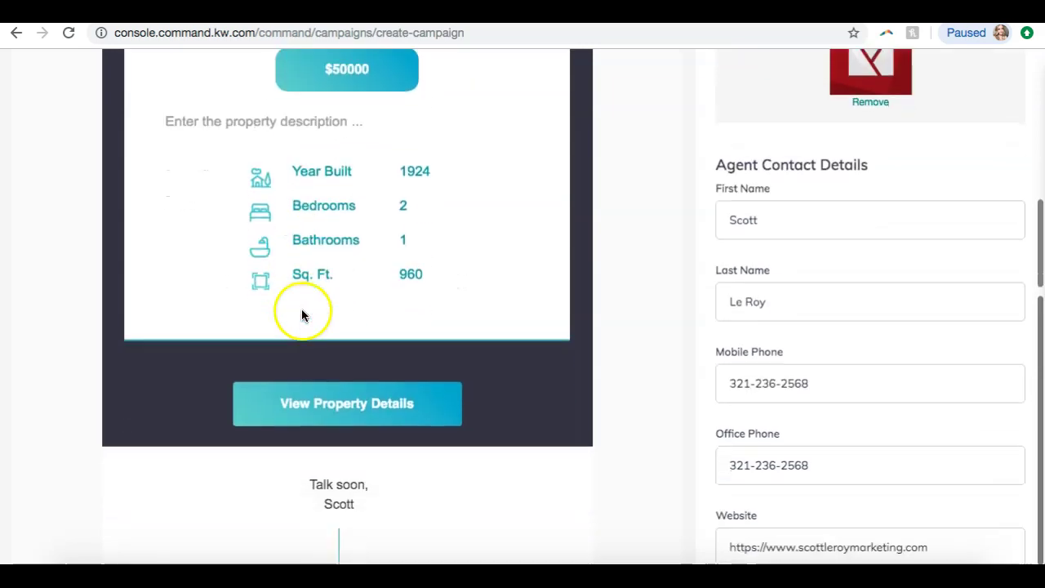
{"action": "scroll", "coordinate": [403, 153], "scroll_direction": "down", "scroll_amount": 3}
{"action": "scroll", "coordinate": [403, 153], "scroll_direction": "down", "scroll_amount": 3}
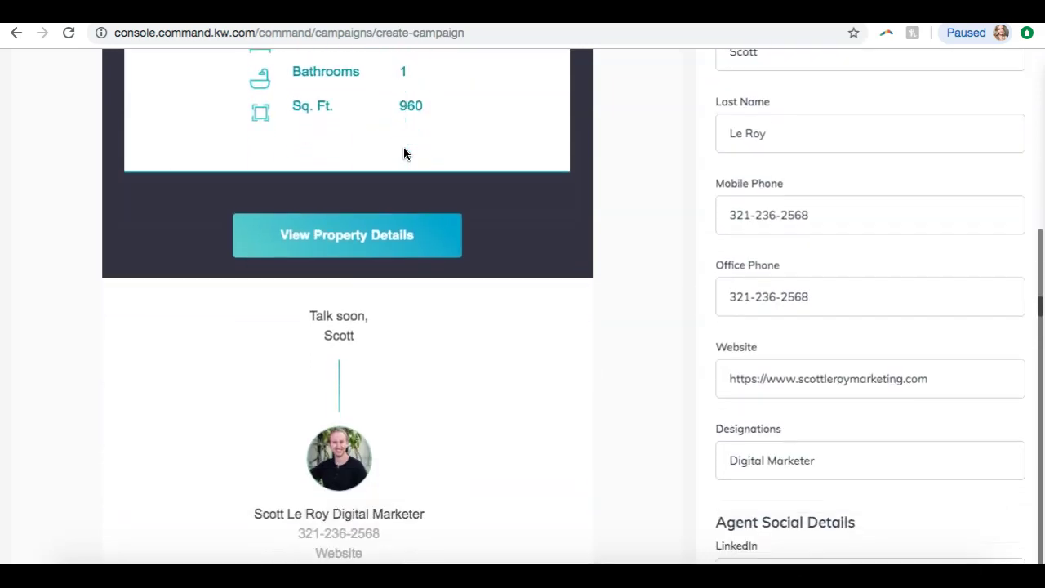
{"action": "scroll", "coordinate": [403, 153], "scroll_direction": "down", "scroll_amount": 1}
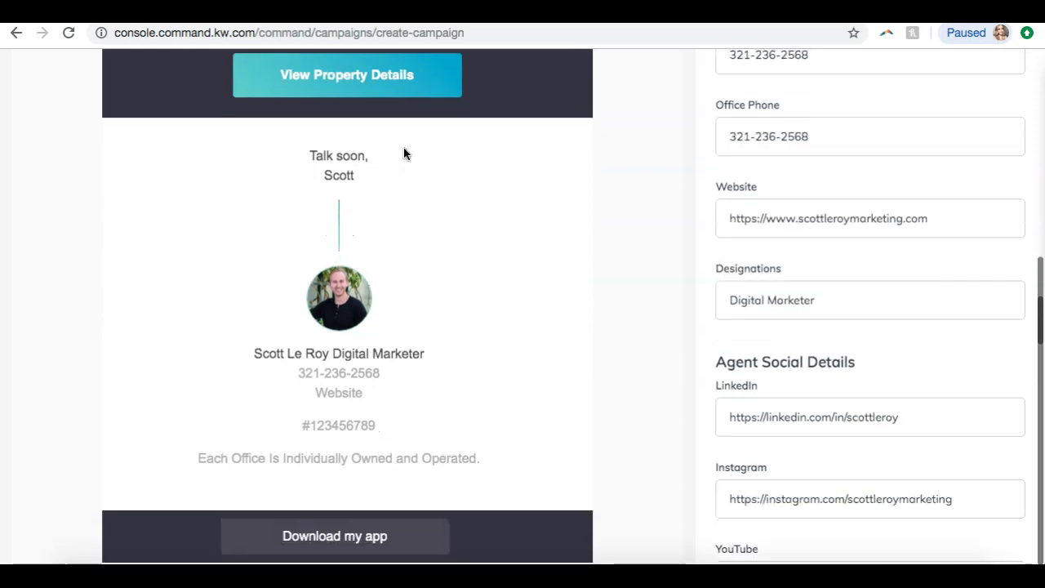
{"action": "scroll", "coordinate": [403, 154], "scroll_direction": "up", "scroll_amount": 2}
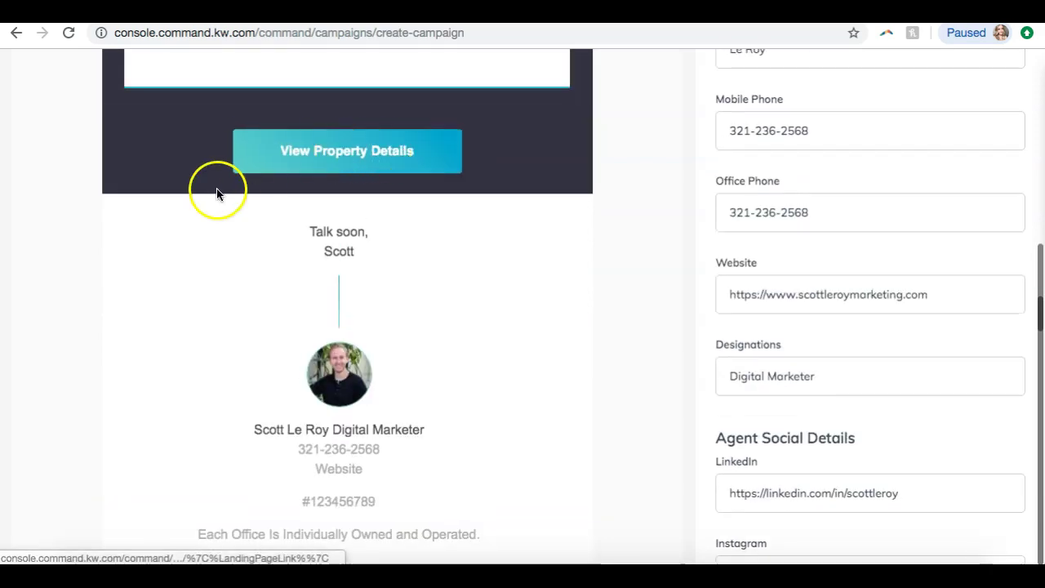
{"action": "scroll", "coordinate": [310, 254], "scroll_direction": "down", "scroll_amount": 3}
{"action": "scroll", "coordinate": [310, 258], "scroll_direction": "down", "scroll_amount": 3}
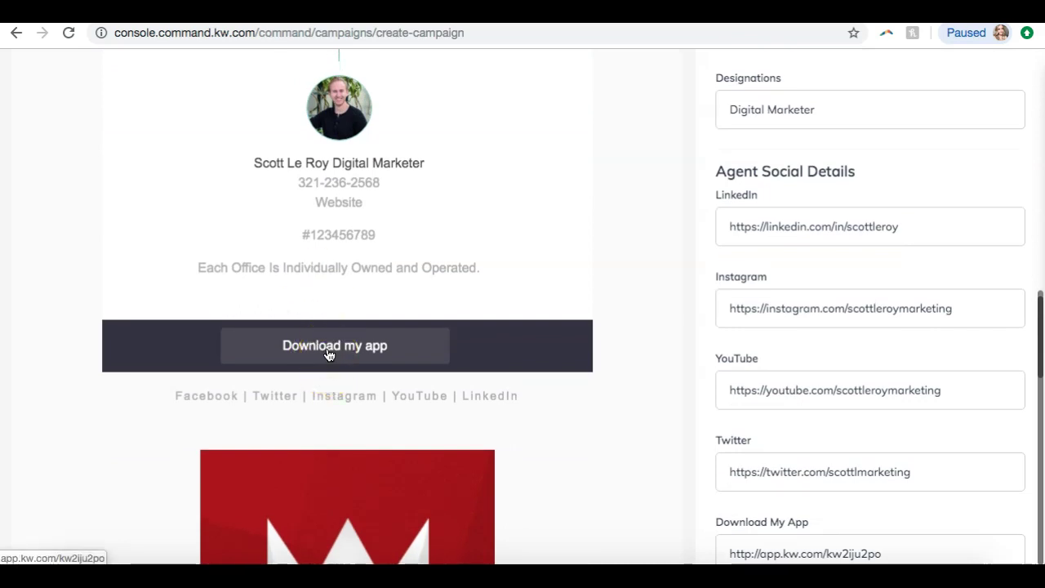
{"action": "scroll", "coordinate": [329, 355], "scroll_direction": "down", "scroll_amount": 15}
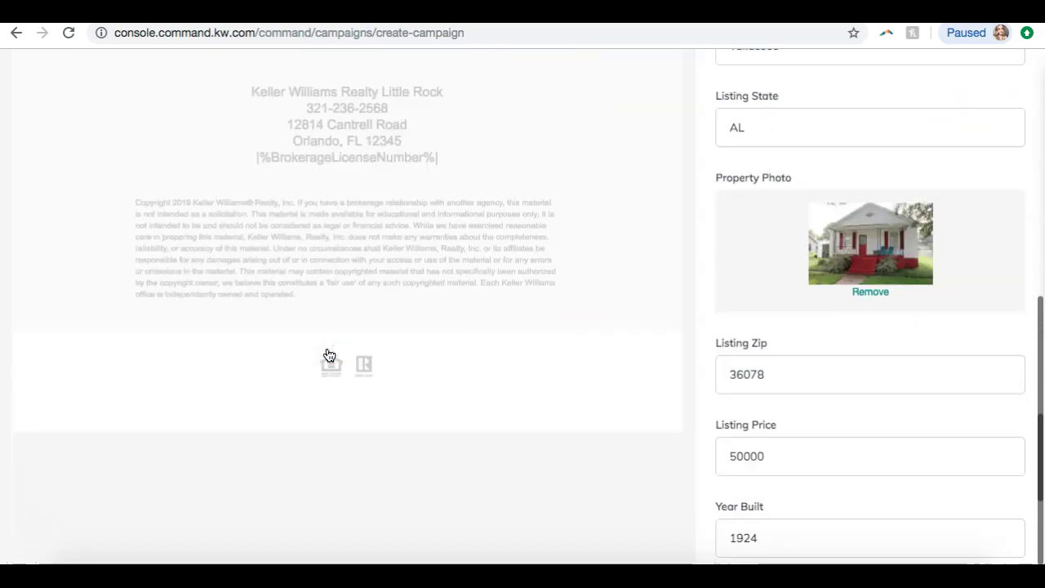
{"action": "left_click", "coordinate": [262, 159]}
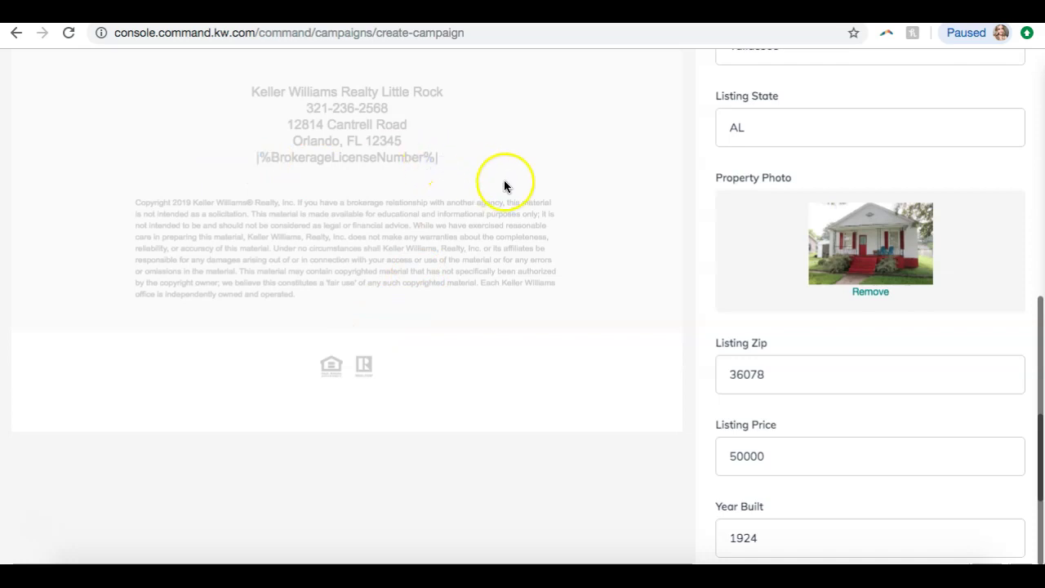
{"action": "scroll", "coordinate": [504, 185], "scroll_direction": "down", "scroll_amount": 4}
{"action": "scroll", "coordinate": [503, 184], "scroll_direction": "up", "scroll_amount": 3}
{"action": "scroll", "coordinate": [503, 185], "scroll_direction": "up", "scroll_amount": 1}
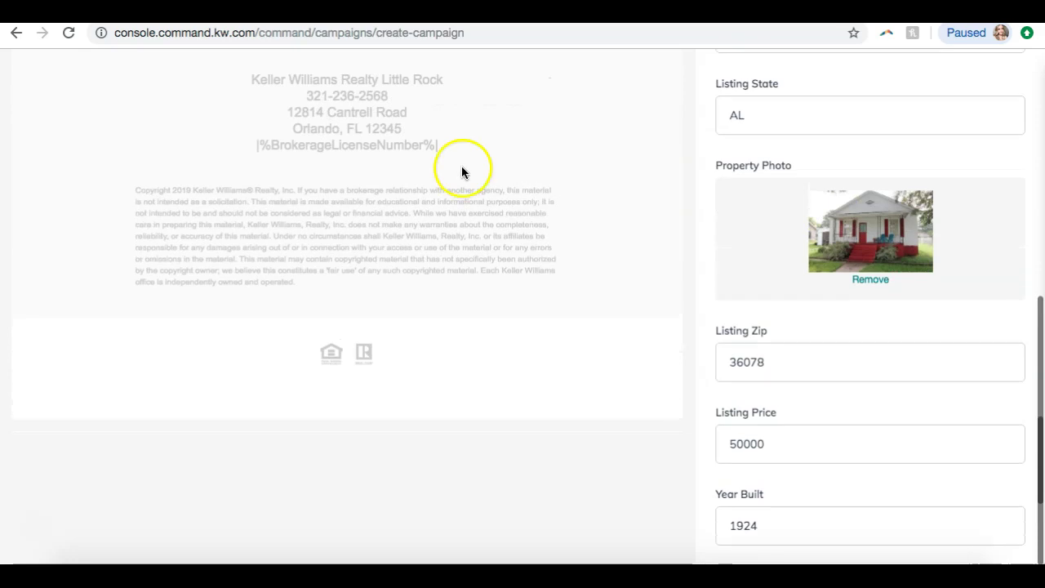
{"action": "double_click", "coordinate": [305, 143]}
{"action": "scroll", "coordinate": [338, 169], "scroll_direction": "down", "scroll_amount": 4}
{"action": "left_click", "coordinate": [594, 285]}
{"action": "scroll", "coordinate": [594, 285], "scroll_direction": "up", "scroll_amount": 1}
{"action": "scroll", "coordinate": [594, 286], "scroll_direction": "down", "scroll_amount": 1}
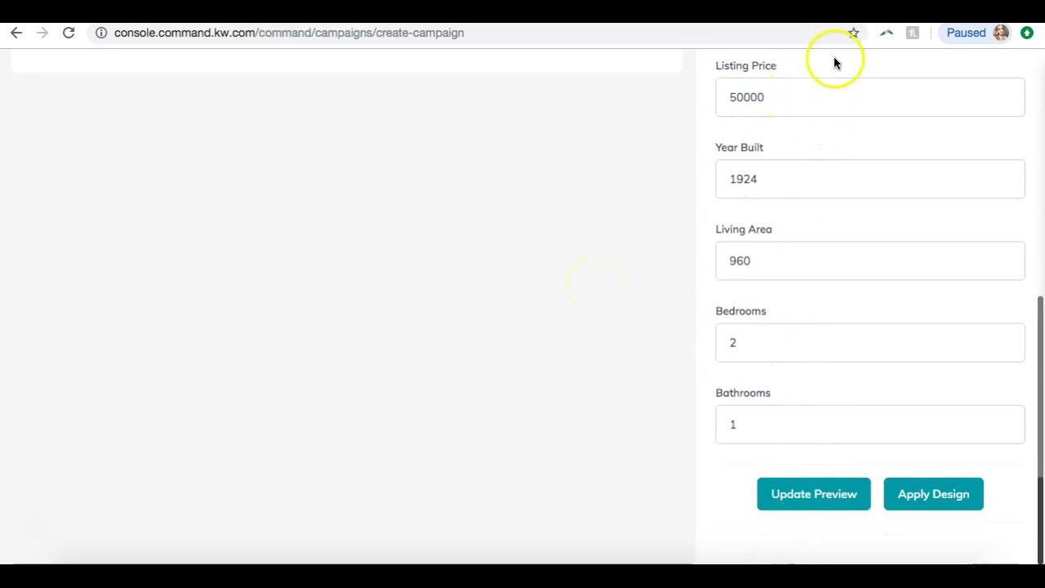
- Apply the design, review the preview, and save the campaign as a draft with Save and Exit
{"action": "left_click", "coordinate": [945, 504]}
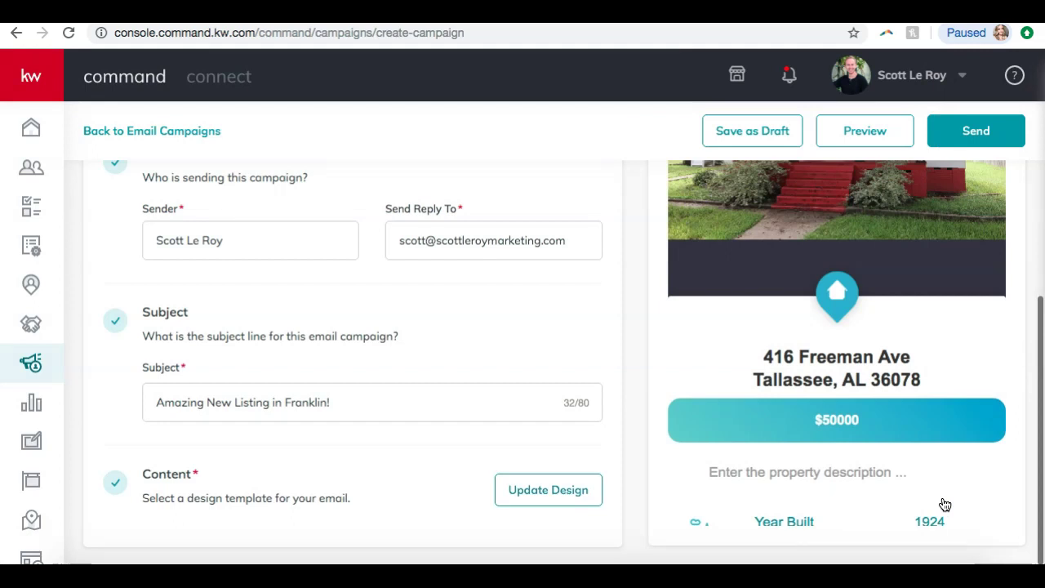
{"action": "scroll", "coordinate": [806, 424], "scroll_direction": "up", "scroll_amount": 5}
{"action": "scroll", "coordinate": [806, 424], "scroll_direction": "down", "scroll_amount": 5}
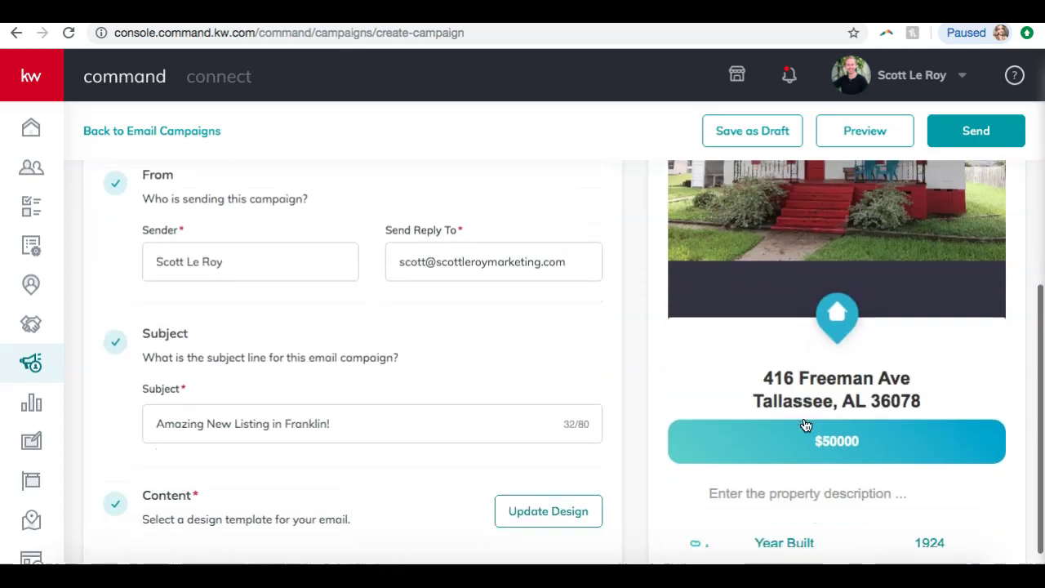
{"action": "scroll", "coordinate": [805, 424], "scroll_direction": "down", "scroll_amount": 15}
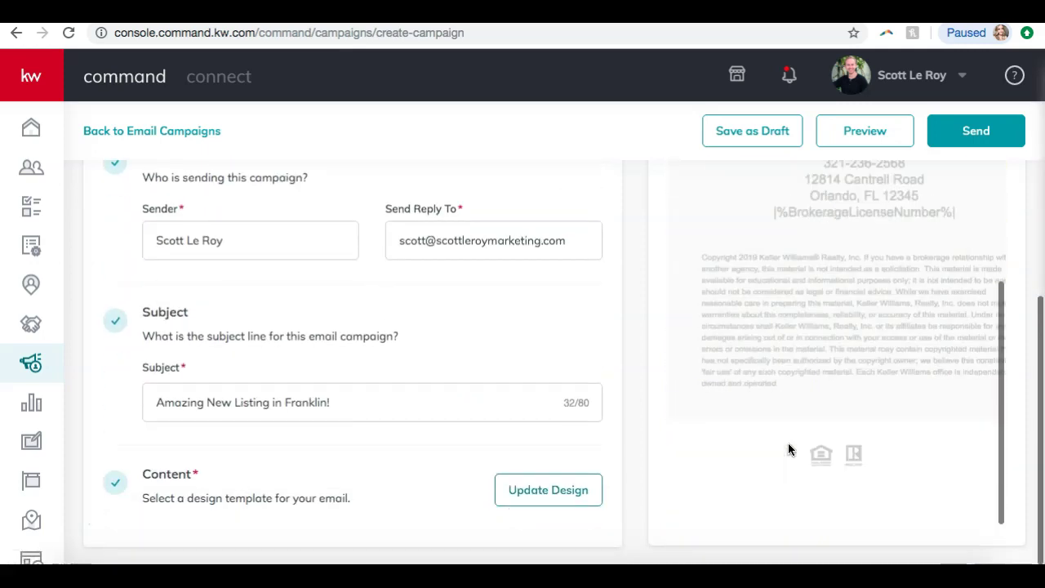
{"action": "scroll", "coordinate": [788, 449], "scroll_direction": "up", "scroll_amount": 12}
{"action": "left_click", "coordinate": [863, 298]}
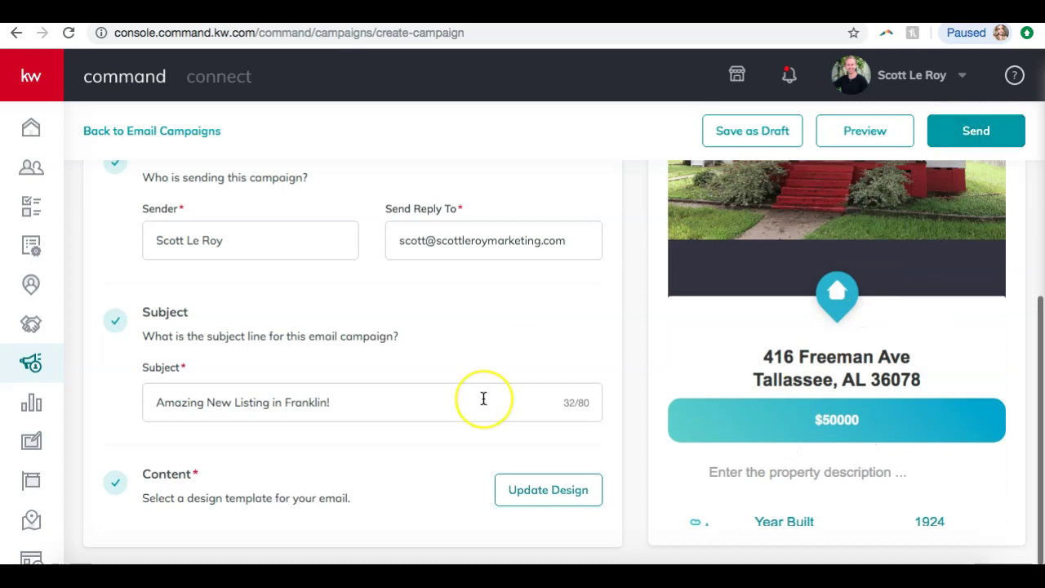
{"action": "scroll", "coordinate": [483, 398], "scroll_direction": "up", "scroll_amount": 5}
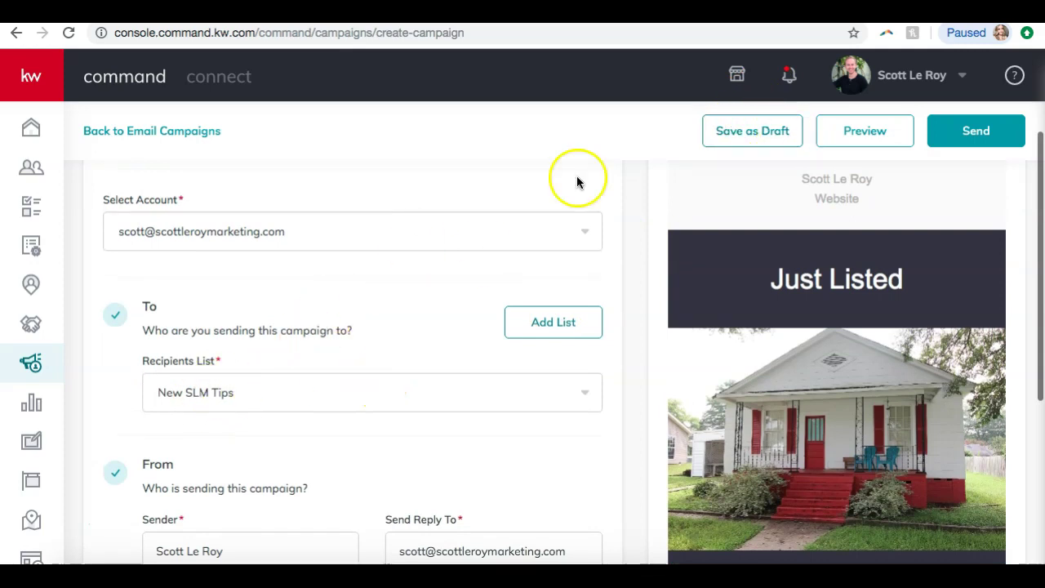
{"action": "left_click", "coordinate": [731, 131]}
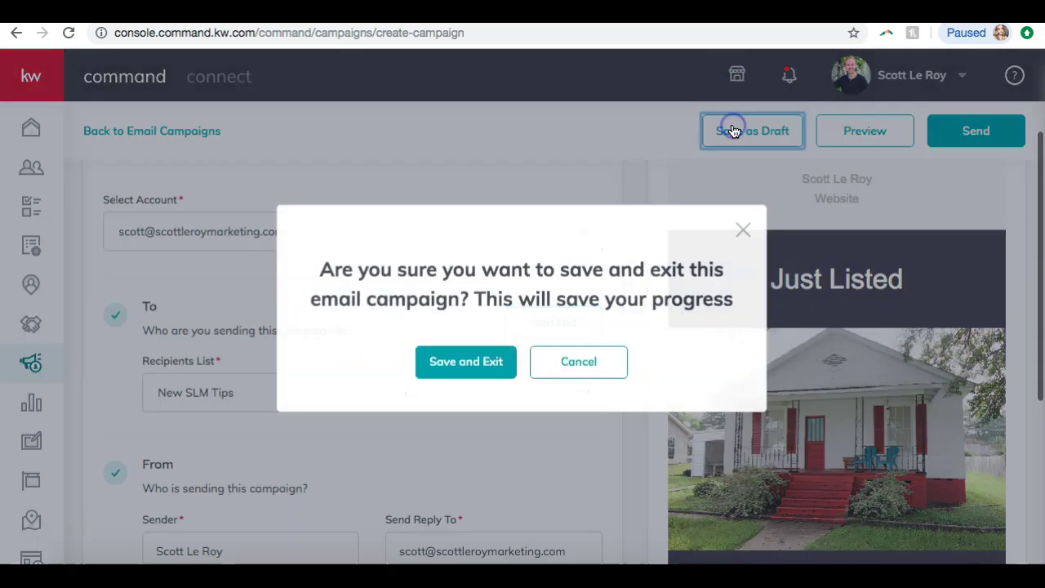
{"action": "left_click", "coordinate": [468, 364]}
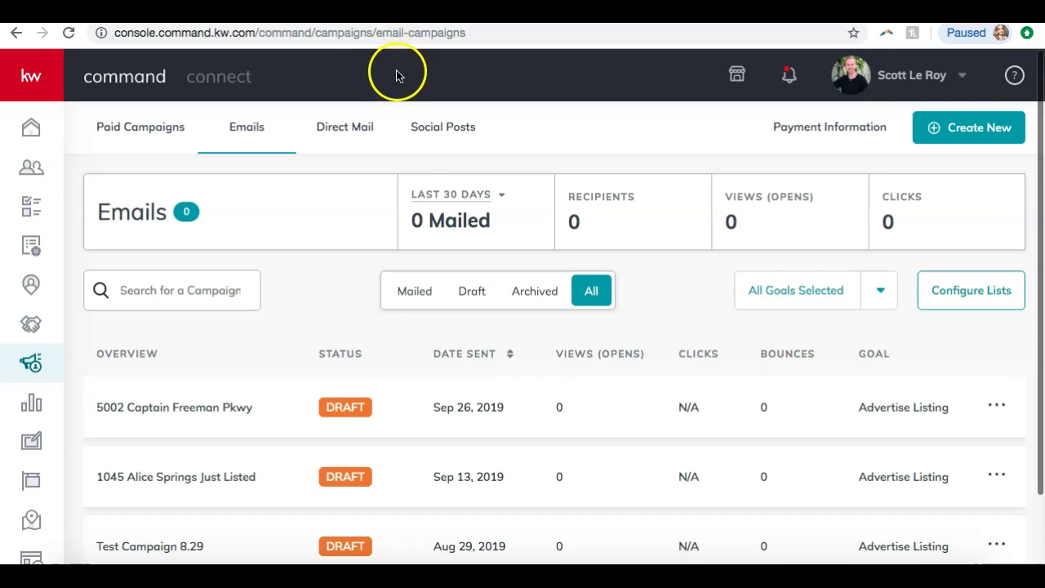
- Show the Direct Mail campaigns list with its single 'test' draft
{"action": "left_click", "coordinate": [344, 129]}
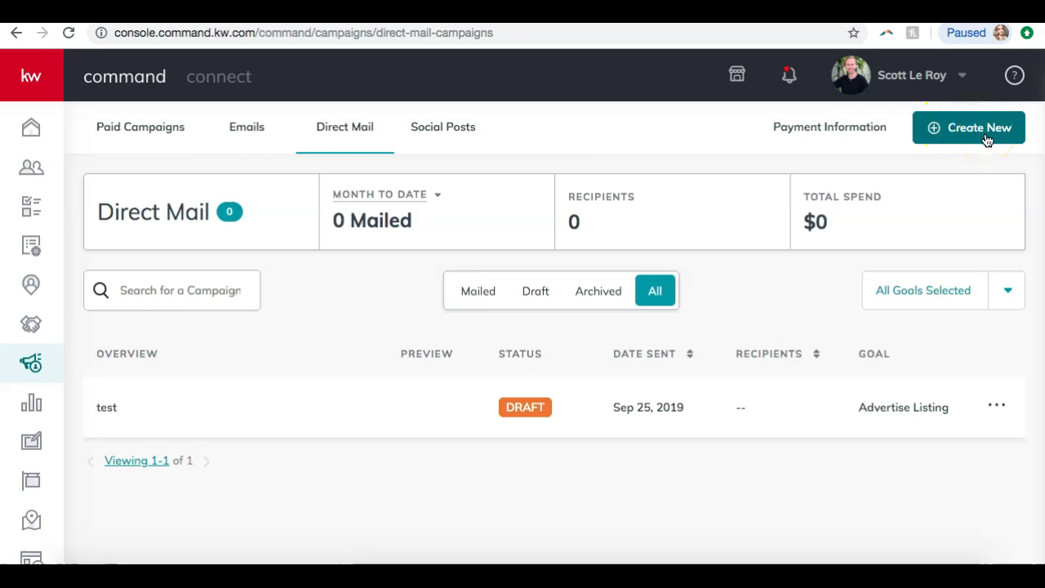
- Create a Direct Mail campaign 'Looking for buyers' with Attract Listings goal and dynamic template
{"action": "left_click", "coordinate": [986, 140]}
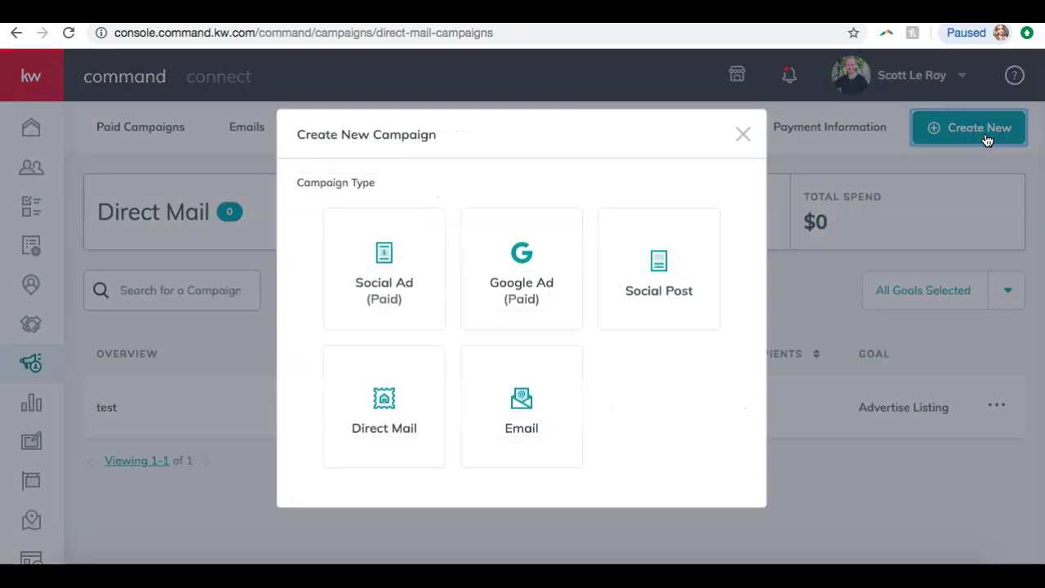
{"action": "left_click", "coordinate": [398, 445]}
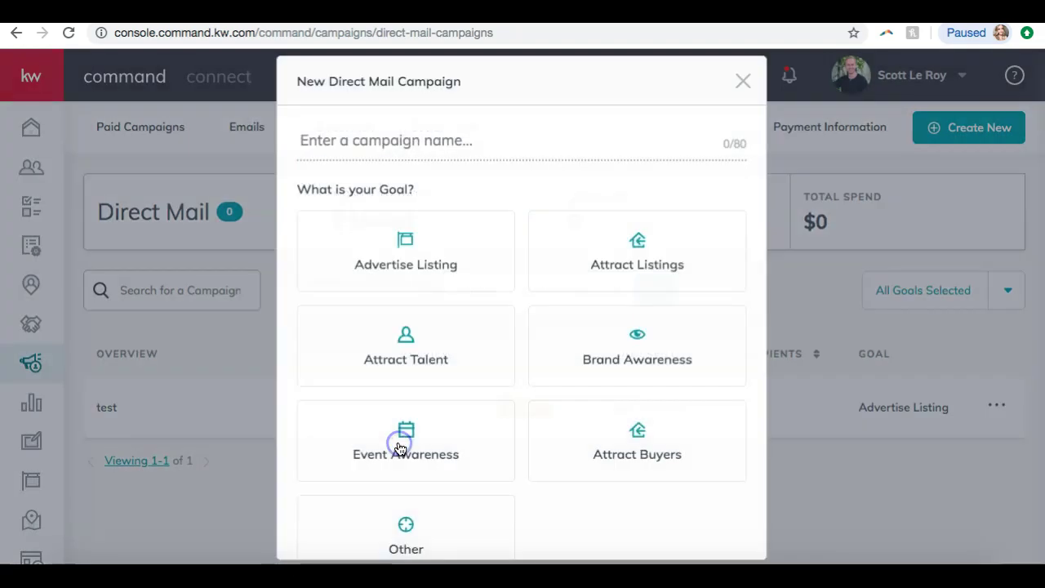
{"action": "left_click", "coordinate": [444, 142]}
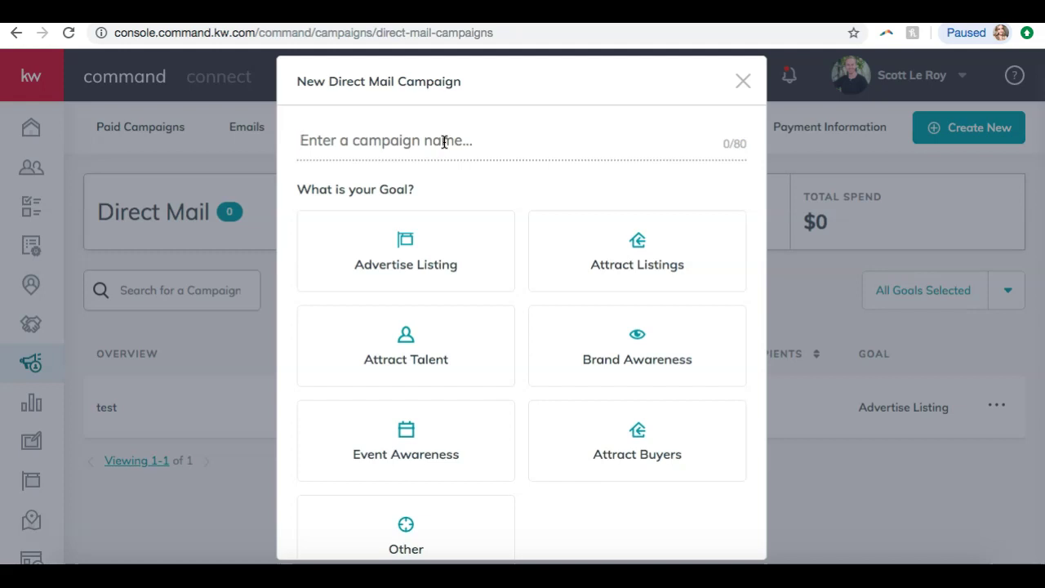
{"action": "left_click", "coordinate": [613, 234]}
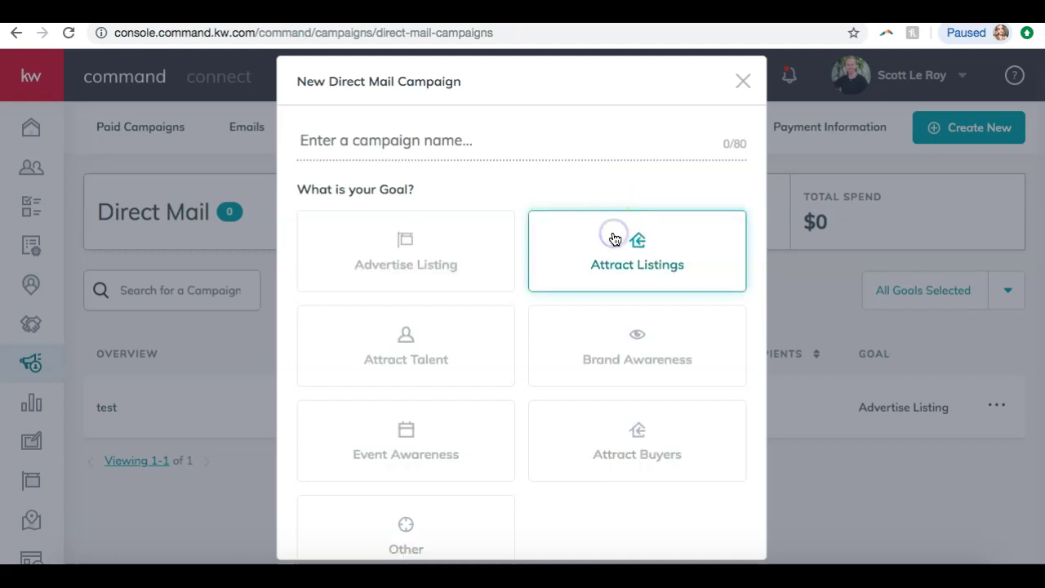
{"action": "left_click", "coordinate": [399, 138]}
{"action": "type", "text": "Looking for buyers"}
{"action": "scroll", "coordinate": [533, 294], "scroll_direction": "down", "scroll_amount": 2}
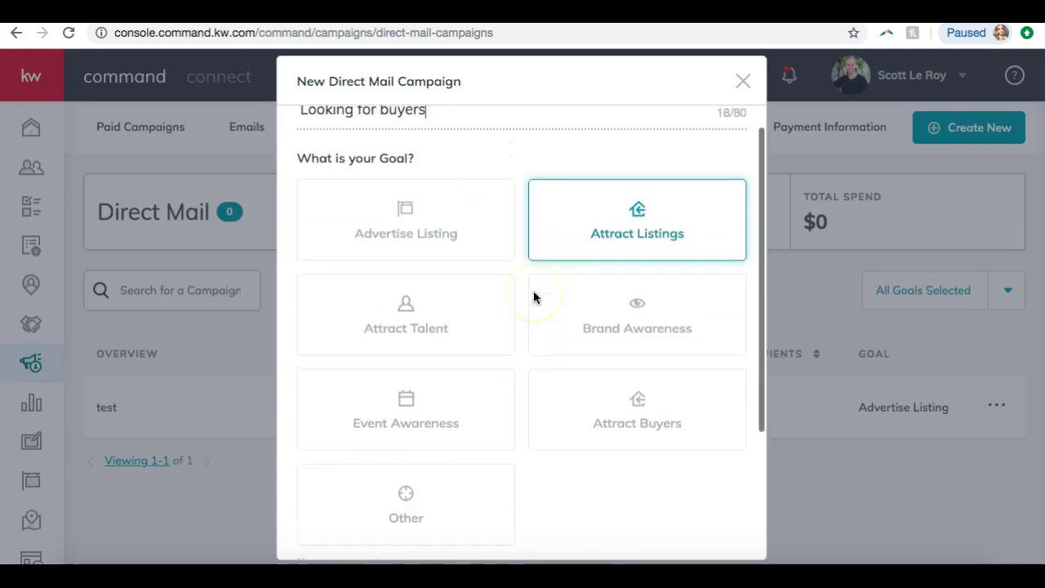
{"action": "scroll", "coordinate": [533, 292], "scroll_direction": "up", "scroll_amount": 1}
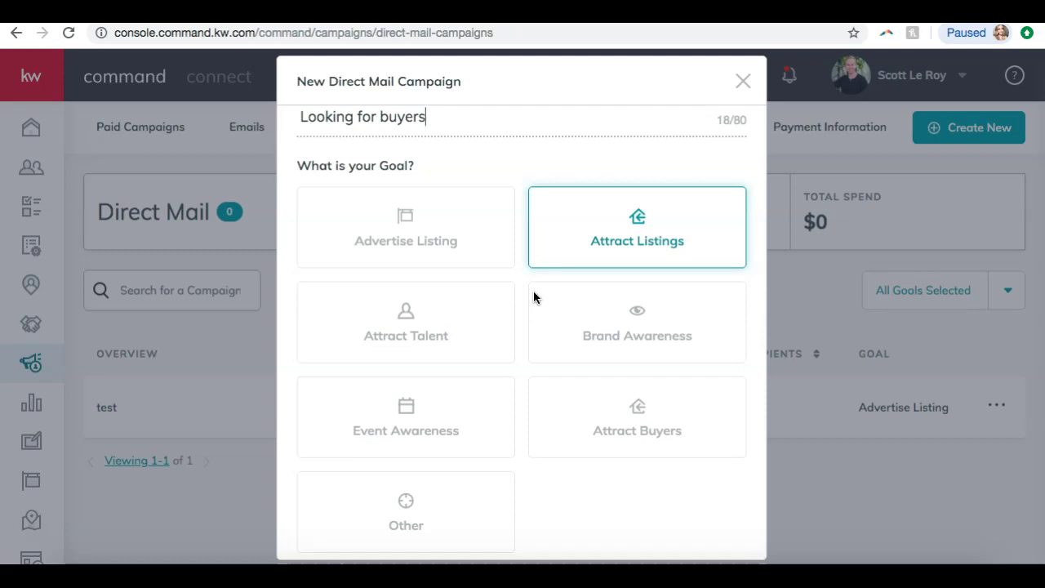
{"action": "scroll", "coordinate": [533, 292], "scroll_direction": "down", "scroll_amount": 1}
{"action": "scroll", "coordinate": [533, 298], "scroll_direction": "down", "scroll_amount": 5}
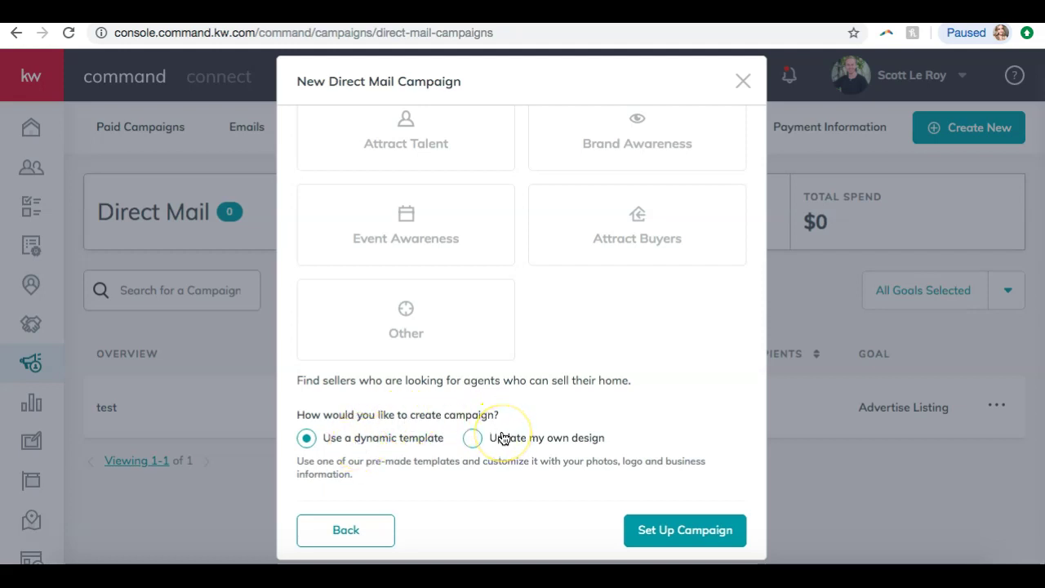
{"action": "left_click", "coordinate": [684, 531]}
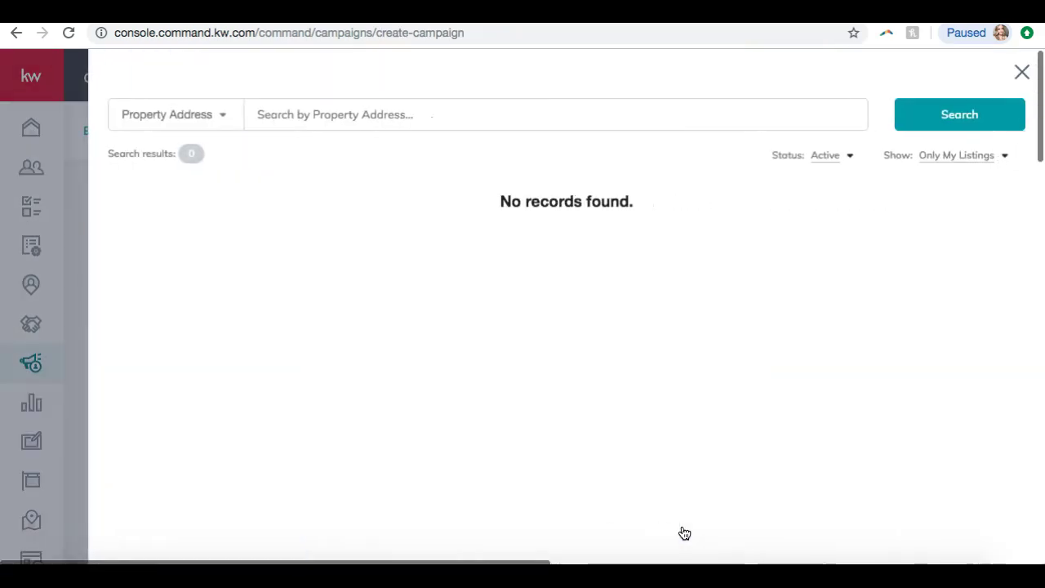
{"action": "left_click", "coordinate": [1020, 72]}
{"action": "scroll", "coordinate": [670, 319], "scroll_direction": "down", "scroll_amount": 2}
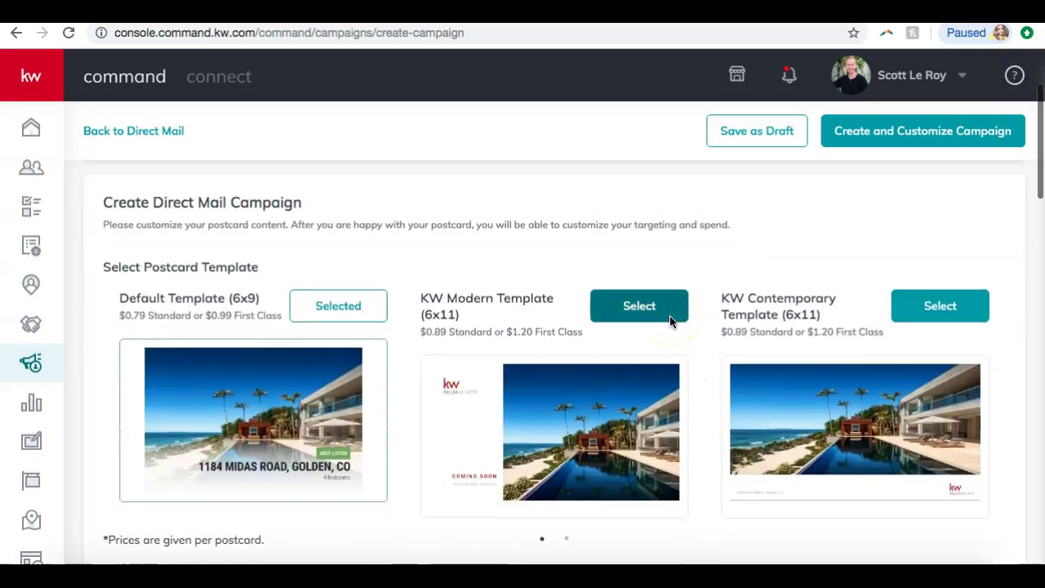
{"action": "scroll", "coordinate": [670, 321], "scroll_direction": "down", "scroll_amount": 2}
{"action": "scroll", "coordinate": [670, 321], "scroll_direction": "up", "scroll_amount": 3}
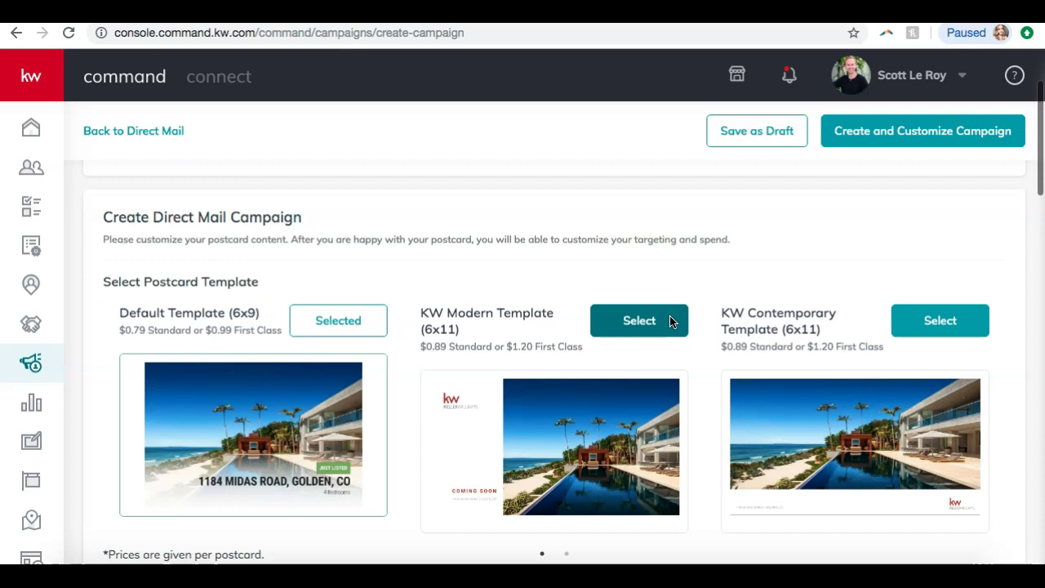
{"action": "scroll", "coordinate": [669, 321], "scroll_direction": "down", "scroll_amount": 7}
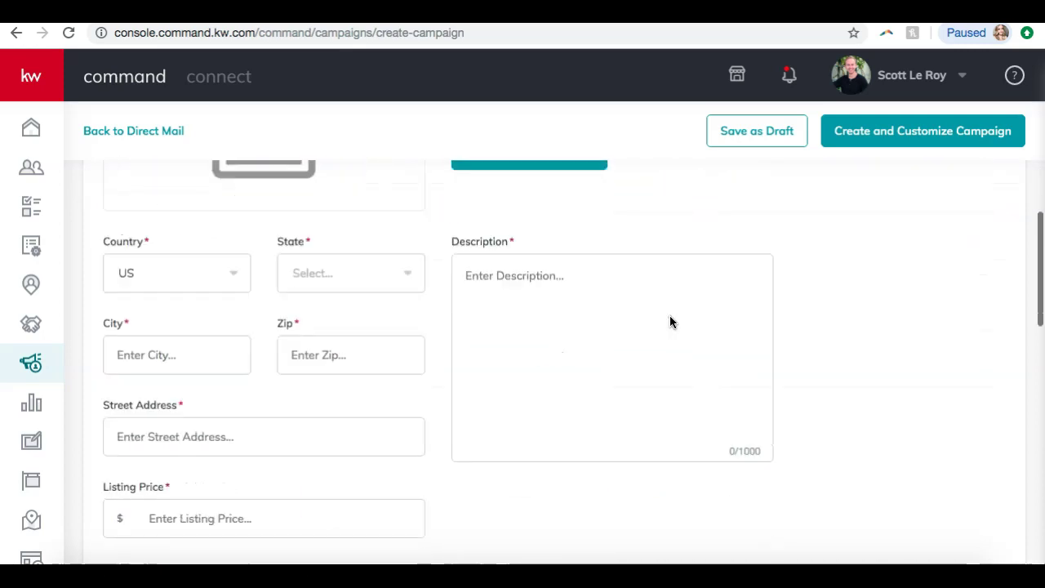
{"action": "scroll", "coordinate": [669, 321], "scroll_direction": "down", "scroll_amount": 11}
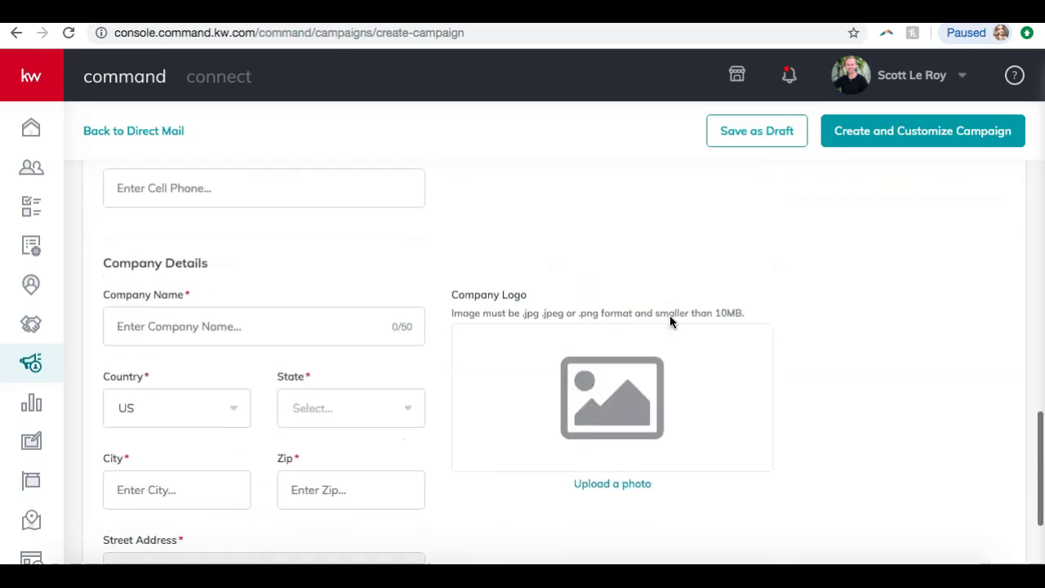
{"action": "scroll", "coordinate": [669, 320], "scroll_direction": "down", "scroll_amount": 2}
{"action": "scroll", "coordinate": [669, 320], "scroll_direction": "up", "scroll_amount": 5}
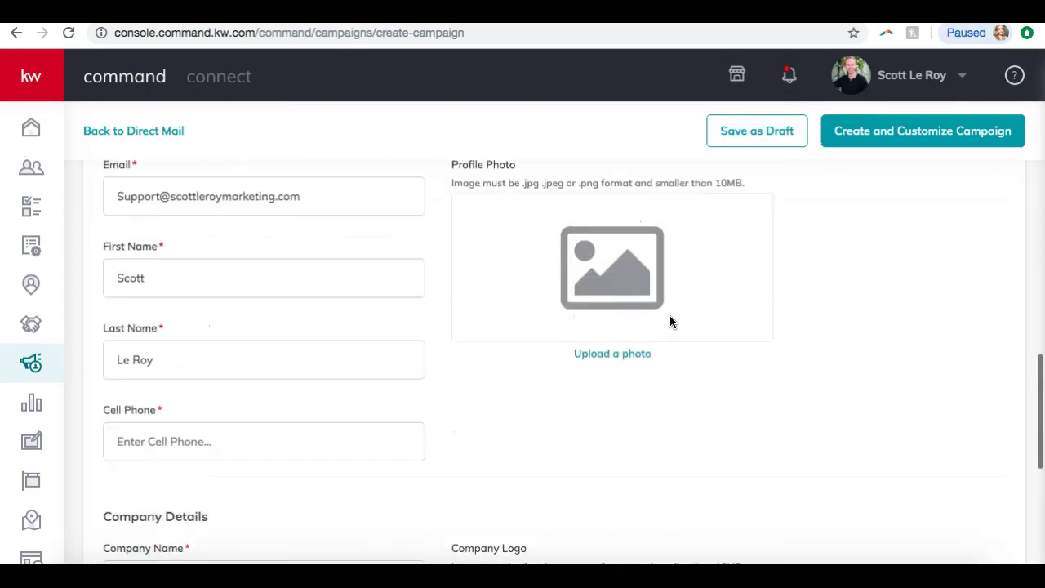
{"action": "scroll", "coordinate": [669, 321], "scroll_direction": "up", "scroll_amount": 10}
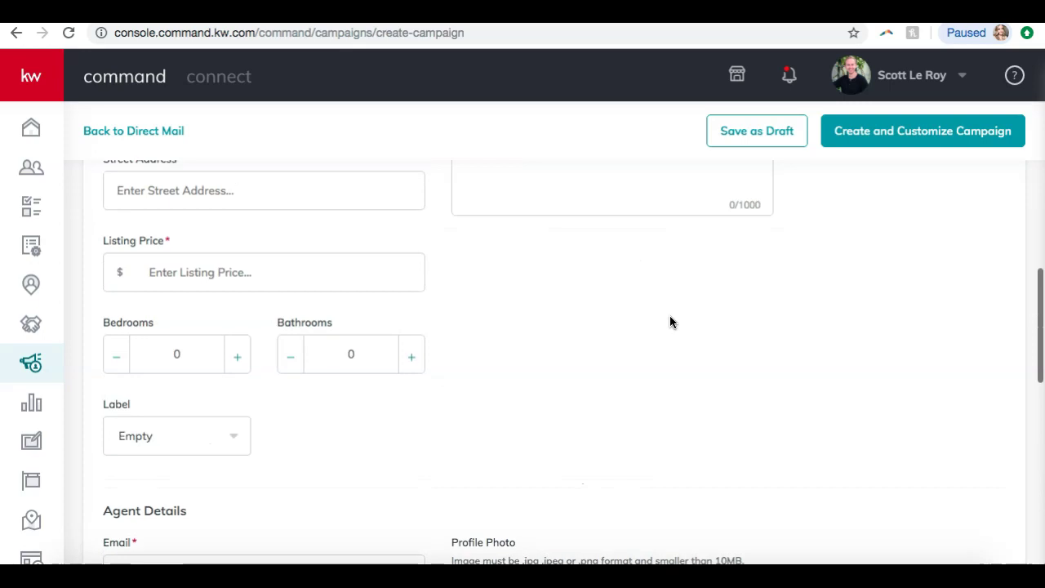
{"action": "scroll", "coordinate": [670, 321], "scroll_direction": "up", "scroll_amount": 6}
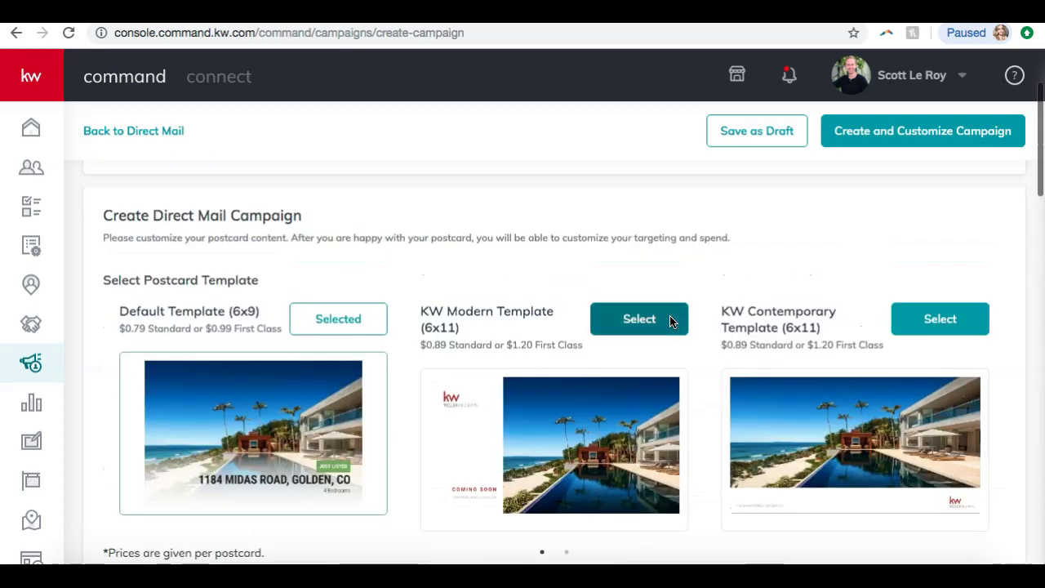
{"action": "scroll", "coordinate": [670, 321], "scroll_direction": "down", "scroll_amount": 2}
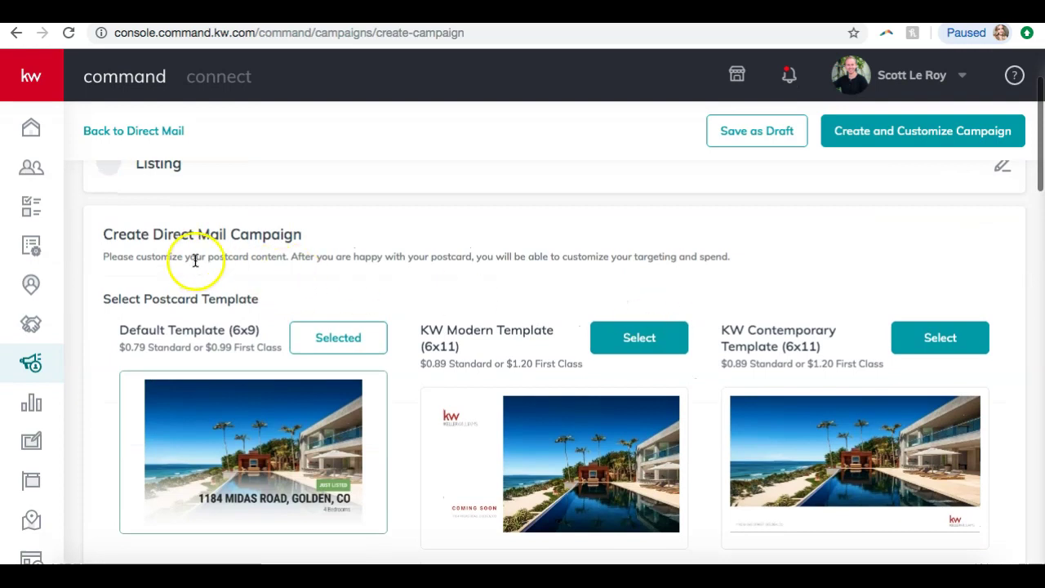
{"action": "scroll", "coordinate": [184, 281], "scroll_direction": "down", "scroll_amount": 2}
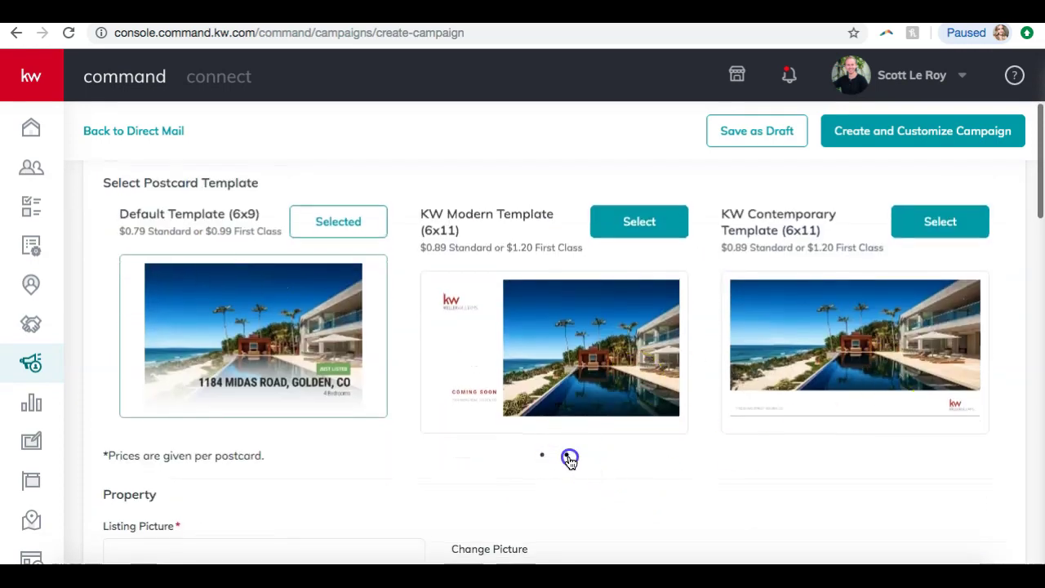
{"action": "left_click", "coordinate": [567, 455]}
{"action": "left_click", "coordinate": [542, 455]}
{"action": "left_click", "coordinate": [567, 456]}
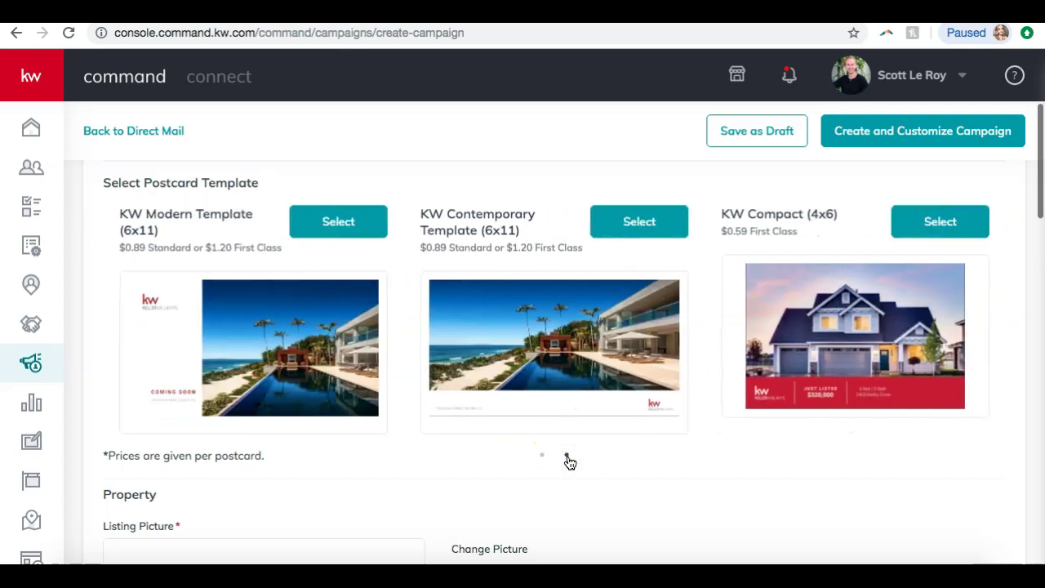
{"action": "left_click", "coordinate": [542, 457]}
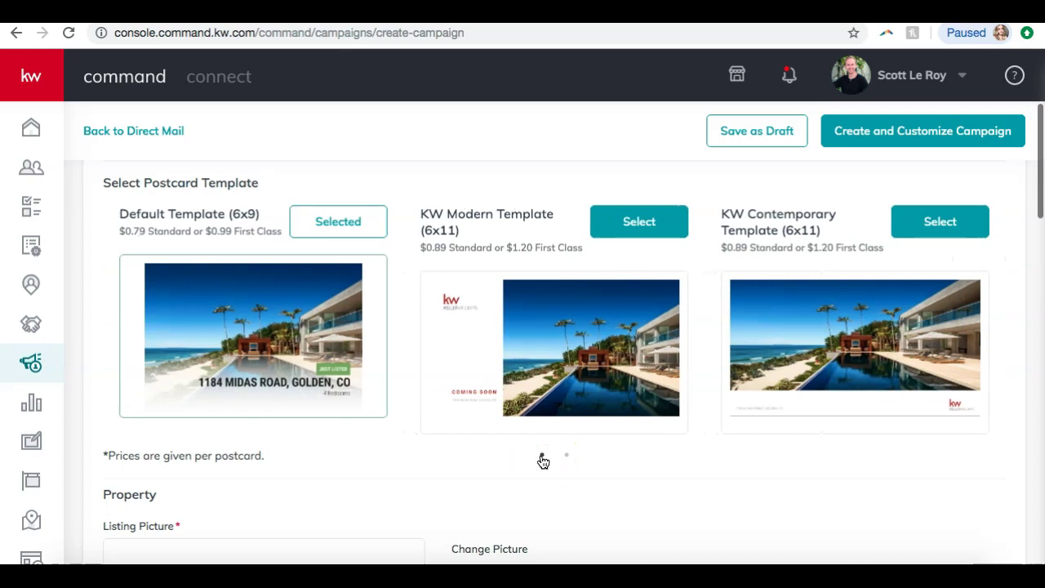
{"action": "scroll", "coordinate": [237, 455], "scroll_direction": "down", "scroll_amount": 3}
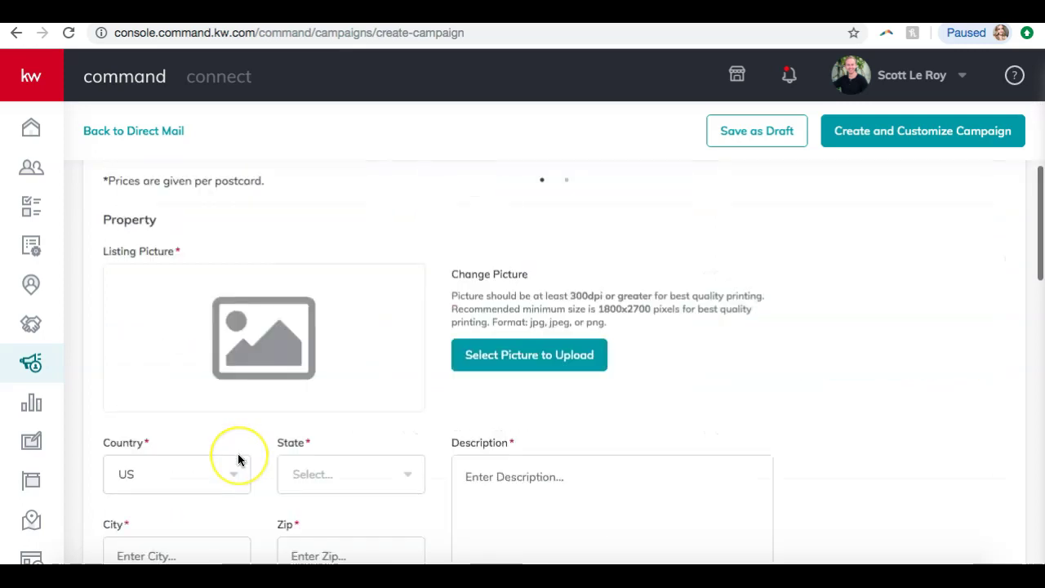
{"action": "scroll", "coordinate": [238, 460], "scroll_direction": "down", "scroll_amount": 15}
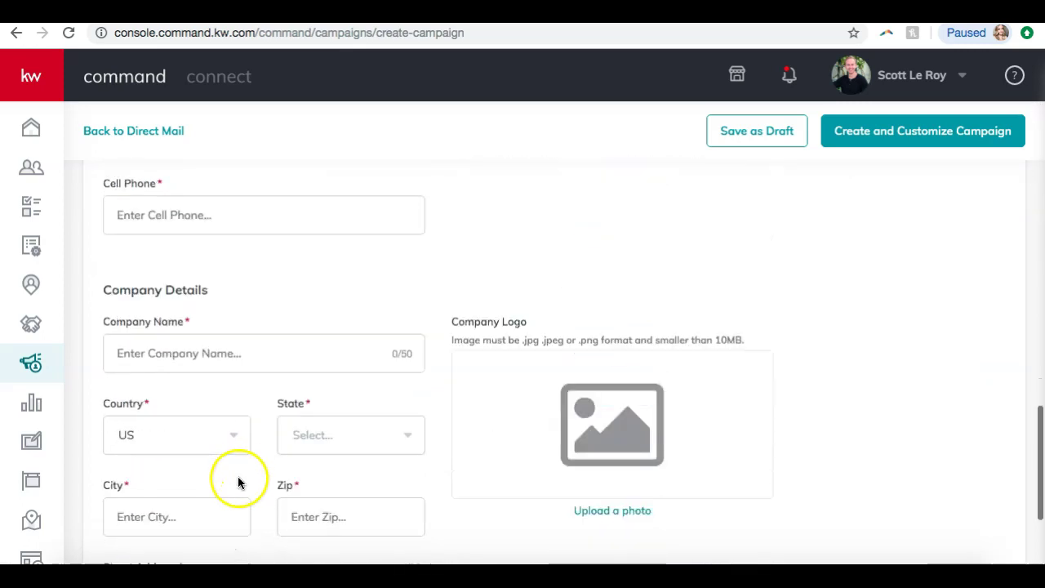
{"action": "scroll", "coordinate": [226, 514], "scroll_direction": "up", "scroll_amount": 20}
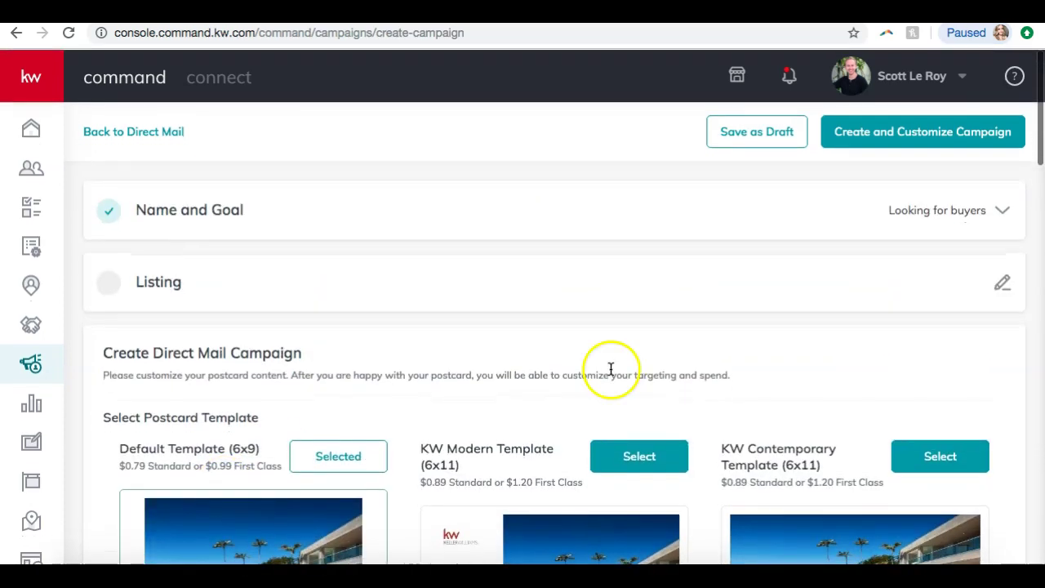
{"action": "scroll", "coordinate": [817, 465], "scroll_direction": "down", "scroll_amount": 15}
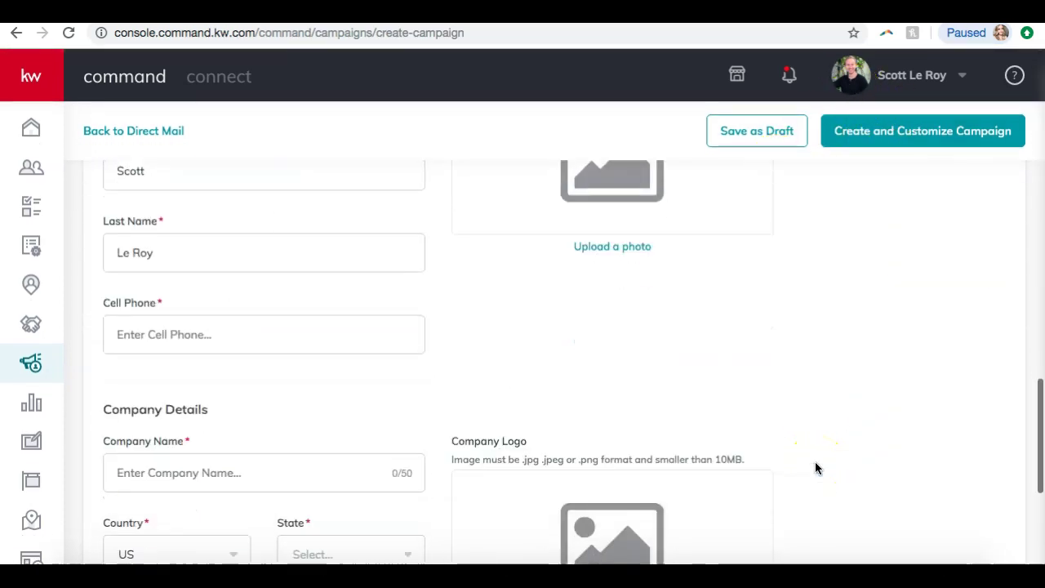
{"action": "scroll", "coordinate": [817, 467], "scroll_direction": "down", "scroll_amount": 5}
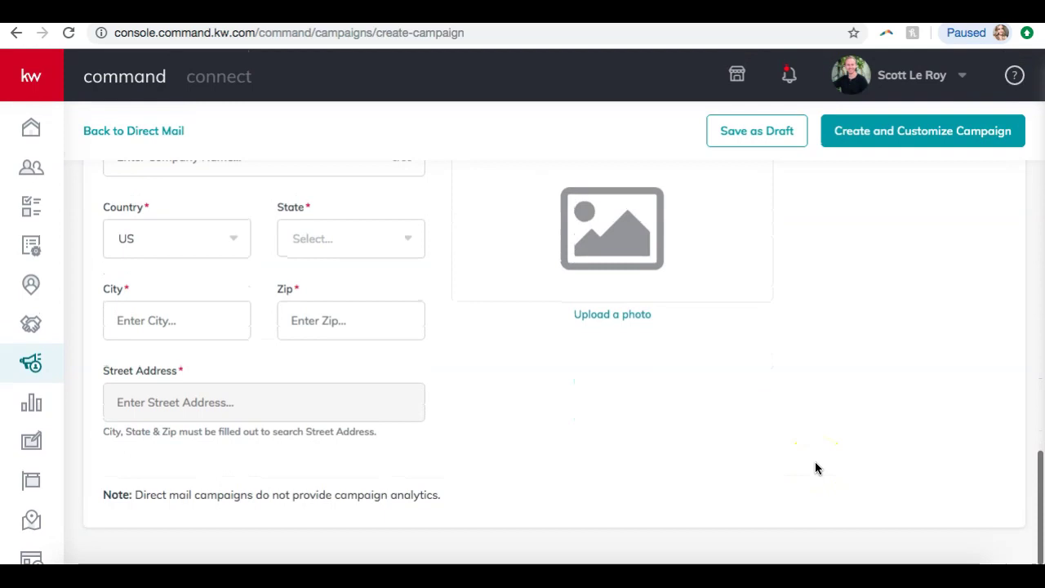
{"action": "scroll", "coordinate": [814, 465], "scroll_direction": "up", "scroll_amount": 20}
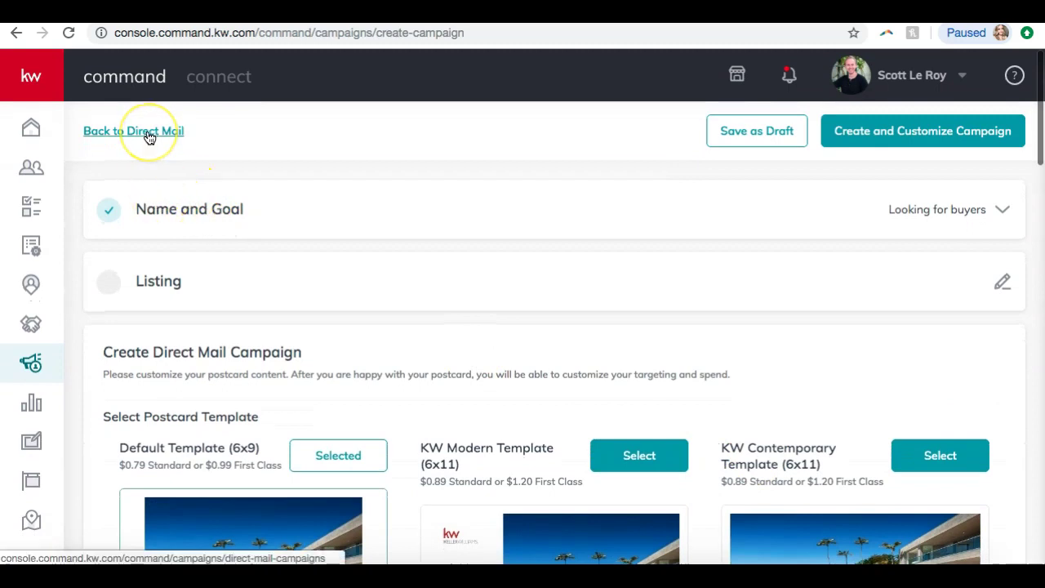
- Leave the postcard campaign unsaved via Back to Direct Mail, declining once then confirming Yes
{"action": "left_click", "coordinate": [148, 135]}
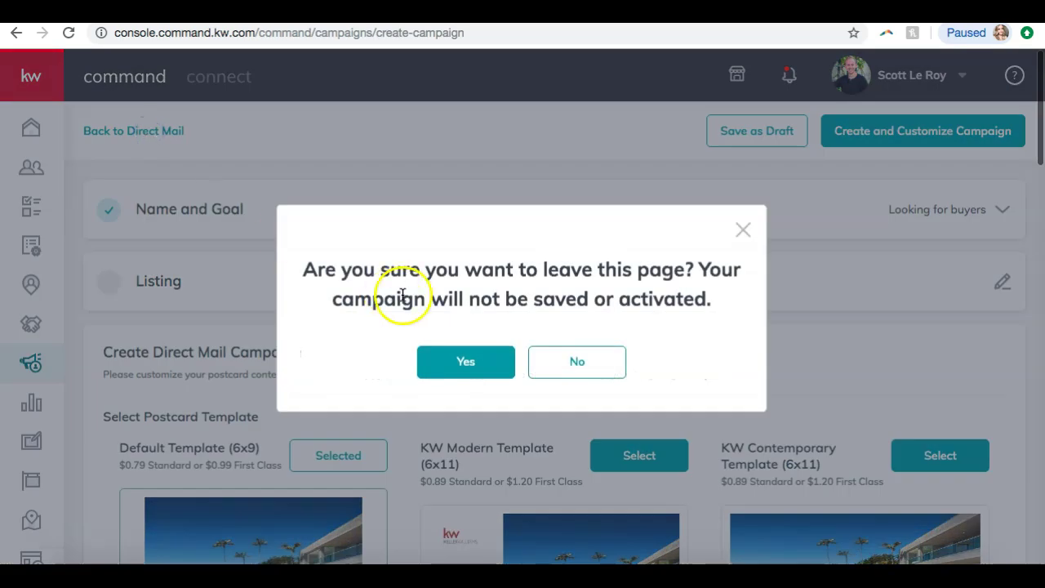
{"action": "left_click", "coordinate": [563, 363]}
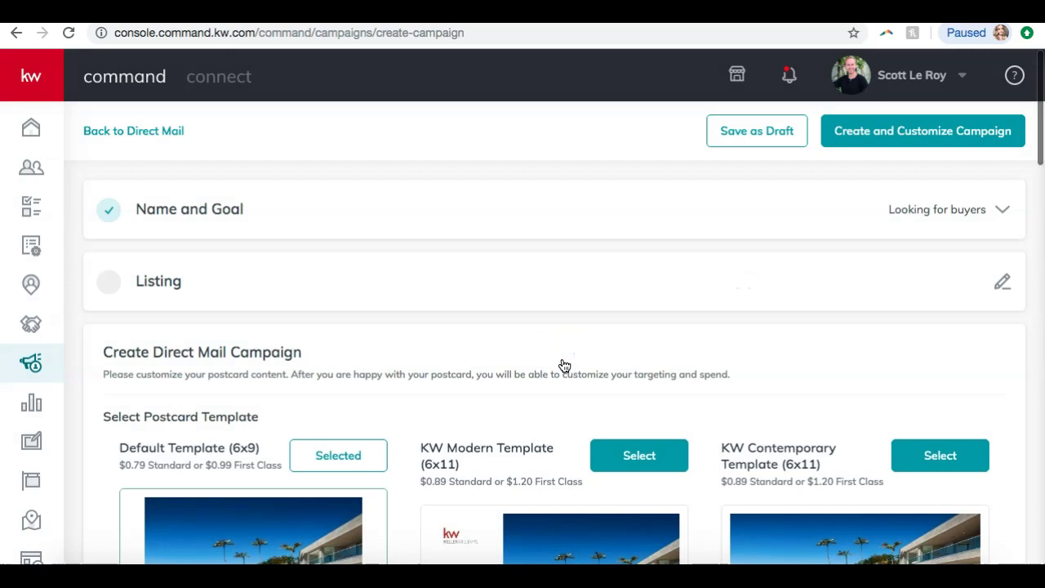
{"action": "left_click", "coordinate": [135, 131]}
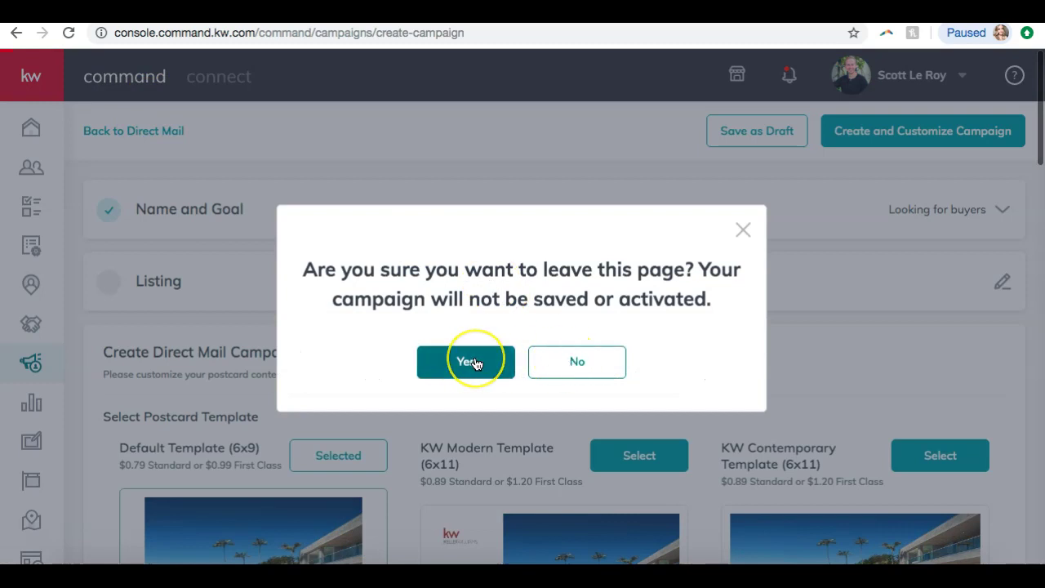
{"action": "left_click", "coordinate": [474, 362]}
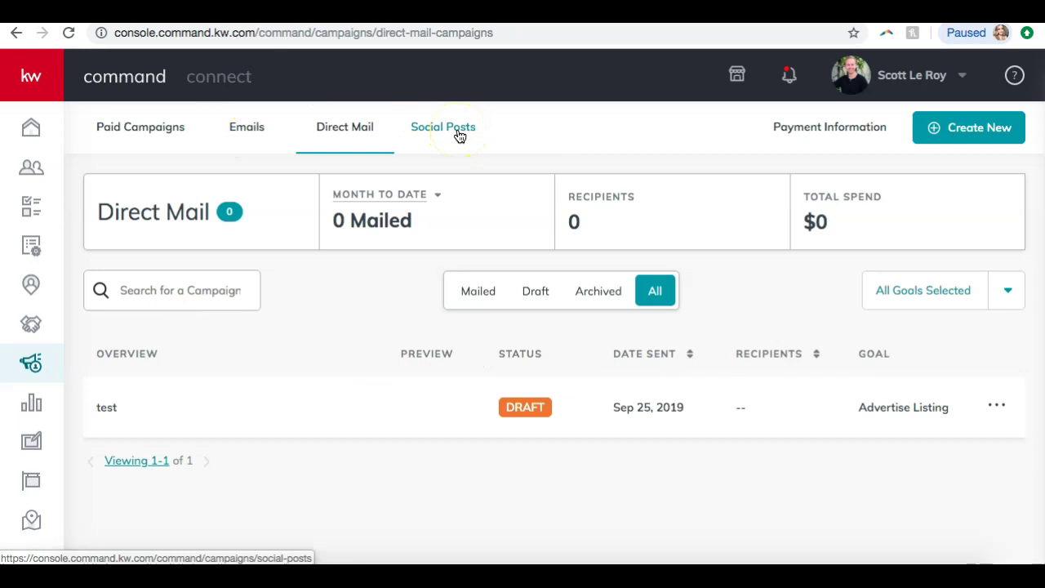
- View the empty September 22–28 Social Posts week and the connected Facebook profile
{"action": "left_click", "coordinate": [460, 135]}
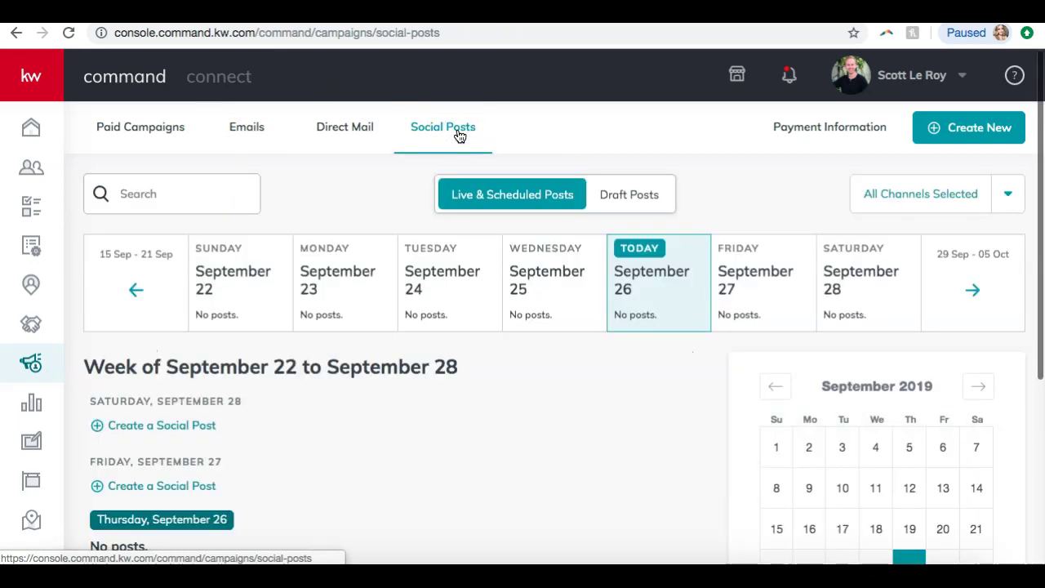
{"action": "left_click", "coordinate": [453, 136]}
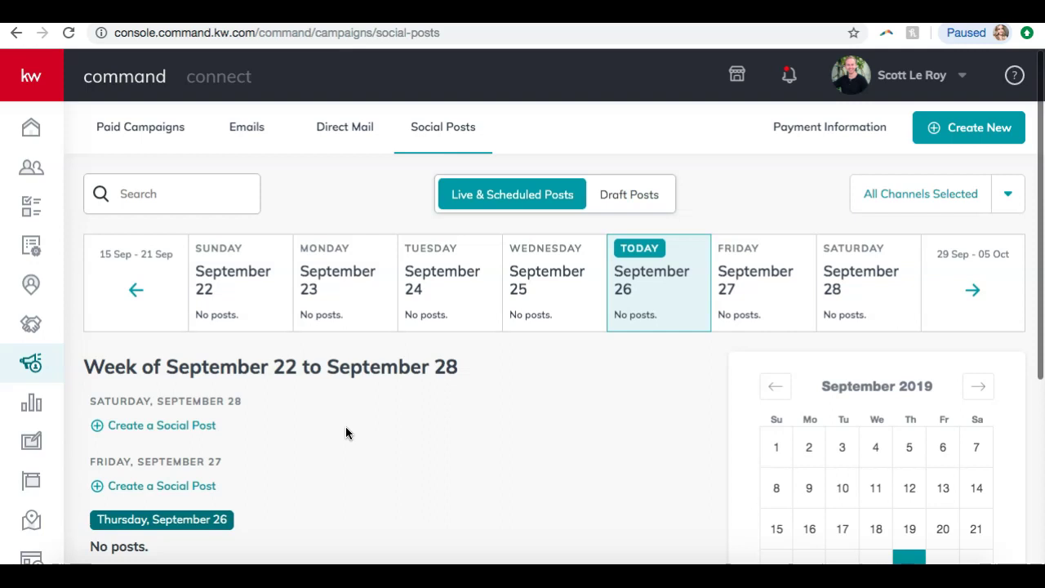
{"action": "scroll", "coordinate": [345, 426], "scroll_direction": "down", "scroll_amount": 2}
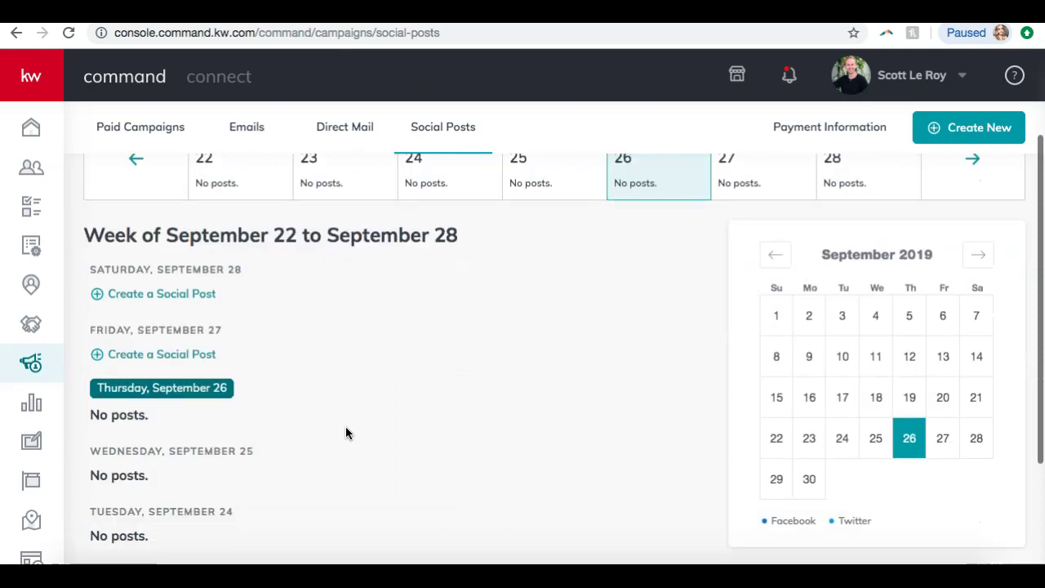
{"action": "scroll", "coordinate": [345, 426], "scroll_direction": "down", "scroll_amount": 2}
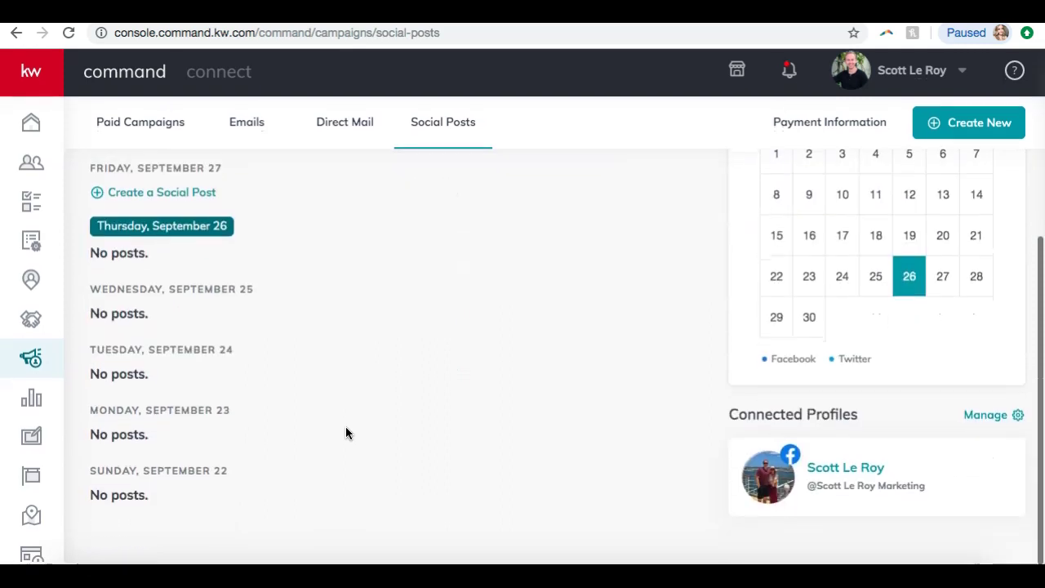
{"action": "left_click", "coordinate": [786, 487]}
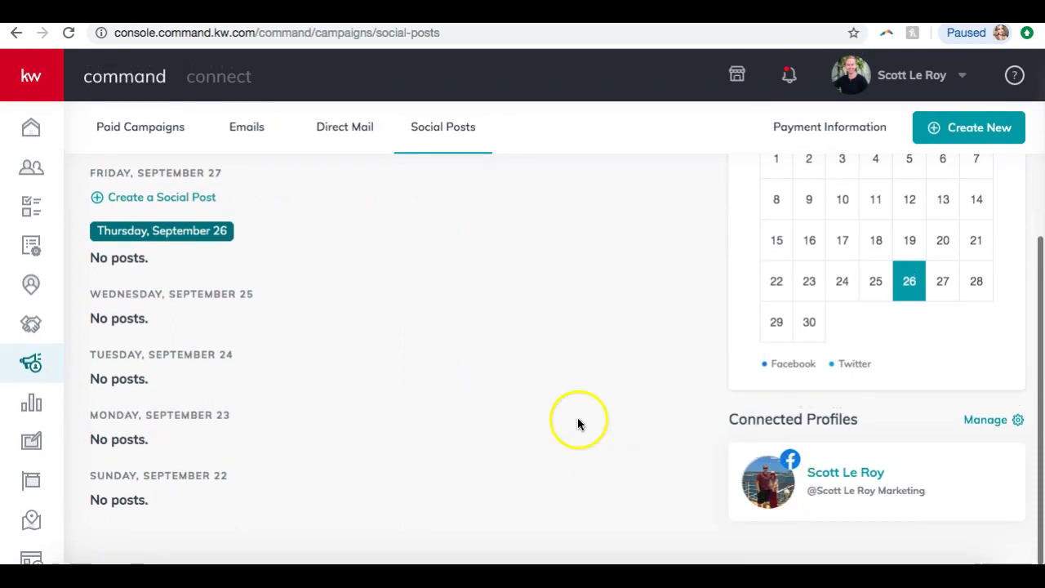
{"action": "scroll", "coordinate": [542, 402], "scroll_direction": "up", "scroll_amount": 4}
{"action": "scroll", "coordinate": [146, 337], "scroll_direction": "down", "scroll_amount": 3}
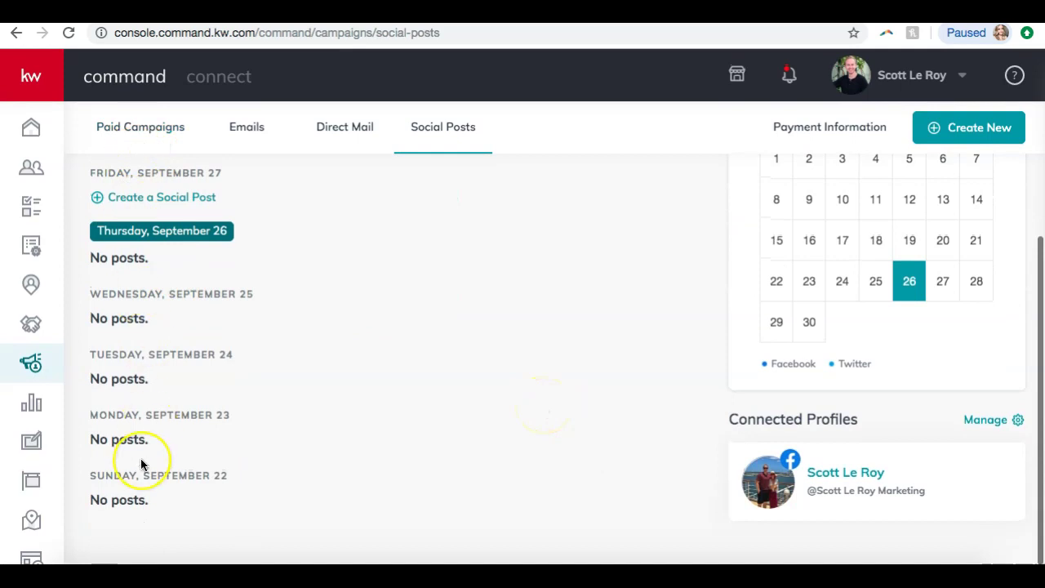
{"action": "scroll", "coordinate": [141, 463], "scroll_direction": "up", "scroll_amount": 3}
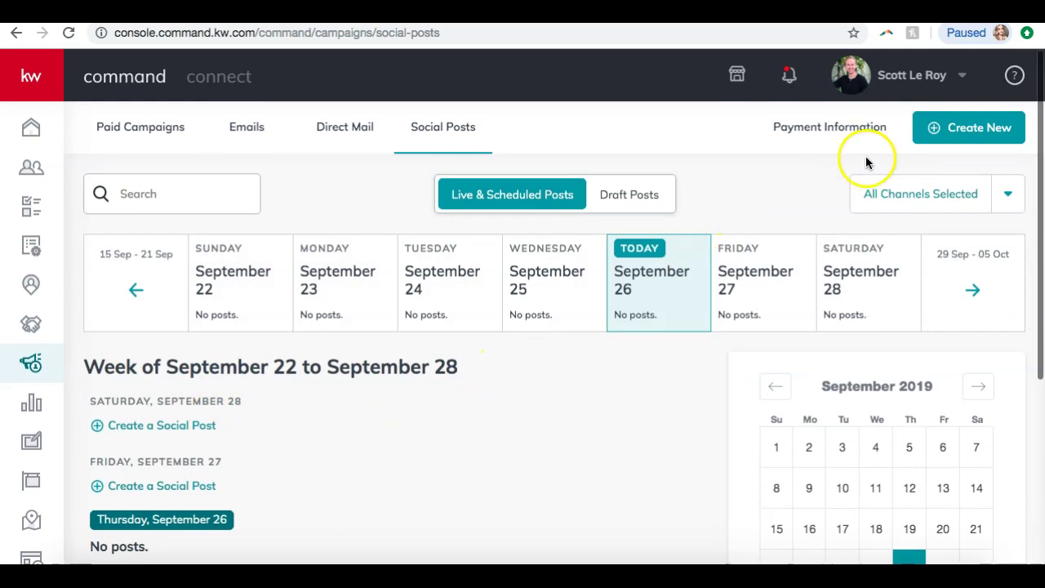
- Start a new Social Post from Create New, opening the blank New Post form
{"action": "left_click", "coordinate": [964, 132]}
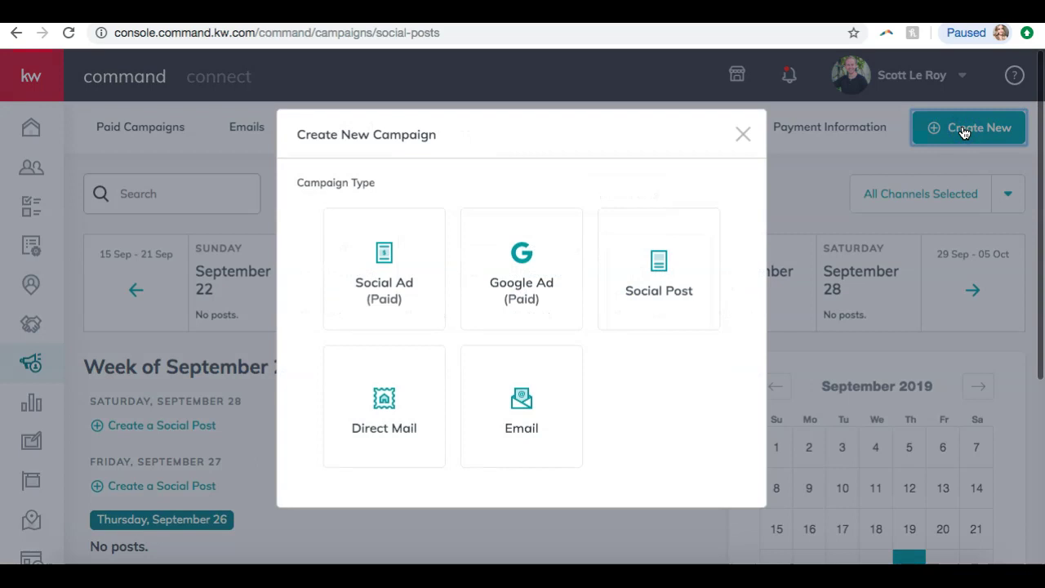
{"action": "left_click", "coordinate": [671, 279]}
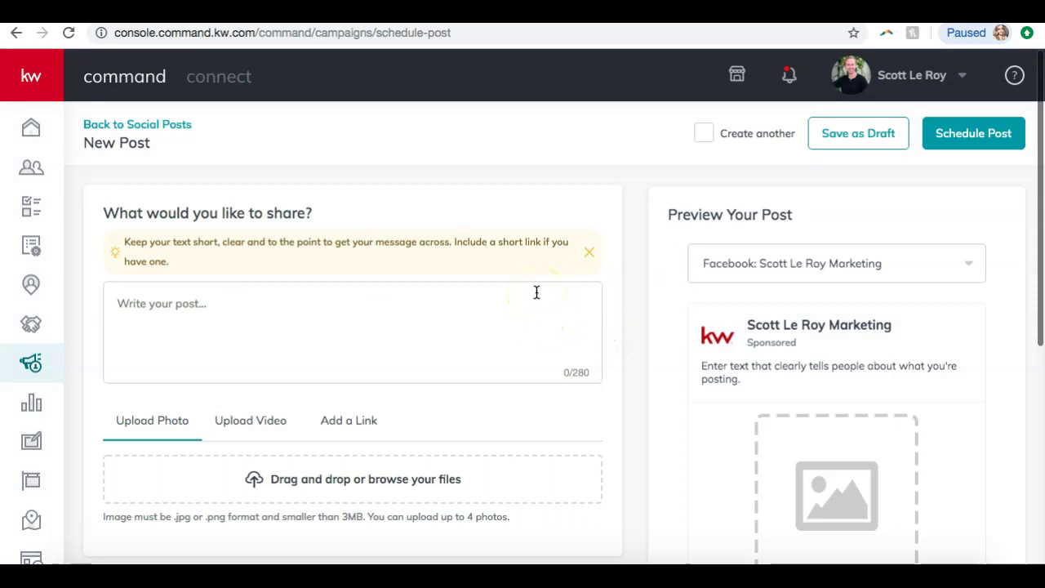
{"action": "scroll", "coordinate": [412, 267], "scroll_direction": "down", "scroll_amount": 5}
{"action": "scroll", "coordinate": [413, 267], "scroll_direction": "up", "scroll_amount": 2}
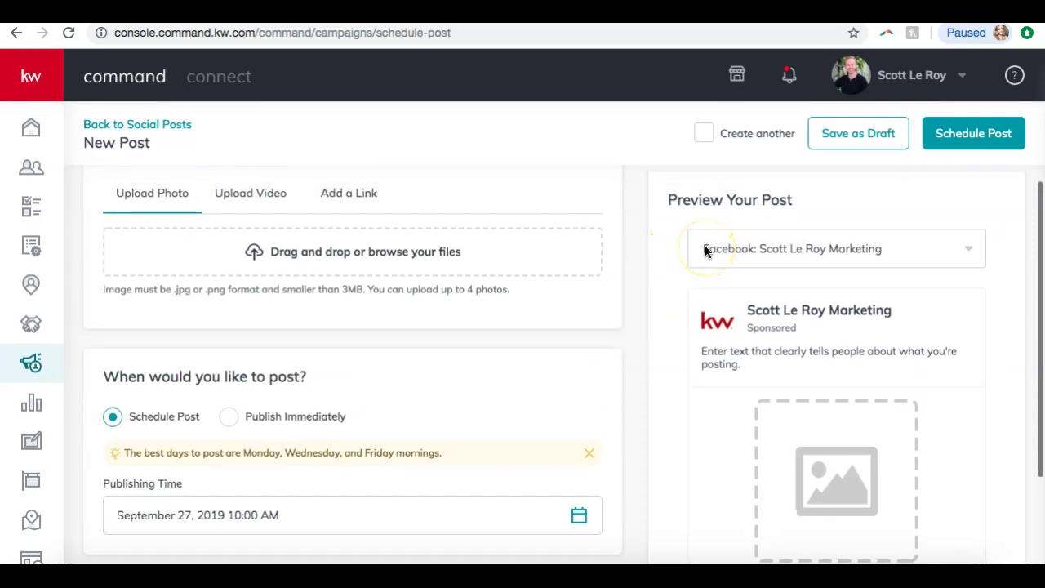
{"action": "scroll", "coordinate": [704, 251], "scroll_direction": "up", "scroll_amount": 3}
- Type the headline 'New Listing in Franklin! Call Today for More Information.' into the post text
{"action": "left_click", "coordinate": [412, 282]}
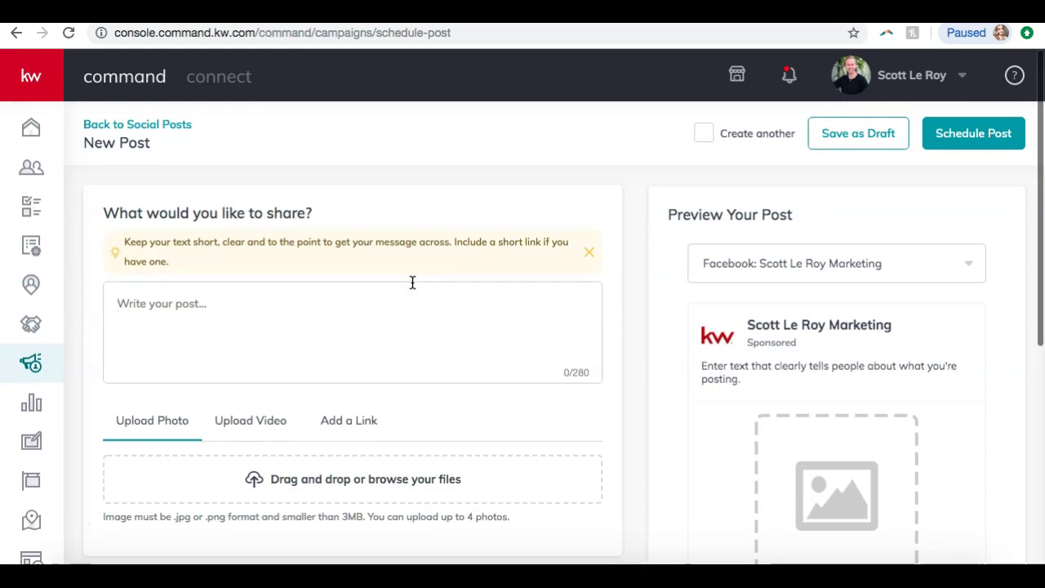
{"action": "type", "text": "New Lsiti"}
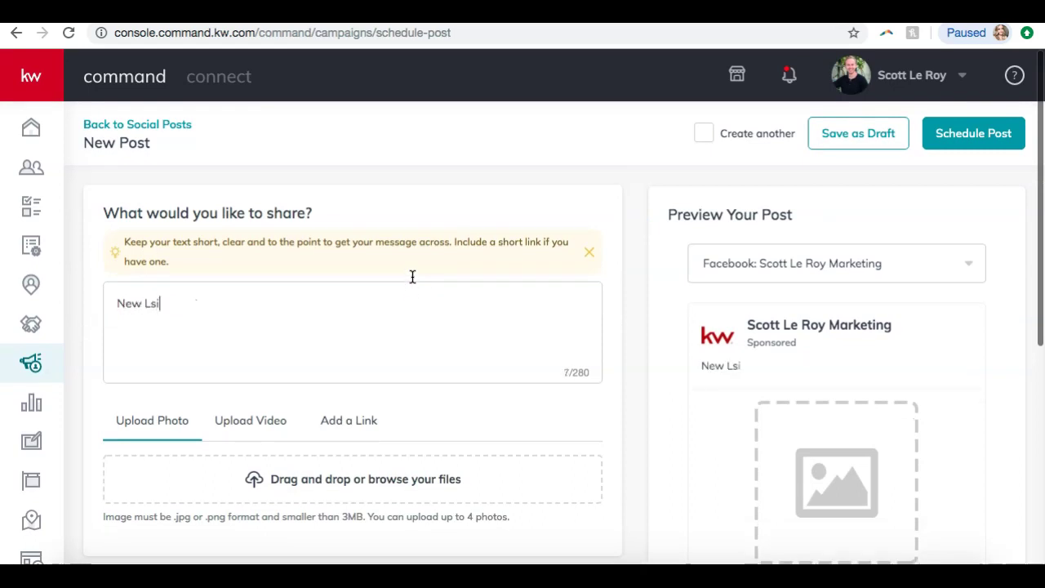
{"action": "key", "text": "BackSpace"}
{"action": "type", "text": "isting in Franklin! Call "}
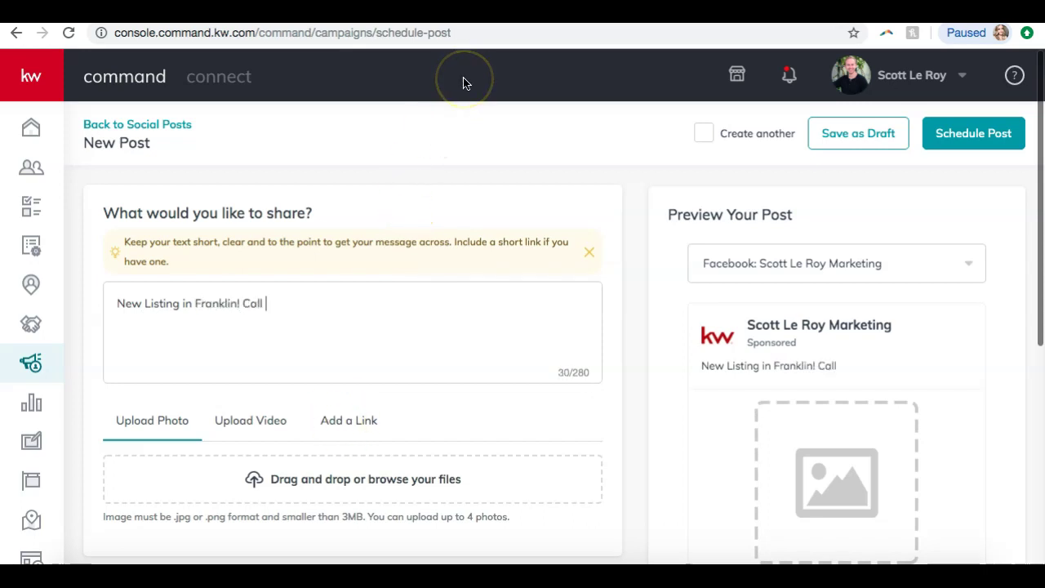
{"action": "type", "text": "tod"}
{"action": "key", "text": "BackSpace"}
{"action": "key", "text": "BackSpace"}
{"action": "key", "text": "BackSpace"}
{"action": "type", "text": "Today for "}
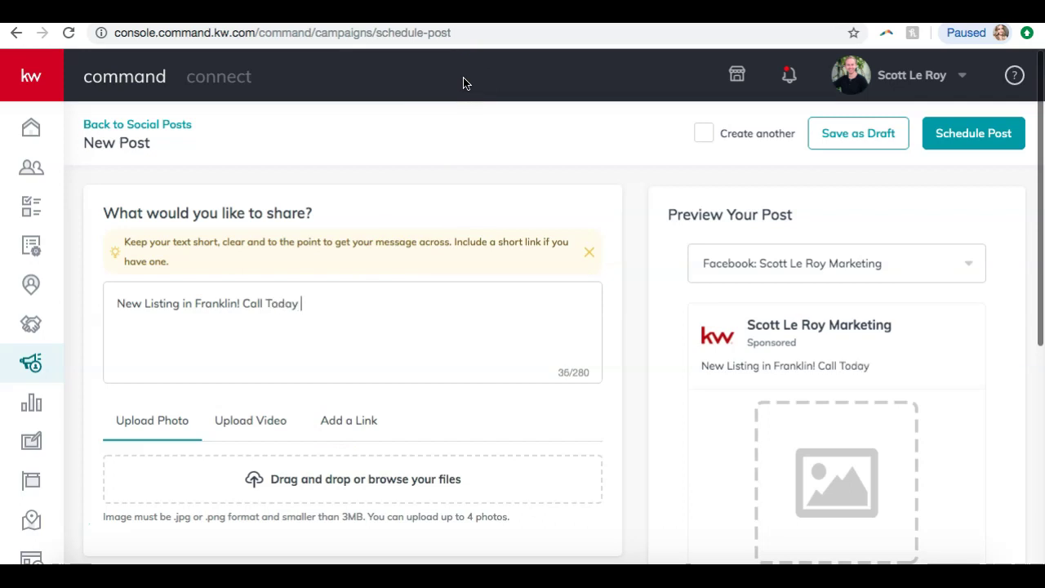
{"action": "type", "text": "More Information"}
{"action": "key", "text": "BackSpace"}
{"action": "key", "text": "BackSpace"}
{"action": "type", "text": "on."}
{"action": "key", "text": "Return"}
- Paste the listing link on the empty line below, then undo it
{"action": "left_click", "coordinate": [380, 98]}
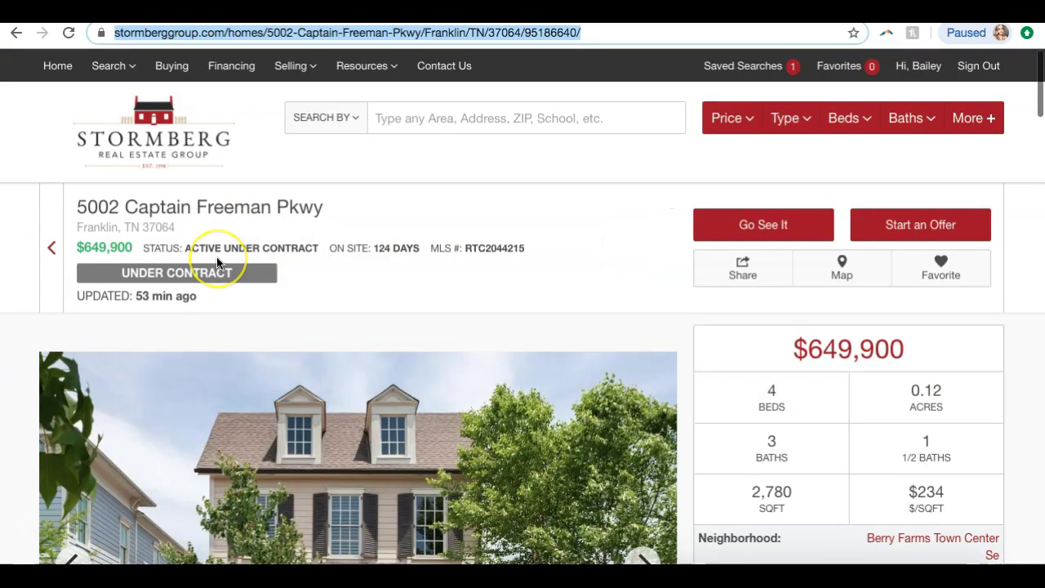
{"action": "scroll", "coordinate": [229, 261], "scroll_direction": "down", "scroll_amount": 7}
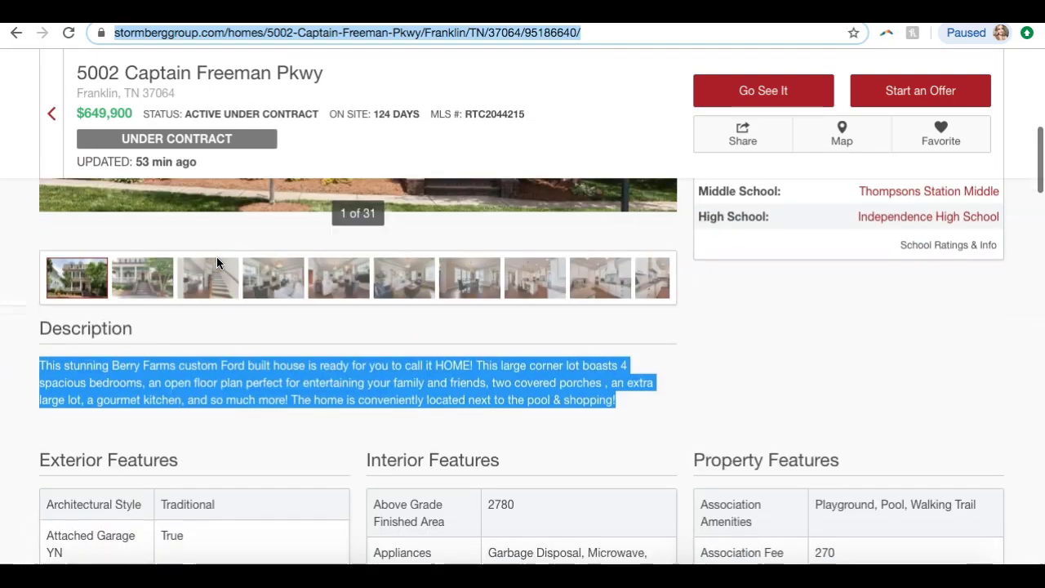
{"action": "scroll", "coordinate": [218, 263], "scroll_direction": "down", "scroll_amount": 1}
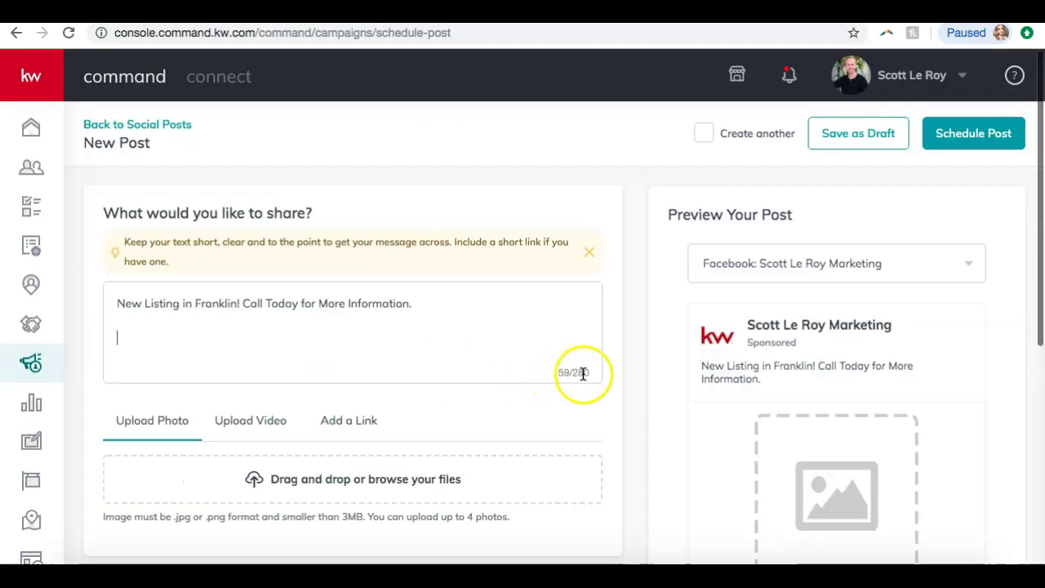
{"action": "left_click", "coordinate": [286, 328]}
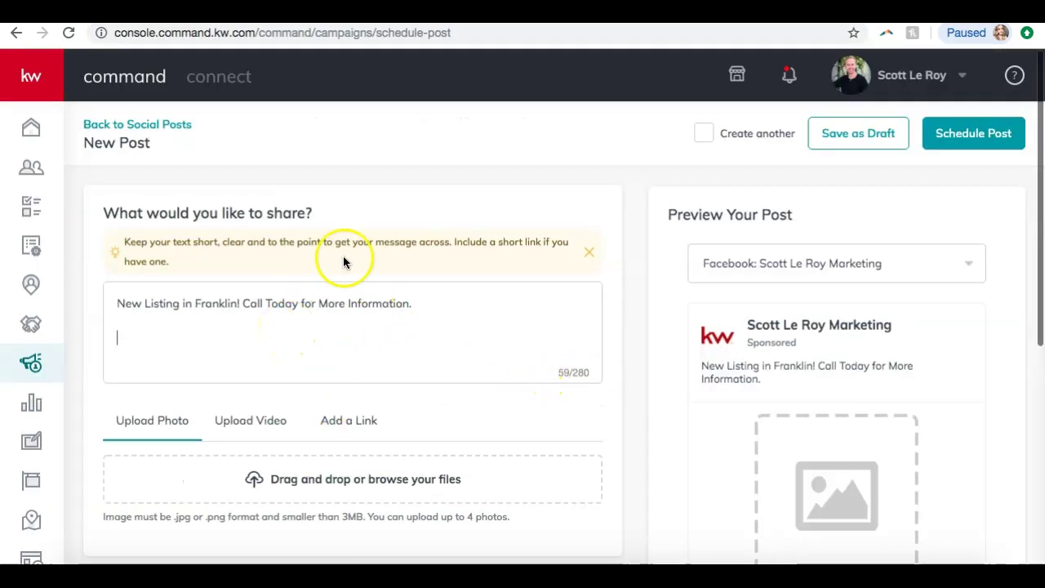
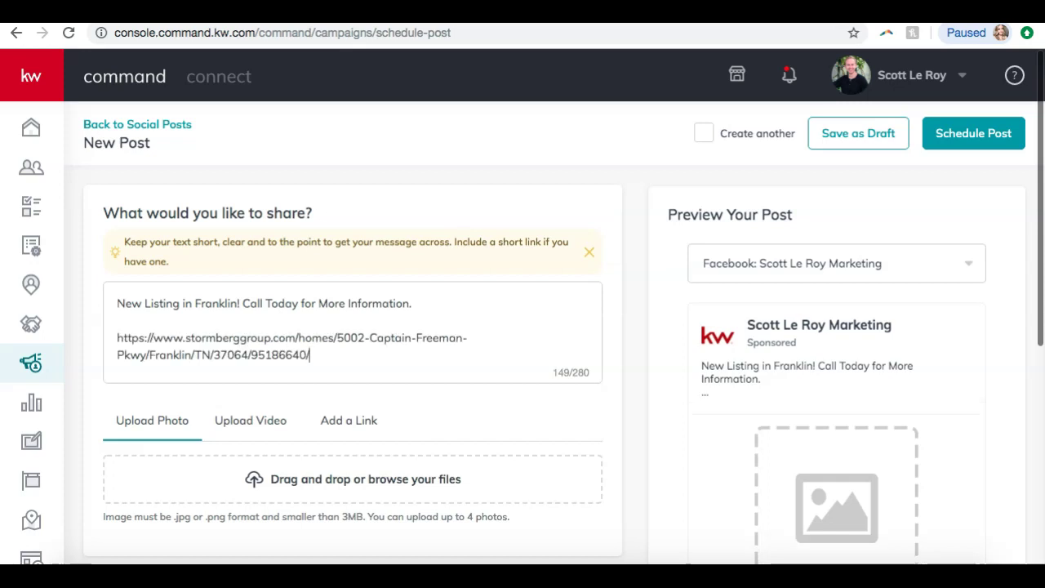
{"action": "key", "text": "ctrl+z"}
- Copy the listing description paragraph into the post and remove the trailing blank line
{"action": "left_click", "coordinate": [343, 11]}
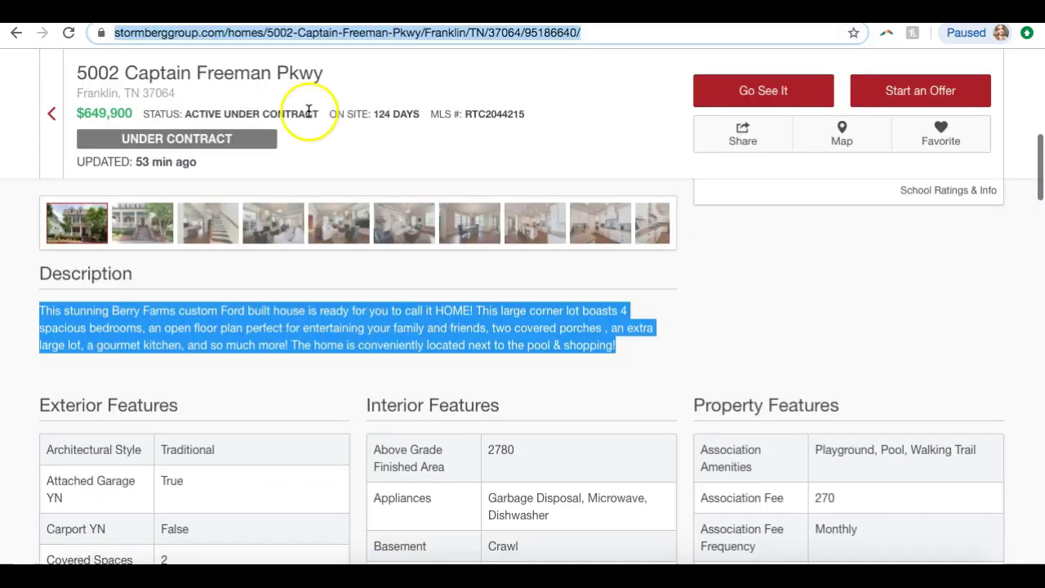
{"action": "triple_click", "coordinate": [190, 322]}
{"action": "key", "text": "ctrl+c"}
{"action": "left_click", "coordinate": [181, 12]}
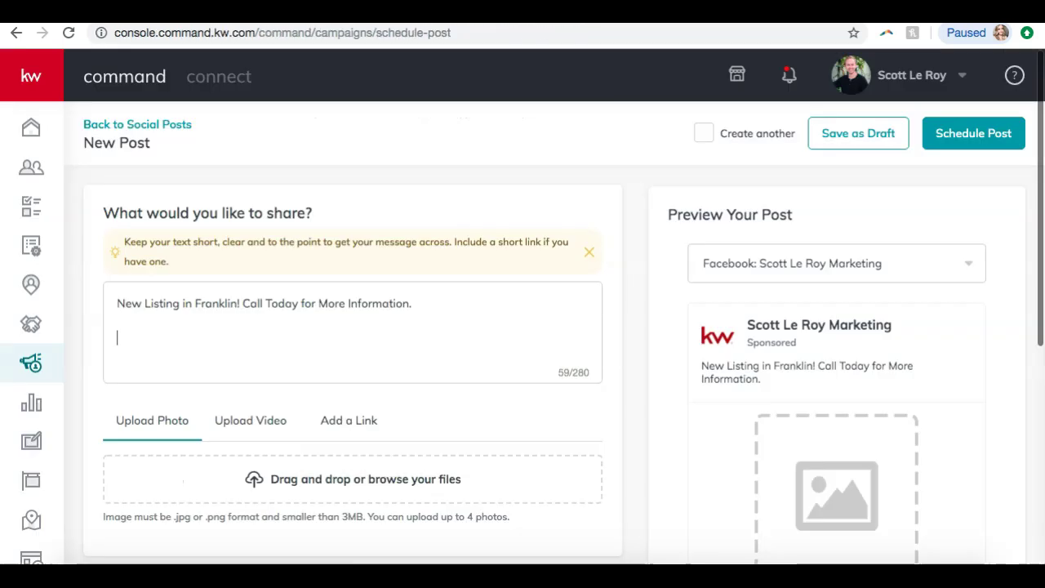
{"action": "key", "text": "ctrl+v"}
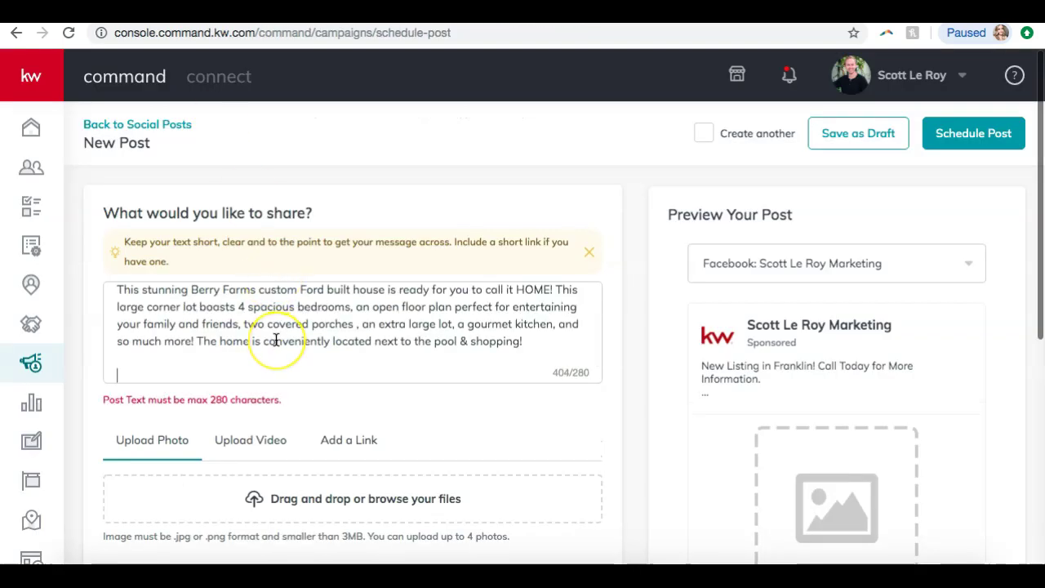
{"action": "key", "text": "BackSpace"}
{"action": "key", "text": "BackSpace"}
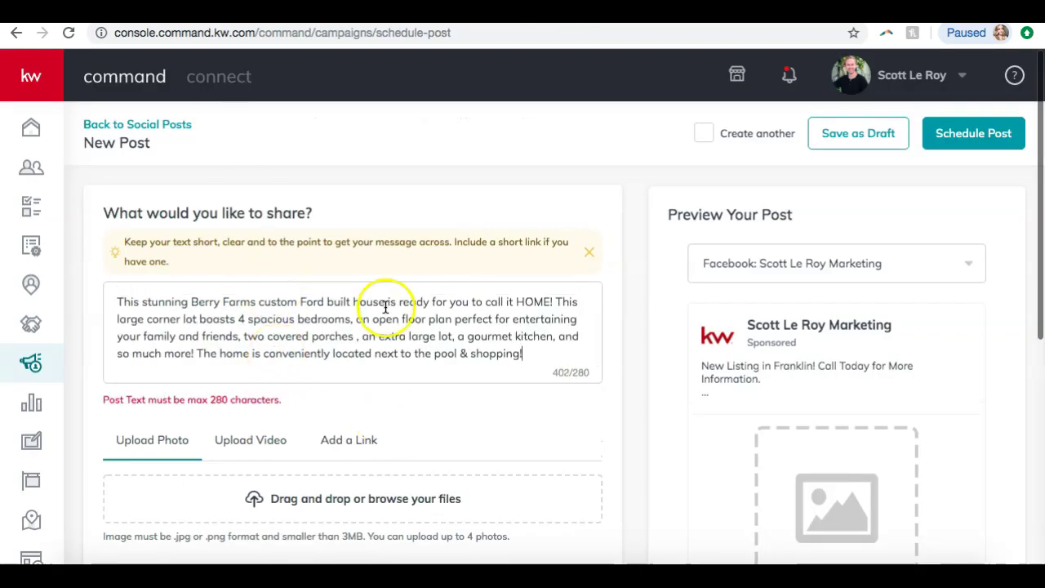
{"action": "scroll", "coordinate": [384, 299], "scroll_direction": "down", "scroll_amount": 4}
{"action": "scroll", "coordinate": [385, 303], "scroll_direction": "down", "scroll_amount": 1}
{"action": "scroll", "coordinate": [385, 303], "scroll_direction": "up", "scroll_amount": 5}
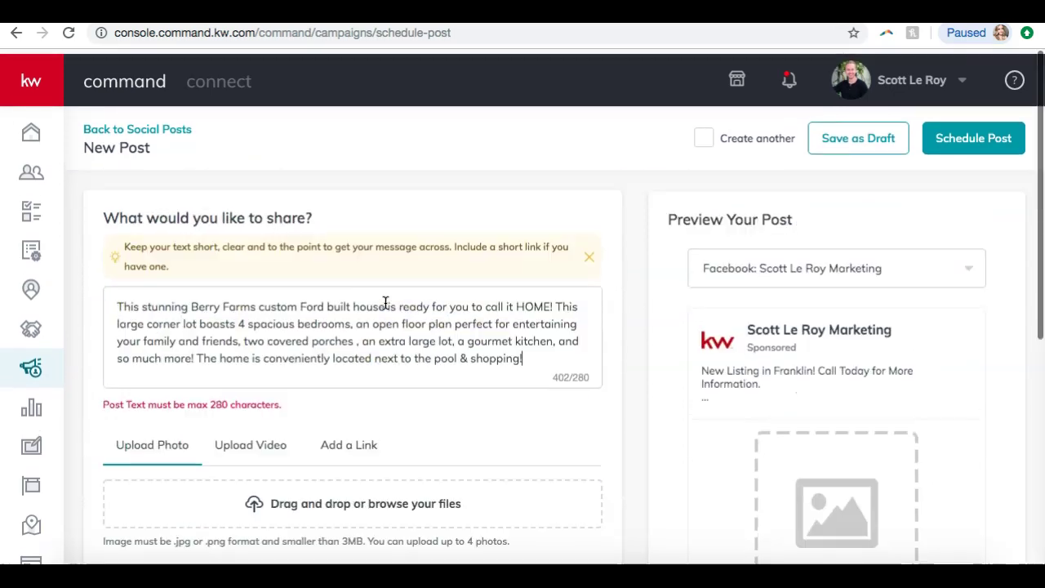
{"action": "scroll", "coordinate": [314, 318], "scroll_direction": "up", "scroll_amount": 1}
{"action": "scroll", "coordinate": [315, 317], "scroll_direction": "down", "scroll_amount": 2}
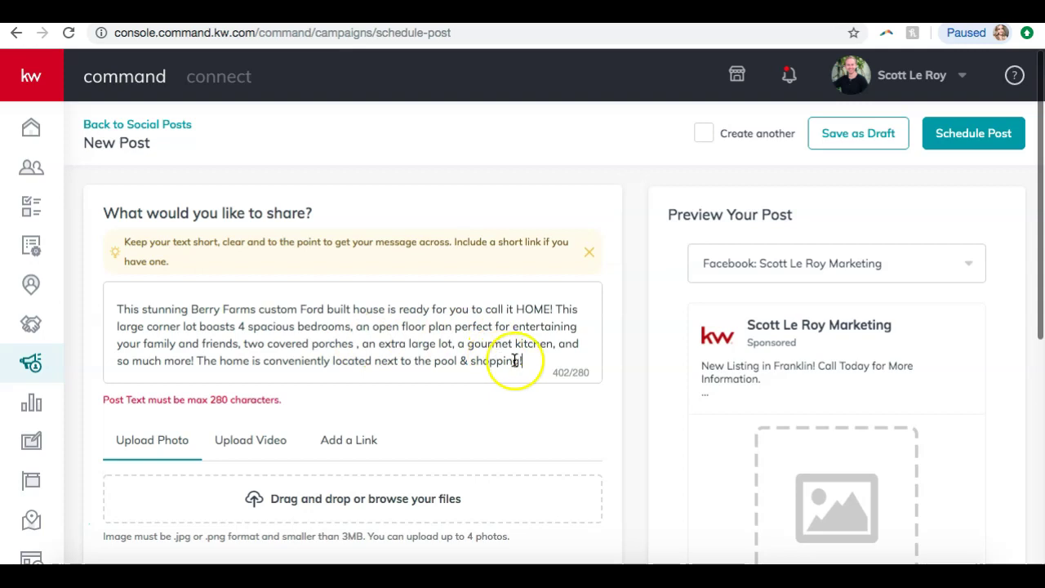
- Delete the extra description and the New Listing first line, replacing it with 'Just Listed!'
{"action": "left_click_drag", "start_coordinate": [532, 362], "coordinate": [558, 306]}
{"action": "key", "text": "BackSpace"}
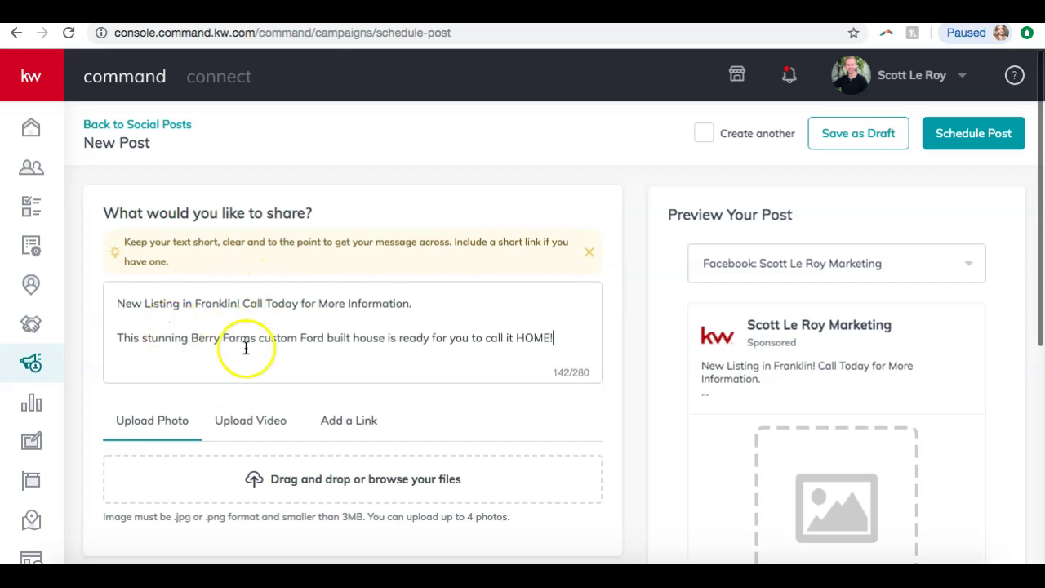
{"action": "left_click_drag", "start_coordinate": [419, 306], "coordinate": [242, 305]}
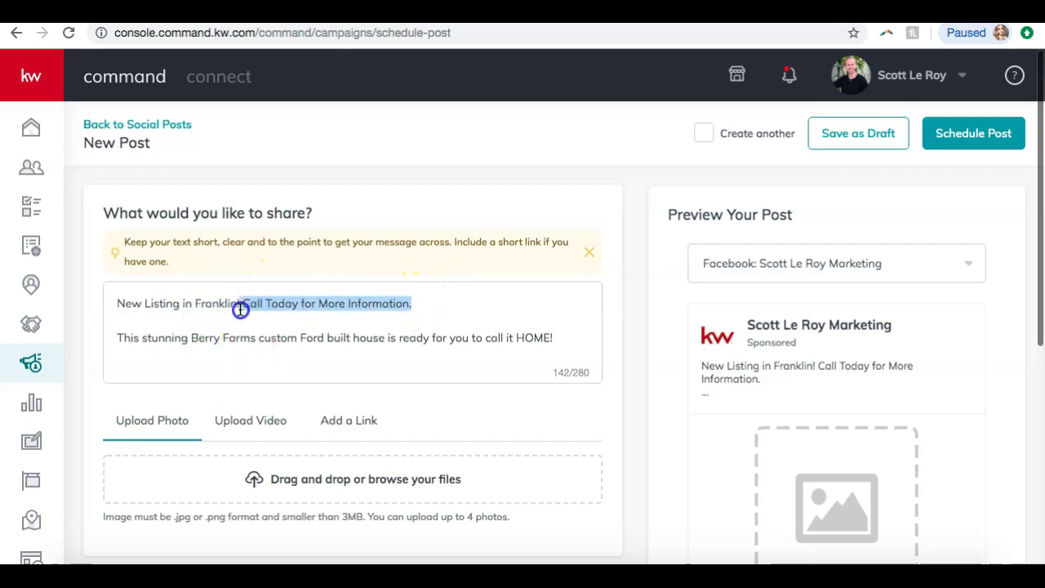
{"action": "left_click", "coordinate": [203, 318]}
{"action": "left_click_drag", "start_coordinate": [117, 334], "coordinate": [113, 289]}
{"action": "key", "text": "BackSpace"}
{"action": "type", "text": "Just Liste"}
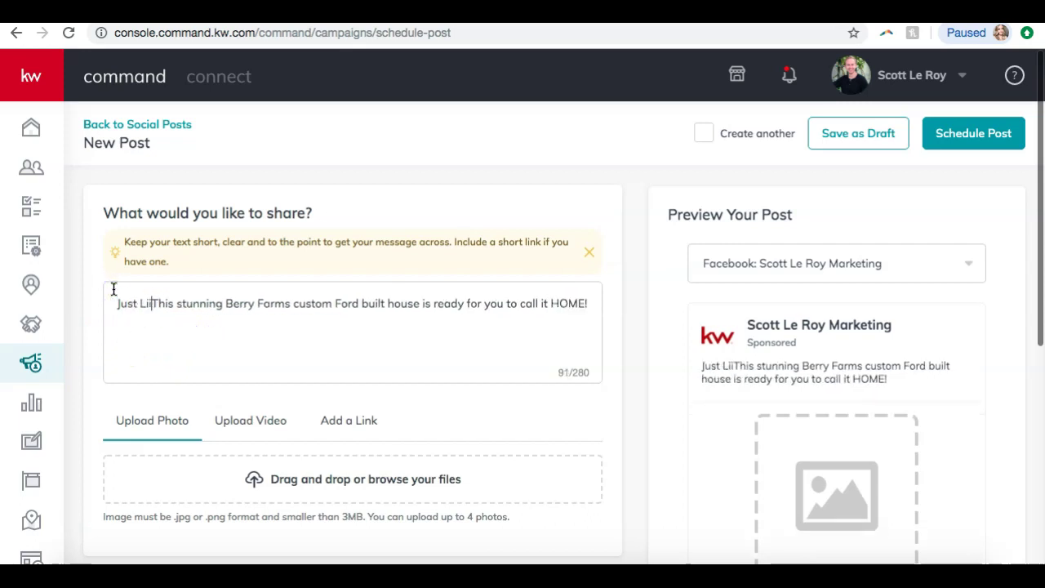
{"action": "type", "text": "d!"}
- Add 'Call today for more information!' with a contact phone number after HOME!
{"action": "left_click", "coordinate": [177, 318]}
{"action": "type", "text": "Call today for more information!"}
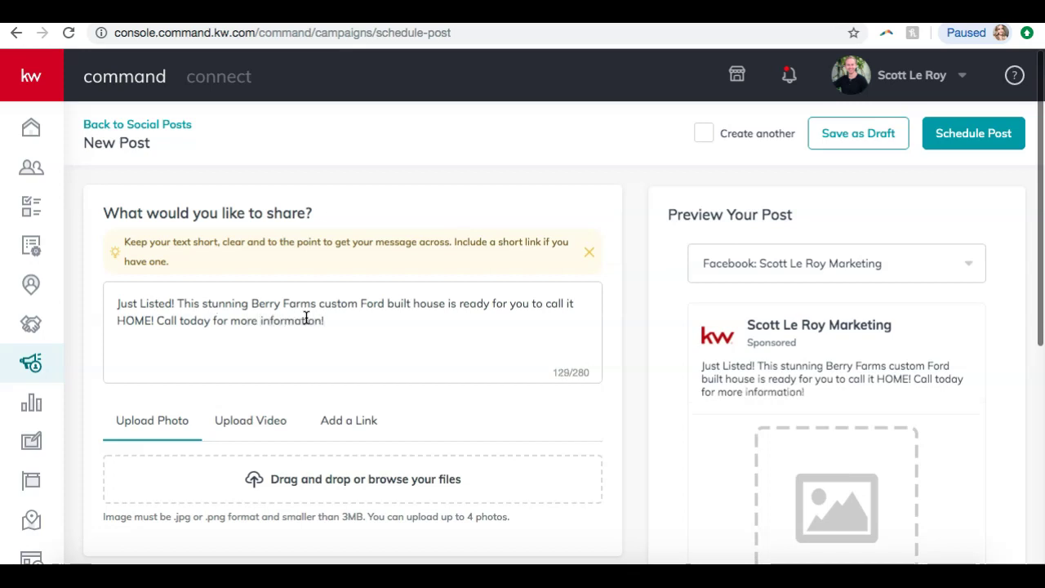
{"action": "type", "text": " 123-12"}
{"action": "type", "text": "31234"}
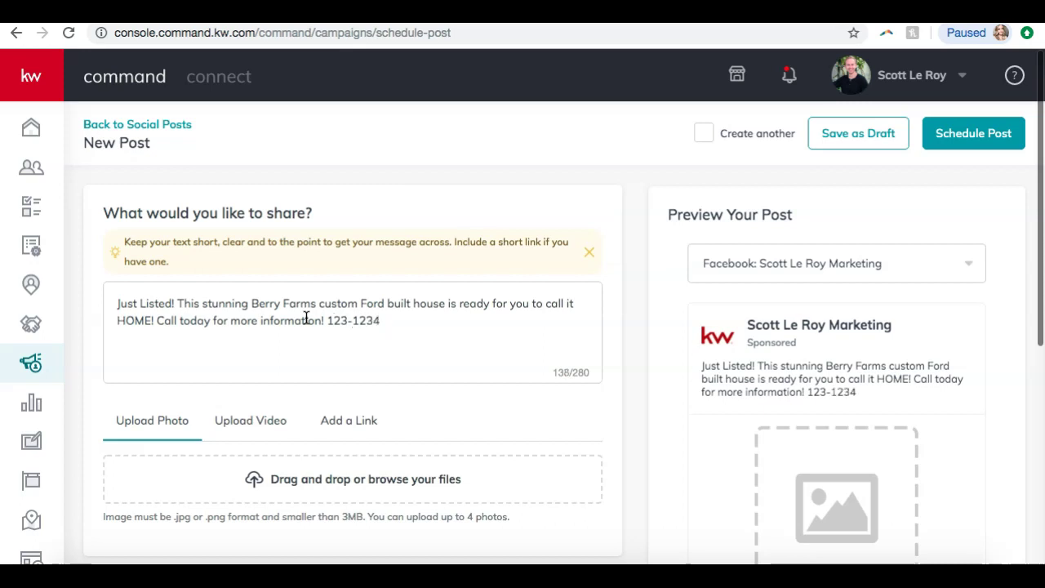
{"action": "left_click", "coordinate": [353, 322]}
{"action": "type", "text": "123-"}
{"action": "left_click", "coordinate": [436, 319]}
{"action": "type", "text": "."}
{"action": "left_click", "coordinate": [452, 321]}
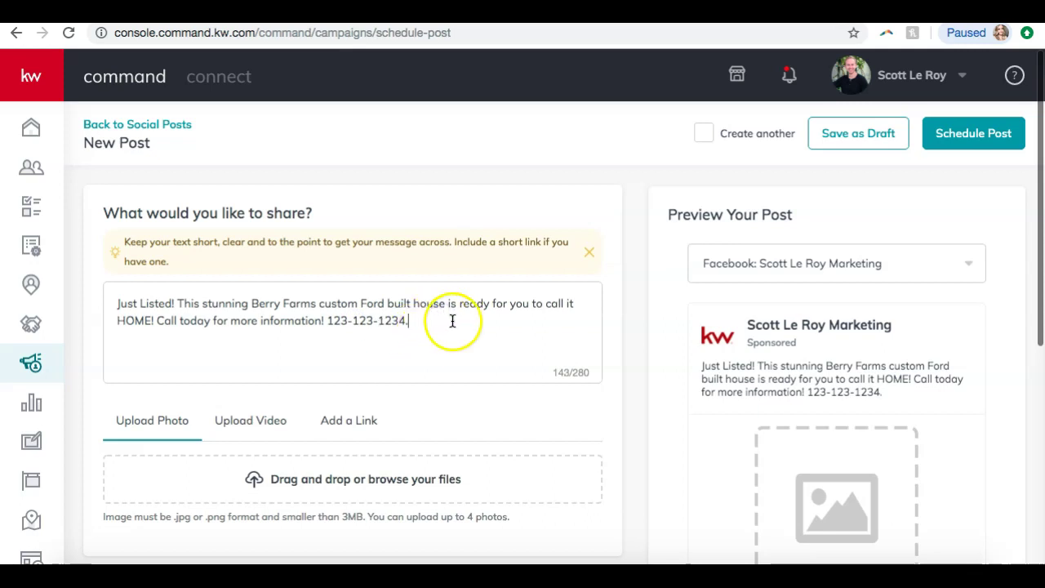
{"action": "scroll", "coordinate": [351, 305], "scroll_direction": "down", "scroll_amount": 3}
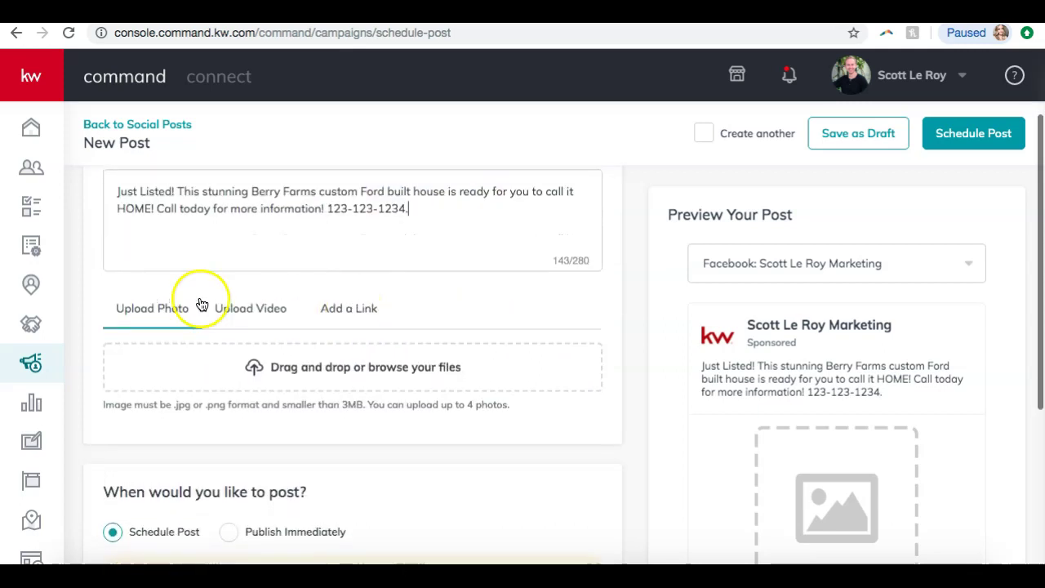
- Upload the first house photo from the Downloads folder to the post
{"action": "left_click", "coordinate": [280, 373]}
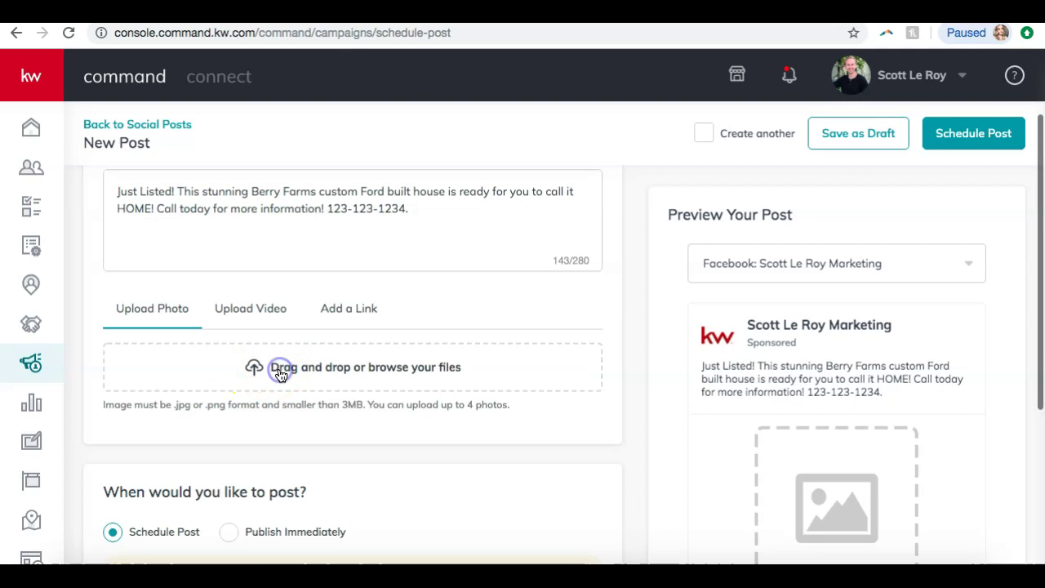
{"action": "left_click", "coordinate": [295, 219]}
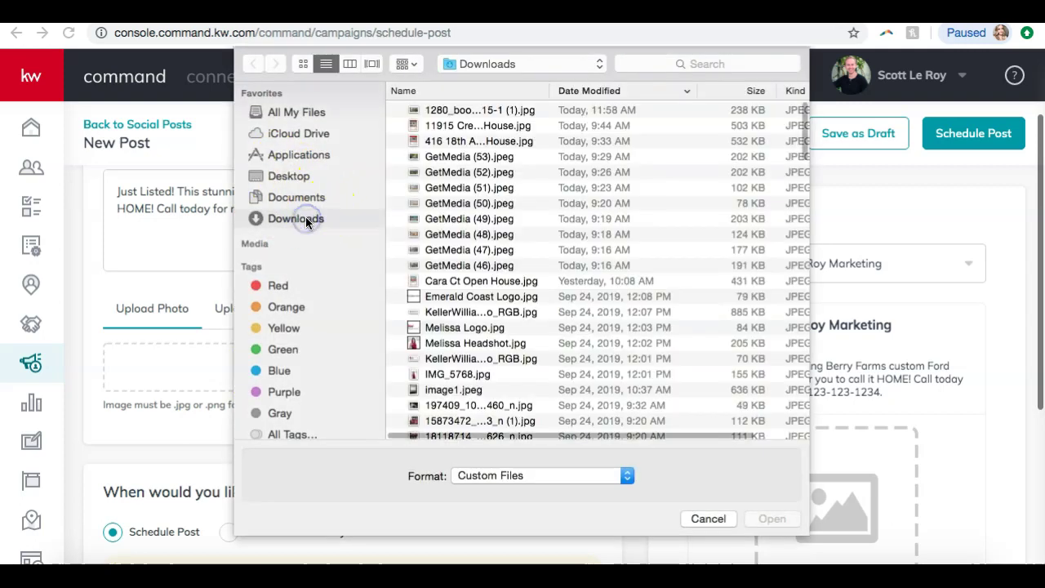
{"action": "left_click", "coordinate": [448, 114]}
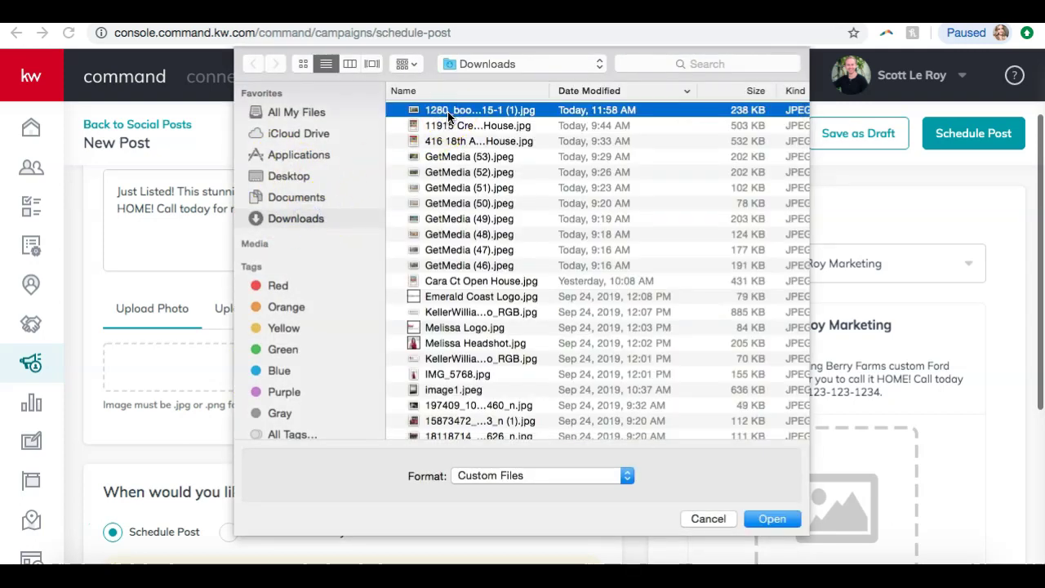
{"action": "double_click", "coordinate": [447, 111]}
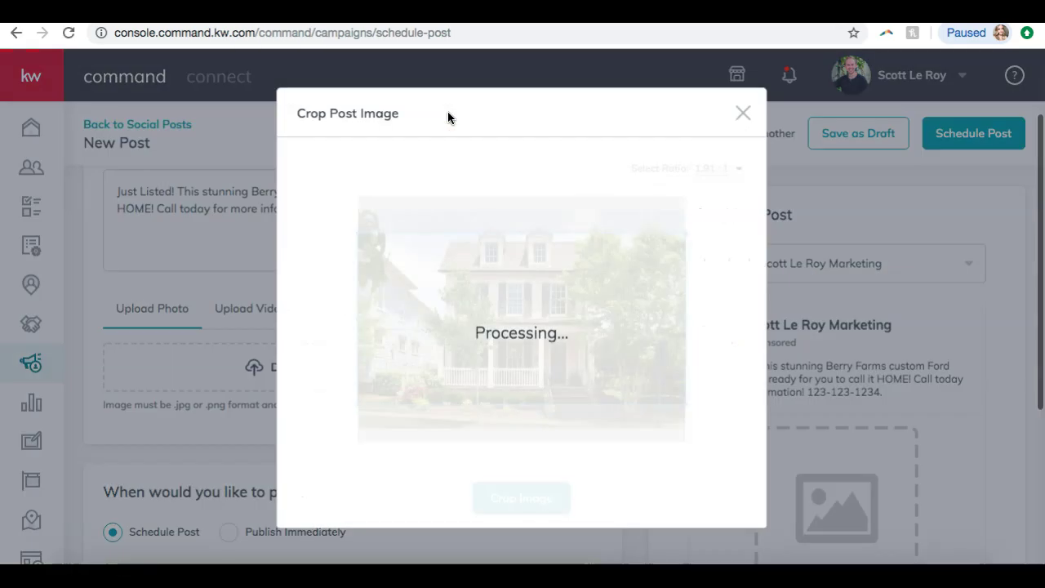
{"action": "scroll", "coordinate": [449, 330], "scroll_direction": "down", "scroll_amount": 2}
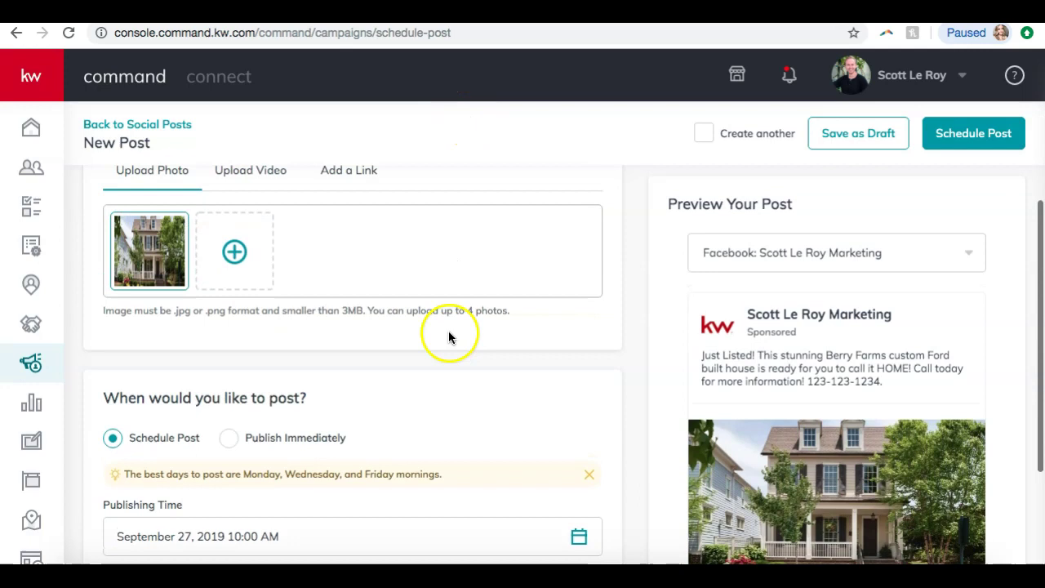
{"action": "scroll", "coordinate": [730, 392], "scroll_direction": "down", "scroll_amount": 2}
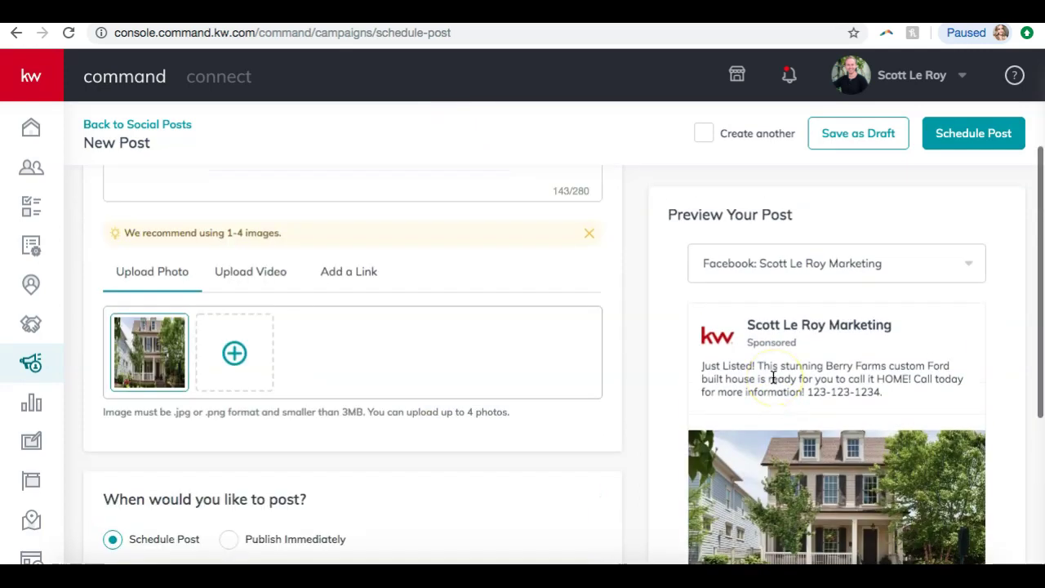
{"action": "scroll", "coordinate": [389, 322], "scroll_direction": "down", "scroll_amount": 3}
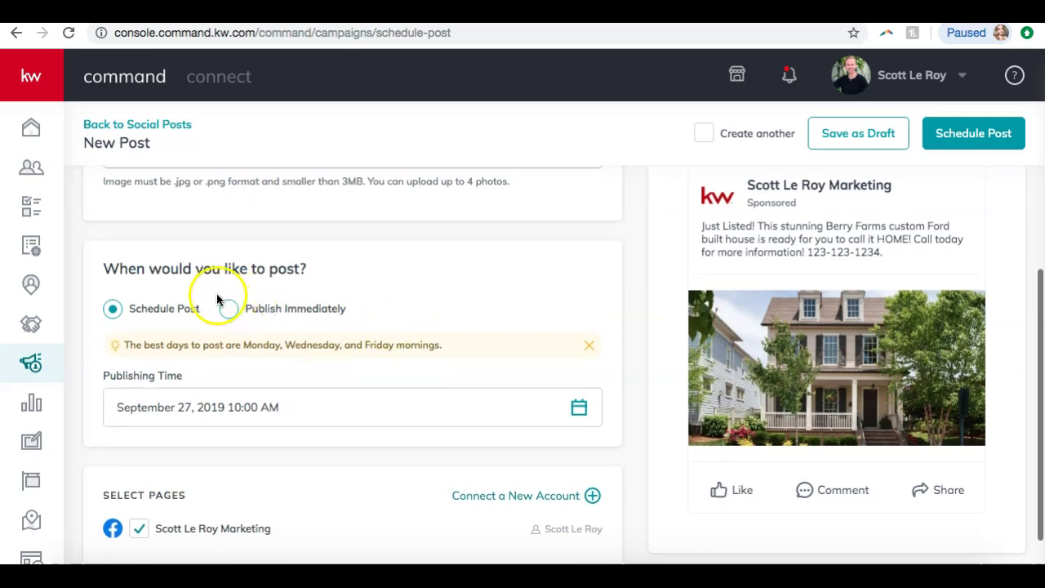
{"action": "scroll", "coordinate": [124, 312], "scroll_direction": "down", "scroll_amount": 1}
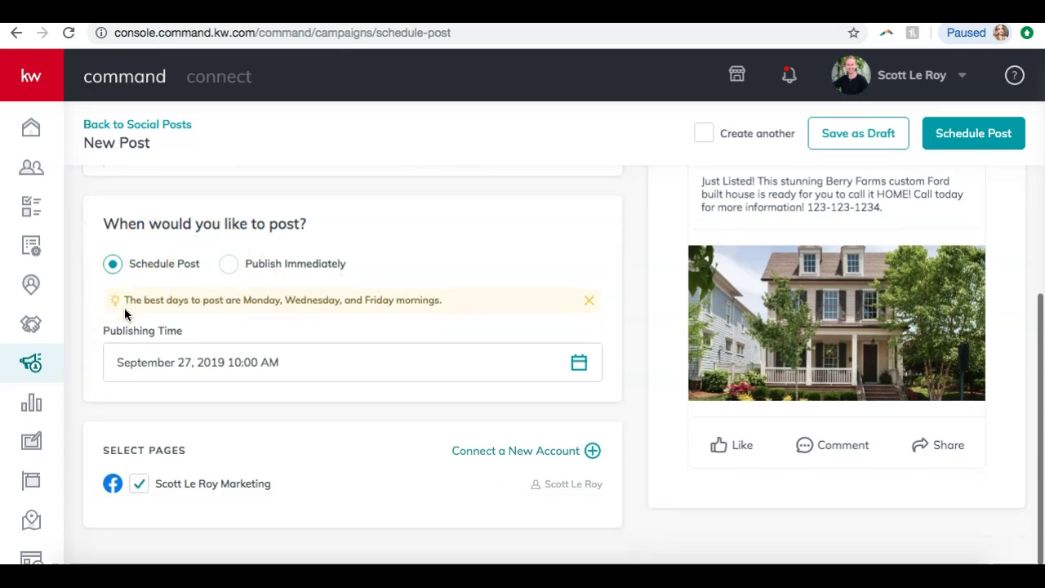
{"action": "left_click", "coordinate": [581, 365]}
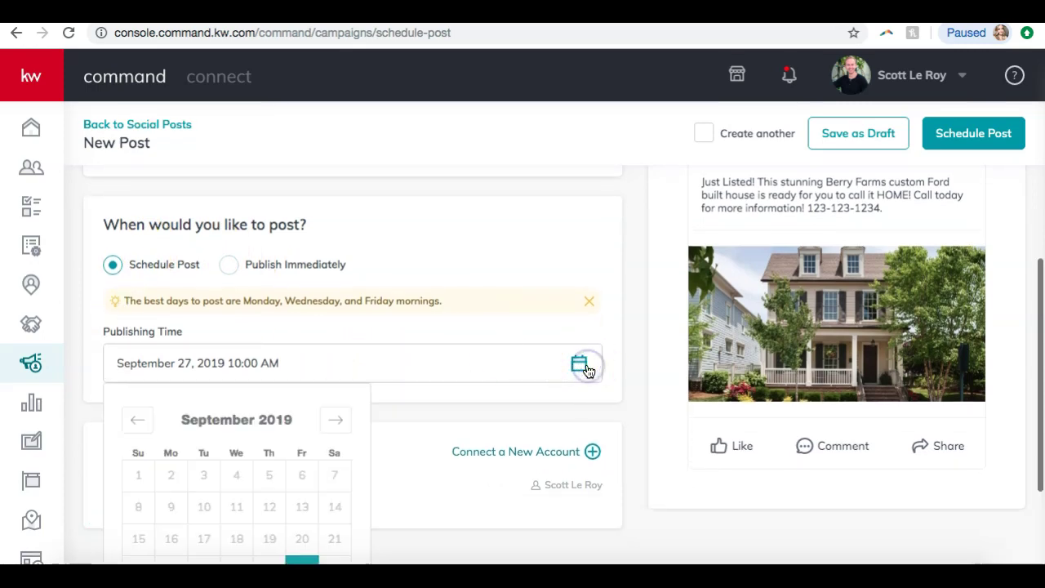
{"action": "scroll", "coordinate": [269, 466], "scroll_direction": "down", "scroll_amount": 2}
{"action": "scroll", "coordinate": [301, 480], "scroll_direction": "down", "scroll_amount": 2}
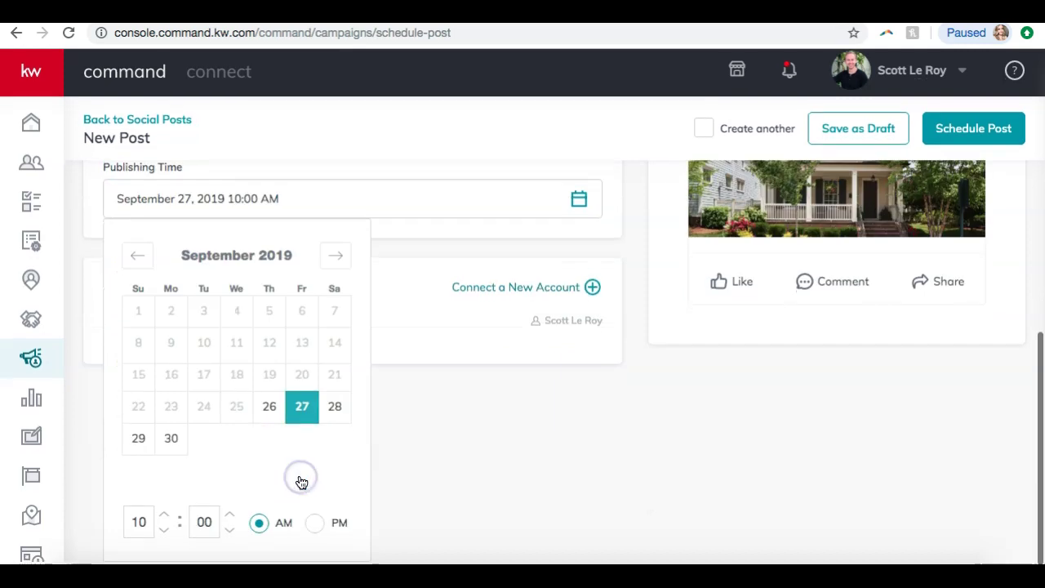
{"action": "scroll", "coordinate": [143, 527], "scroll_direction": "down", "scroll_amount": 1}
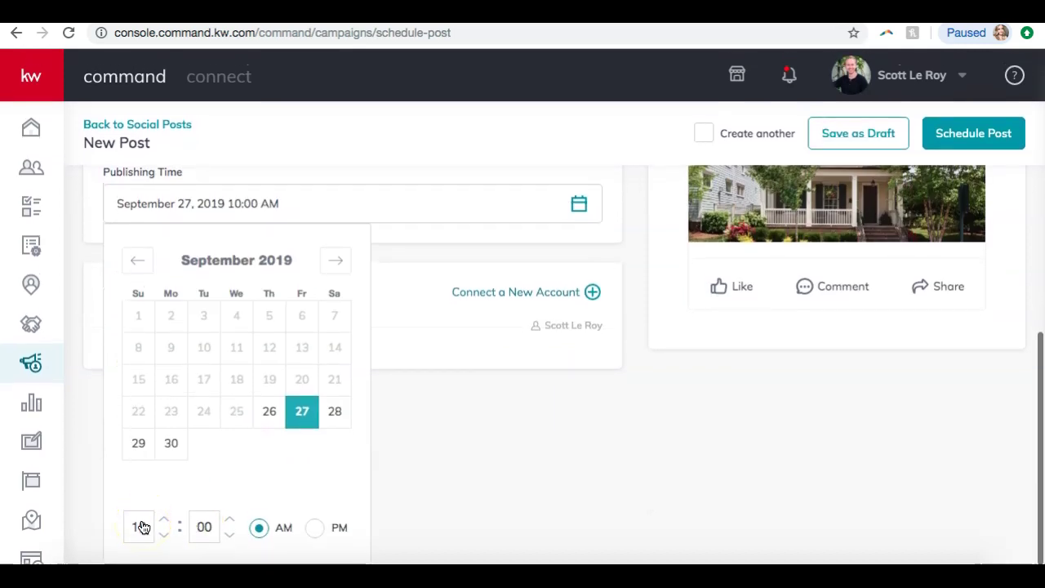
{"action": "left_click", "coordinate": [334, 412]}
{"action": "left_click", "coordinate": [298, 412]}
{"action": "left_click", "coordinate": [230, 522]}
{"action": "left_click", "coordinate": [229, 535]}
{"action": "left_click", "coordinate": [431, 425]}
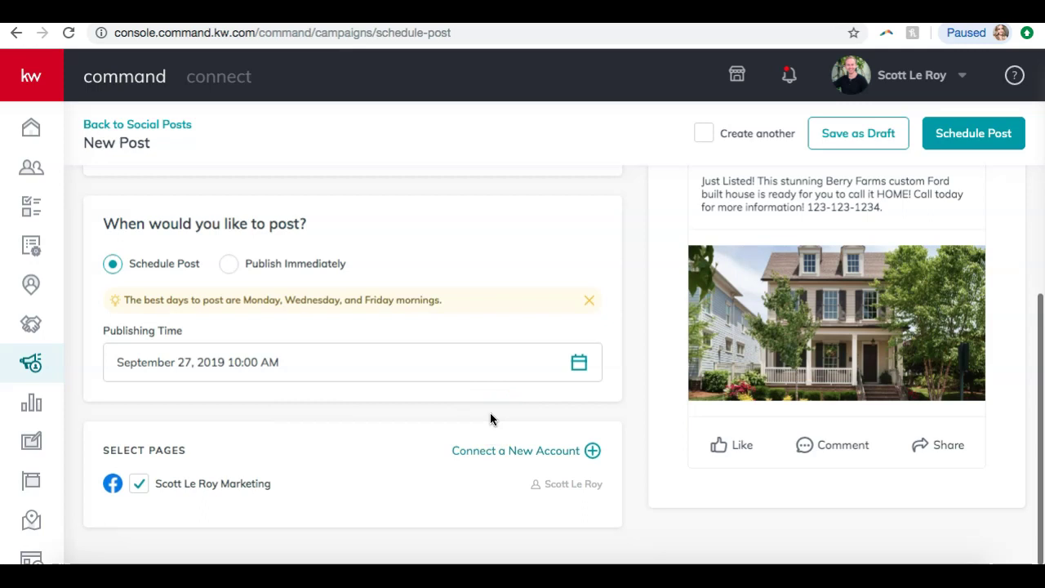
{"action": "scroll", "coordinate": [489, 416], "scroll_direction": "up", "scroll_amount": 10}
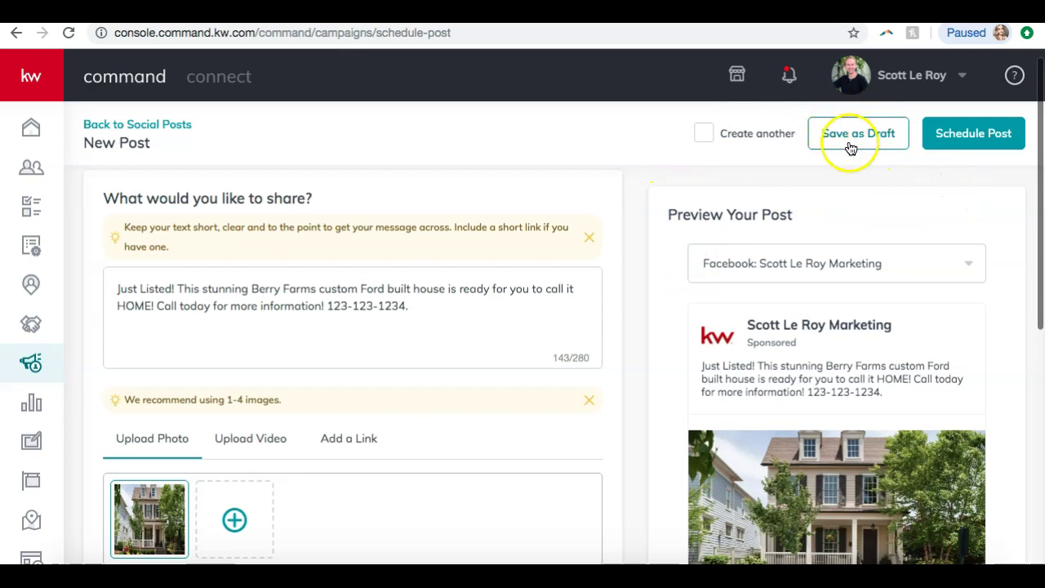
- Schedule the post for September 27, 2019 at 10:00 am and review it on the calendar
{"action": "left_click", "coordinate": [951, 144]}
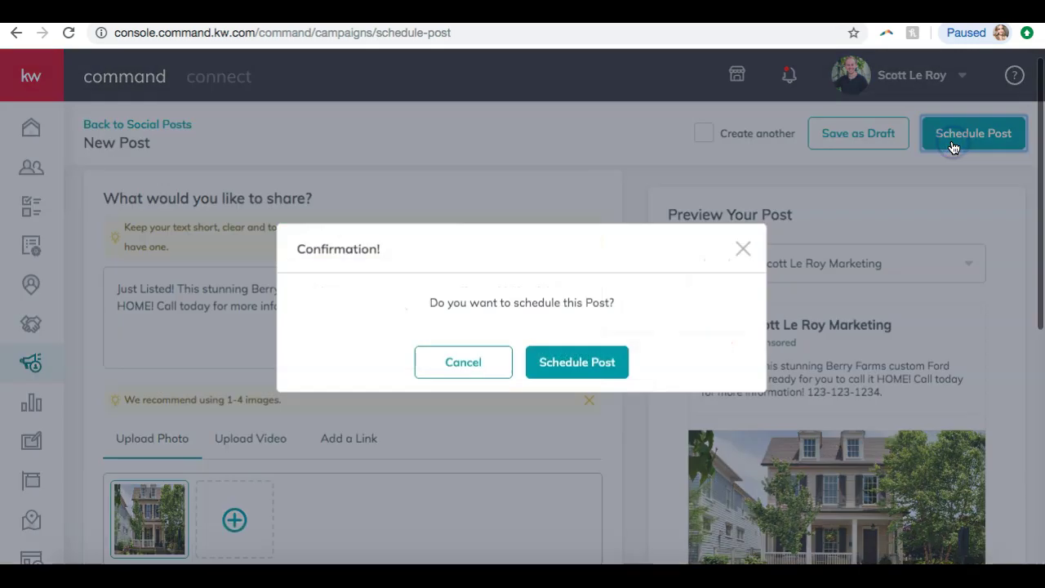
{"action": "left_click", "coordinate": [586, 371]}
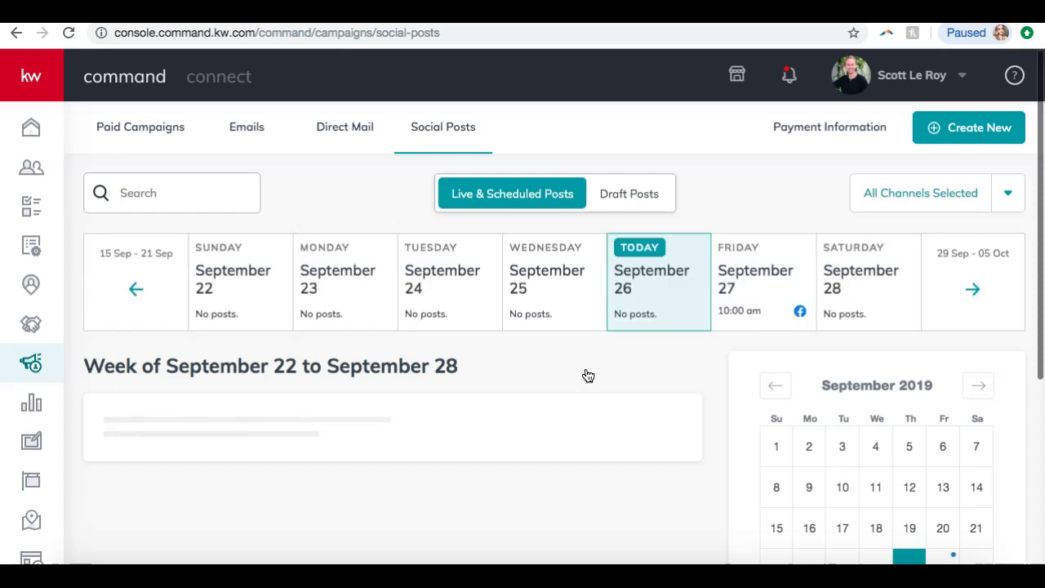
{"action": "scroll", "coordinate": [587, 376], "scroll_direction": "down", "scroll_amount": 3}
{"action": "scroll", "coordinate": [585, 385], "scroll_direction": "up", "scroll_amount": 3}
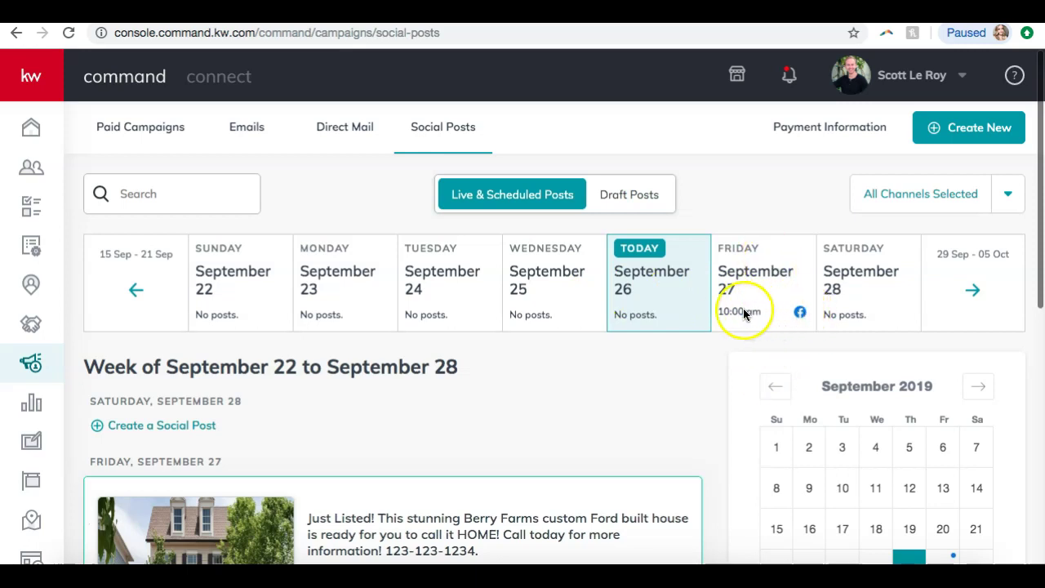
{"action": "scroll", "coordinate": [678, 345], "scroll_direction": "down", "scroll_amount": 3}
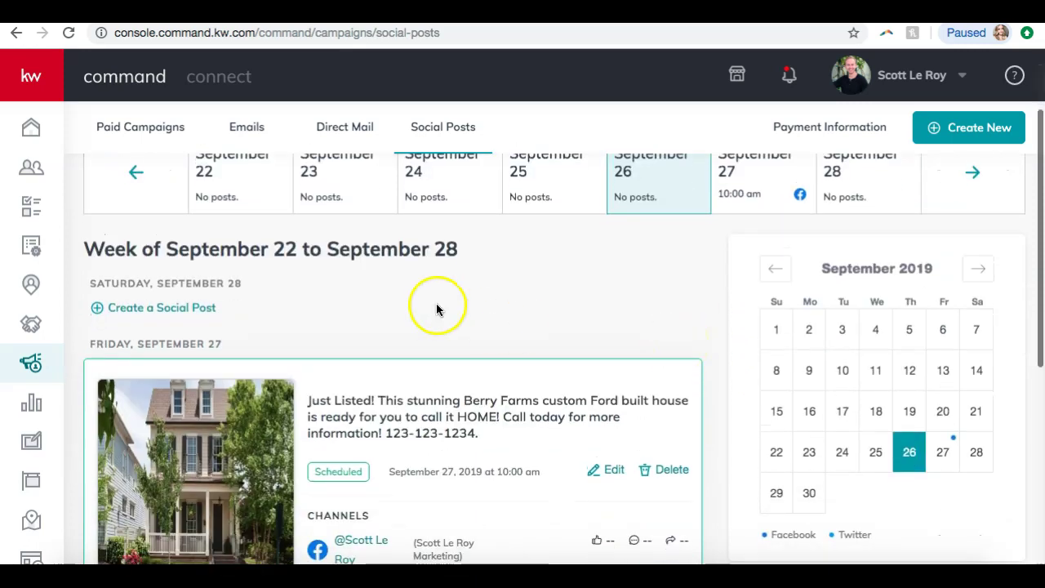
{"action": "scroll", "coordinate": [437, 308], "scroll_direction": "down", "scroll_amount": 5}
{"action": "scroll", "coordinate": [422, 322], "scroll_direction": "up", "scroll_amount": 5}
{"action": "scroll", "coordinate": [425, 326], "scroll_direction": "down", "scroll_amount": 2}
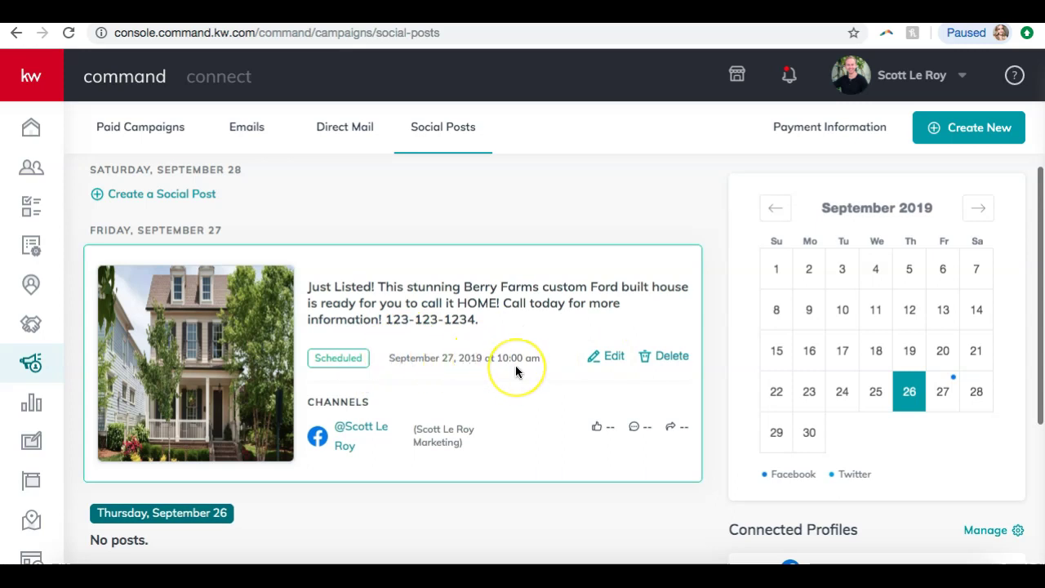
- Delete the scheduled Just Listed post and confirm with Delete Post
{"action": "left_click", "coordinate": [653, 357]}
{"action": "left_click", "coordinate": [582, 374]}
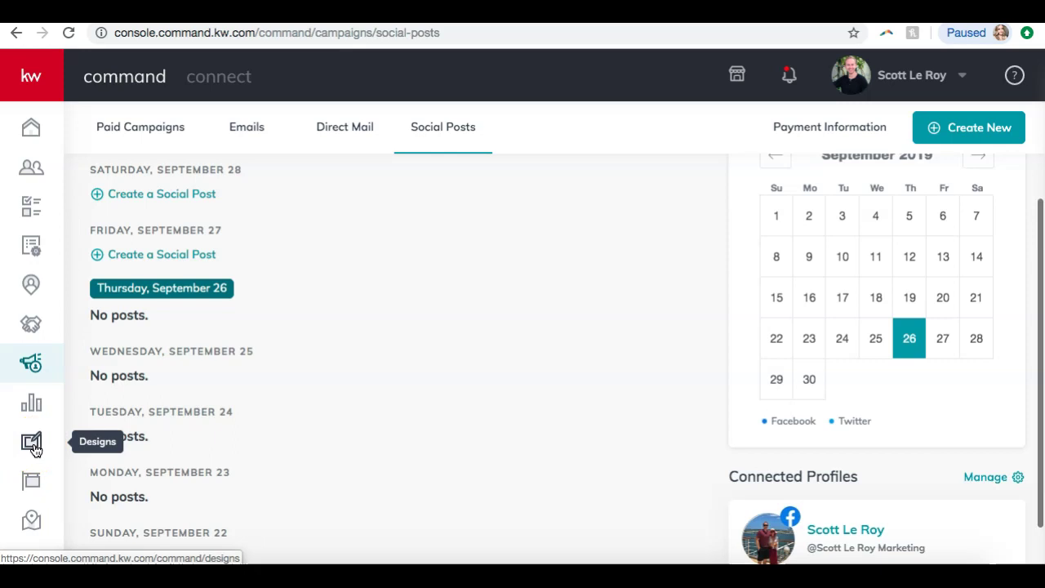
- Browse the saved email, landing page, social, print and agent site designs on My Design Templates
{"action": "left_click", "coordinate": [33, 443]}
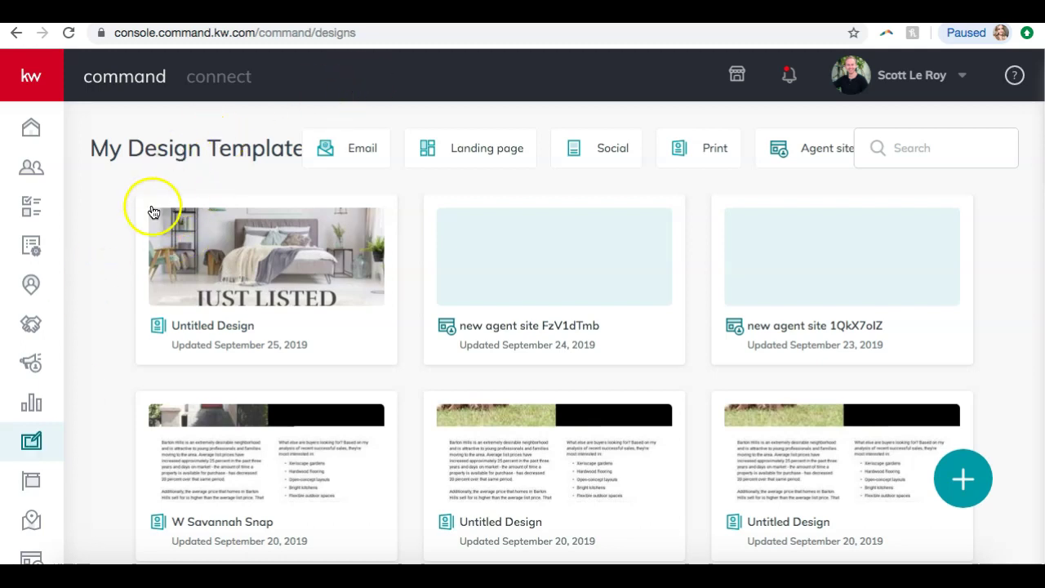
{"action": "scroll", "coordinate": [159, 217], "scroll_direction": "down", "scroll_amount": 3}
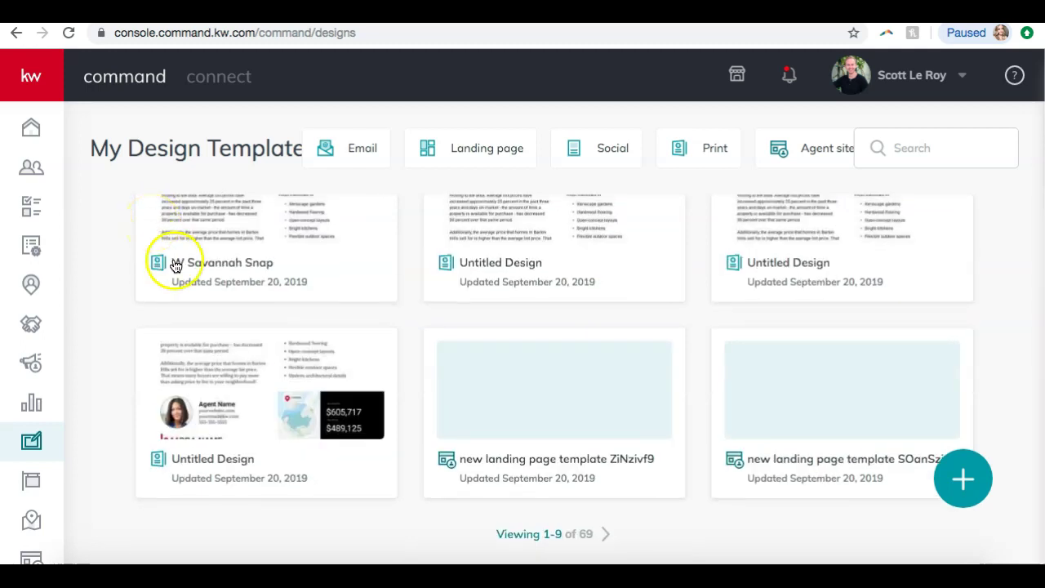
{"action": "scroll", "coordinate": [194, 298], "scroll_direction": "up", "scroll_amount": 3}
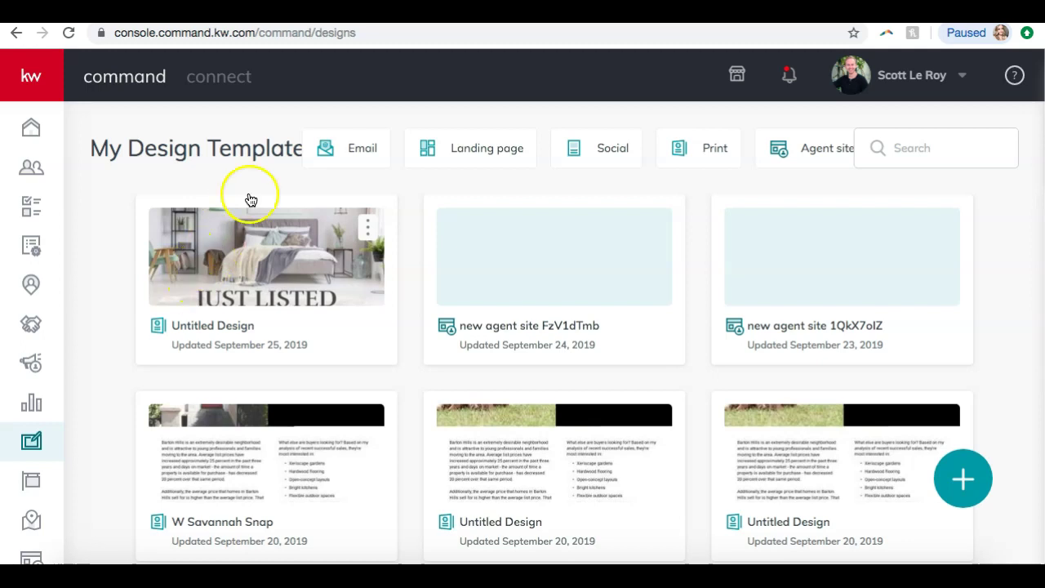
{"action": "left_click", "coordinate": [329, 155]}
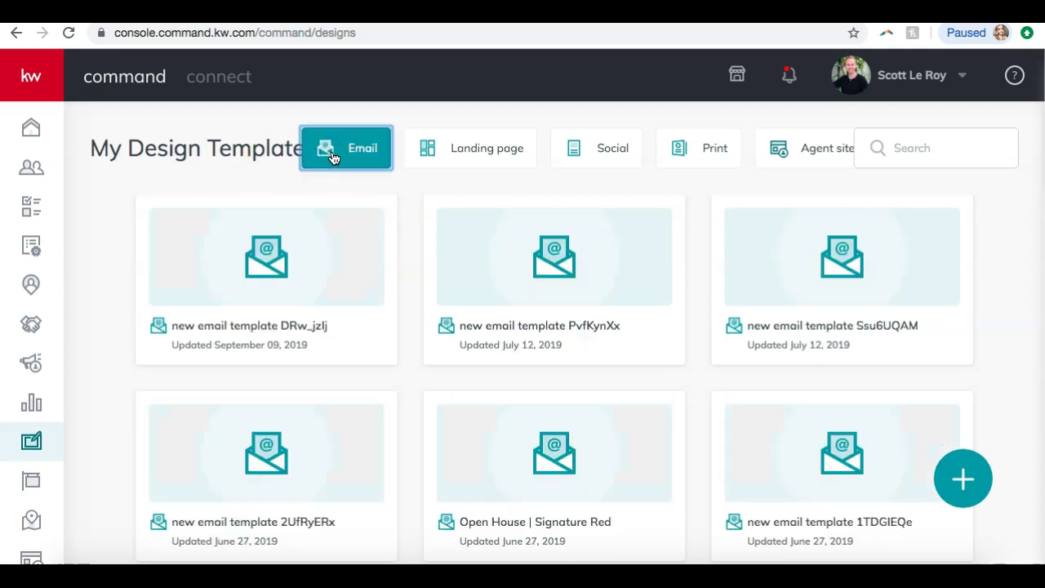
{"action": "left_click", "coordinate": [465, 155]}
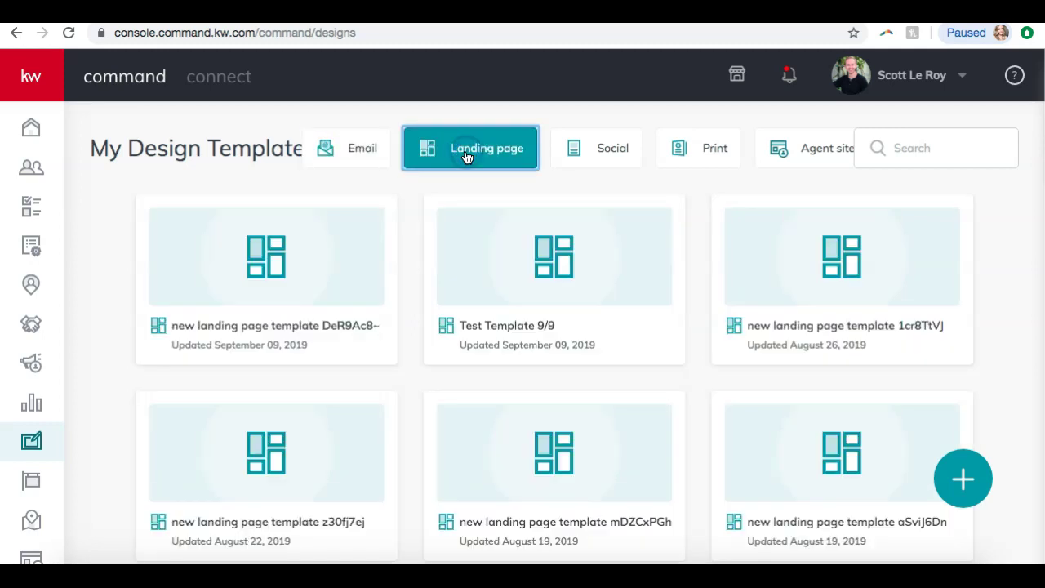
{"action": "left_click", "coordinate": [588, 153]}
{"action": "left_click", "coordinate": [690, 158]}
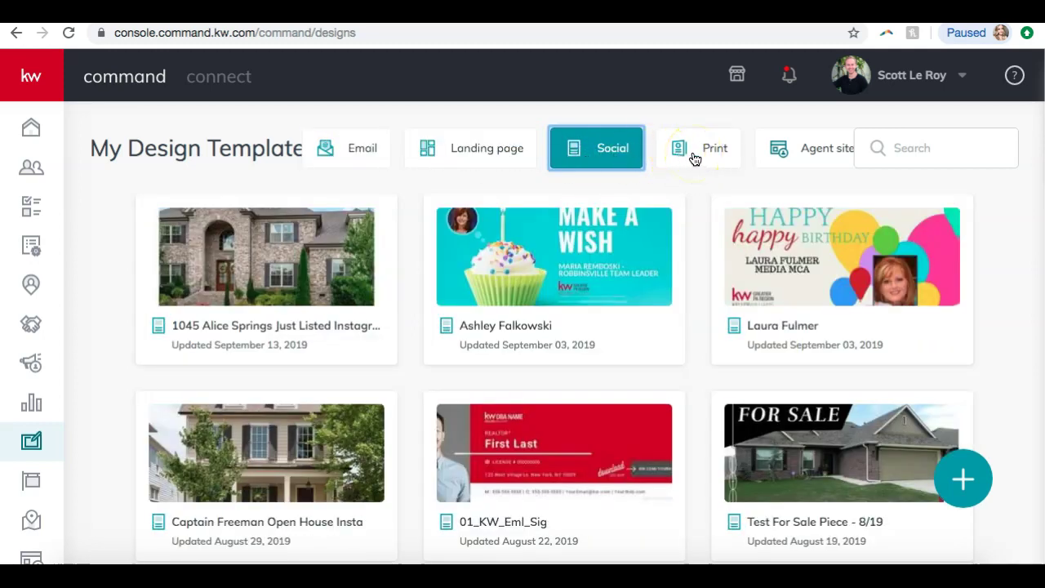
{"action": "scroll", "coordinate": [644, 229], "scroll_direction": "down", "scroll_amount": 3}
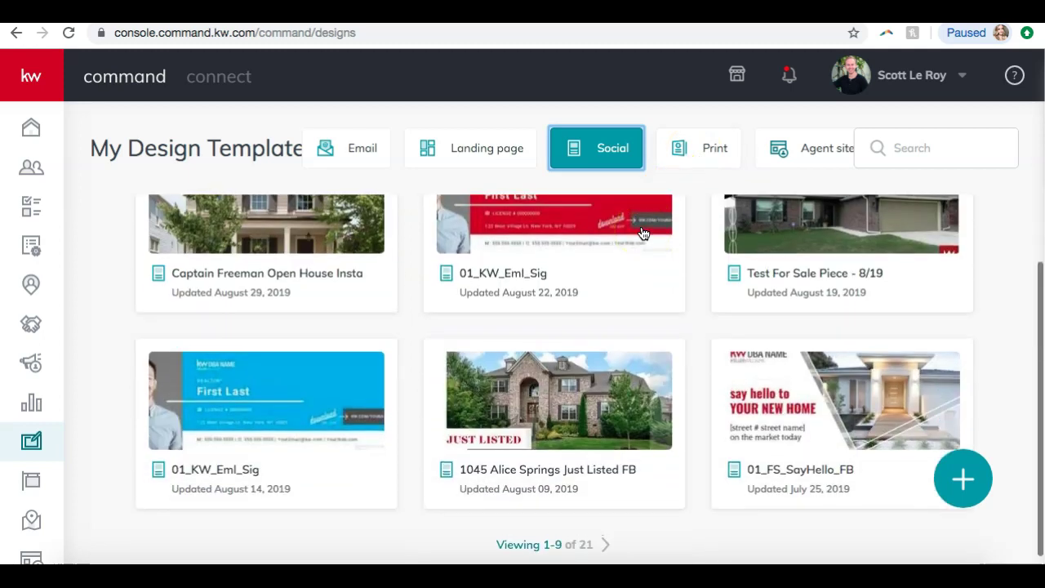
{"action": "scroll", "coordinate": [643, 232], "scroll_direction": "up", "scroll_amount": 1}
{"action": "scroll", "coordinate": [644, 233], "scroll_direction": "up", "scroll_amount": 2}
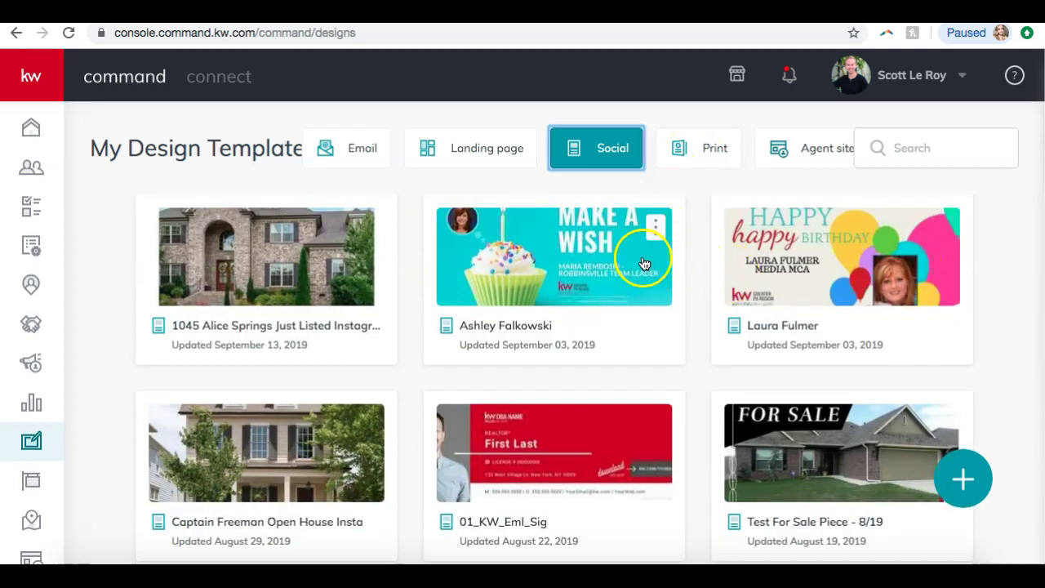
{"action": "left_click", "coordinate": [692, 148]}
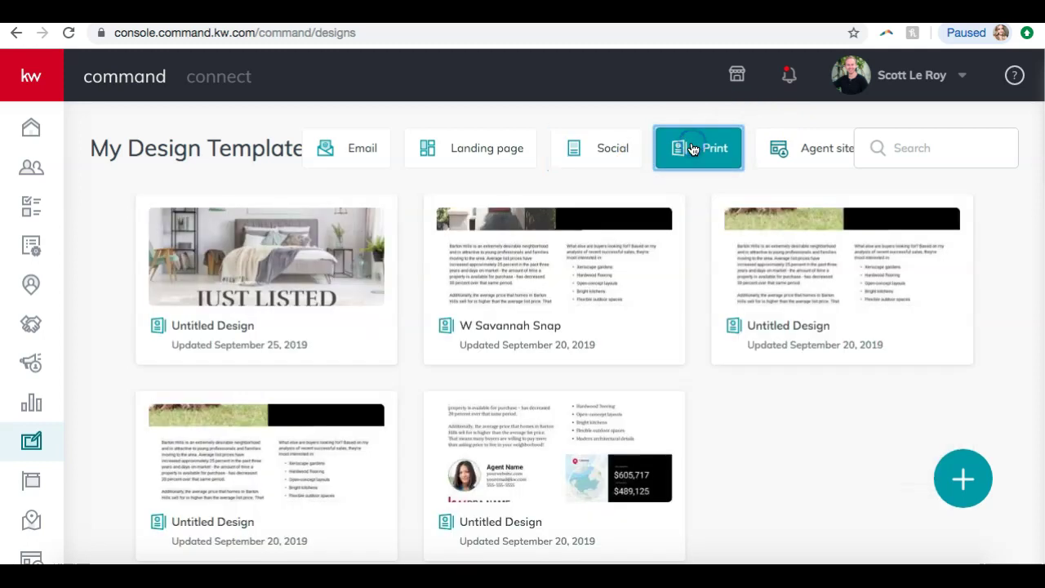
{"action": "left_click", "coordinate": [786, 152]}
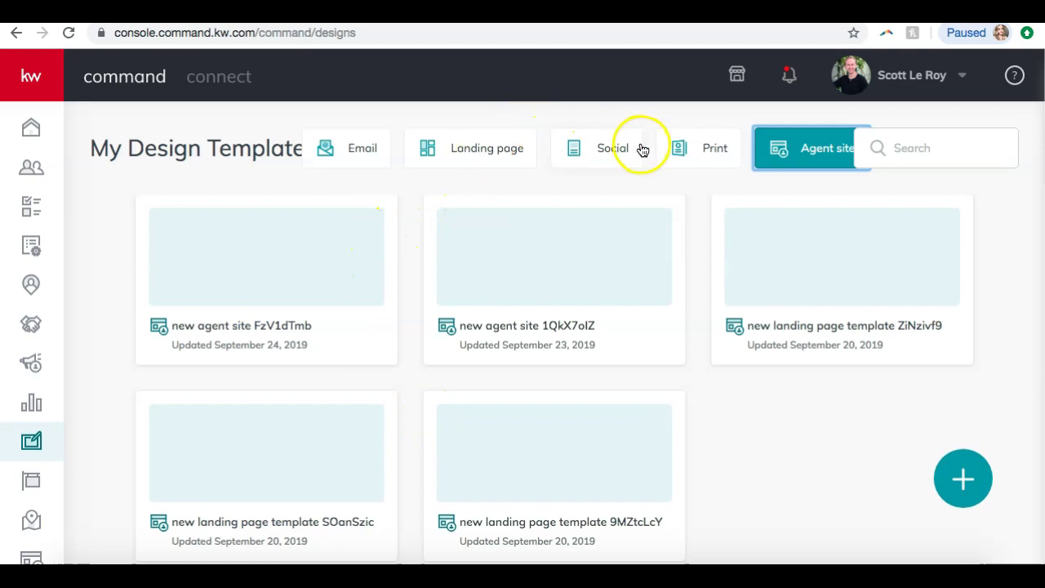
- Revisit the print, social and email templates, then bring up the Create Content dialog
{"action": "left_click", "coordinate": [691, 150]}
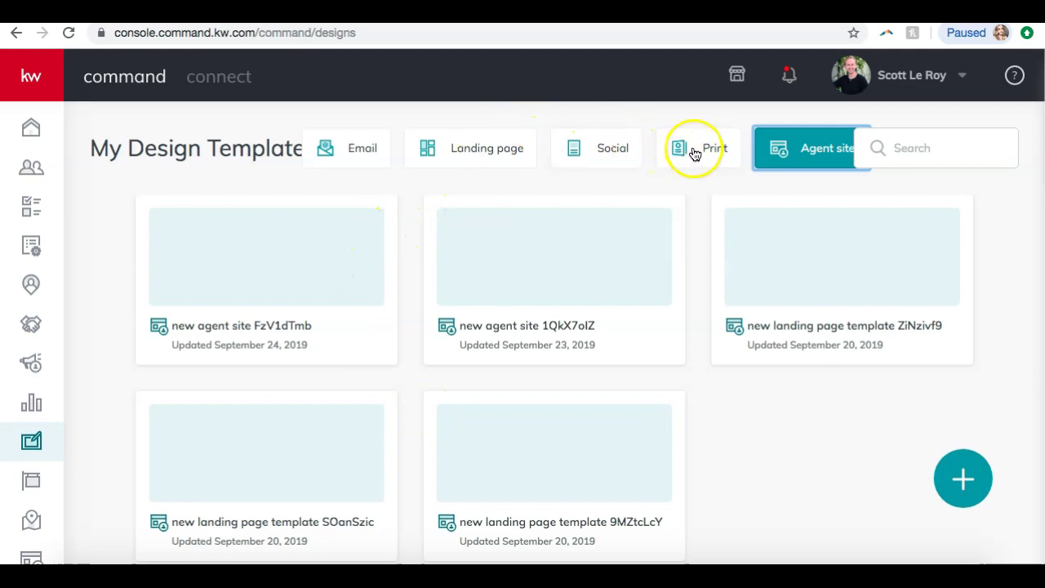
{"action": "left_click", "coordinate": [620, 145]}
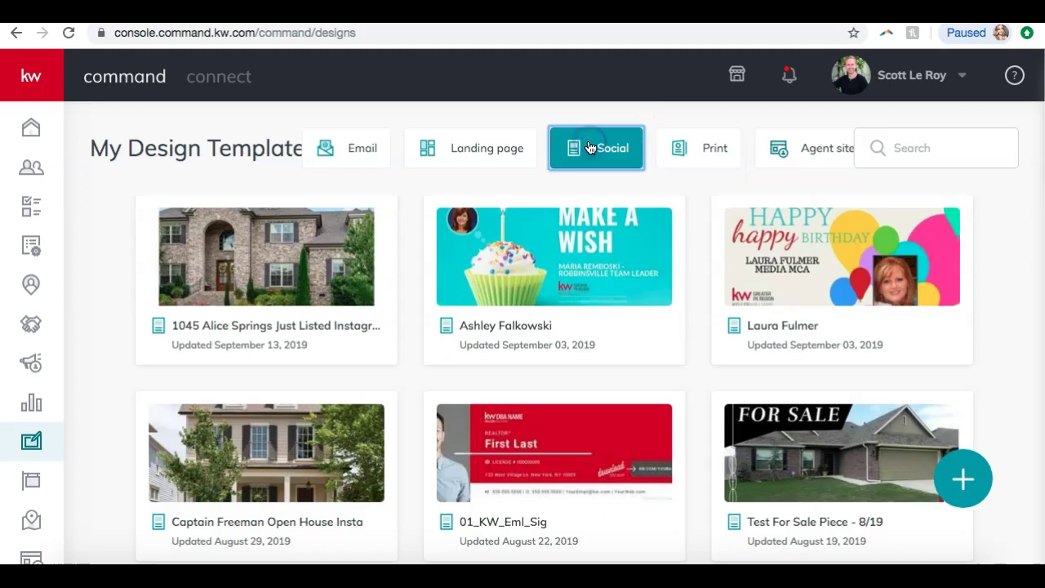
{"action": "left_click", "coordinate": [326, 148]}
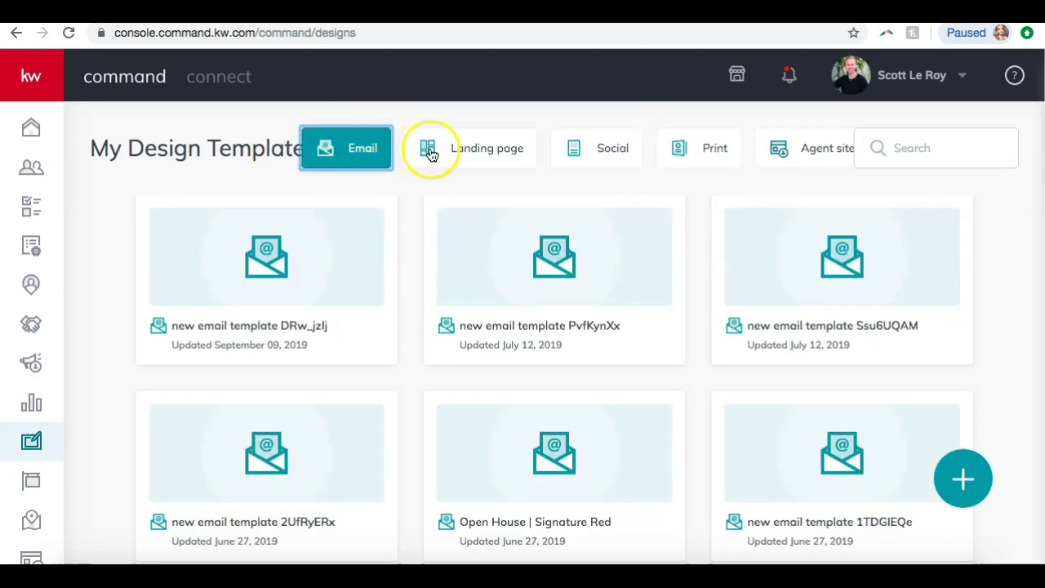
{"action": "scroll", "coordinate": [452, 299], "scroll_direction": "down", "scroll_amount": 5}
{"action": "scroll", "coordinate": [452, 298], "scroll_direction": "up", "scroll_amount": 5}
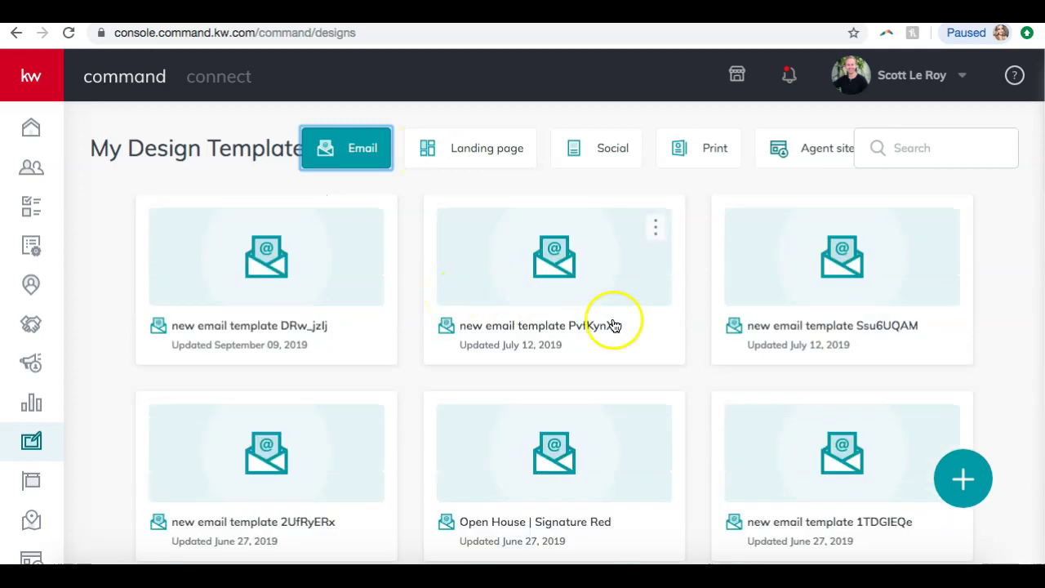
{"action": "left_click", "coordinate": [955, 490]}
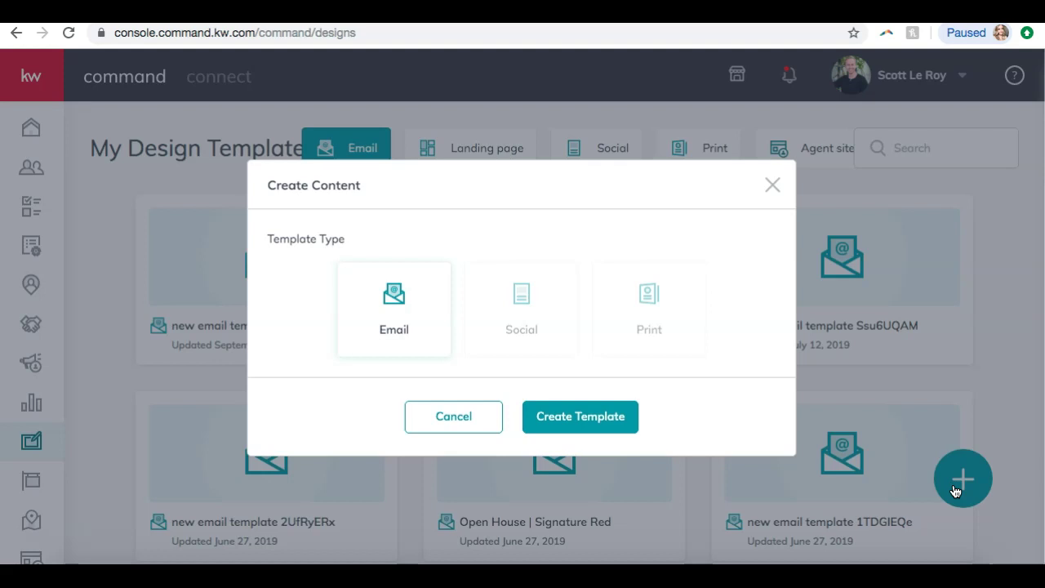
- Choose Social as the template type and create the template
{"action": "left_click", "coordinate": [545, 296]}
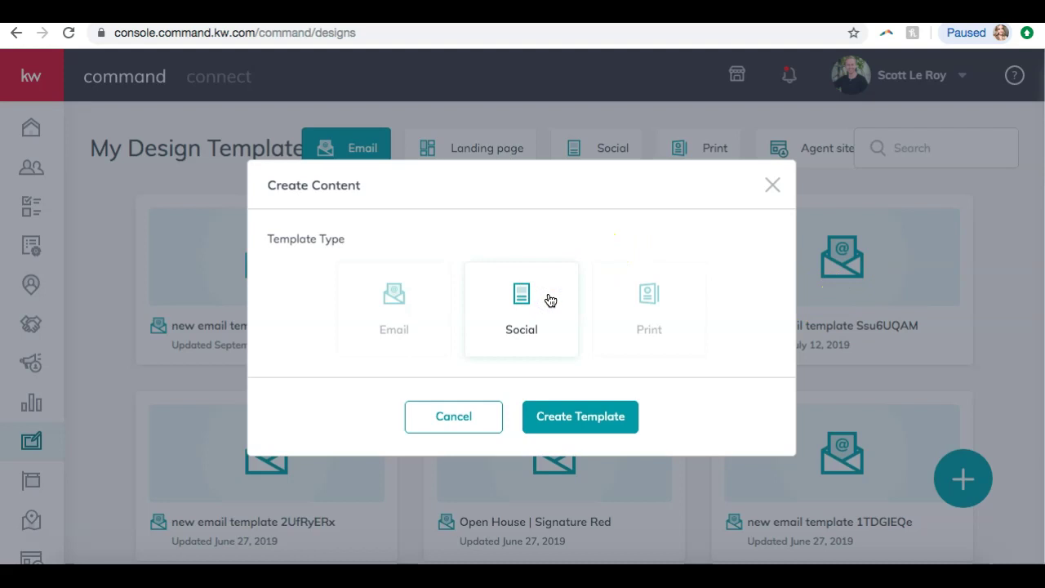
{"action": "left_click", "coordinate": [637, 303]}
{"action": "left_click", "coordinate": [495, 314]}
{"action": "left_click", "coordinate": [565, 426]}
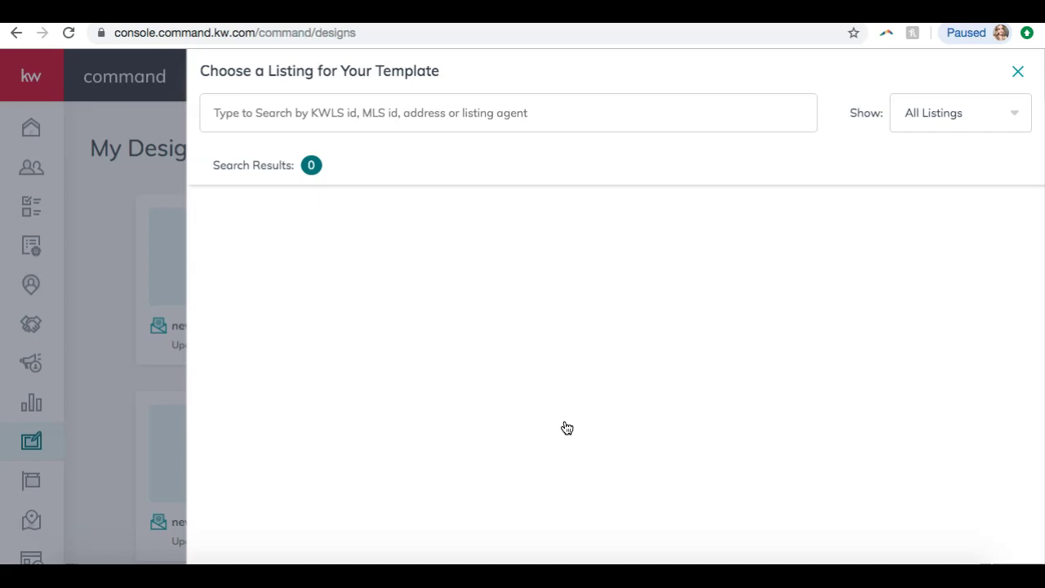
{"action": "left_click", "coordinate": [956, 110]}
{"action": "left_click", "coordinate": [931, 153]}
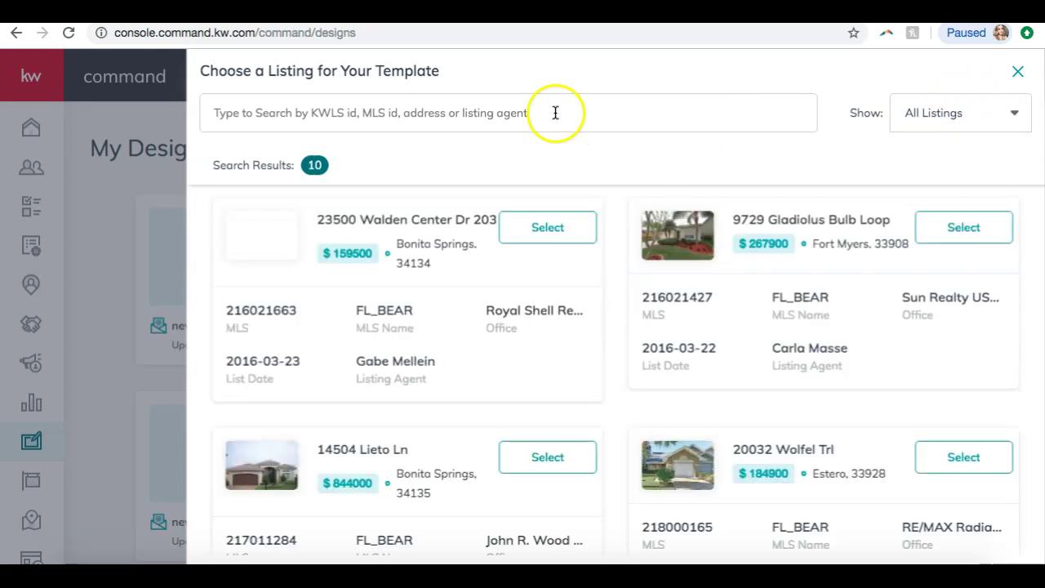
{"action": "left_click", "coordinate": [941, 111]}
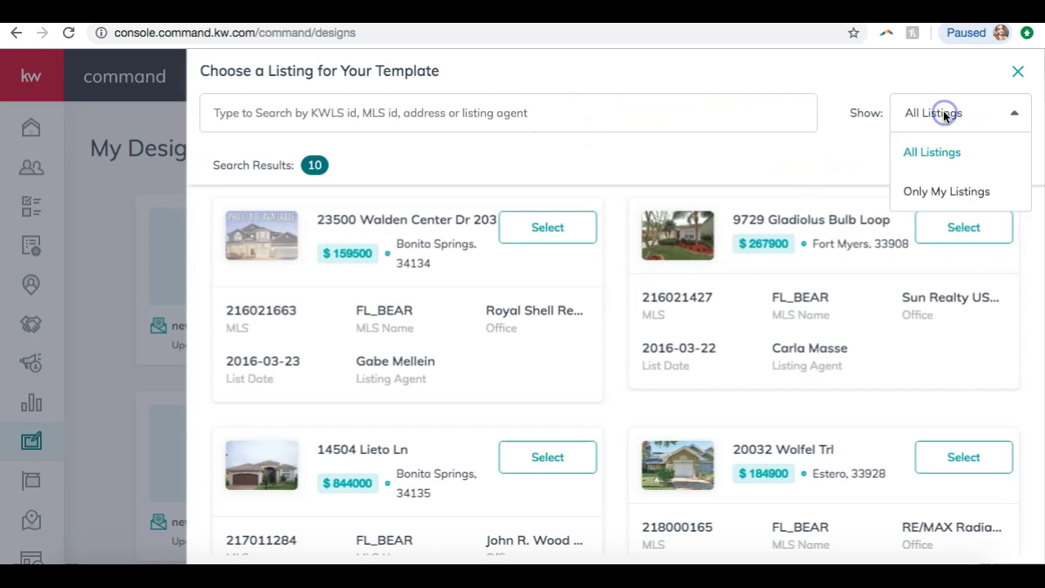
{"action": "left_click", "coordinate": [923, 150]}
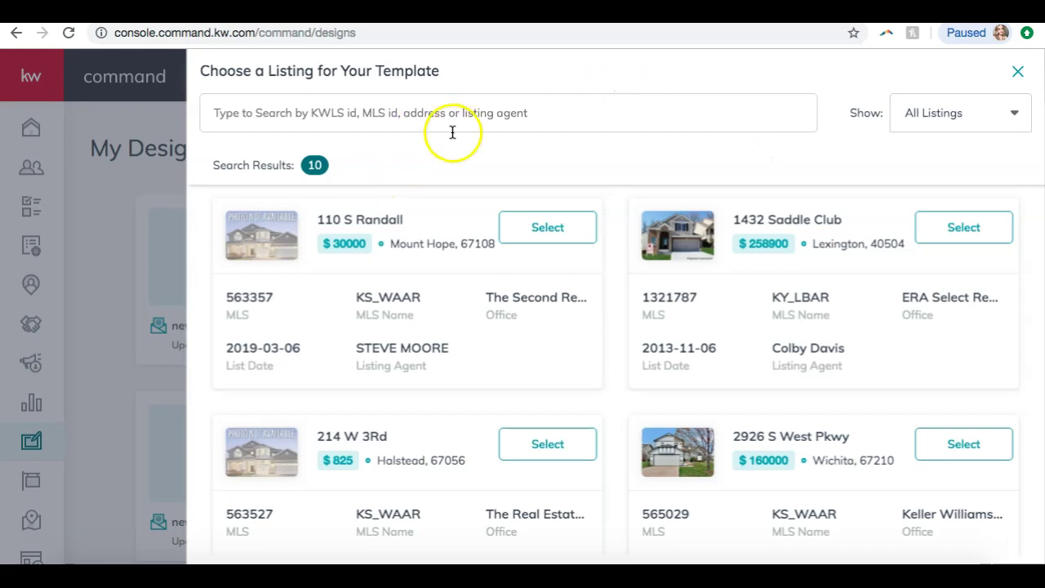
{"action": "scroll", "coordinate": [535, 318], "scroll_direction": "down", "scroll_amount": 15}
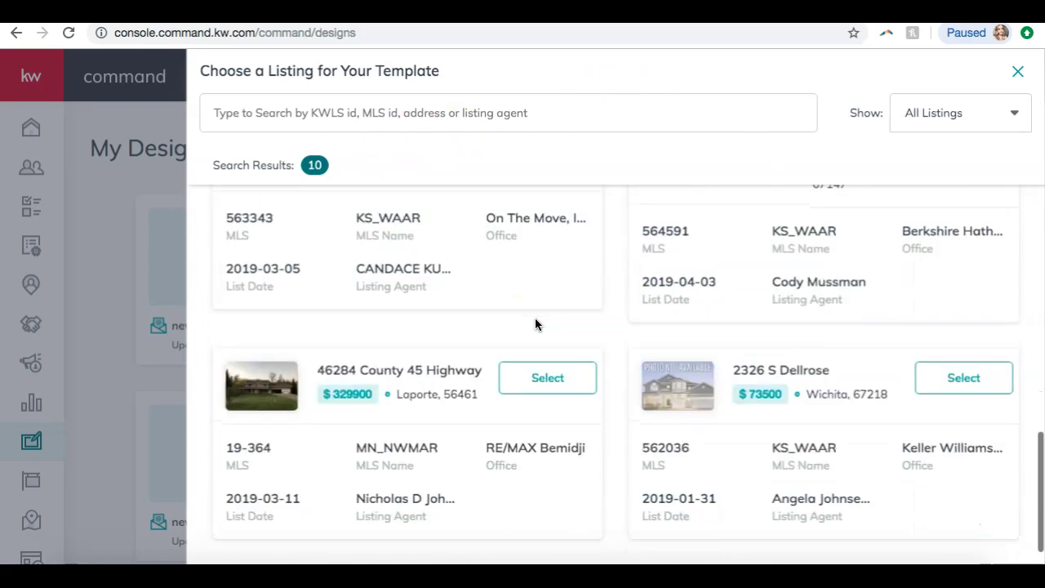
{"action": "scroll", "coordinate": [535, 324], "scroll_direction": "up", "scroll_amount": 5}
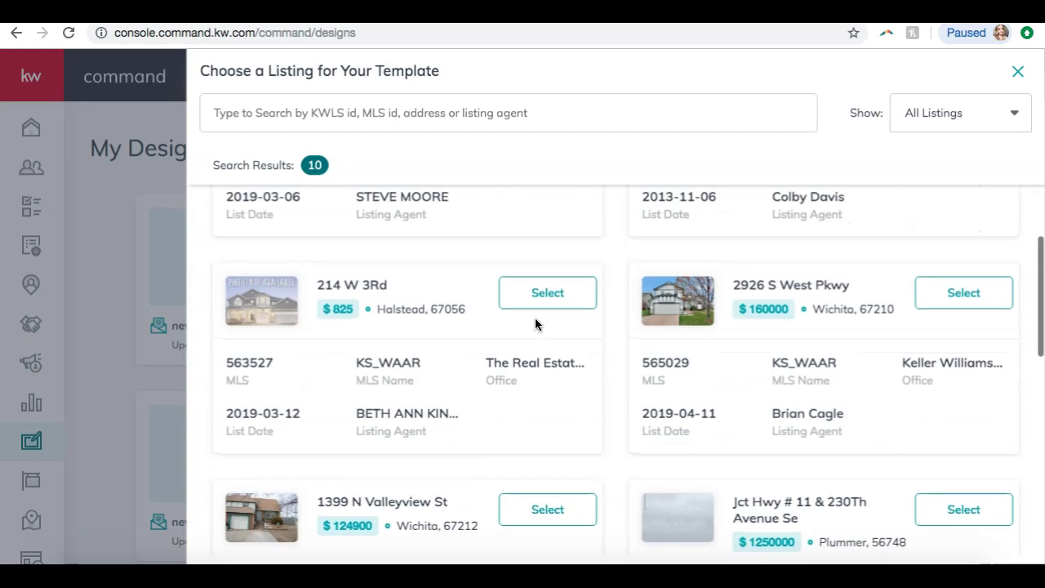
{"action": "scroll", "coordinate": [535, 324], "scroll_direction": "up", "scroll_amount": 1}
{"action": "left_click", "coordinate": [938, 324]}
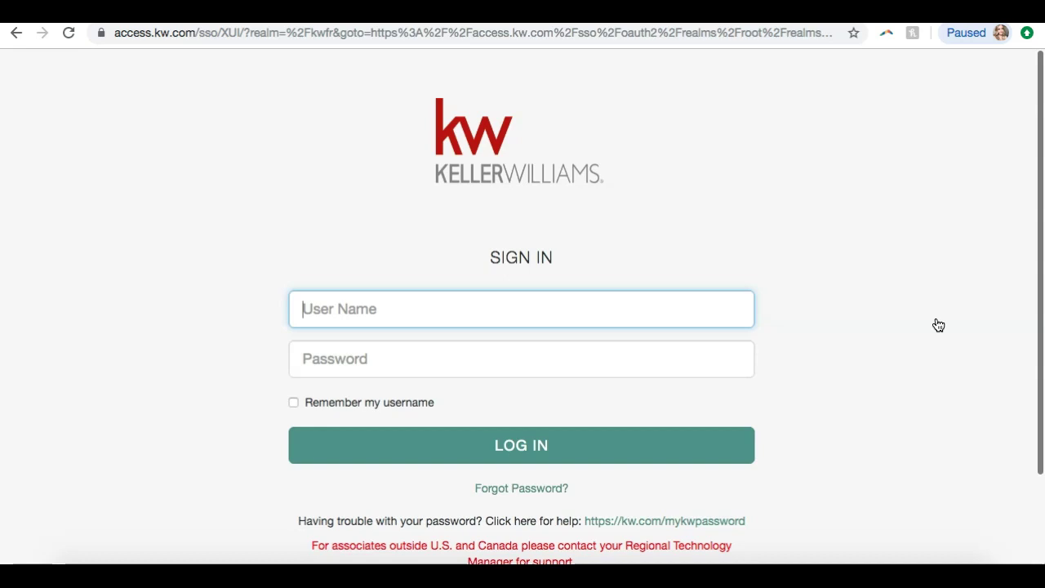
- Sign in to Keller Williams with the user name and password, reaching the template chooser
{"action": "key", "text": "Tab"}
{"action": "type", "text": "••"}
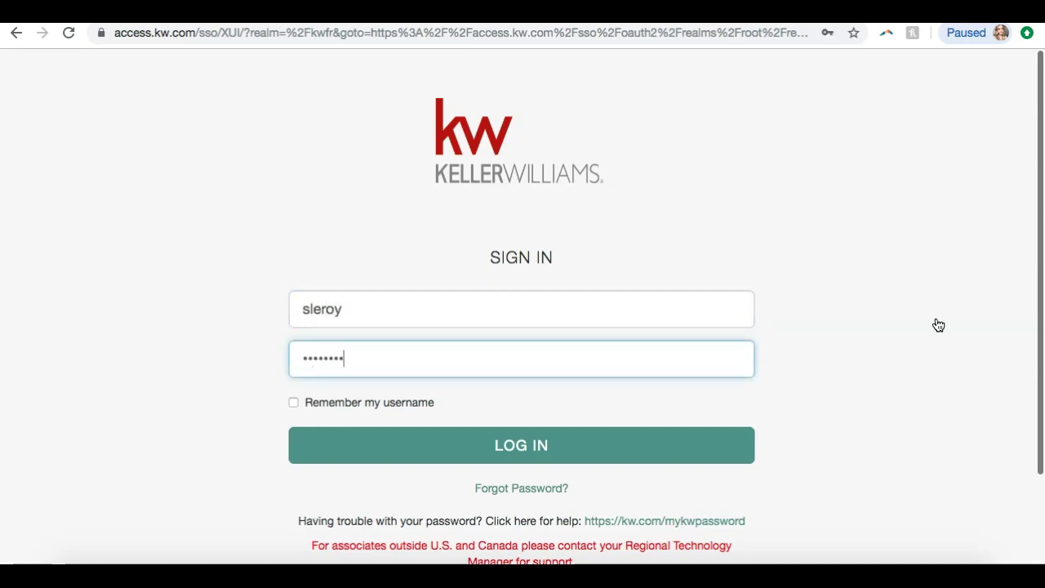
{"action": "key", "text": "Return"}
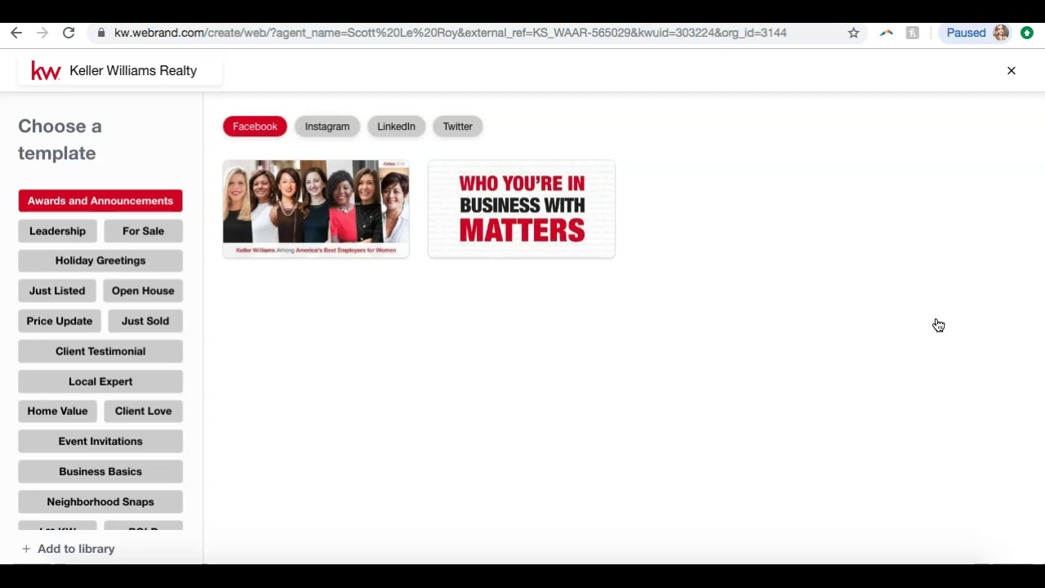
{"action": "scroll", "coordinate": [114, 346], "scroll_direction": "down", "scroll_amount": 1}
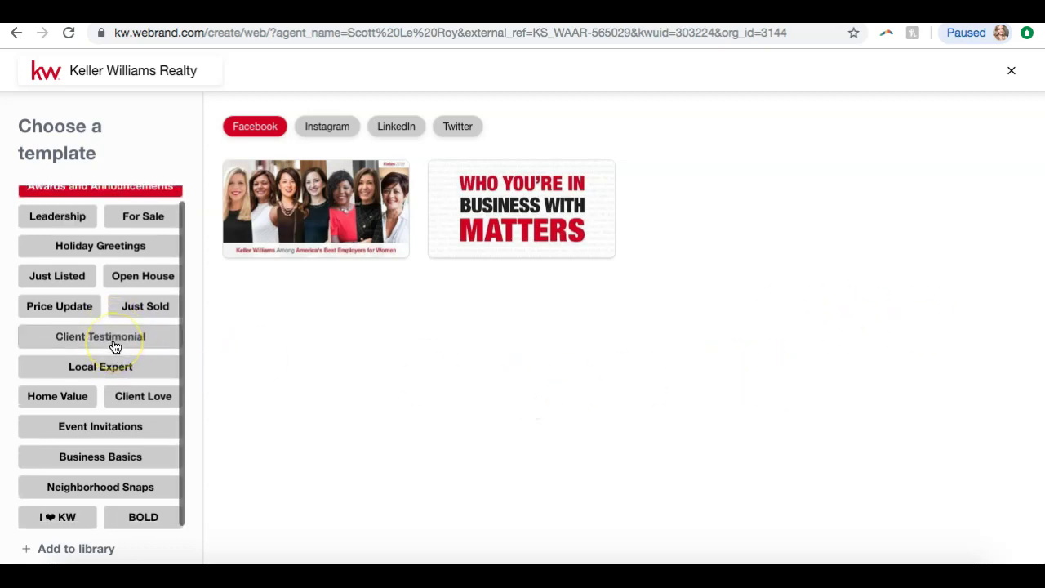
{"action": "scroll", "coordinate": [115, 345], "scroll_direction": "up", "scroll_amount": 1}
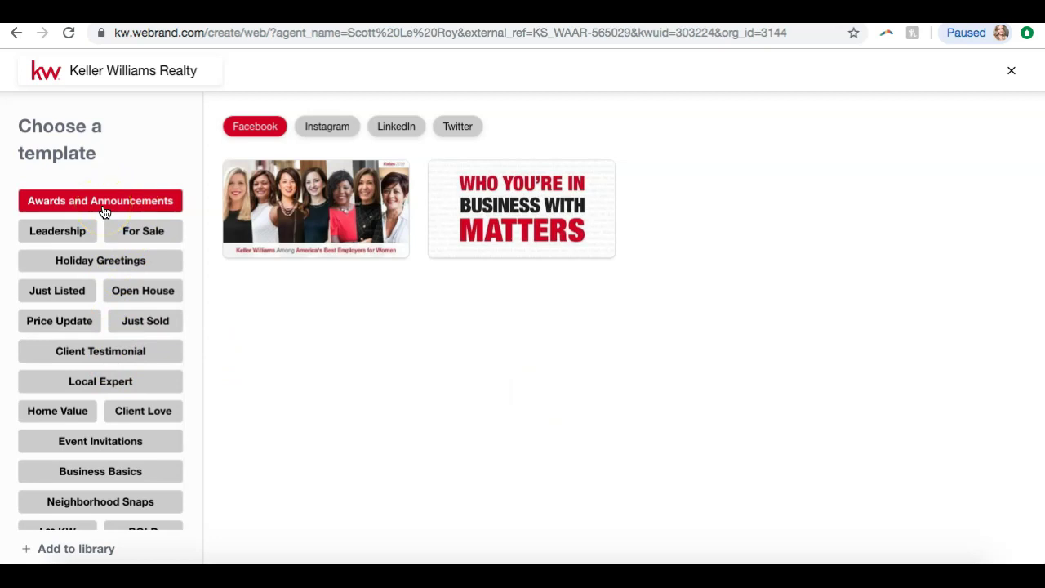
- Browse the Holiday Greetings templates for Instagram, LinkedIn and Twitter, then switch to the Just Listed category
{"action": "left_click", "coordinate": [92, 260]}
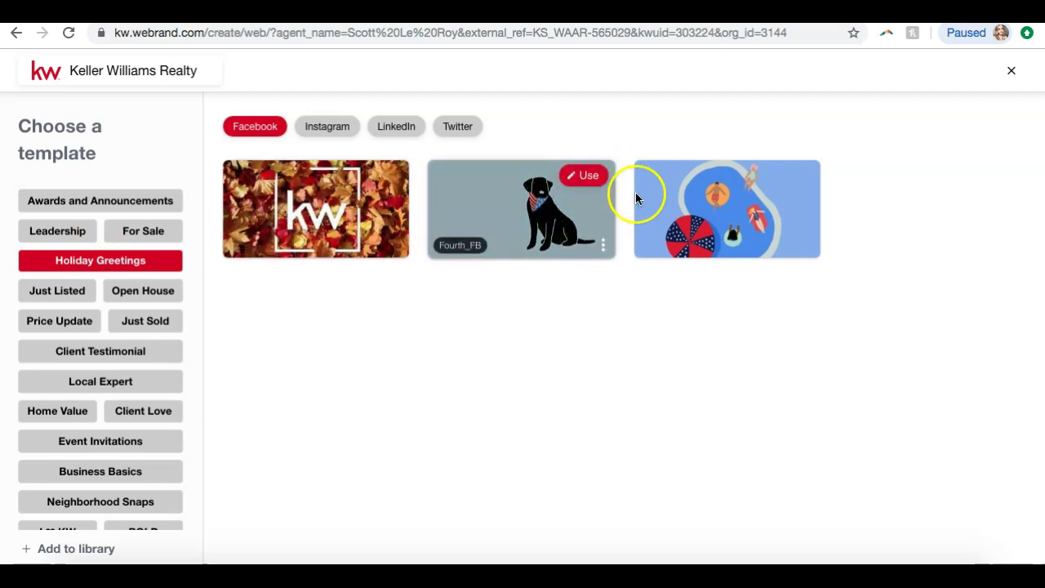
{"action": "mouse_move", "coordinate": [233, 198]}
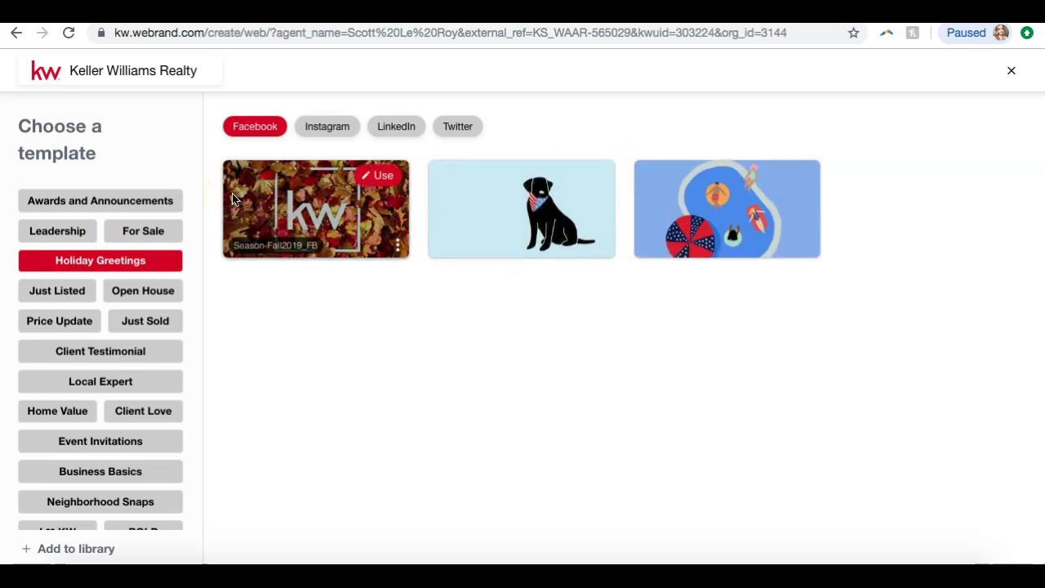
{"action": "scroll", "coordinate": [83, 364], "scroll_direction": "down", "scroll_amount": 1}
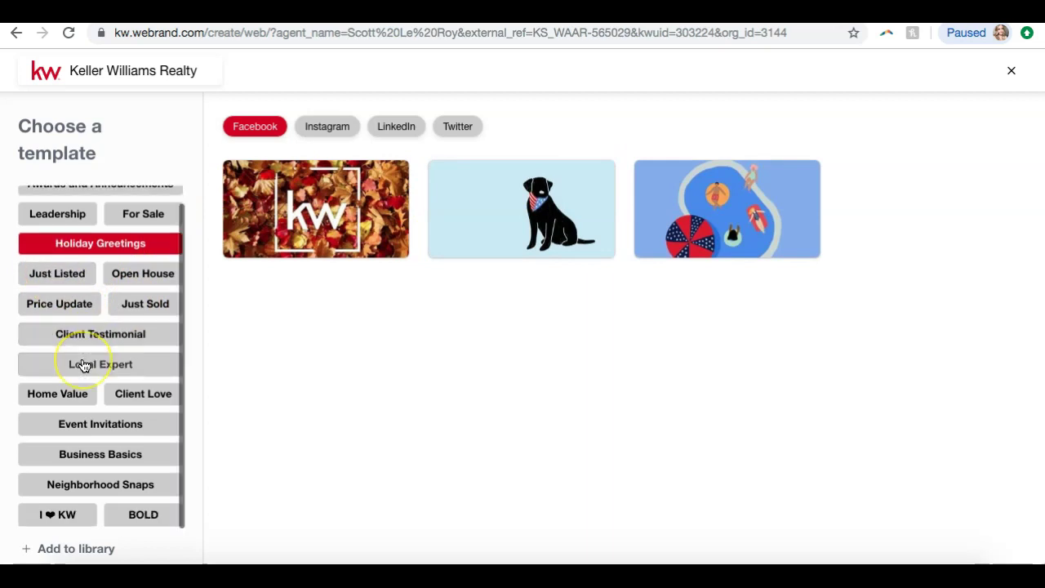
{"action": "left_click", "coordinate": [326, 127]}
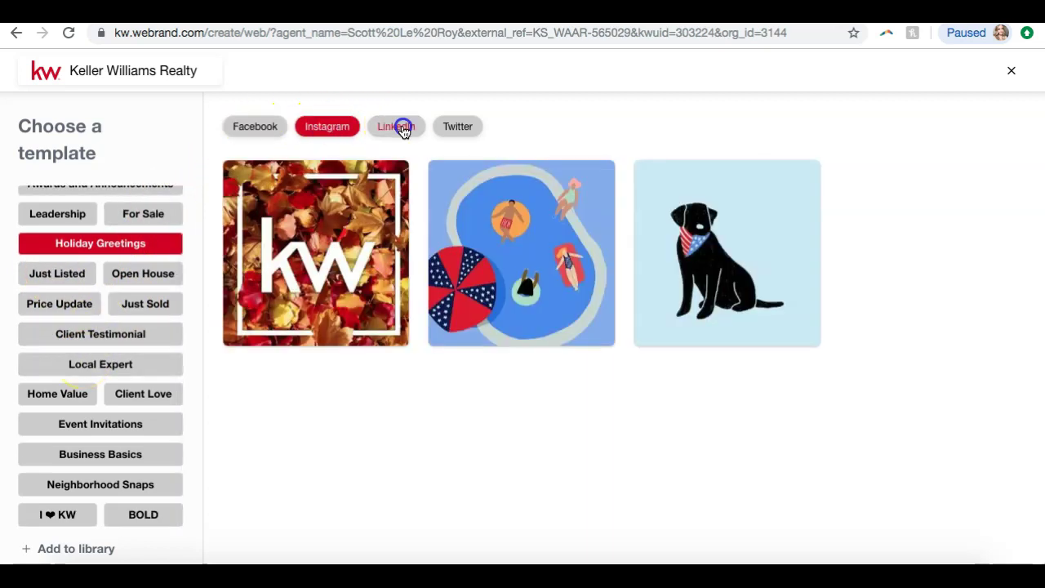
{"action": "left_click", "coordinate": [397, 126]}
{"action": "left_click", "coordinate": [457, 126]}
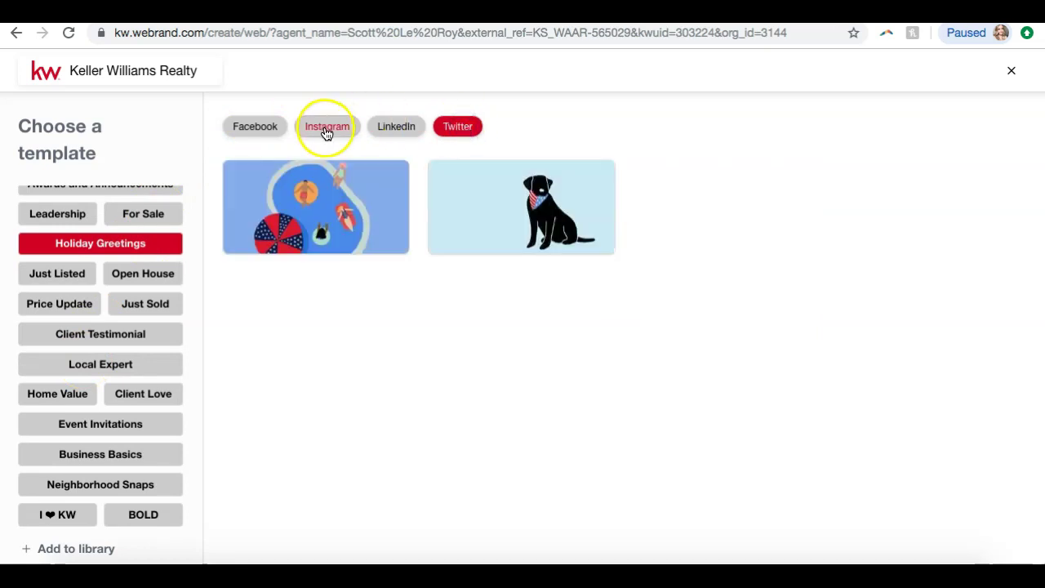
{"action": "left_click", "coordinate": [326, 128]}
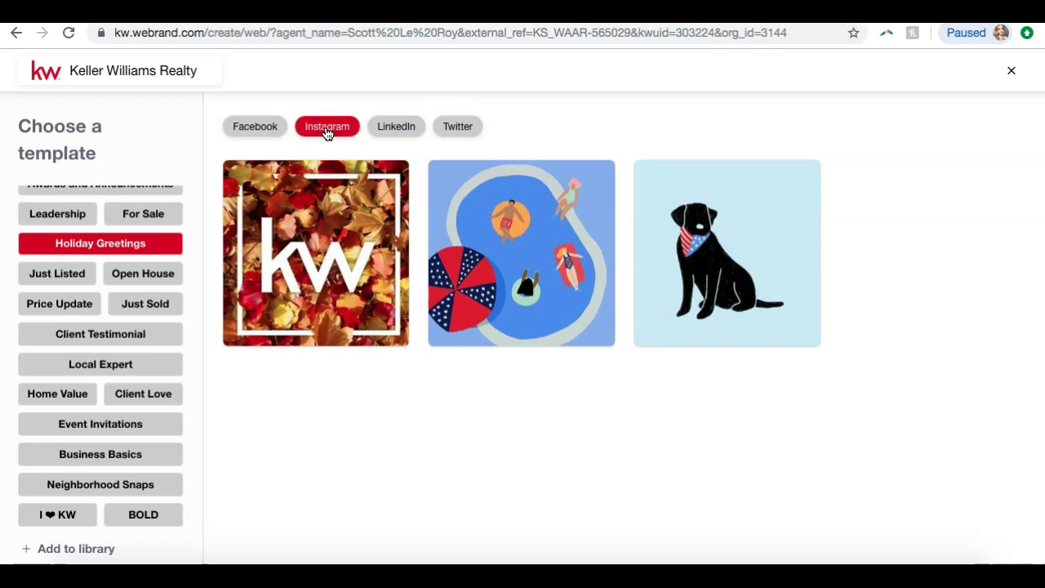
{"action": "left_click", "coordinate": [45, 279]}
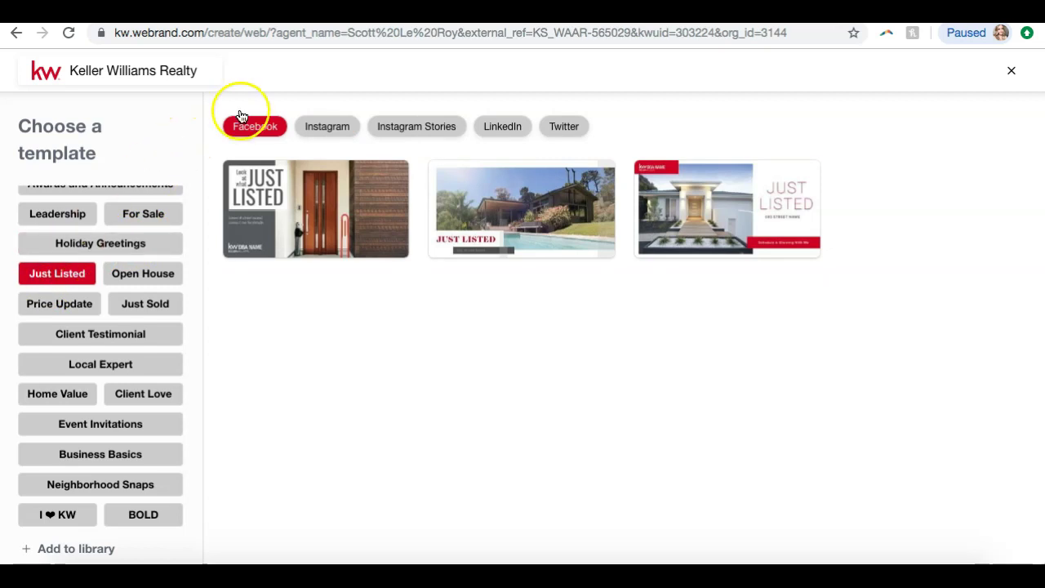
- Compare the Just Listed designs for Instagram Stories, LinkedIn and Twitter, then start from the first square Instagram template
{"action": "mouse_move", "coordinate": [295, 225]}
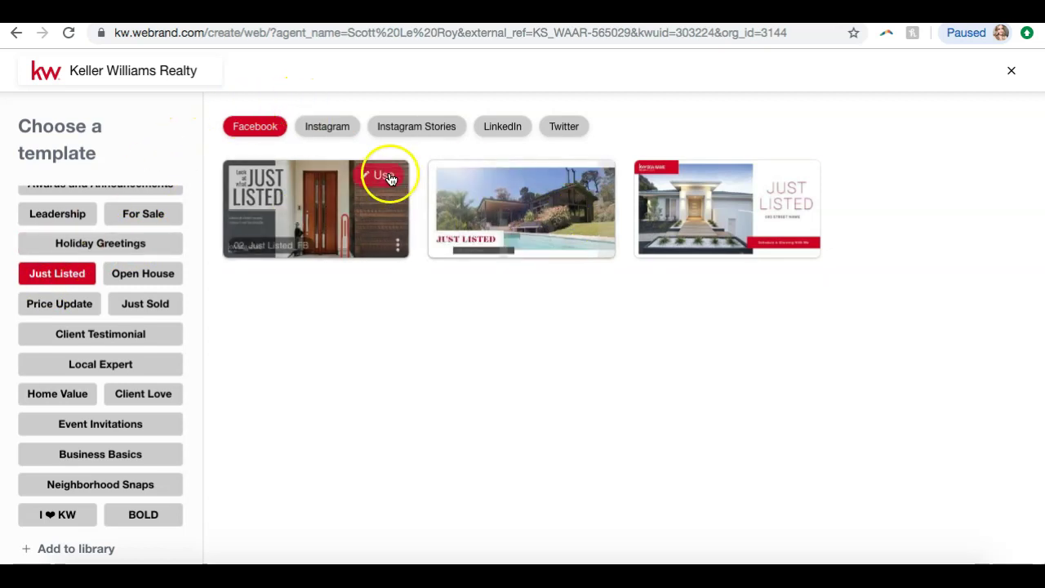
{"action": "left_click", "coordinate": [332, 131]}
{"action": "left_click", "coordinate": [389, 124]}
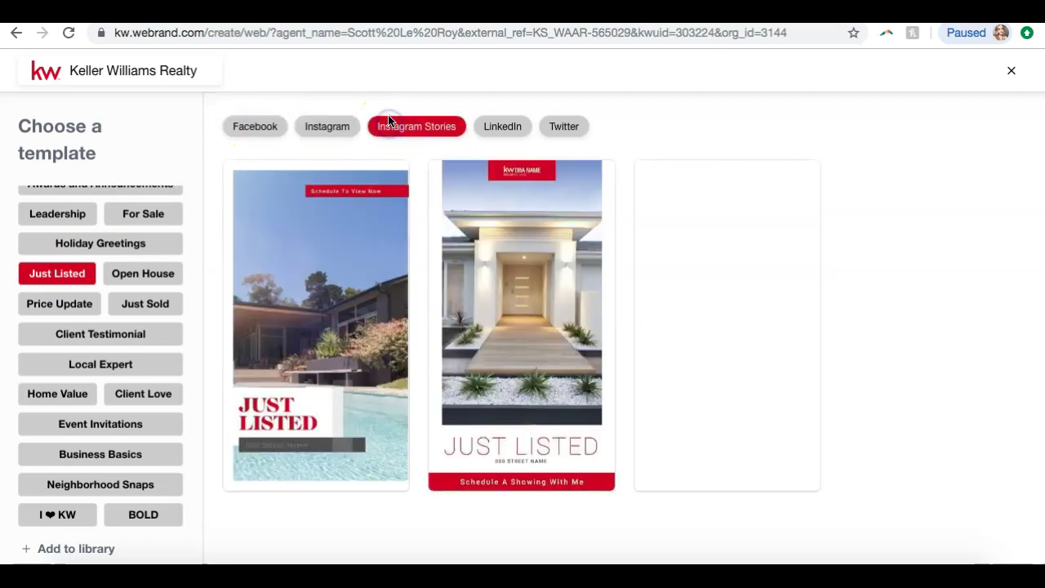
{"action": "left_click", "coordinate": [509, 128]}
{"action": "left_click", "coordinate": [565, 127]}
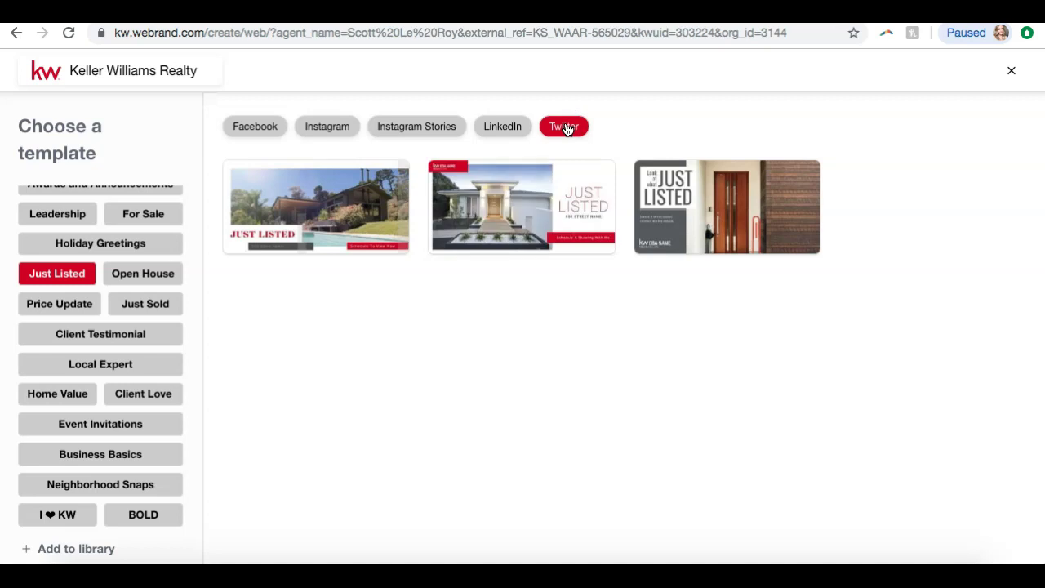
{"action": "left_click", "coordinate": [329, 129]}
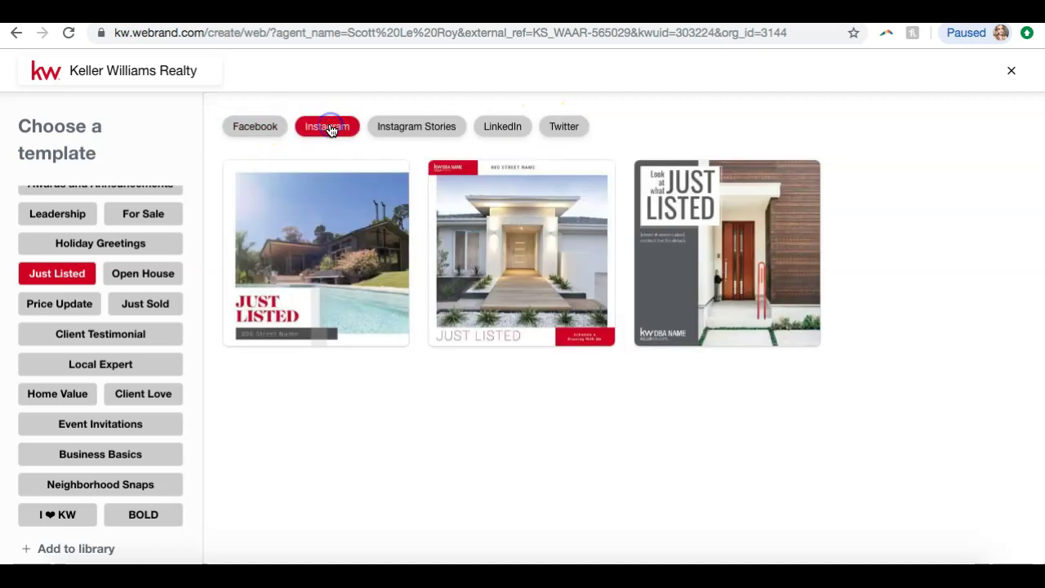
{"action": "mouse_move", "coordinate": [339, 193]}
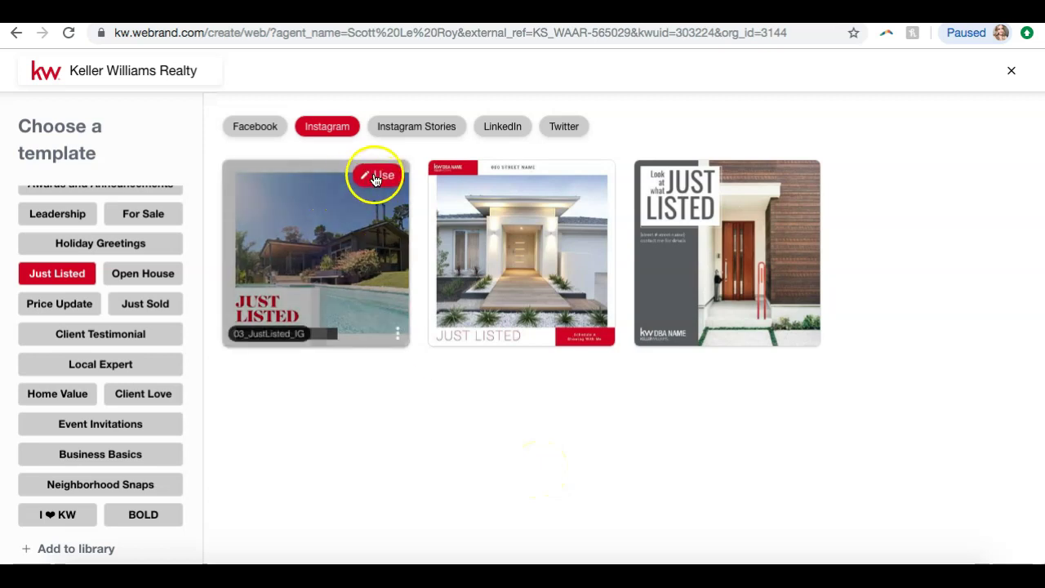
{"action": "left_click", "coordinate": [375, 178]}
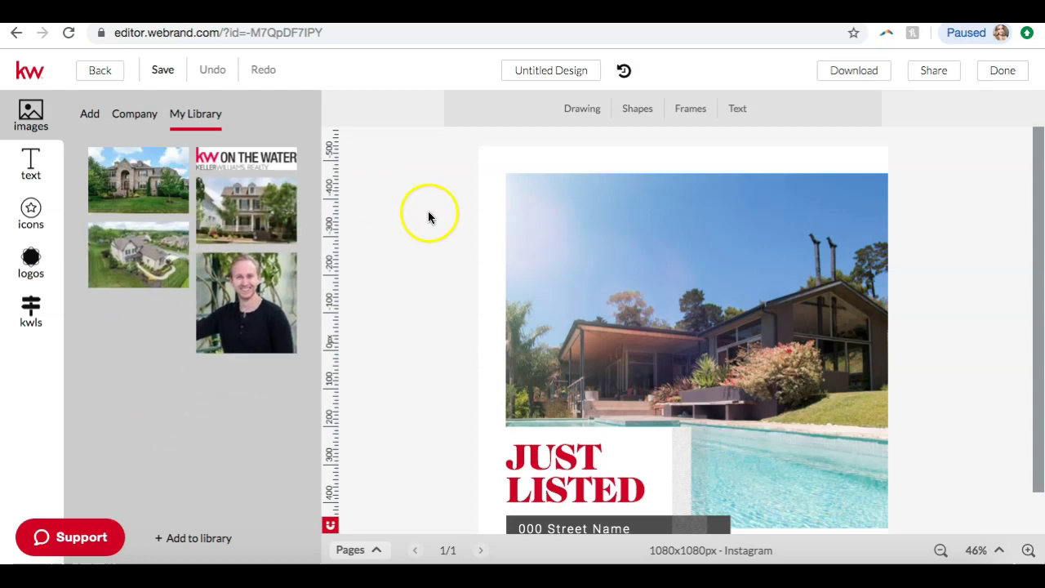
{"action": "scroll", "coordinate": [427, 215], "scroll_direction": "down", "scroll_amount": 1}
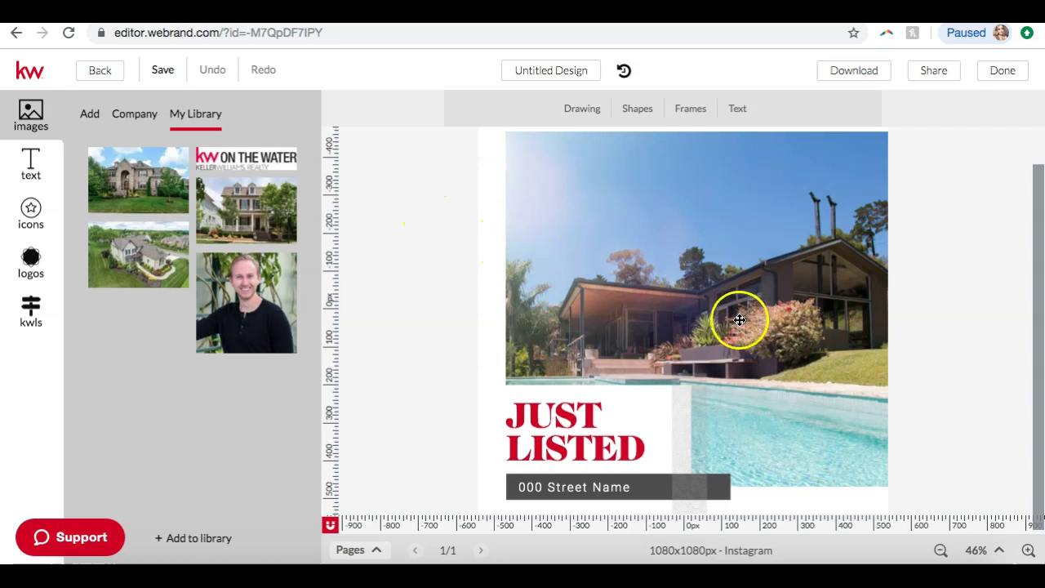
{"action": "scroll", "coordinate": [732, 318], "scroll_direction": "up", "scroll_amount": 1}
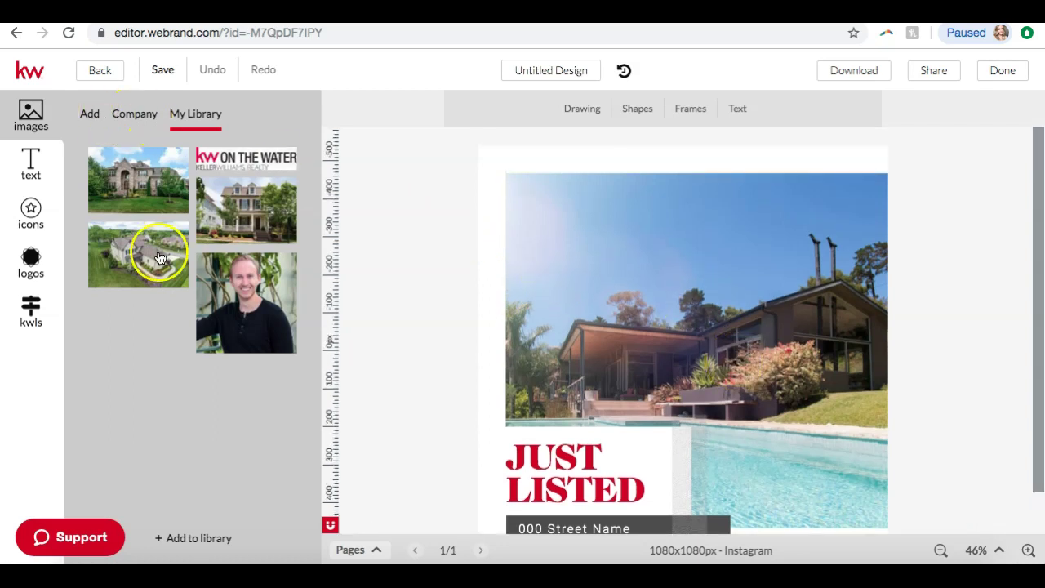
{"action": "left_click", "coordinate": [748, 297]}
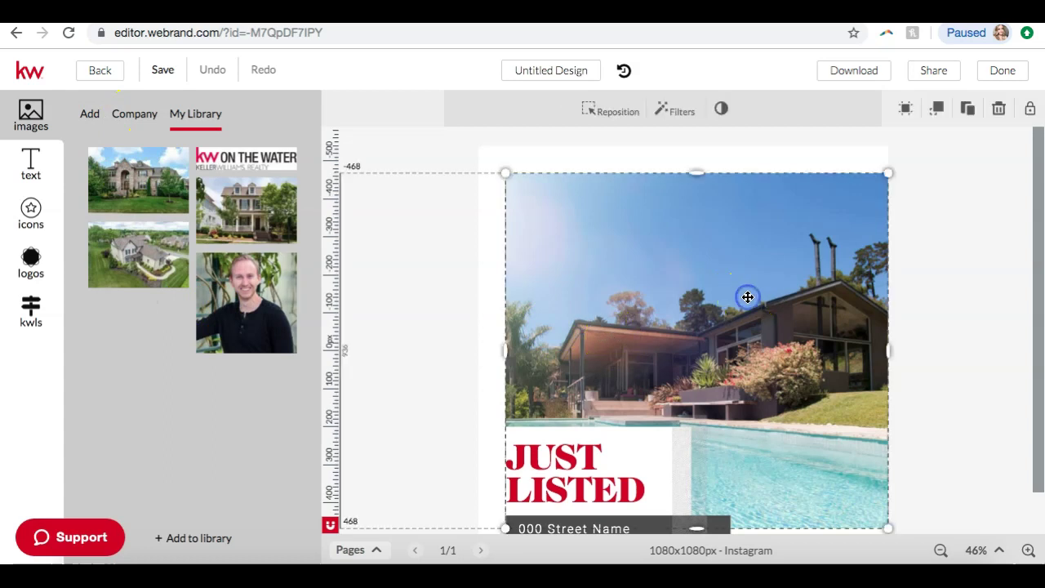
{"action": "left_click", "coordinate": [970, 327]}
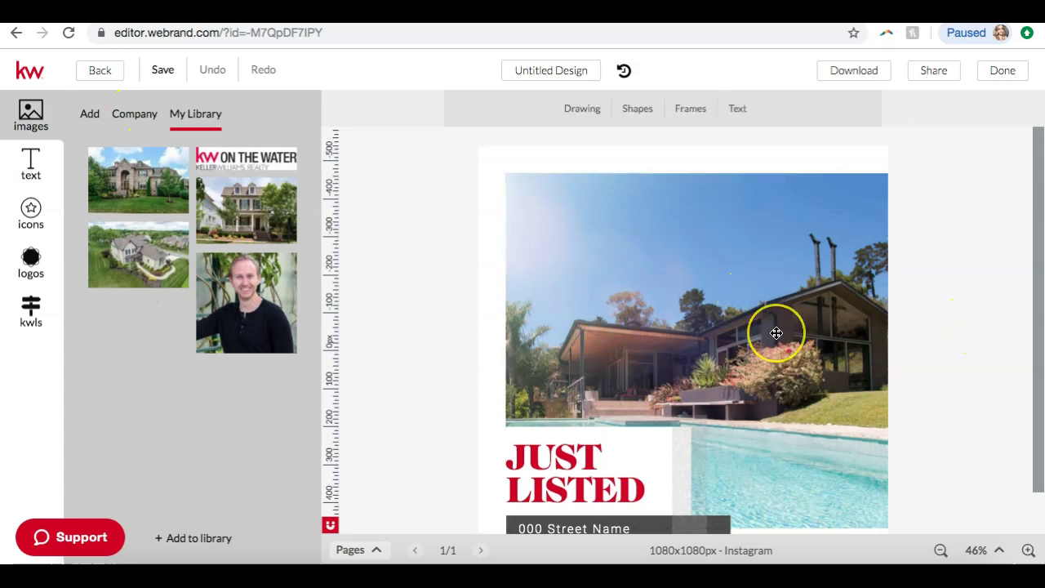
{"action": "left_click", "coordinate": [661, 276]}
{"action": "left_click", "coordinate": [932, 324]}
{"action": "scroll", "coordinate": [930, 327], "scroll_direction": "down", "scroll_amount": 1}
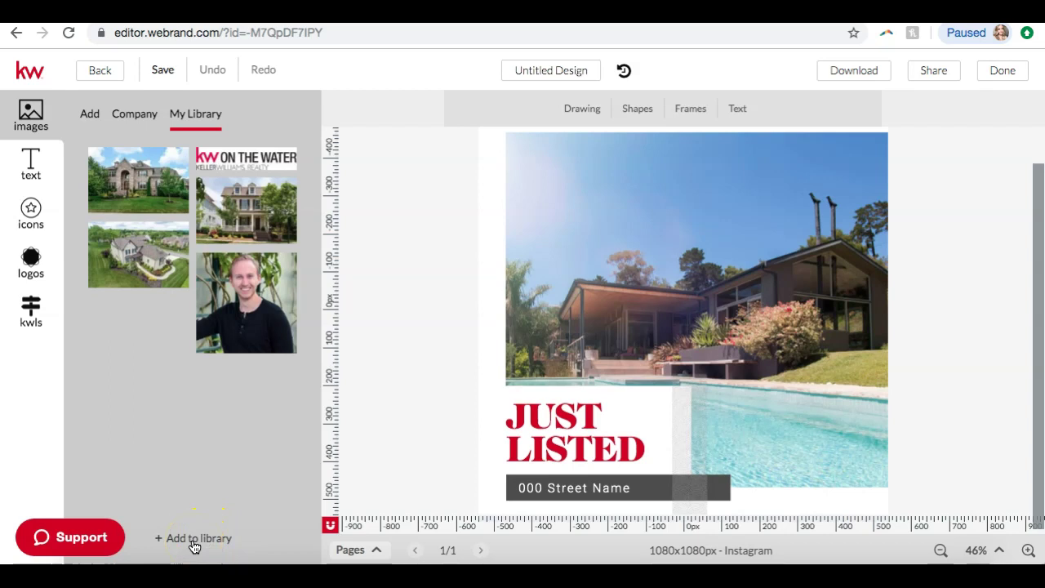
- Upload the first house photo in Downloads into an empty Backgrounds slot of the brand library
{"action": "left_click", "coordinate": [194, 539]}
{"action": "left_click", "coordinate": [458, 501]}
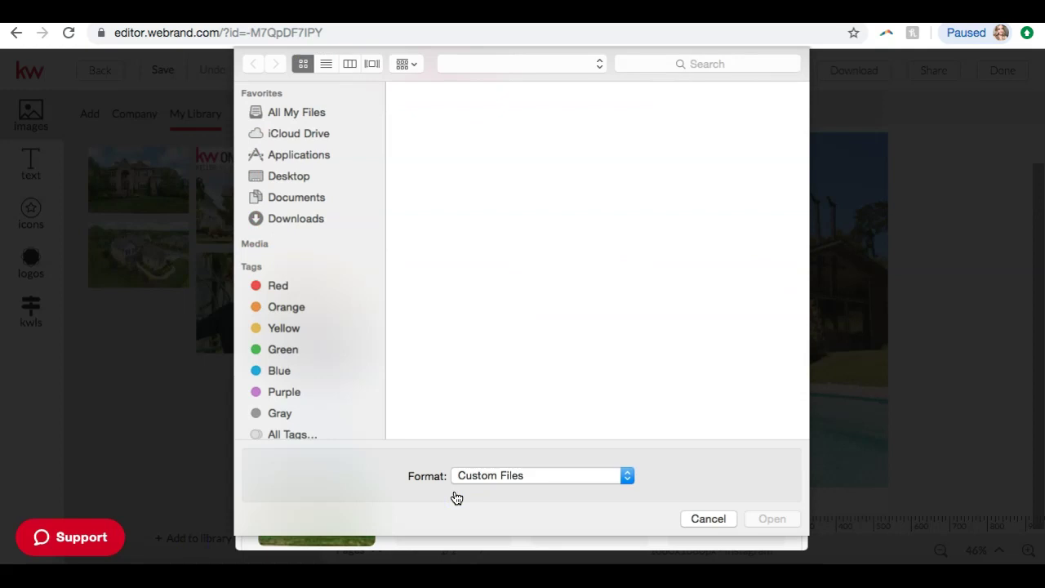
{"action": "left_click", "coordinate": [708, 519]}
{"action": "left_click", "coordinate": [454, 77]}
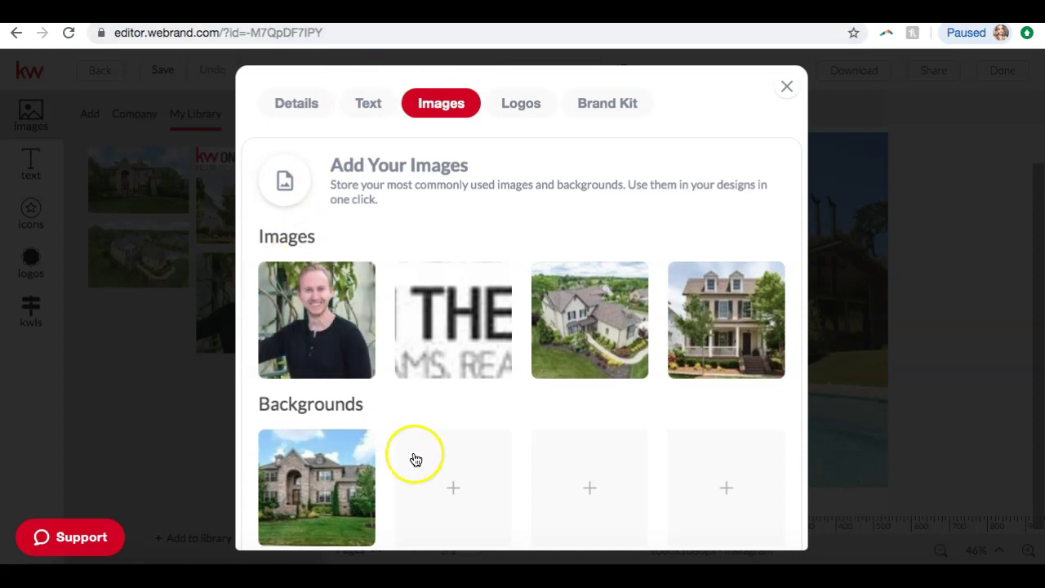
{"action": "left_click", "coordinate": [455, 490]}
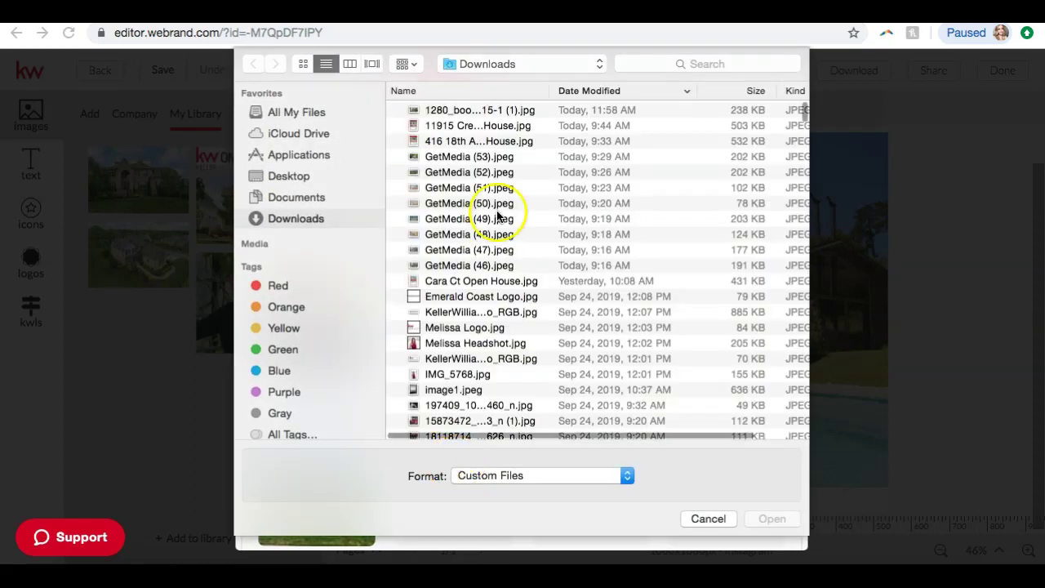
{"action": "left_click", "coordinate": [461, 111]}
{"action": "double_click", "coordinate": [460, 111]}
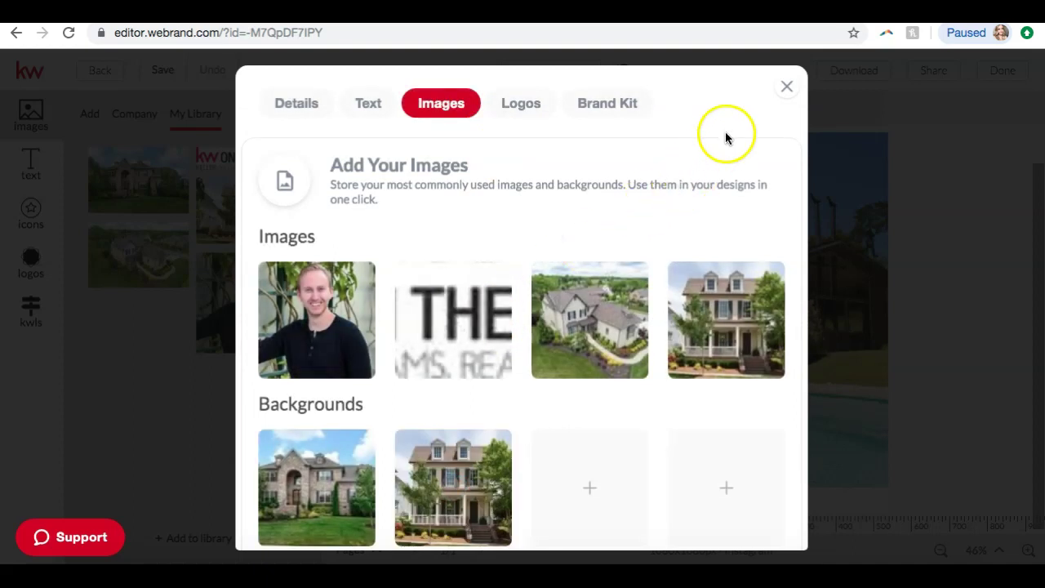
{"action": "left_click", "coordinate": [787, 86]}
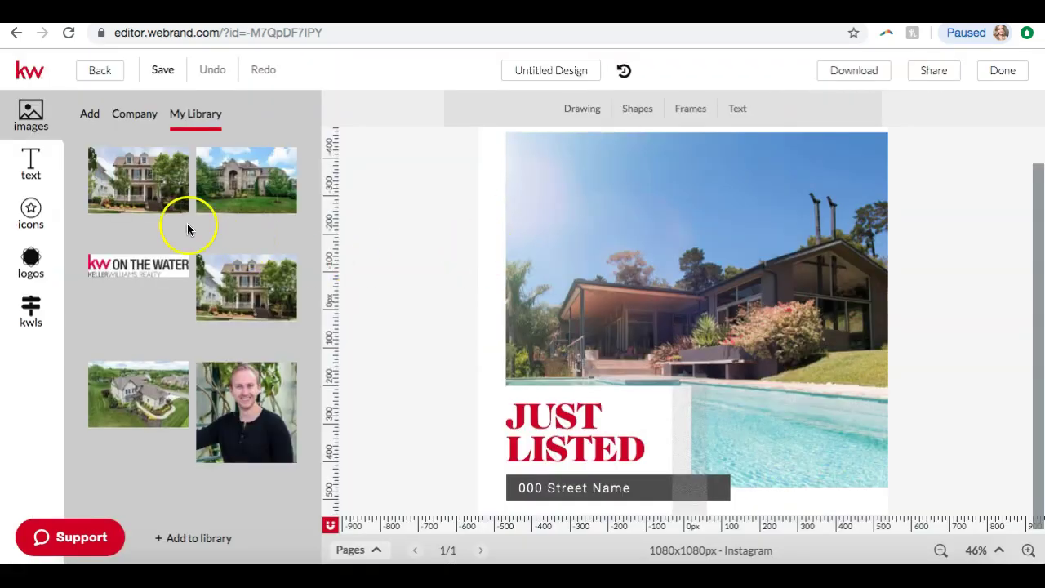
- Swap the template's poolside main photo for the two-story house image from My Library
{"action": "mouse_move", "coordinate": [115, 190]}
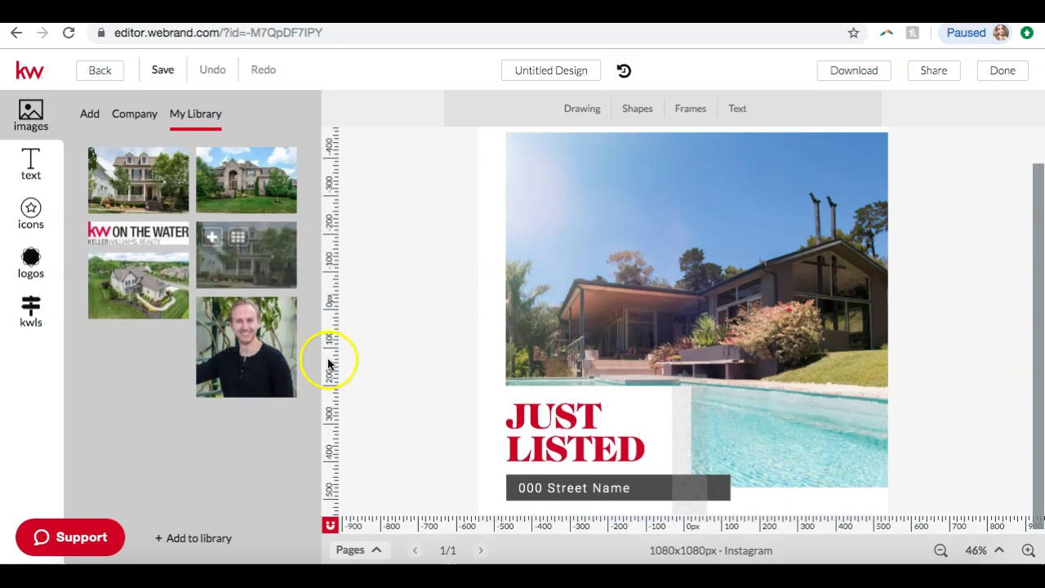
{"action": "left_click", "coordinate": [637, 284]}
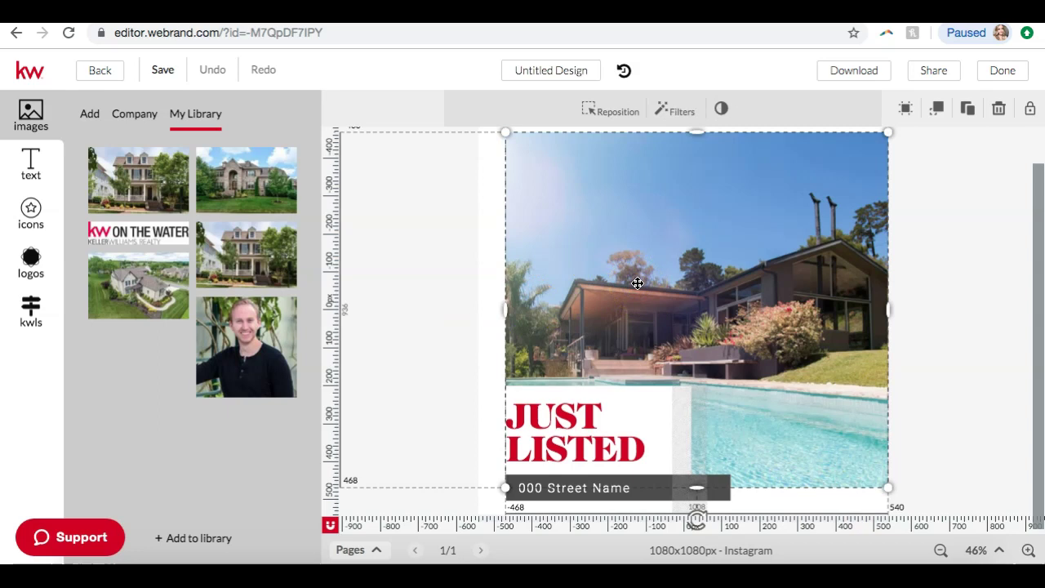
{"action": "mouse_move", "coordinate": [245, 237]}
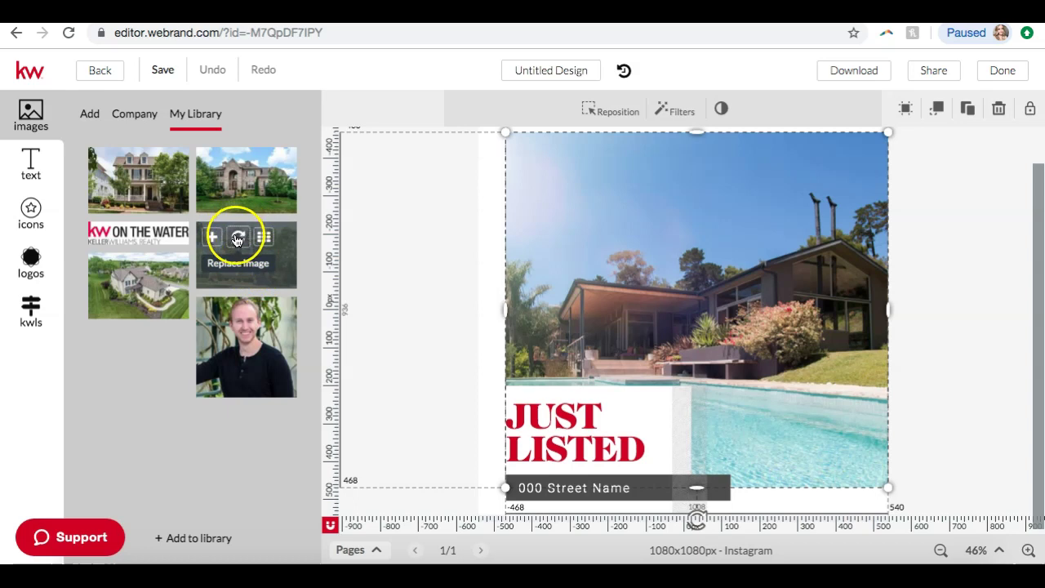
{"action": "left_click", "coordinate": [237, 237]}
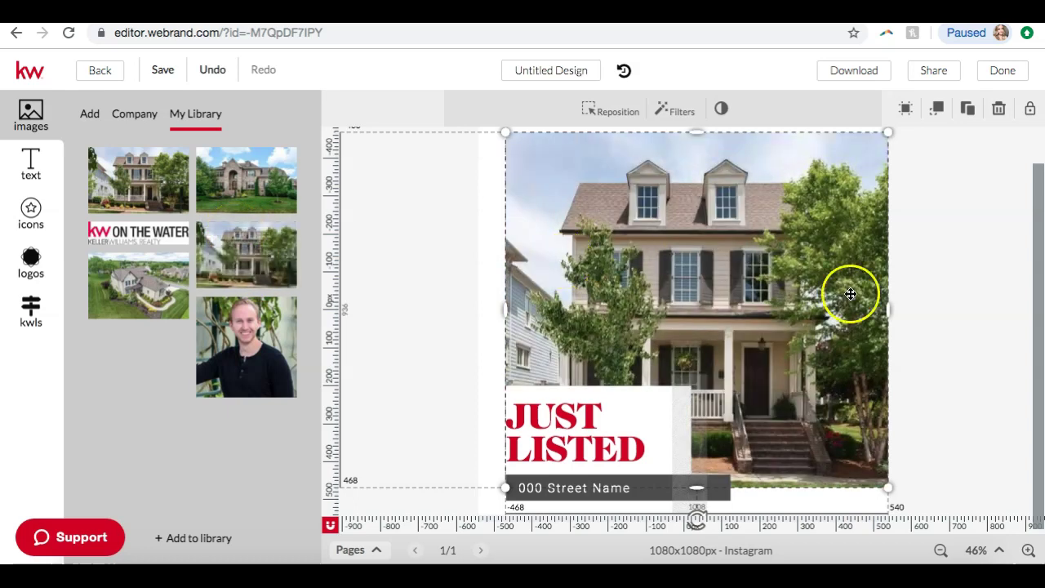
{"action": "left_click", "coordinate": [951, 278]}
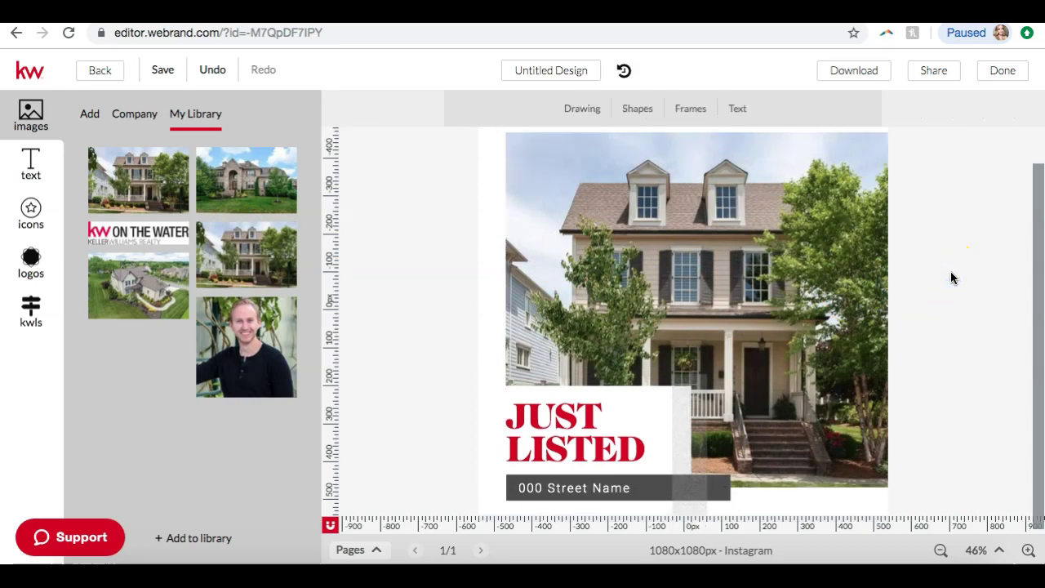
- Nudge the JUST LISTED heading slightly up and to the right
{"action": "left_click", "coordinate": [400, 432]}
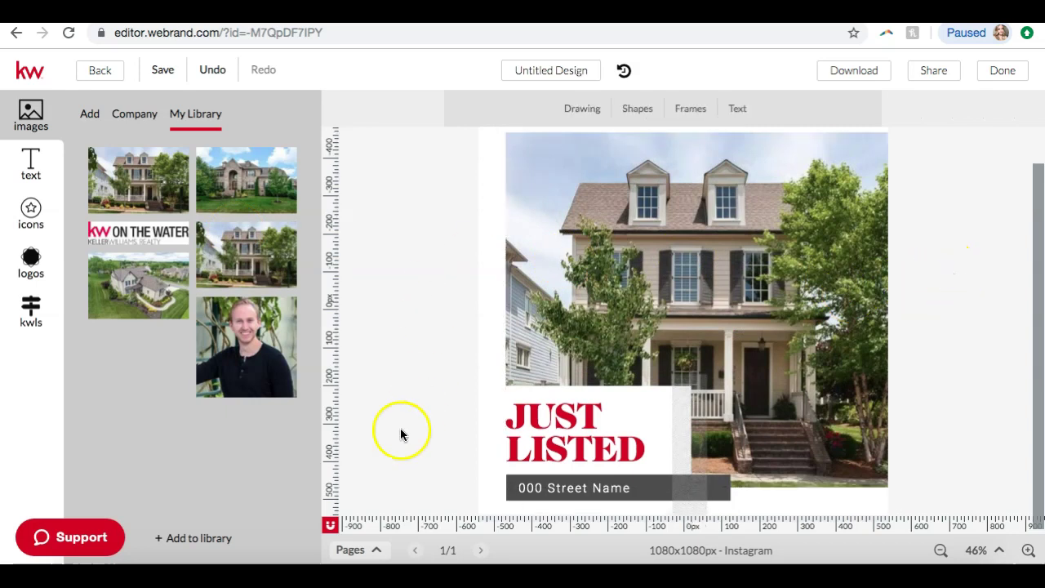
{"action": "left_click", "coordinate": [552, 418]}
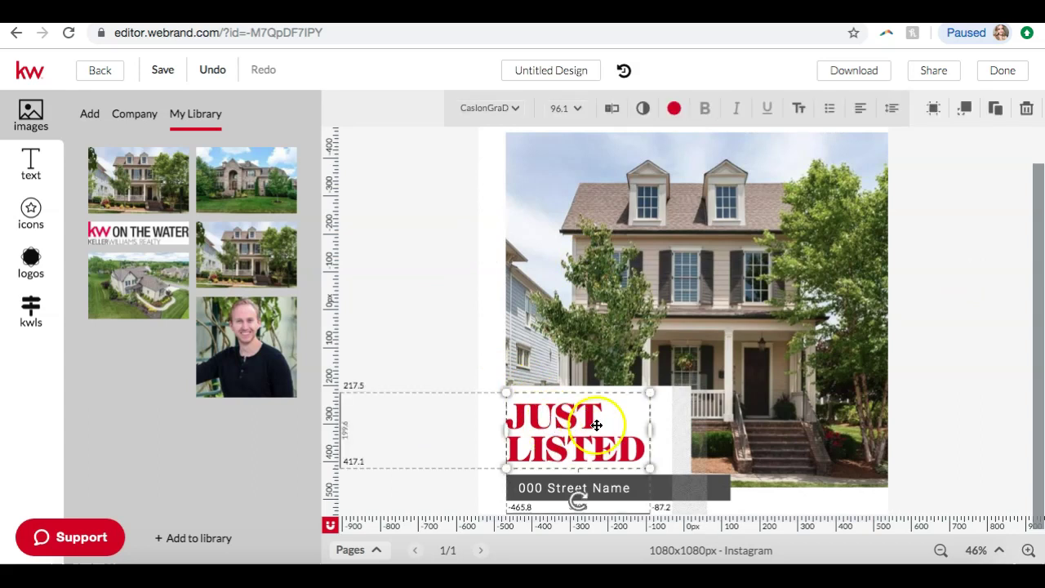
{"action": "left_click_drag", "start_coordinate": [589, 408], "coordinate": [574, 425]}
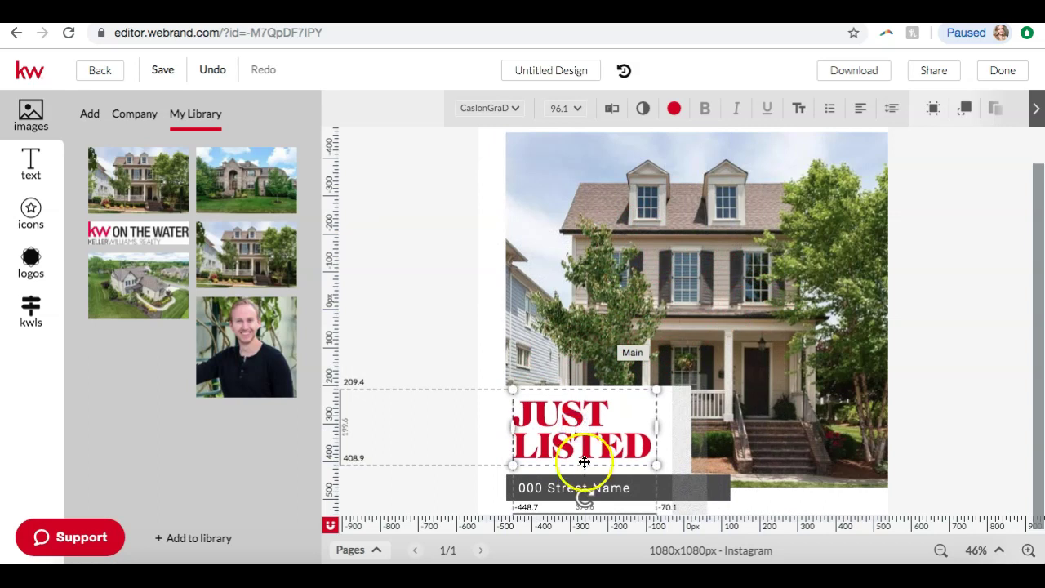
{"action": "left_click", "coordinate": [539, 488]}
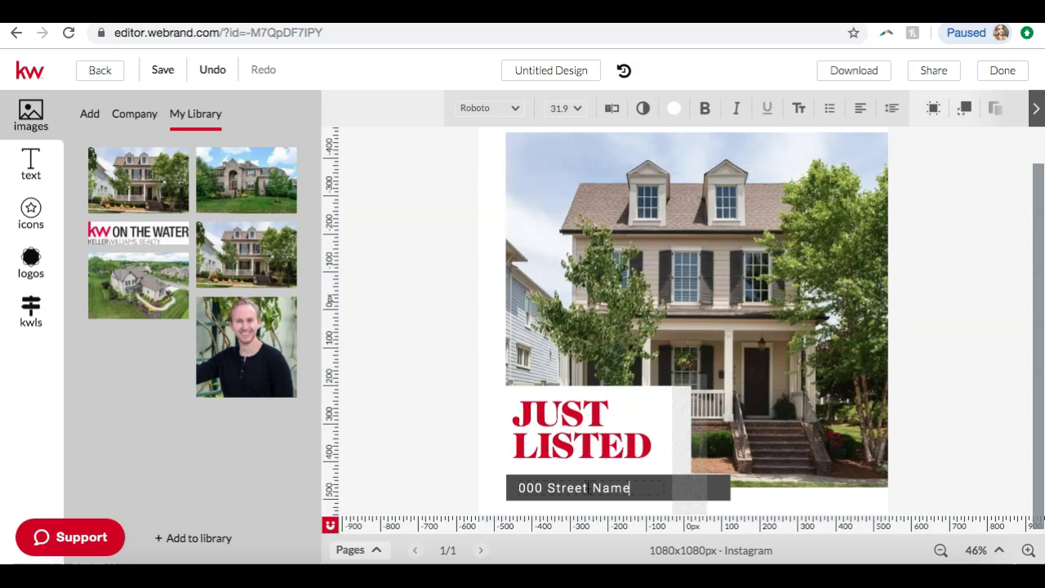
{"action": "triple_click", "coordinate": [589, 488]}
{"action": "key", "text": "BackSpace"}
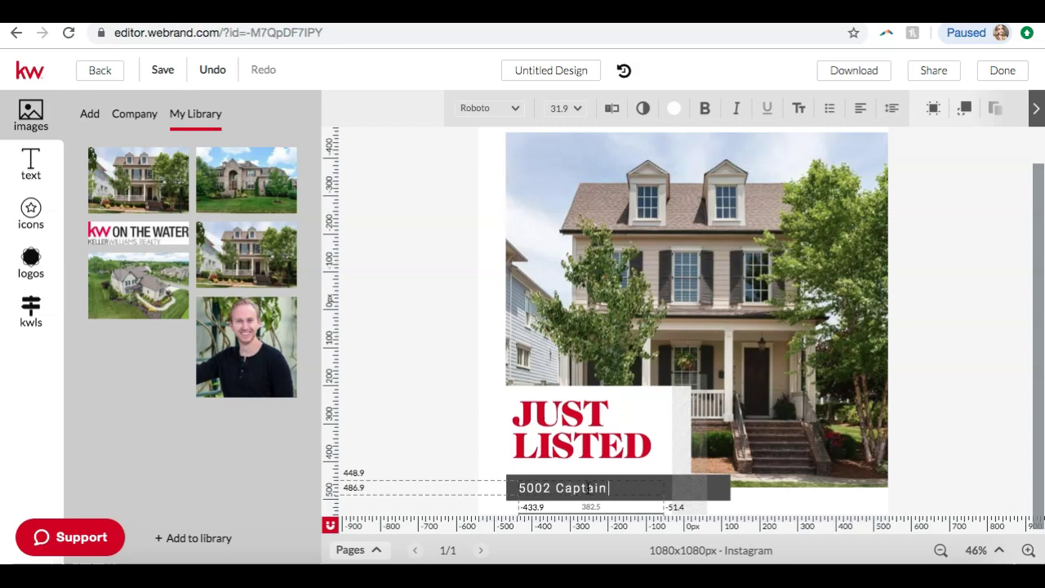
{"action": "type", "text": "man"}
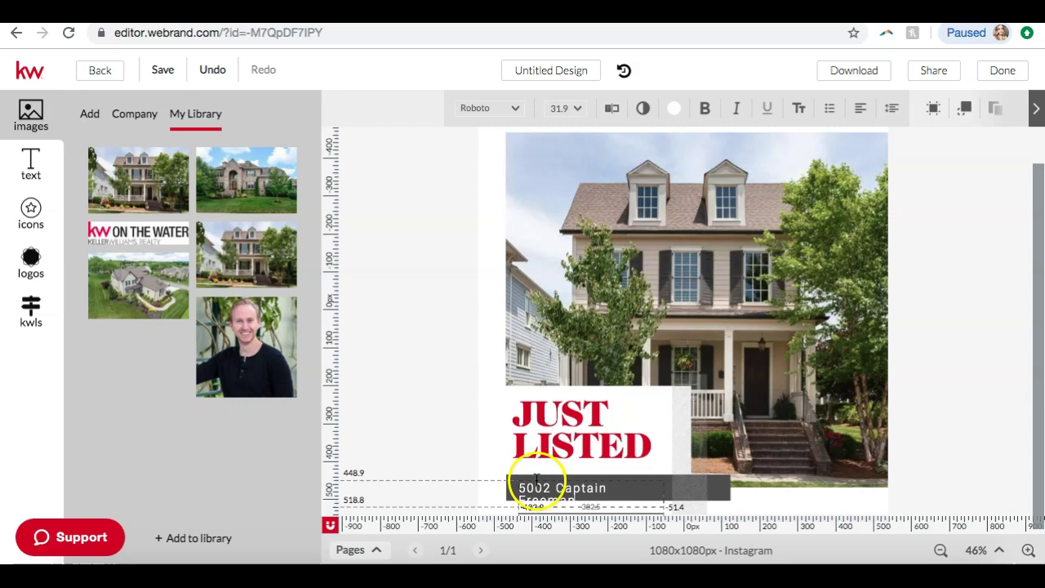
{"action": "left_click", "coordinate": [443, 431]}
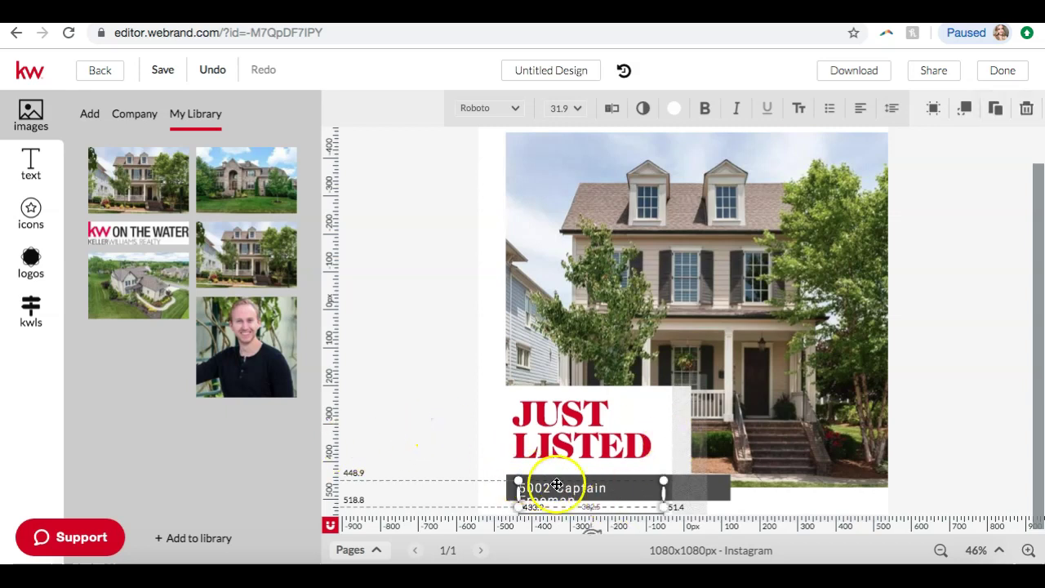
{"action": "left_click_drag", "start_coordinate": [664, 494], "coordinate": [682, 491]}
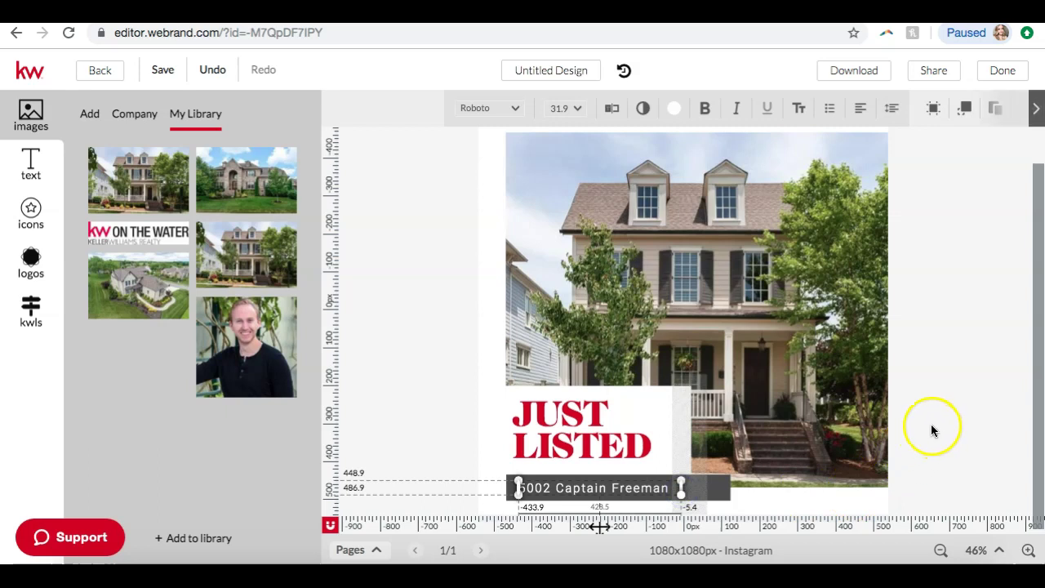
{"action": "left_click", "coordinate": [932, 430]}
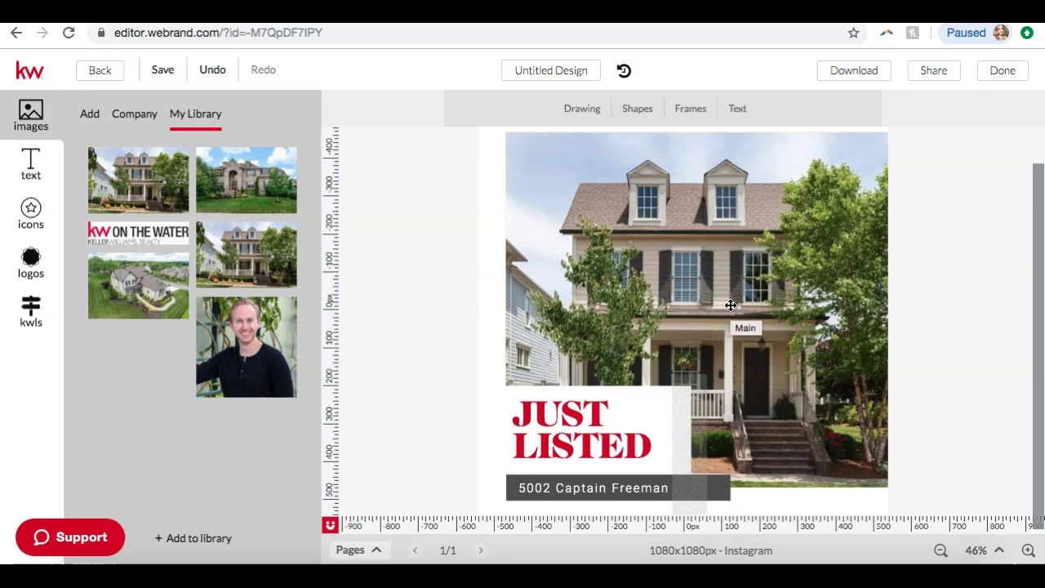
- Look through the Drawing, Shapes, Frames and Text option lists in the editor toolbar
{"action": "left_click", "coordinate": [584, 110]}
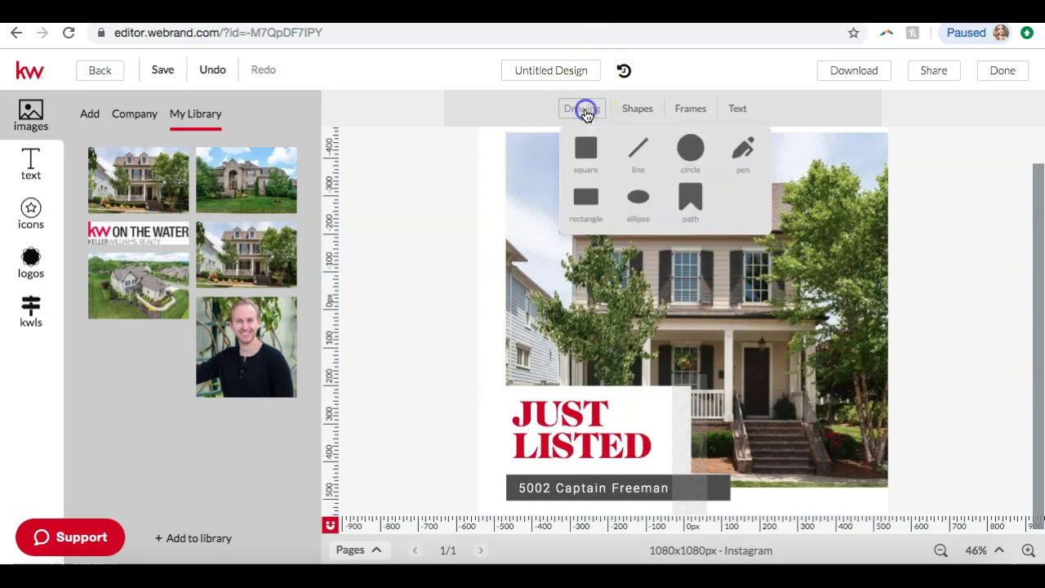
{"action": "left_click", "coordinate": [637, 112]}
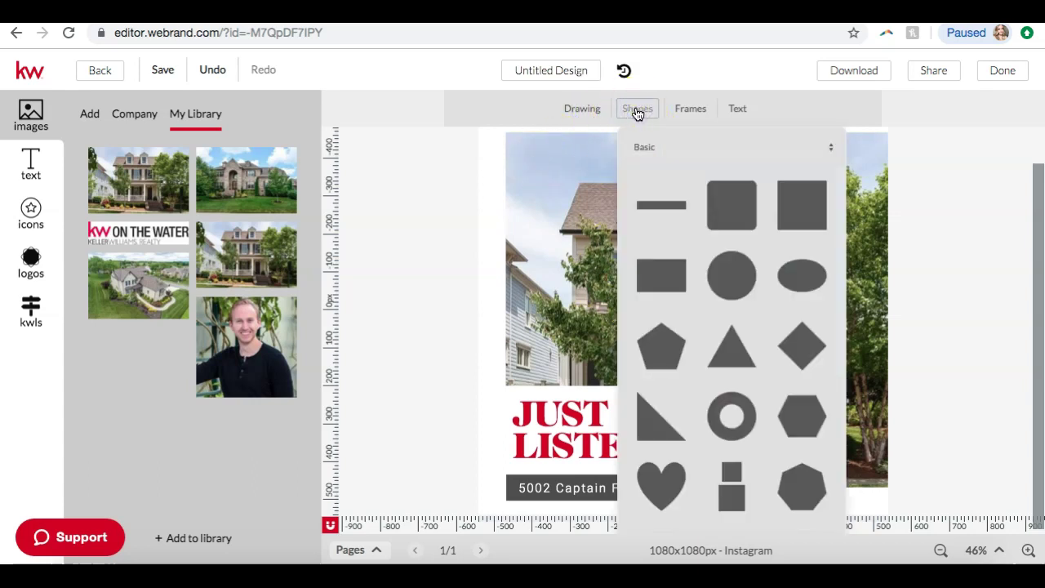
{"action": "left_click", "coordinate": [702, 111]}
{"action": "left_click", "coordinate": [751, 110]}
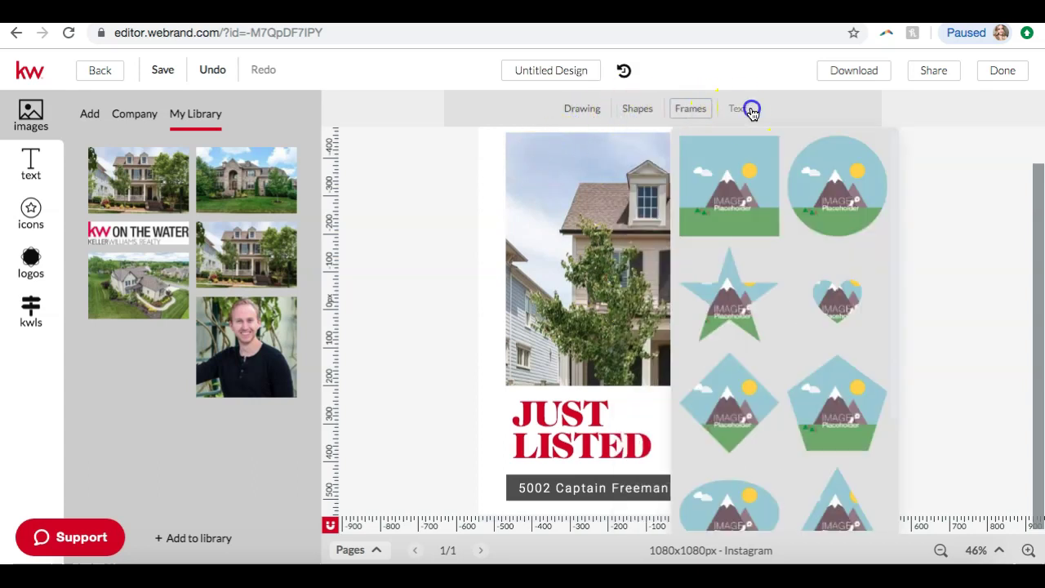
{"action": "left_click", "coordinate": [750, 111]}
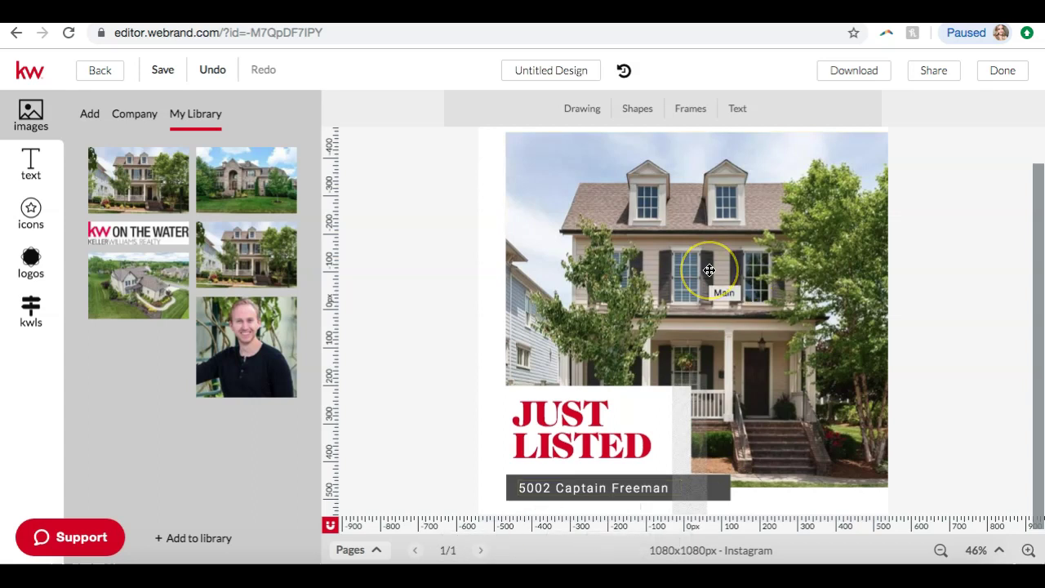
{"action": "left_click", "coordinate": [564, 64]}
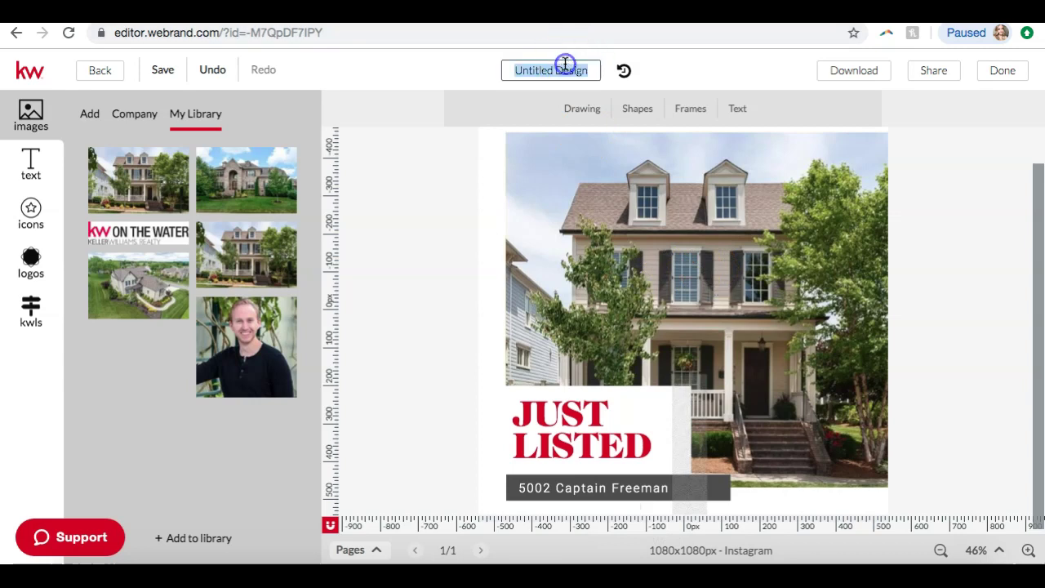
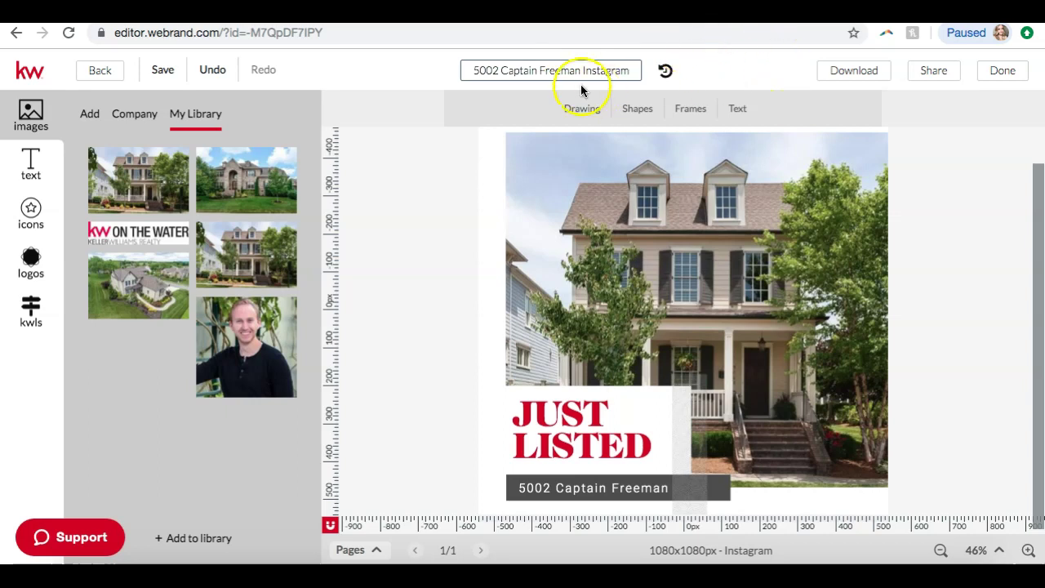
{"action": "left_click", "coordinate": [163, 70]}
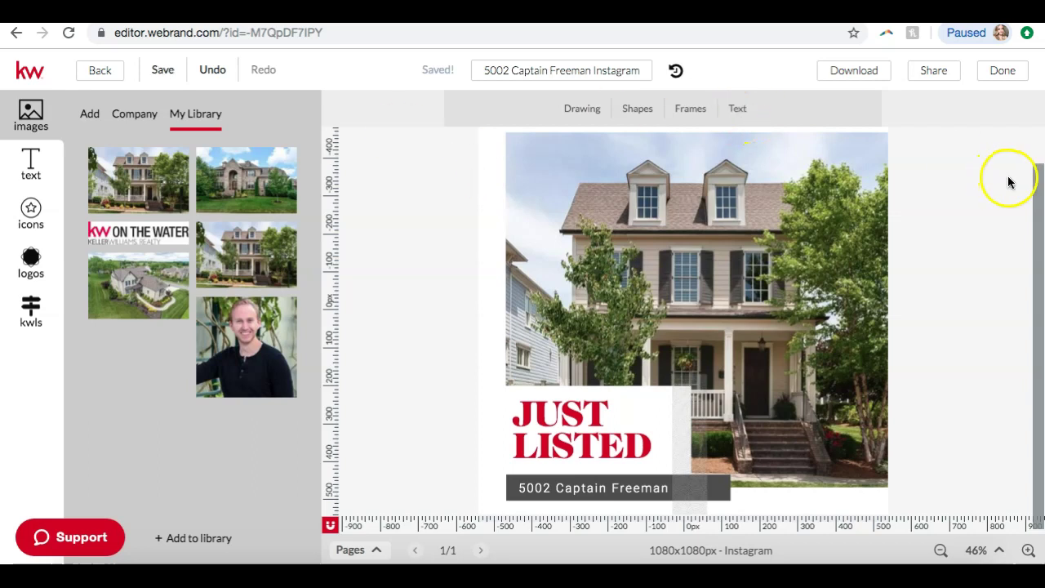
{"action": "left_click", "coordinate": [854, 72]}
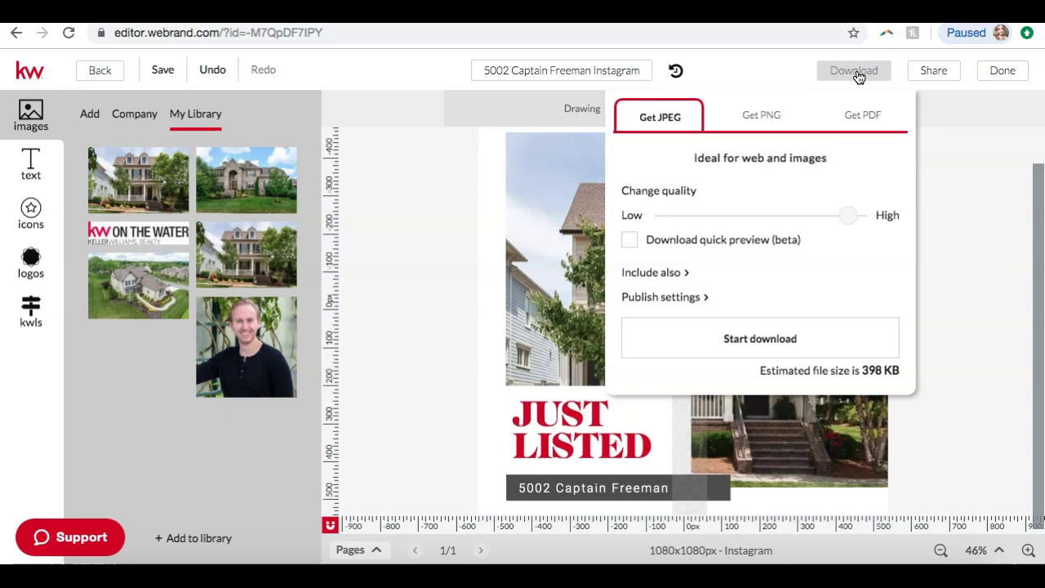
- After comparing the PNG and PDF options, download the post as a JPEG and save it
{"action": "left_click", "coordinate": [760, 118]}
{"action": "left_click", "coordinate": [667, 122]}
{"action": "left_click", "coordinate": [741, 113]}
{"action": "left_click", "coordinate": [644, 122]}
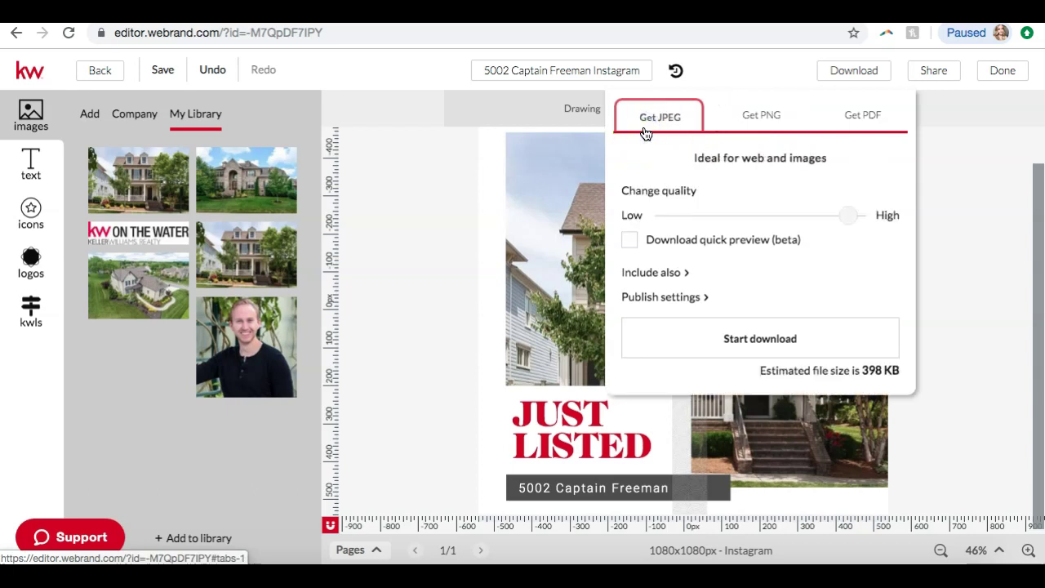
{"action": "left_click", "coordinate": [849, 115]}
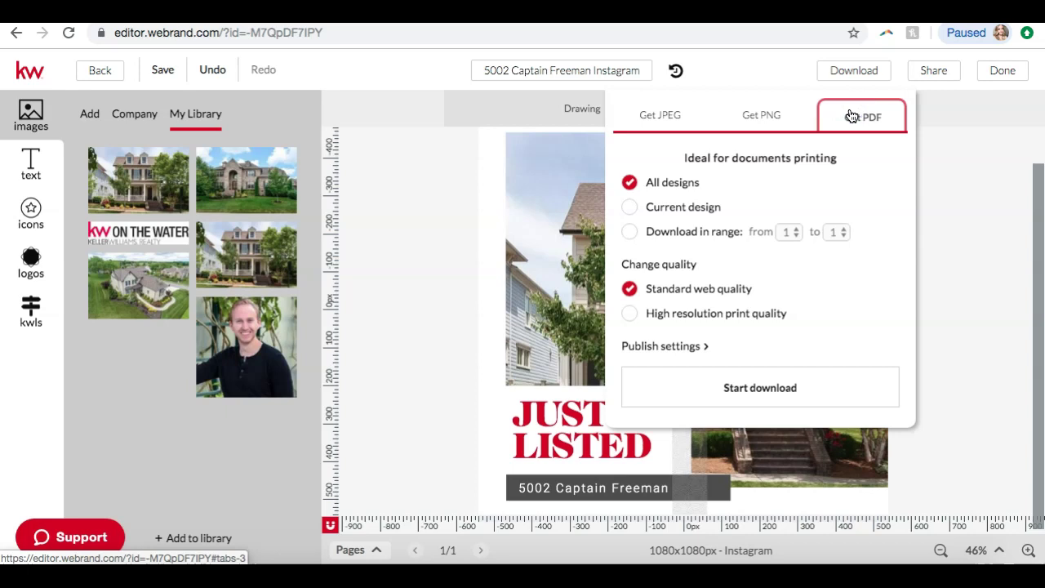
{"action": "left_click", "coordinate": [684, 120]}
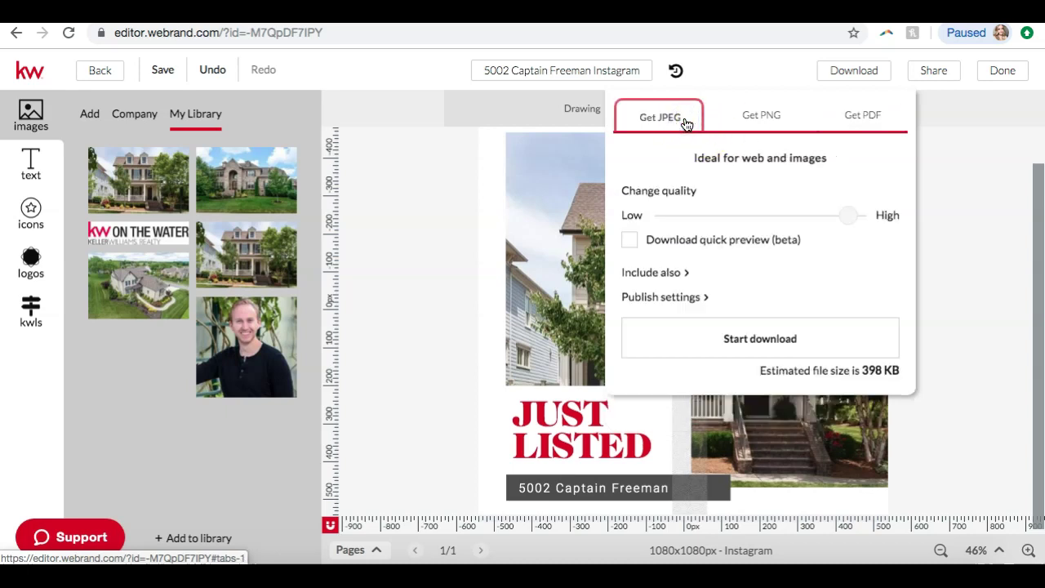
{"action": "left_click", "coordinate": [706, 330]}
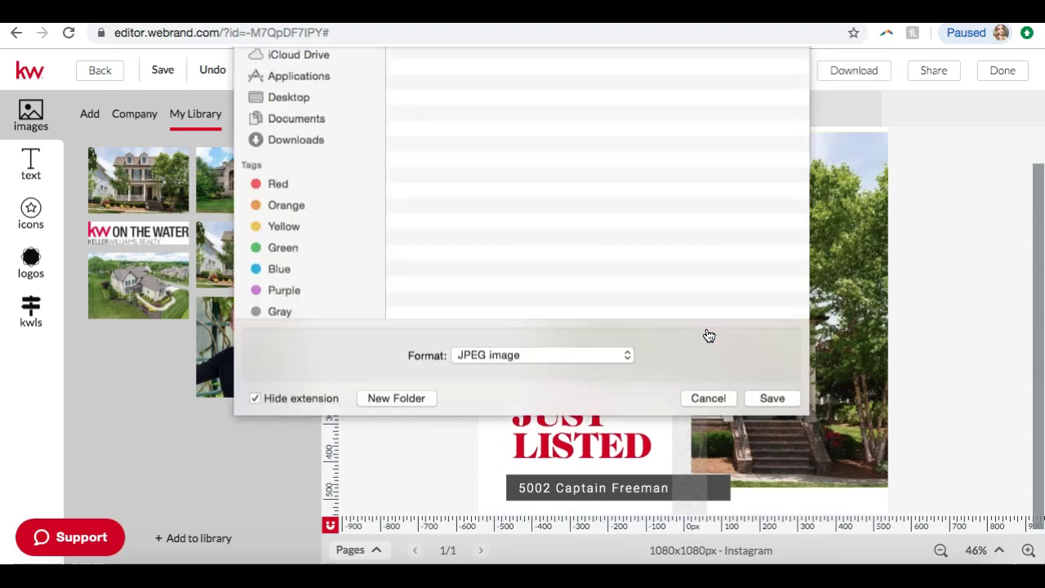
{"action": "left_click", "coordinate": [762, 532]}
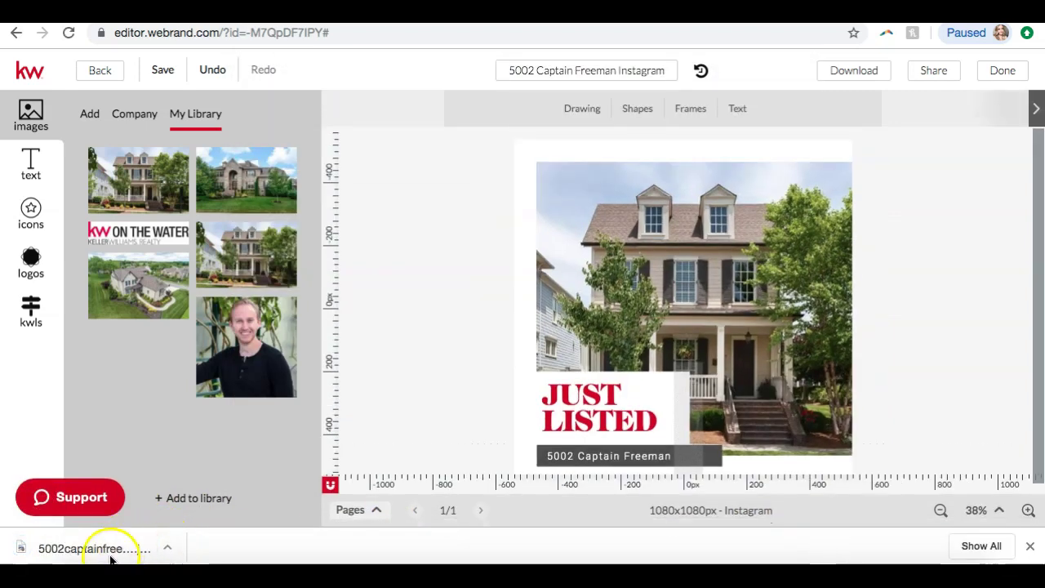
- Open the downloaded JPEG in Preview beside the editor, close it, and leave the design editor
{"action": "left_click", "coordinate": [111, 555]}
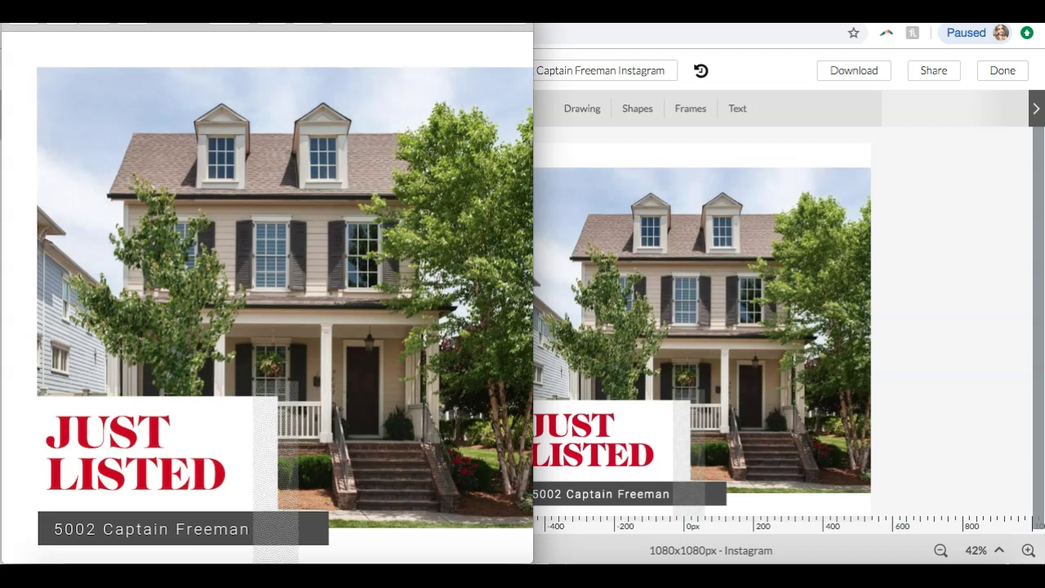
{"action": "left_click_drag", "start_coordinate": [267, 6], "coordinate": [465, 11]}
{"action": "left_click_drag", "start_coordinate": [533, 11], "coordinate": [517, 44]}
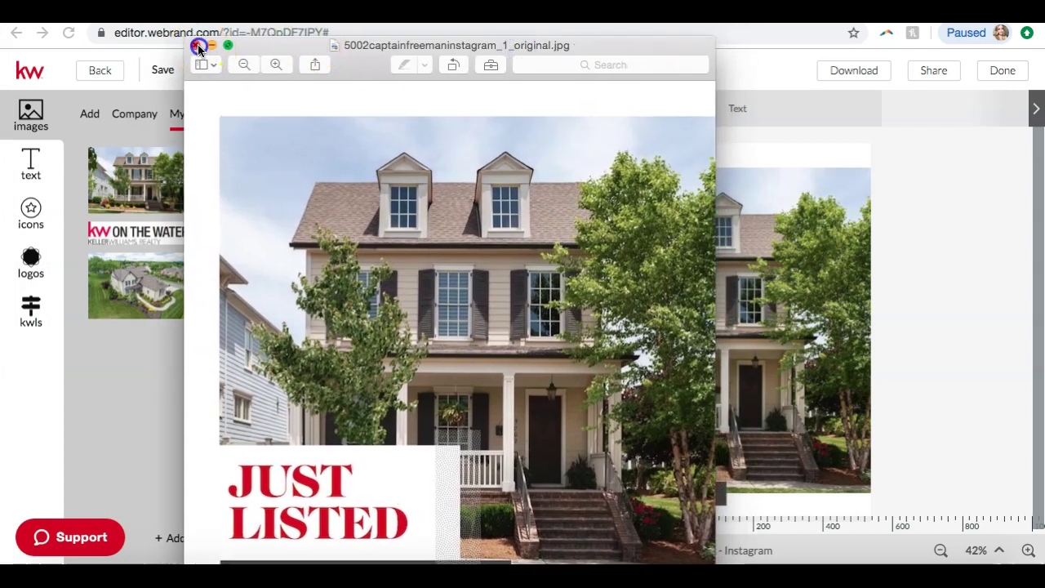
{"action": "left_click", "coordinate": [196, 47]}
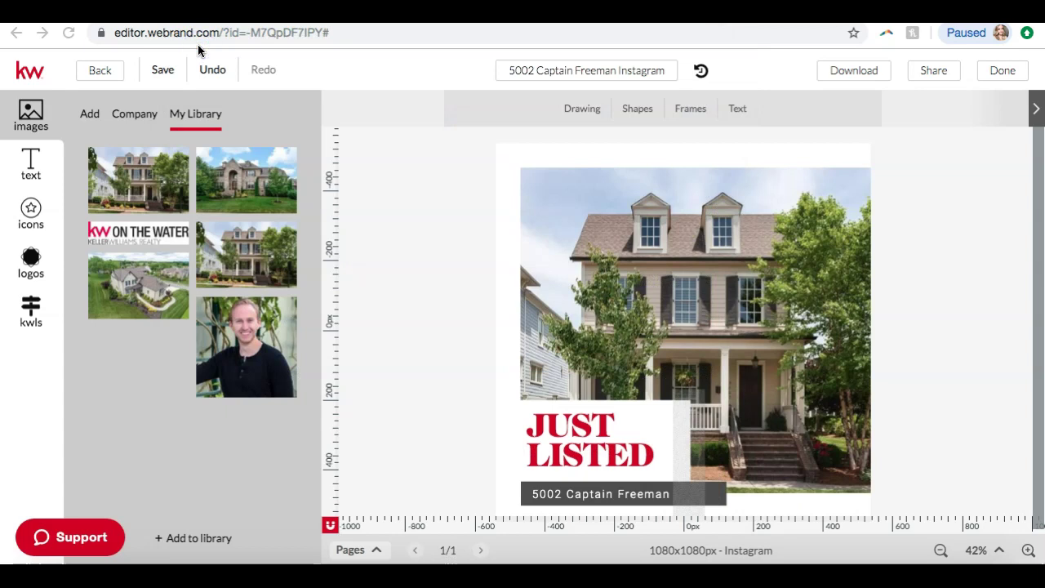
{"action": "left_click", "coordinate": [99, 72]}
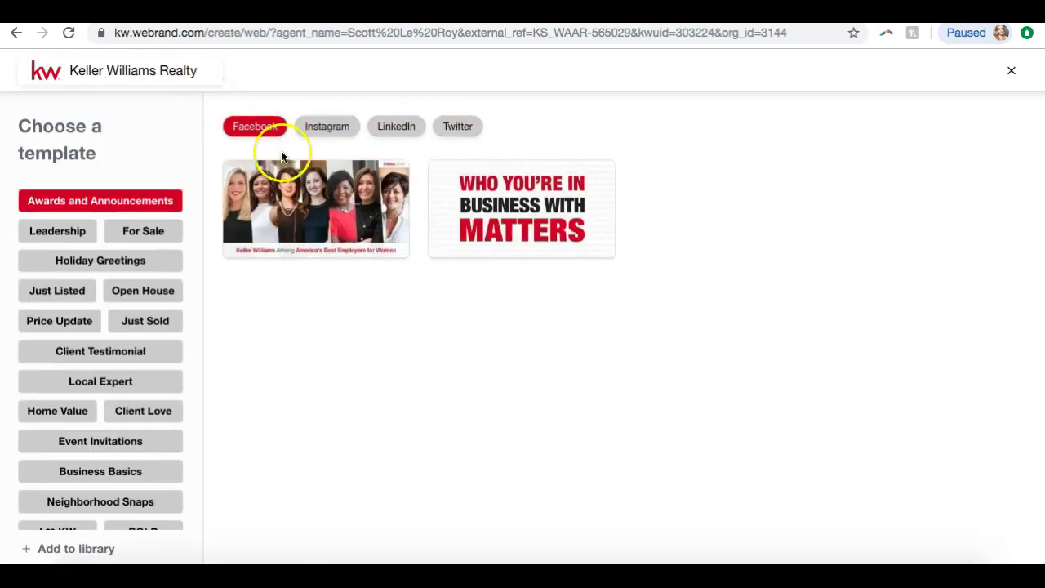
- Go back to agent.kw.com and open the saved designs in My Design Templates
{"action": "left_click", "coordinate": [12, 32]}
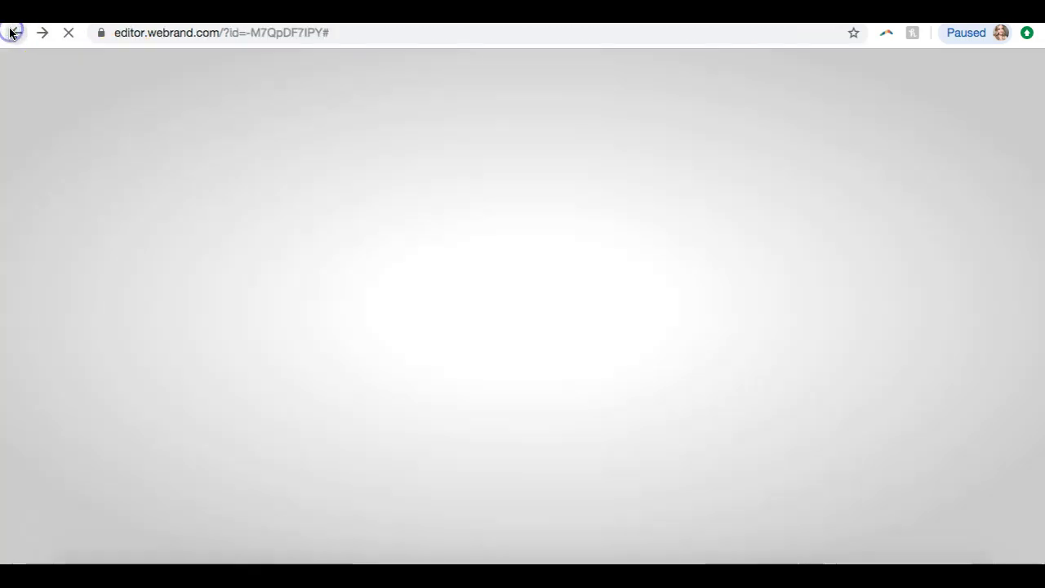
{"action": "left_click", "coordinate": [226, 32]}
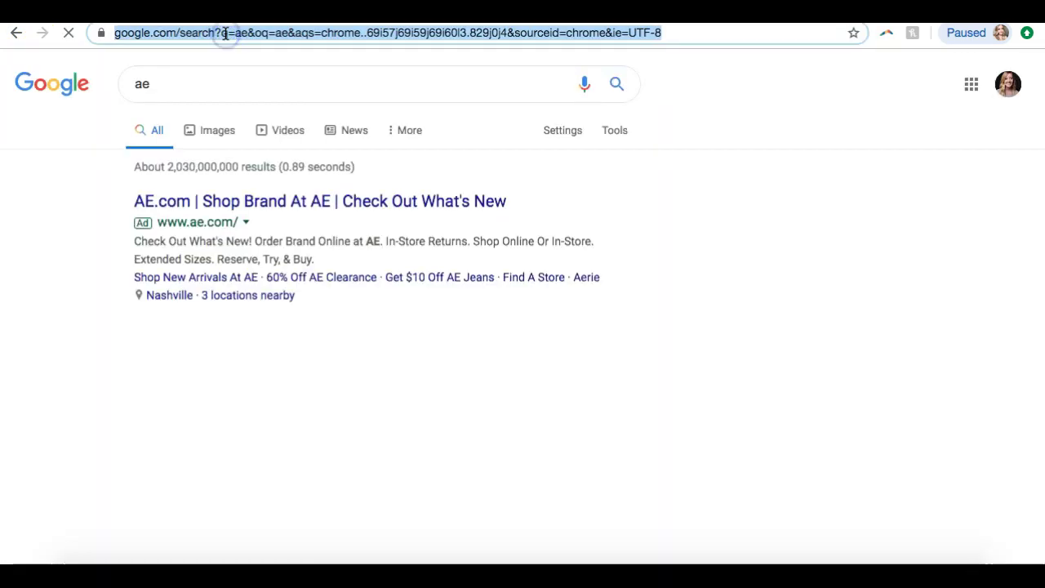
{"action": "type", "text": "agent"}
{"action": "key", "text": "Return"}
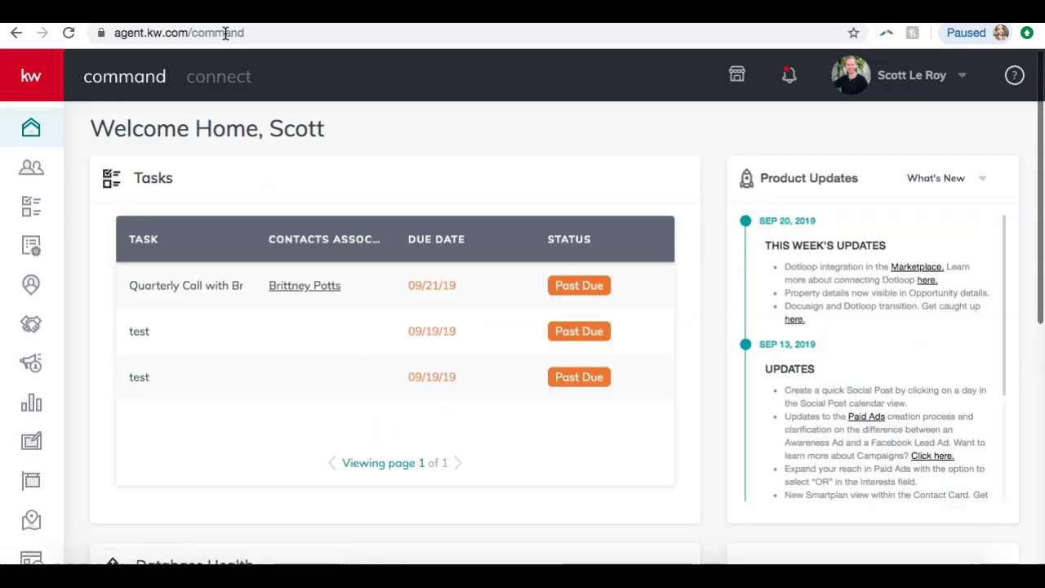
{"action": "left_click", "coordinate": [30, 440]}
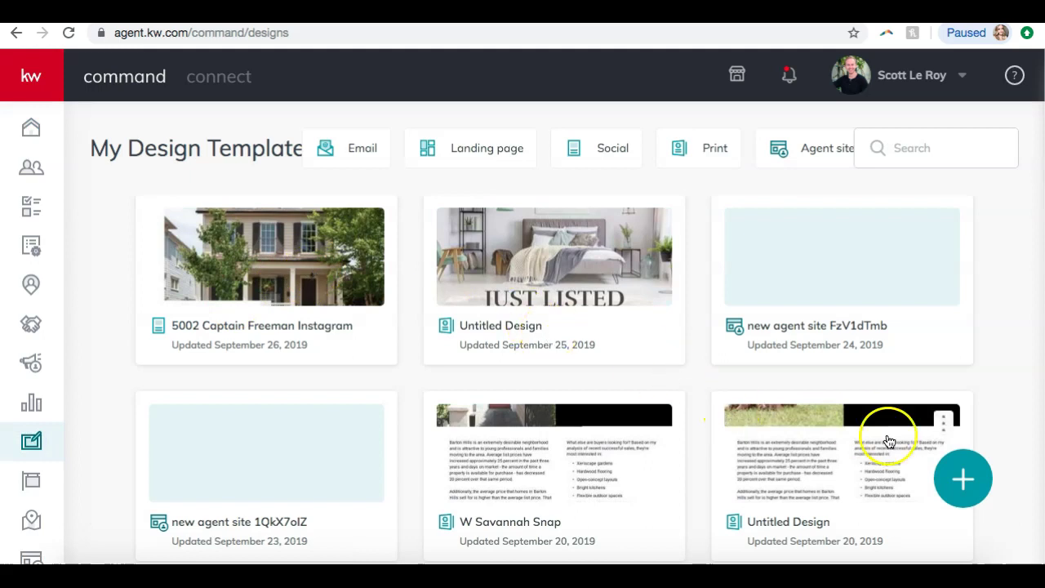
- Create a new Print template, skipping the listing choice, to reach the letter flier gallery
{"action": "left_click", "coordinate": [949, 488]}
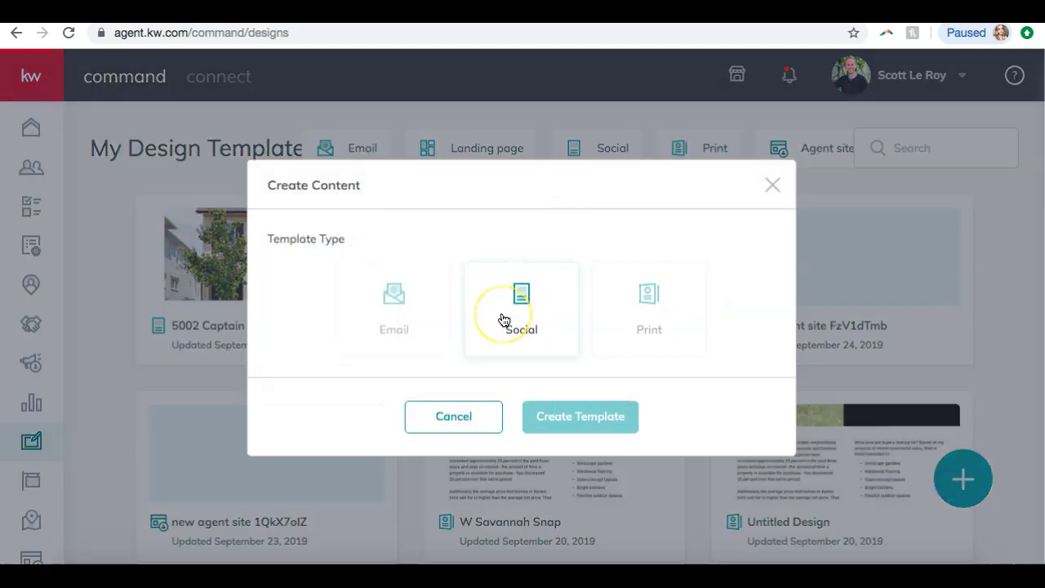
{"action": "left_click", "coordinate": [638, 302]}
{"action": "left_click", "coordinate": [584, 417]}
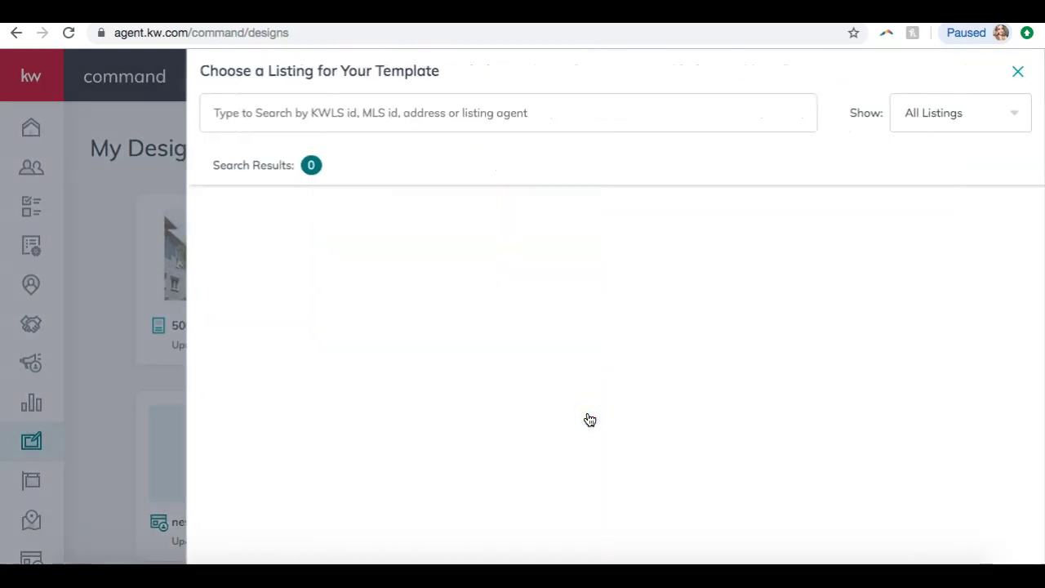
{"action": "left_click", "coordinate": [1017, 72]}
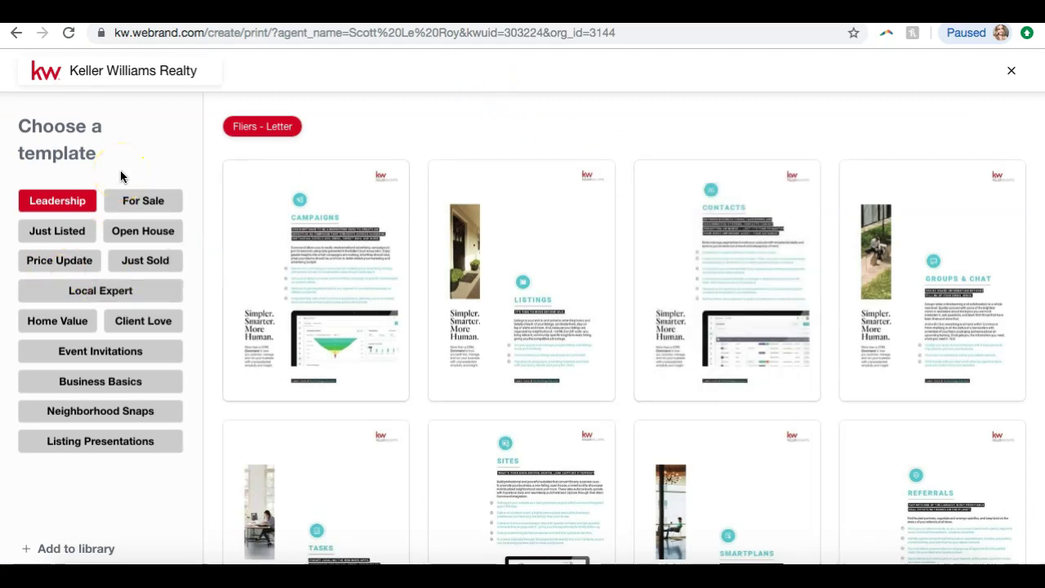
- Browse the For Sale print templates in letter flier, standard postcard and letter tri-fold formats
{"action": "left_click", "coordinate": [141, 203]}
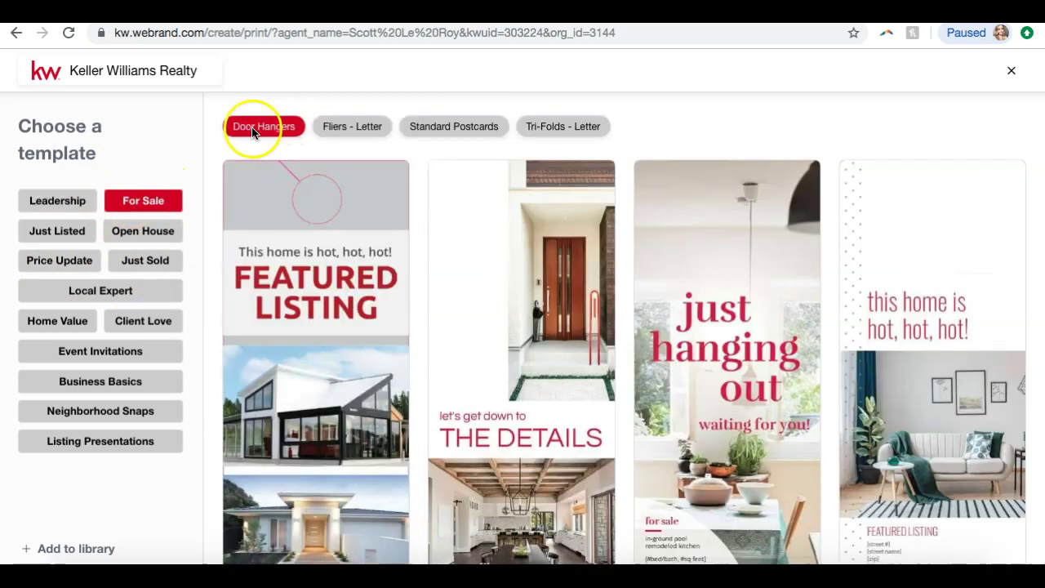
{"action": "left_click", "coordinate": [335, 134]}
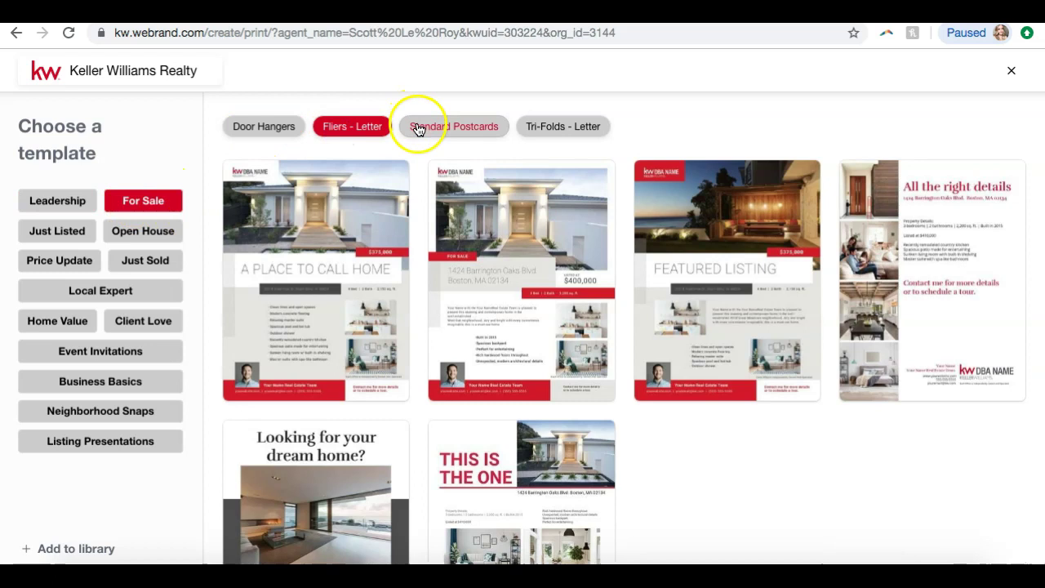
{"action": "left_click", "coordinate": [418, 129]}
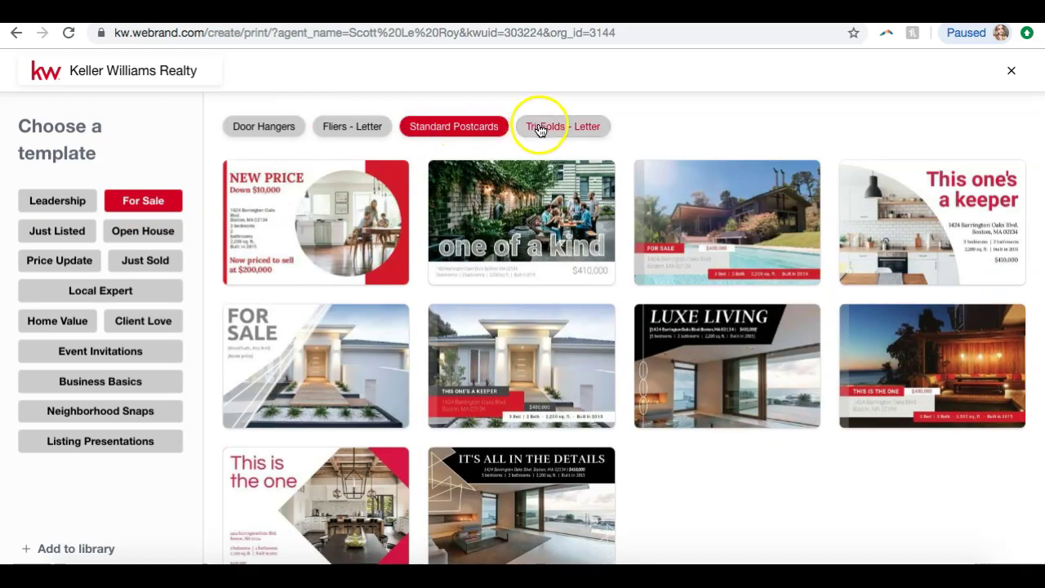
{"action": "left_click", "coordinate": [539, 128]}
- Compare Just Listed, Open House, Price Update, Just Sold, Local Expert and Listing Presentations, then open Classic-01
{"action": "left_click", "coordinate": [47, 235]}
{"action": "left_click", "coordinate": [115, 235]}
{"action": "left_click", "coordinate": [82, 265]}
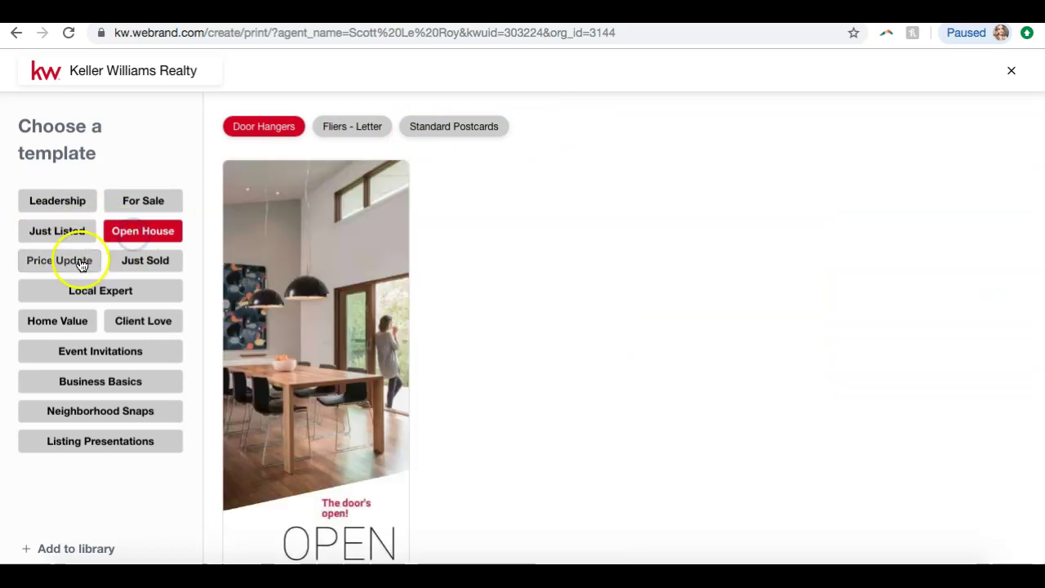
{"action": "left_click", "coordinate": [140, 267]}
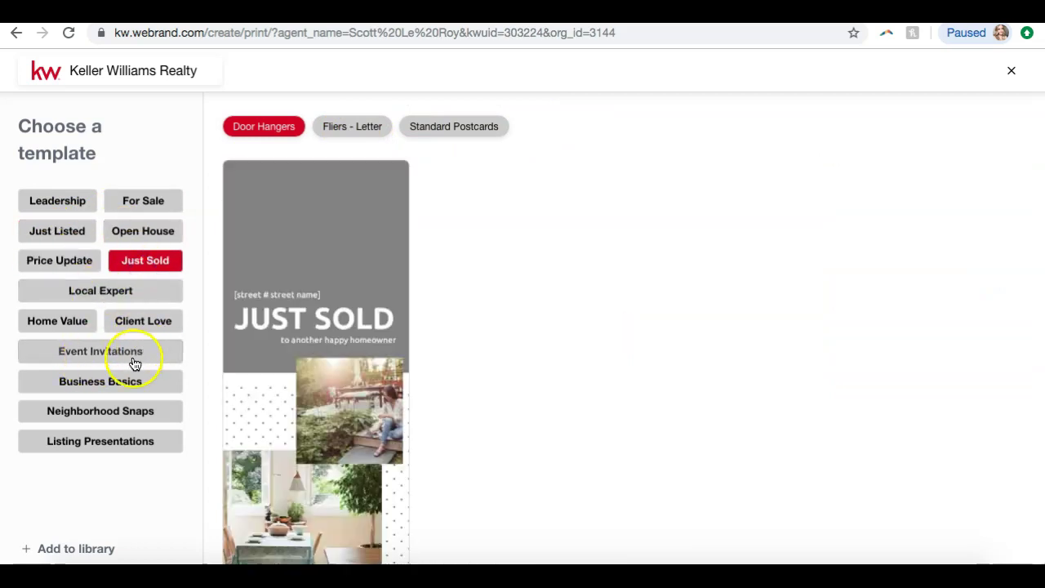
{"action": "left_click", "coordinate": [82, 290]}
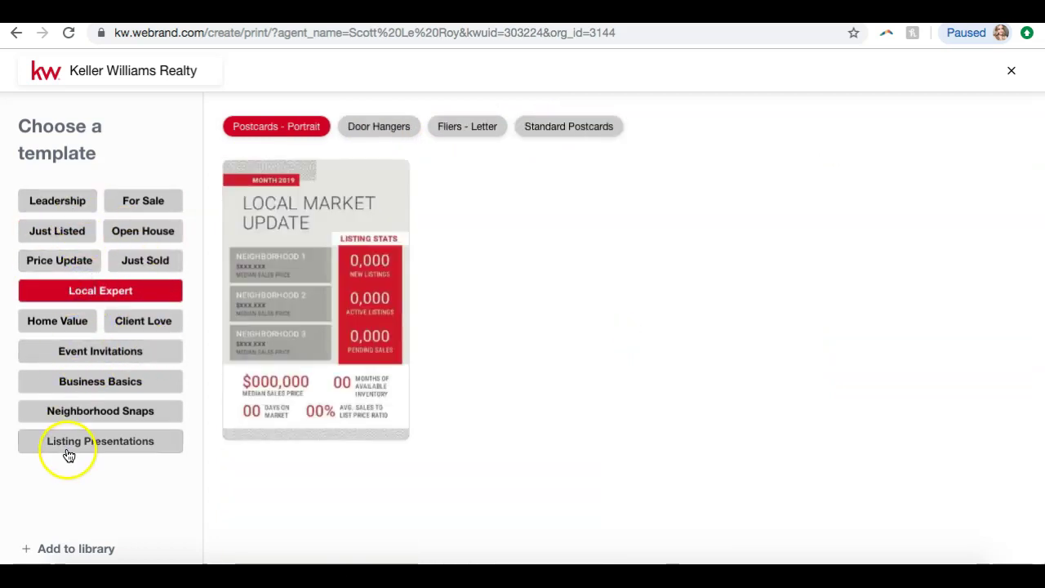
{"action": "left_click", "coordinate": [69, 454]}
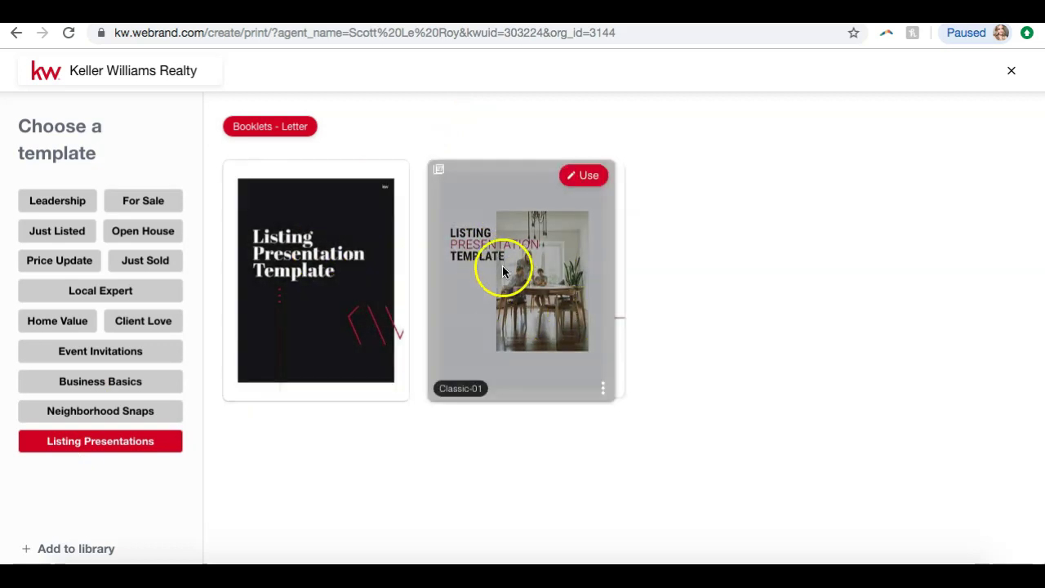
{"action": "left_click", "coordinate": [588, 177]}
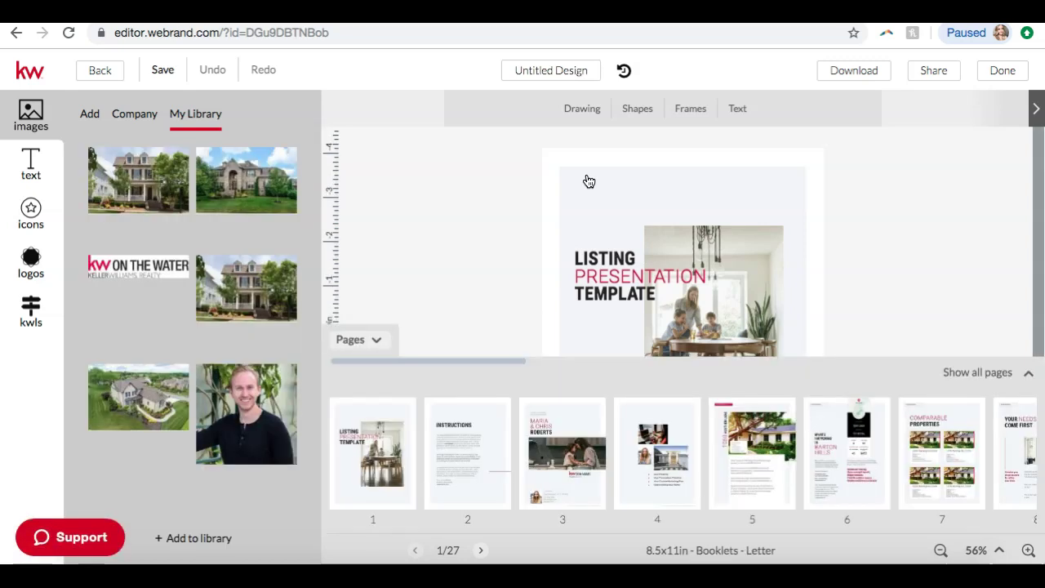
- Page through booklet pages 2, 3, 4 and 6 to the Comparable Properties page
{"action": "scroll", "coordinate": [507, 225], "scroll_direction": "down", "scroll_amount": 1}
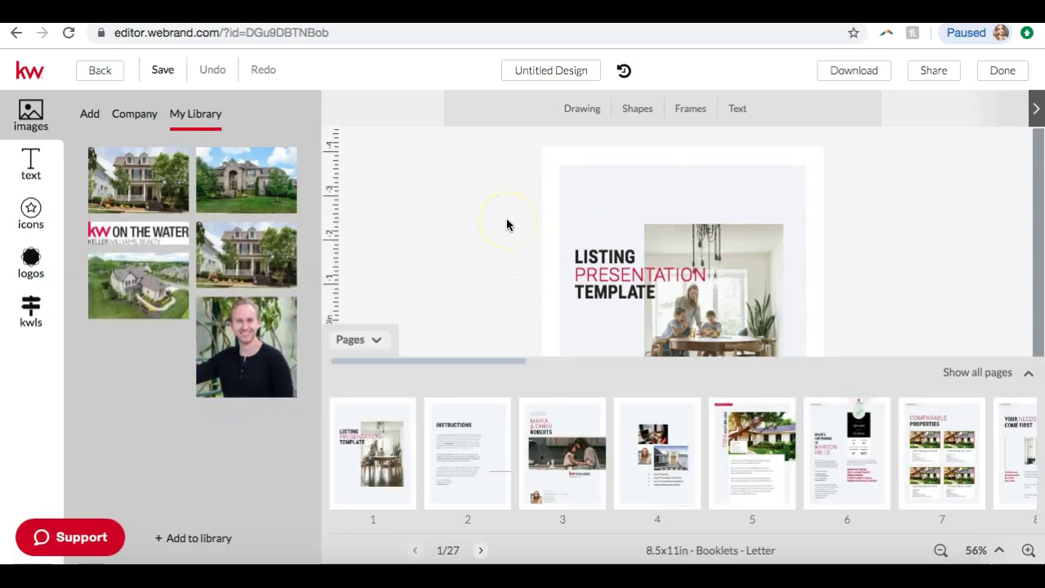
{"action": "left_click", "coordinate": [461, 423]}
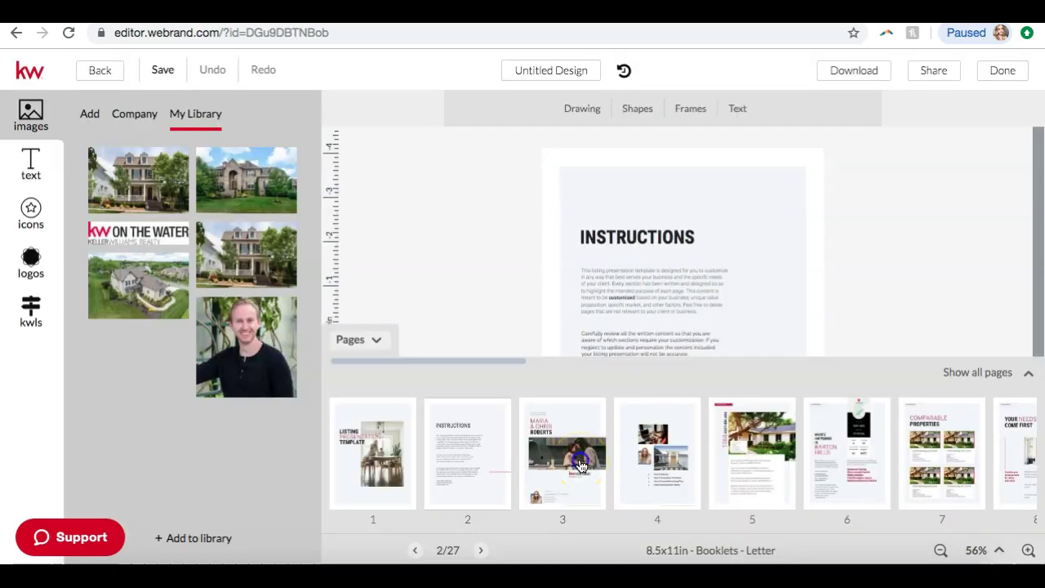
{"action": "left_click", "coordinate": [578, 461]}
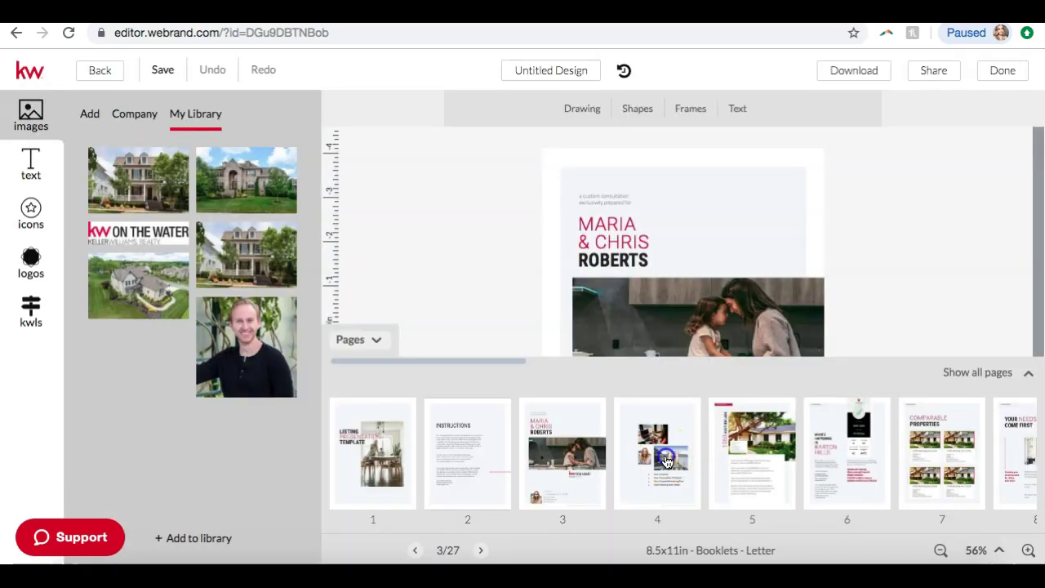
{"action": "left_click", "coordinate": [666, 461]}
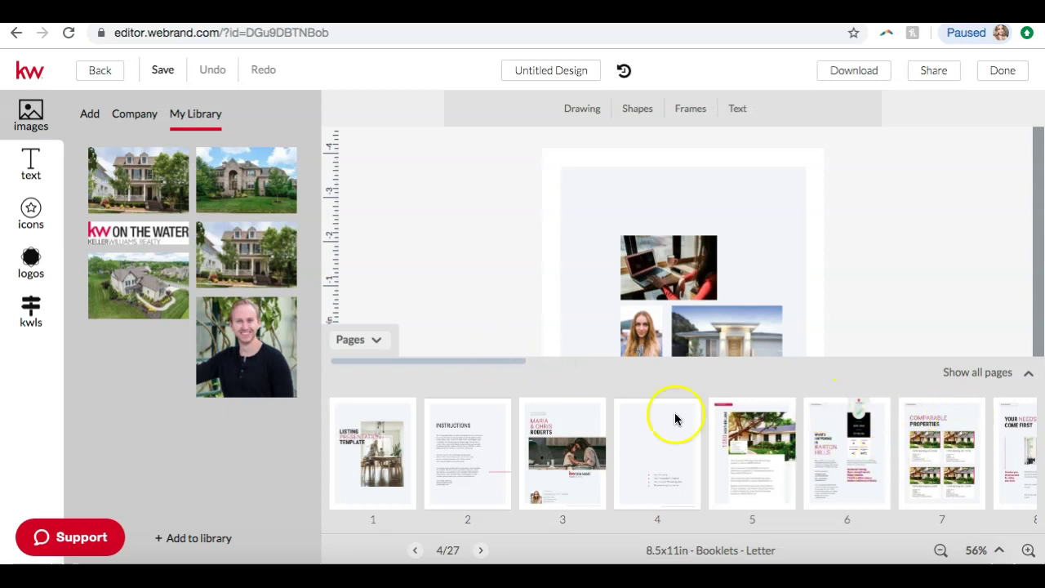
{"action": "left_click", "coordinate": [854, 463]}
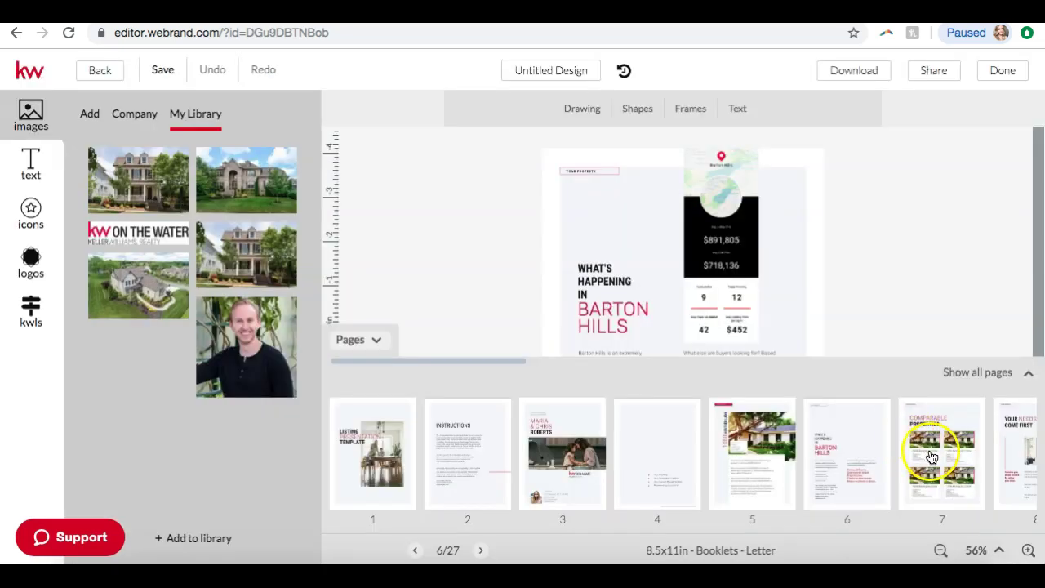
{"action": "left_click", "coordinate": [930, 454]}
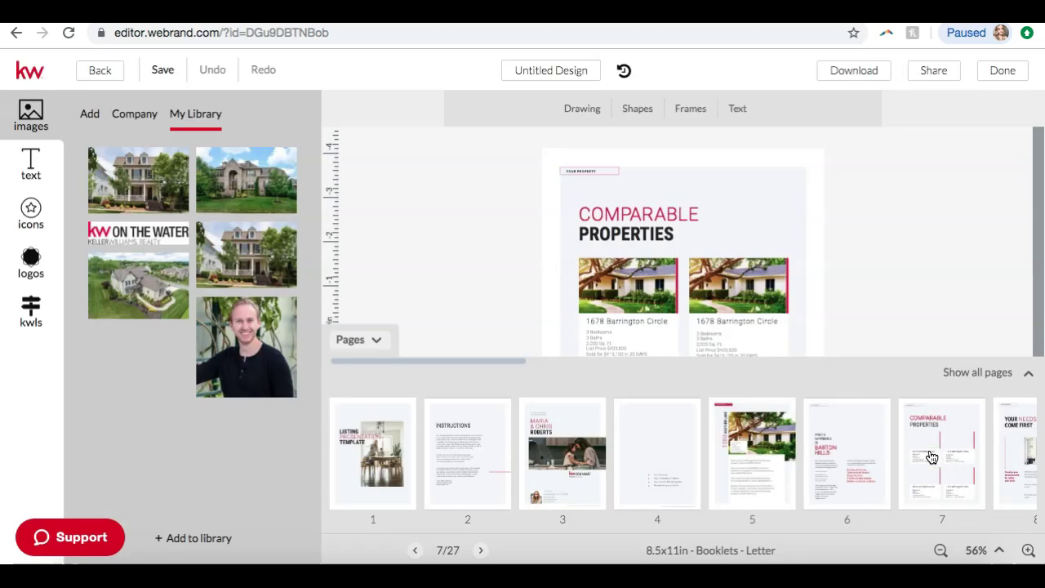
- Hide and reshow the page thumbnails, then exit the editor to bring up the save prompt
{"action": "left_click", "coordinate": [377, 339]}
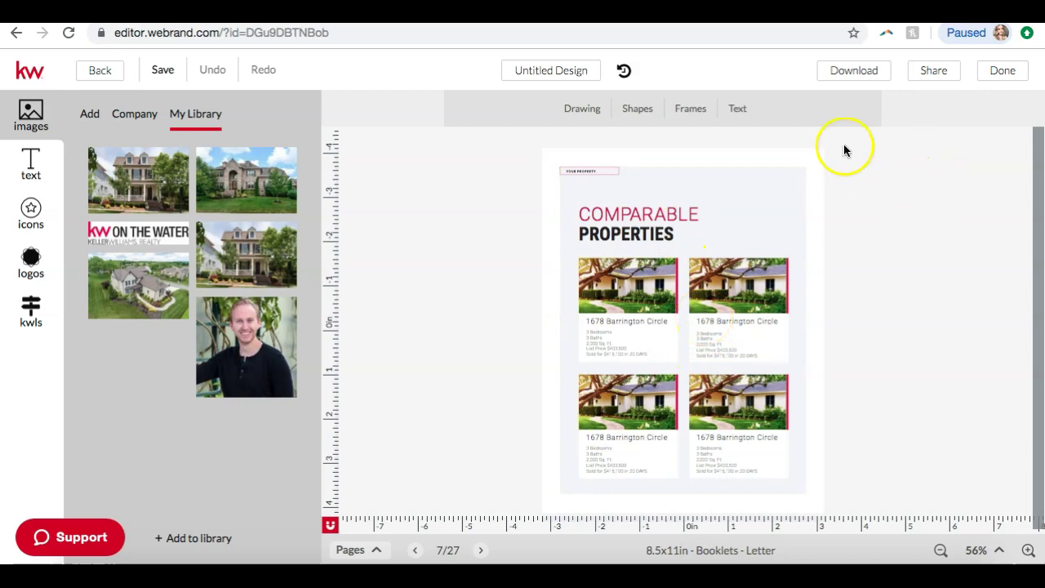
{"action": "left_click", "coordinate": [376, 550]}
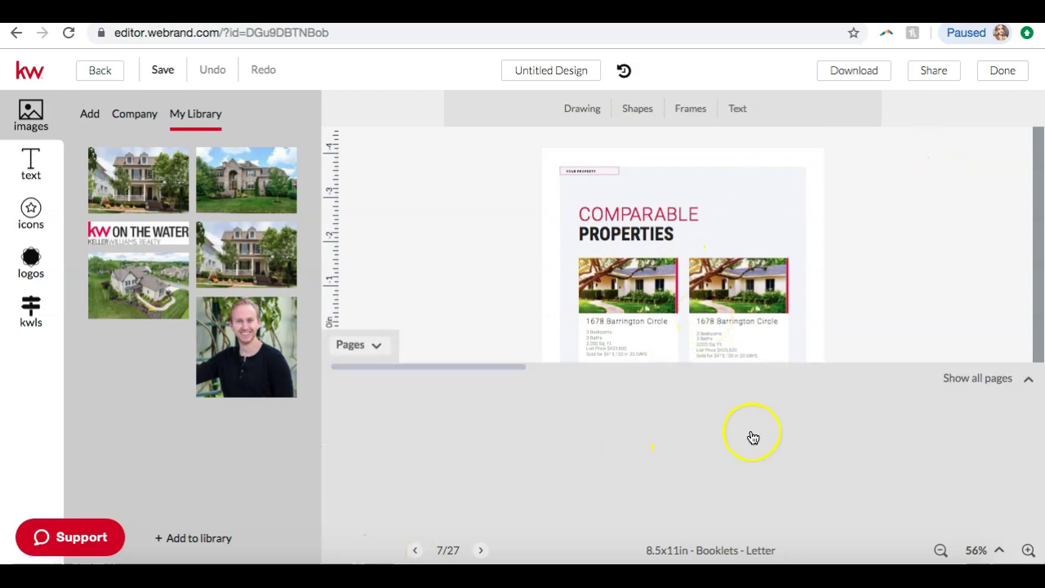
{"action": "left_click_drag", "start_coordinate": [998, 456], "coordinate": [944, 448]}
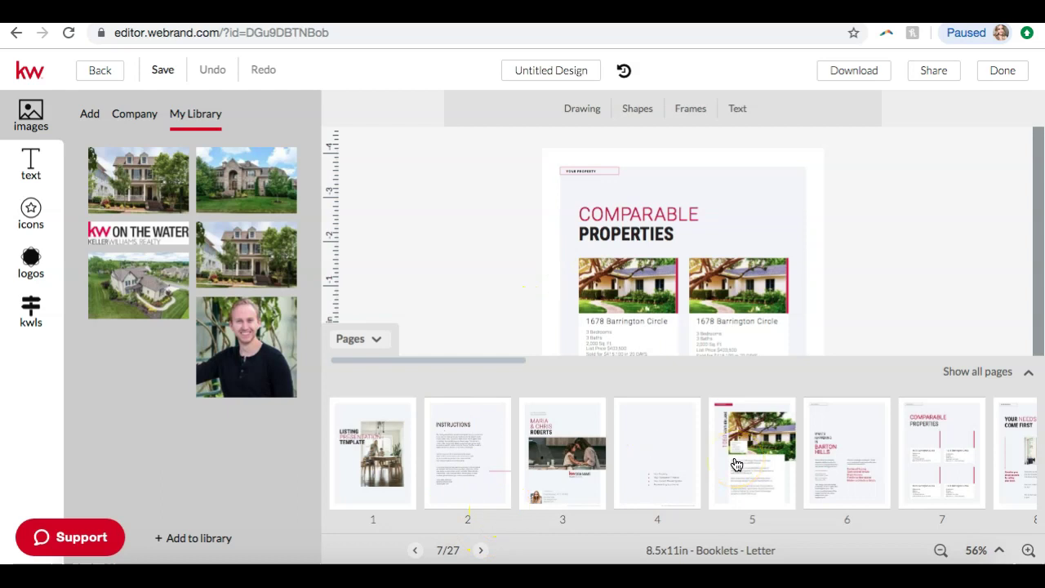
{"action": "left_click", "coordinate": [100, 69]}
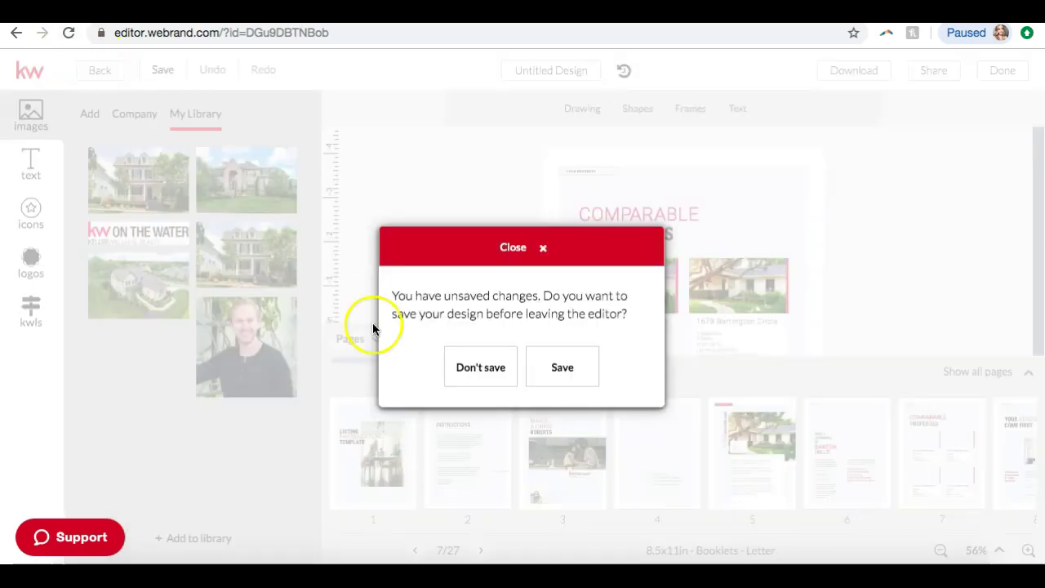
- Discard the booklet without saving and look over the Neighborhood Snaps templates
{"action": "left_click", "coordinate": [487, 359]}
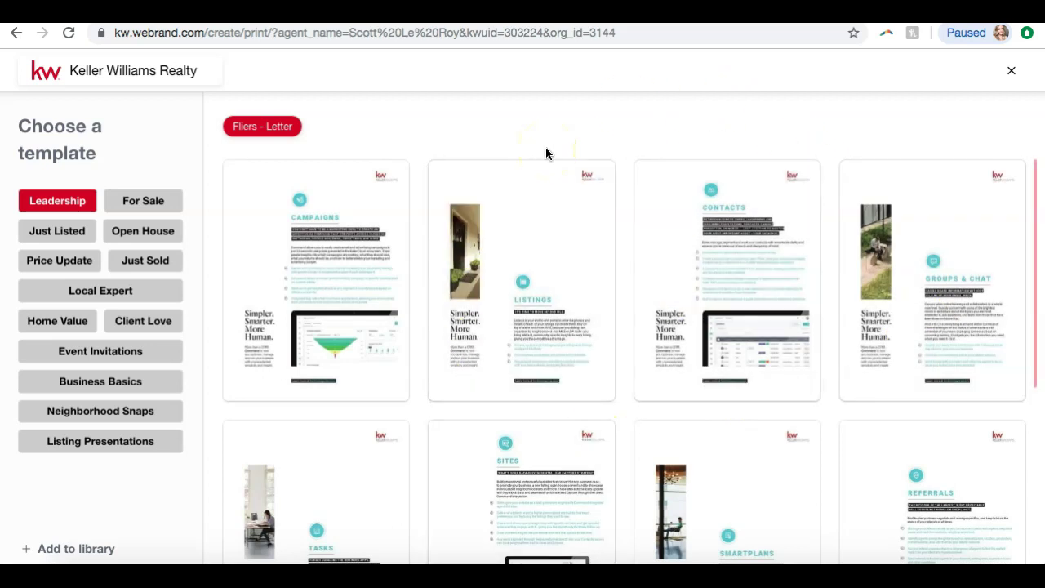
{"action": "left_click", "coordinate": [59, 421]}
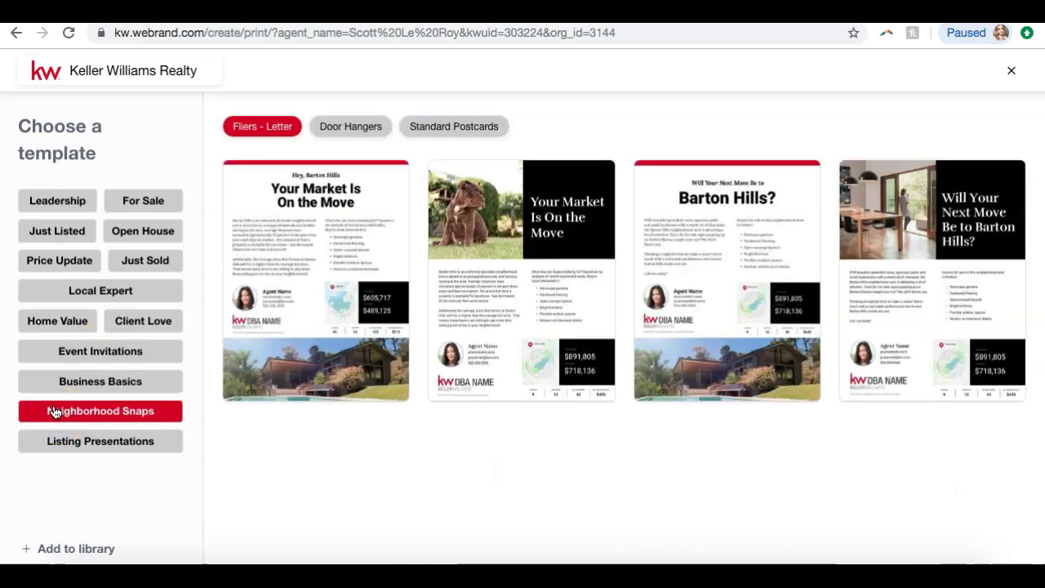
{"action": "mouse_move", "coordinate": [233, 261]}
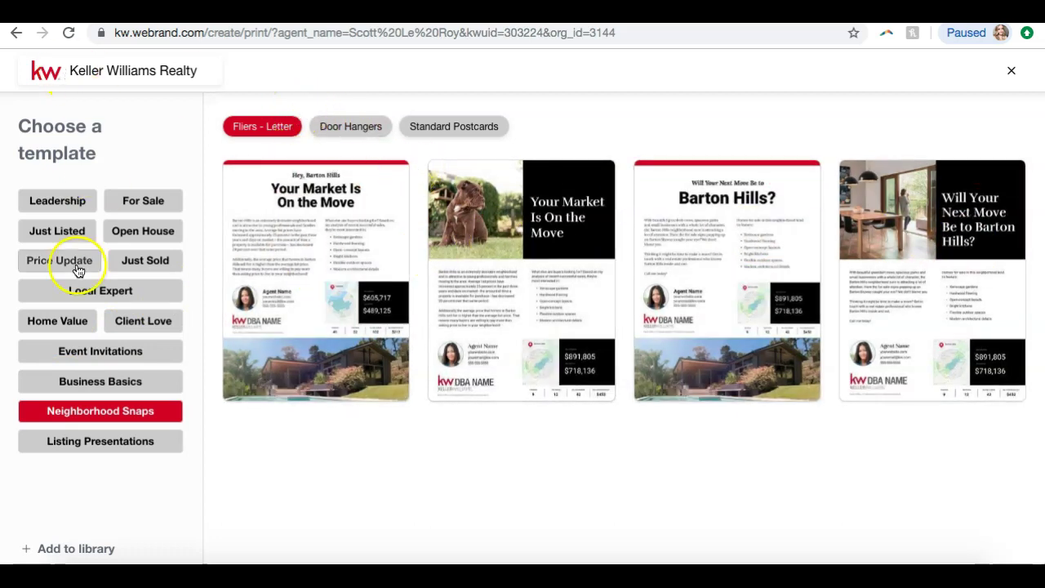
{"action": "mouse_move", "coordinate": [319, 314]}
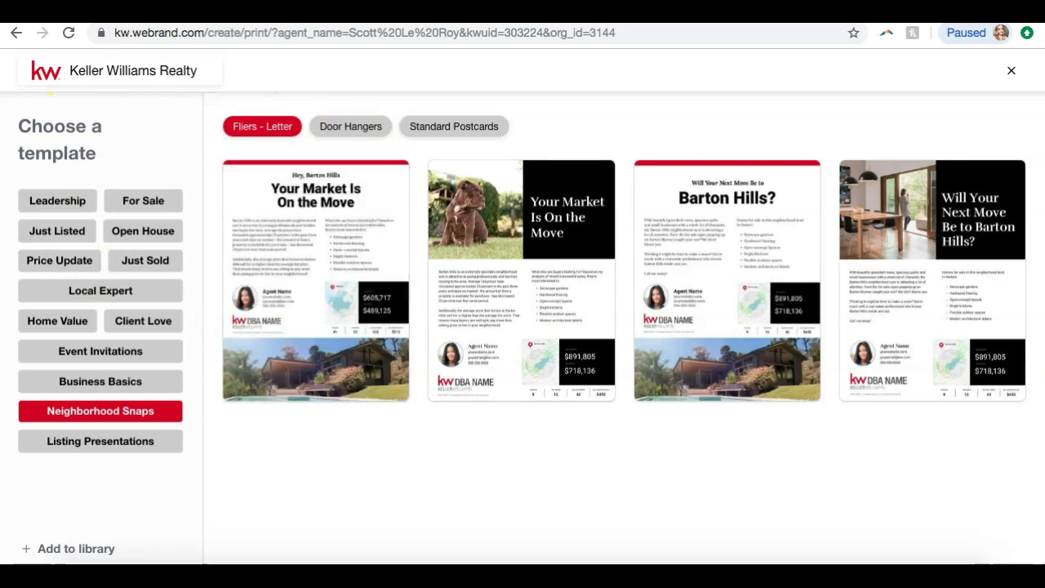
- Go back through the browser history to the Command saved designs page
{"action": "left_click", "coordinate": [14, 34]}
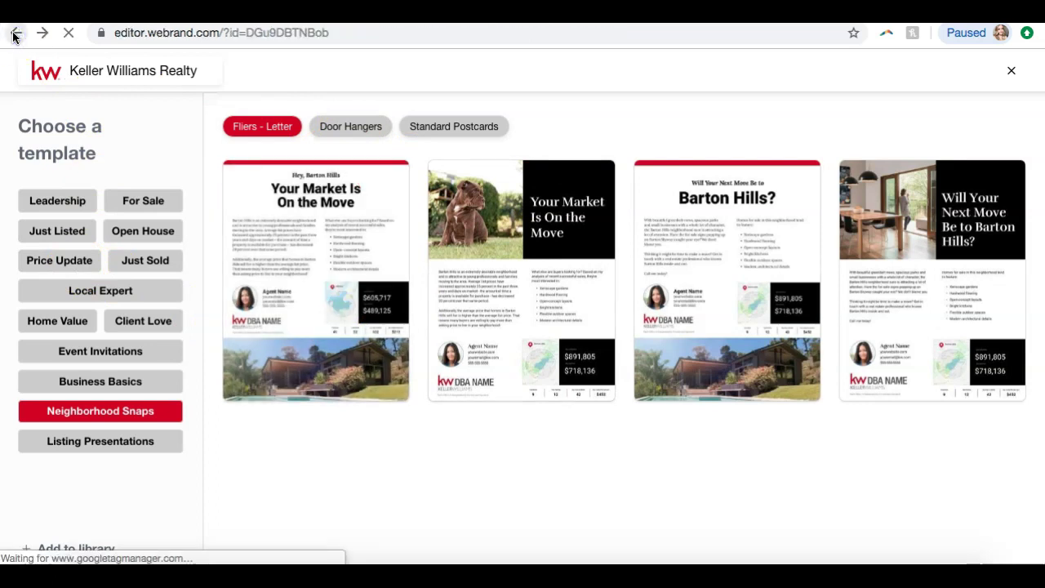
{"action": "left_click", "coordinate": [14, 34]}
{"action": "left_click", "coordinate": [14, 35]}
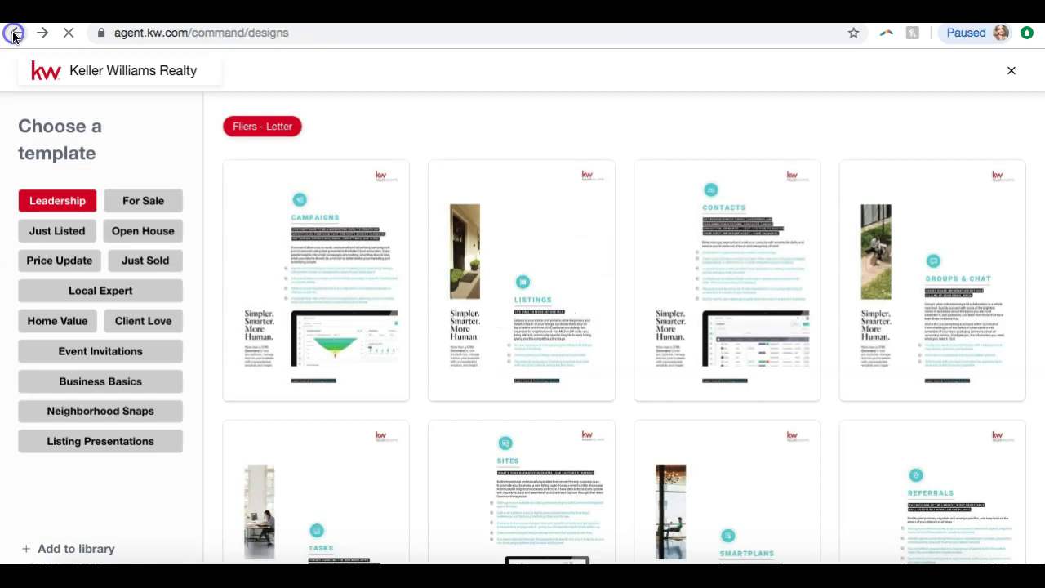